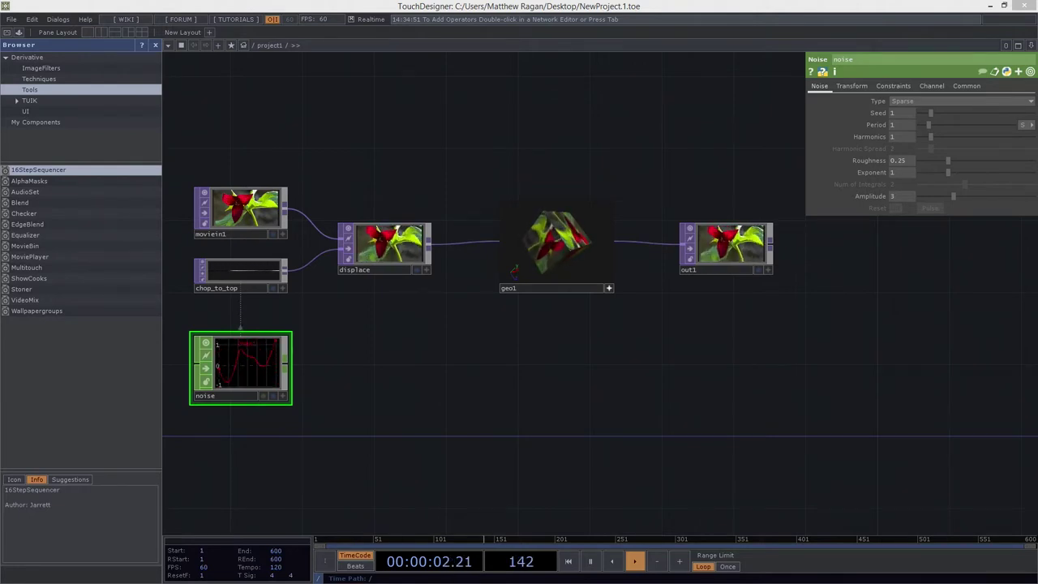
Step: Close the floating ex1 viewer window and examine the root components and the visualizer containers inside ex1 in the audioViz project
{"action": "left_click_drag", "start_coordinate": [0, 146], "coordinate": [435, 109]}
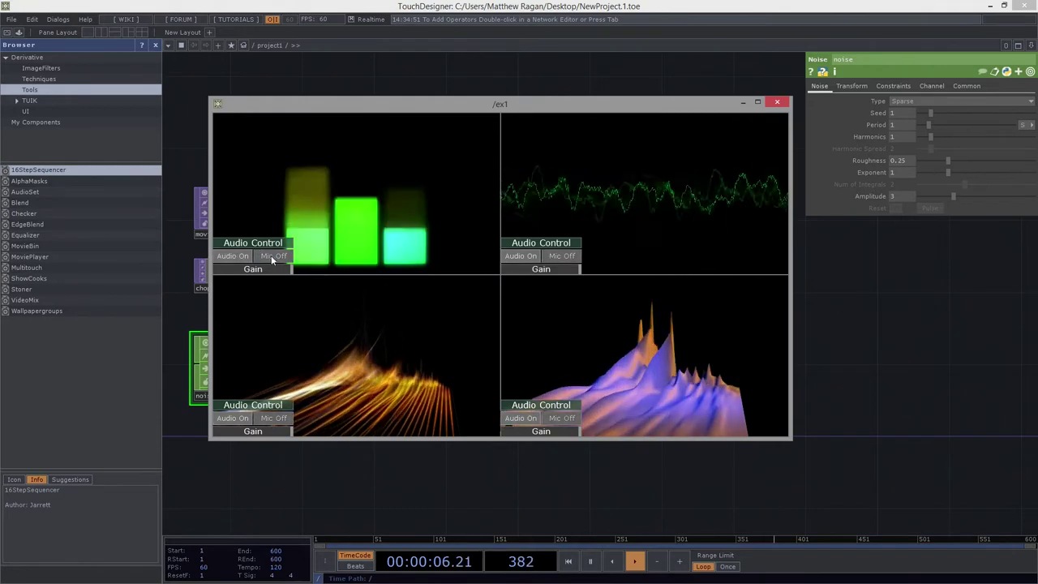
{"action": "left_click", "coordinate": [781, 102]}
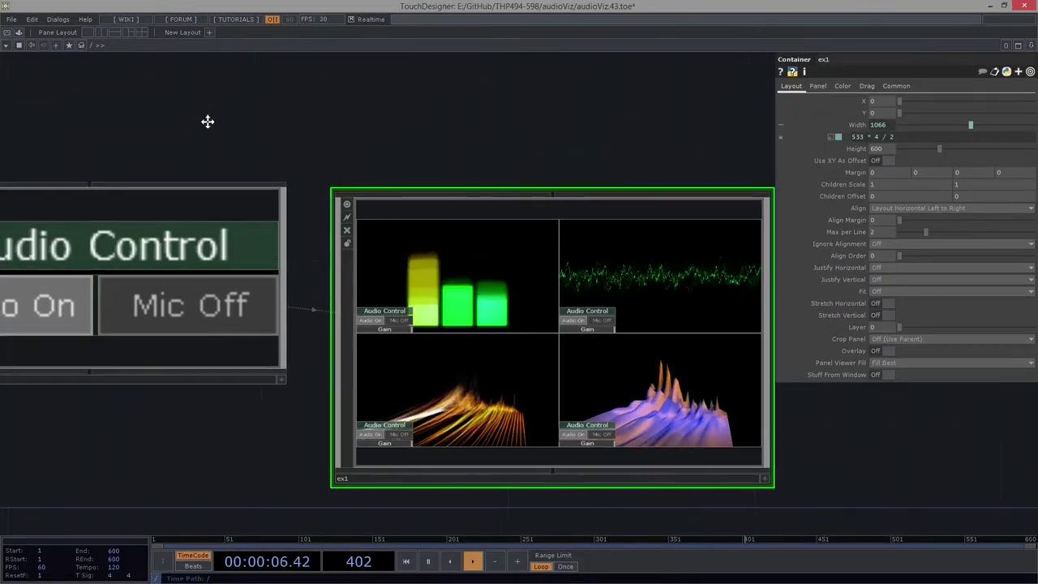
{"action": "left_click_drag", "start_coordinate": [207, 122], "coordinate": [221, 103]}
{"action": "middle_click_drag", "start_coordinate": [221, 102], "coordinate": [271, 303]}
{"action": "left_click_drag", "start_coordinate": [183, 375], "coordinate": [269, 393]}
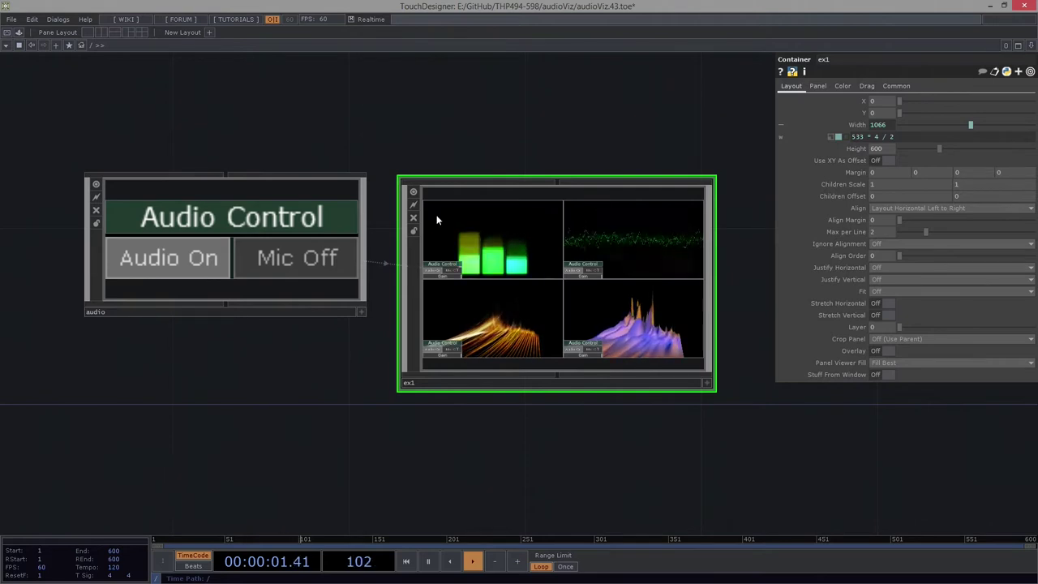
{"action": "left_click_drag", "start_coordinate": [341, 399], "coordinate": [380, 387]}
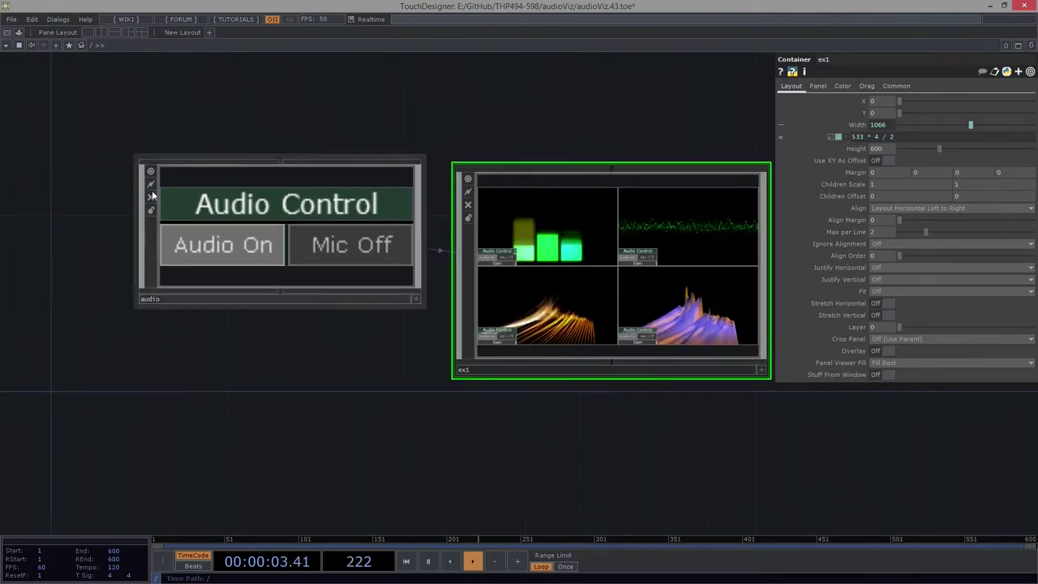
{"action": "scroll", "coordinate": [214, 245], "scroll_direction": "down", "scroll_amount": 3}
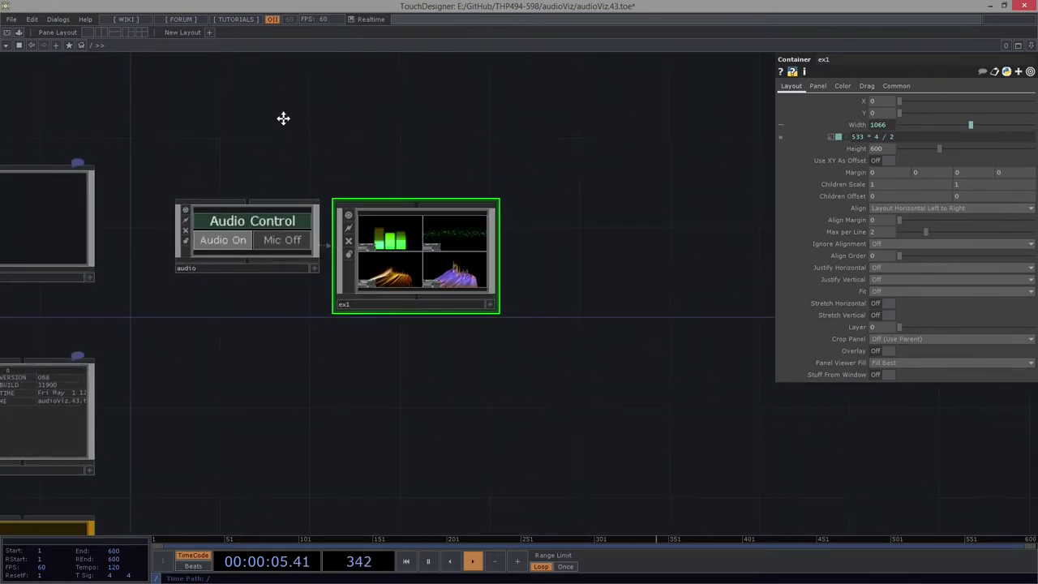
{"action": "left_click_drag", "start_coordinate": [283, 118], "coordinate": [280, 107]}
{"action": "scroll", "coordinate": [222, 221], "scroll_direction": "up", "scroll_amount": 3}
{"action": "left_click_drag", "start_coordinate": [245, 365], "coordinate": [199, 410]}
{"action": "scroll", "coordinate": [447, 298], "scroll_direction": "up", "scroll_amount": 2}
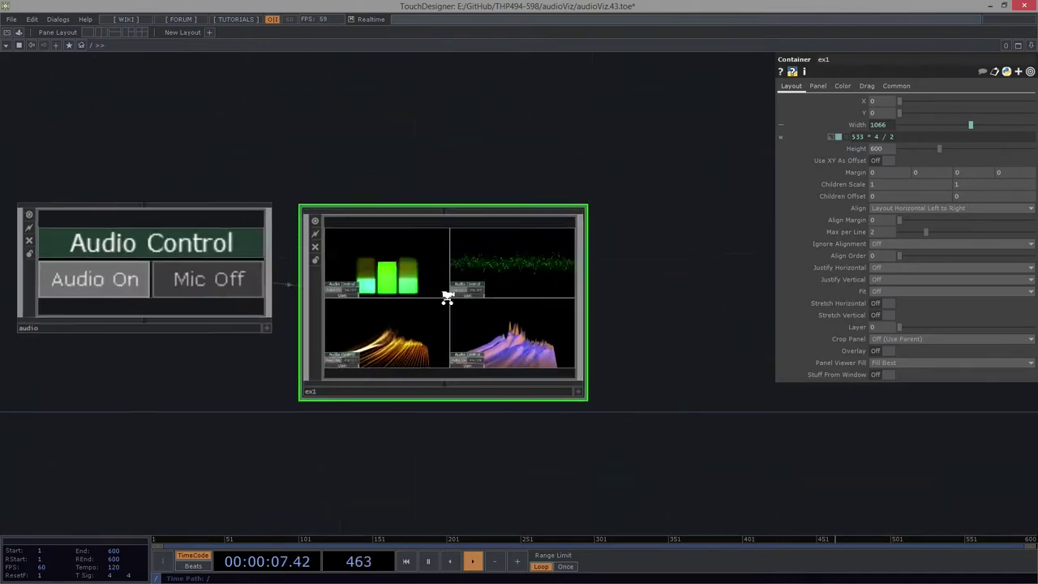
{"action": "scroll", "coordinate": [556, 297], "scroll_direction": "up", "scroll_amount": 5}
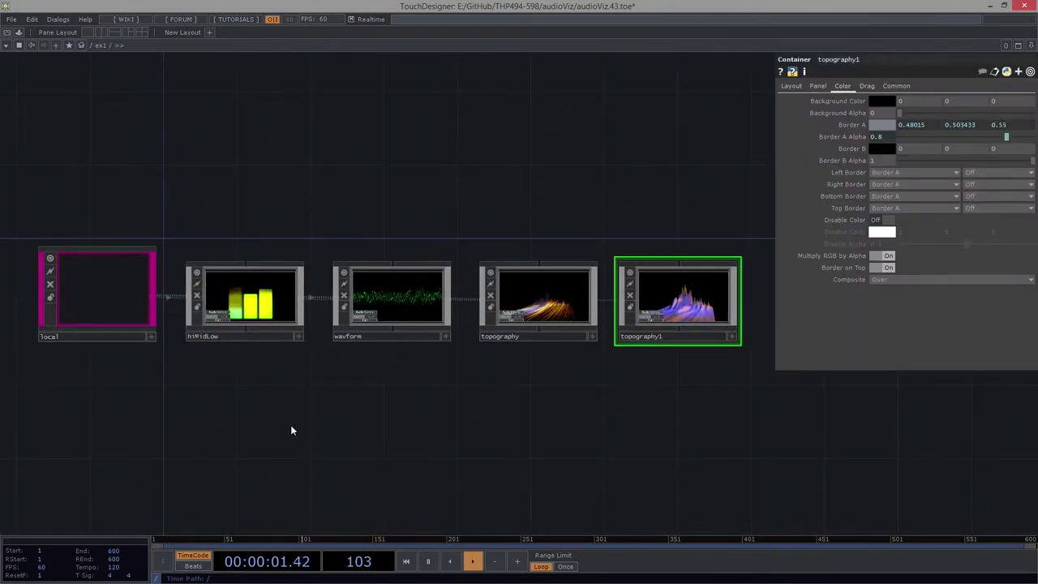
{"action": "scroll", "coordinate": [368, 294], "scroll_direction": "down", "scroll_amount": 6}
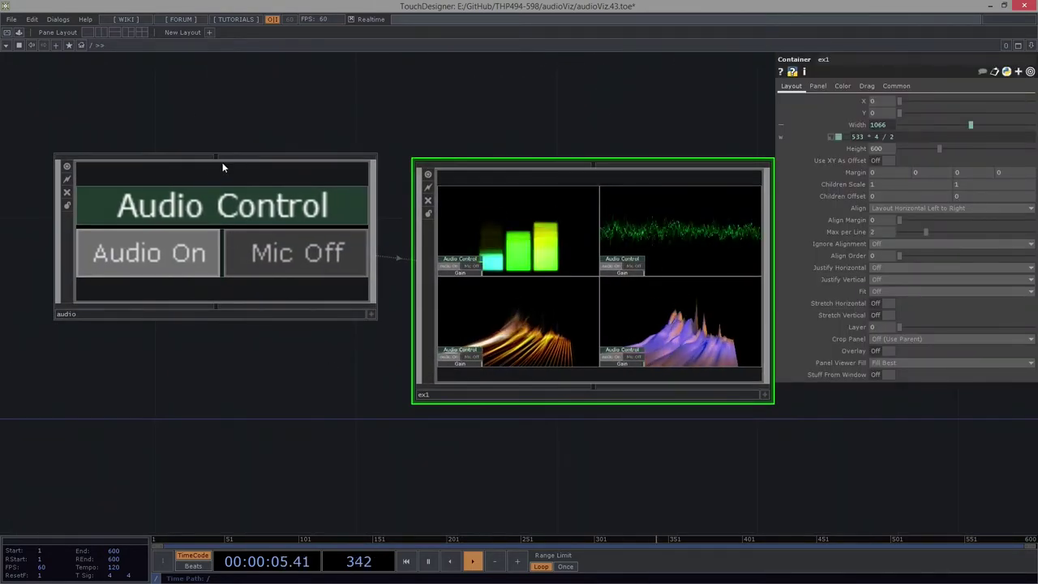
Step: Look over the operators inside the audio container and return to the root network
{"action": "scroll", "coordinate": [167, 227], "scroll_direction": "up", "scroll_amount": 5}
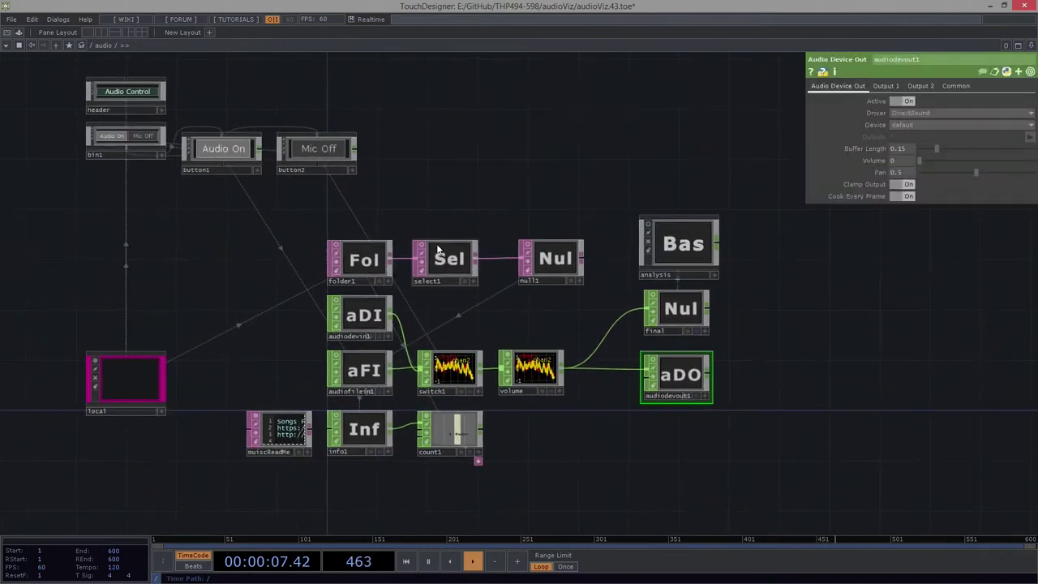
{"action": "scroll", "coordinate": [353, 317], "scroll_direction": "up", "scroll_amount": 1}
{"action": "scroll", "coordinate": [353, 319], "scroll_direction": "down", "scroll_amount": 3}
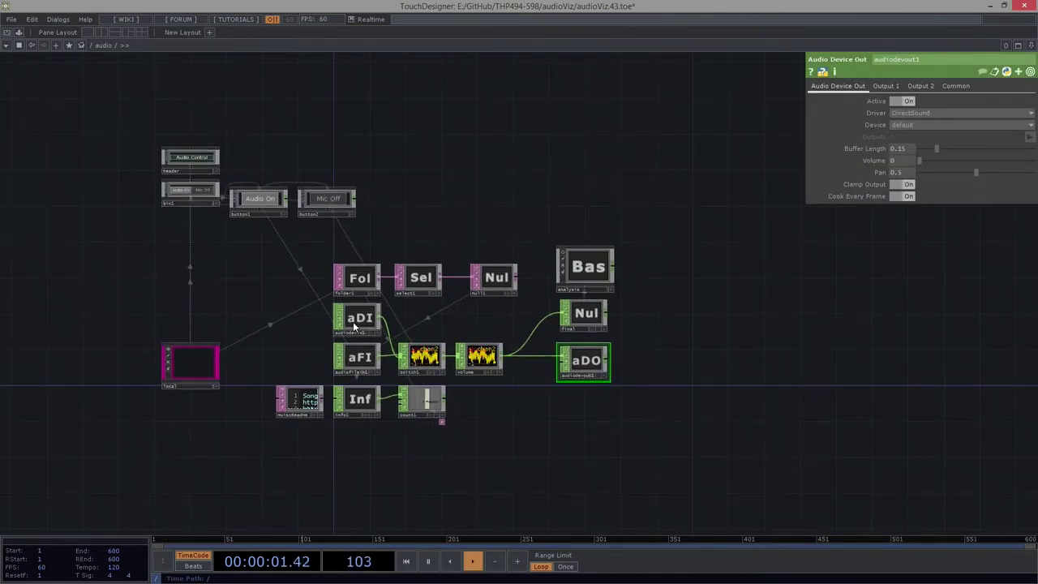
{"action": "scroll", "coordinate": [353, 321], "scroll_direction": "down", "scroll_amount": 5}
{"action": "left_click_drag", "start_coordinate": [485, 464], "coordinate": [265, 417]}
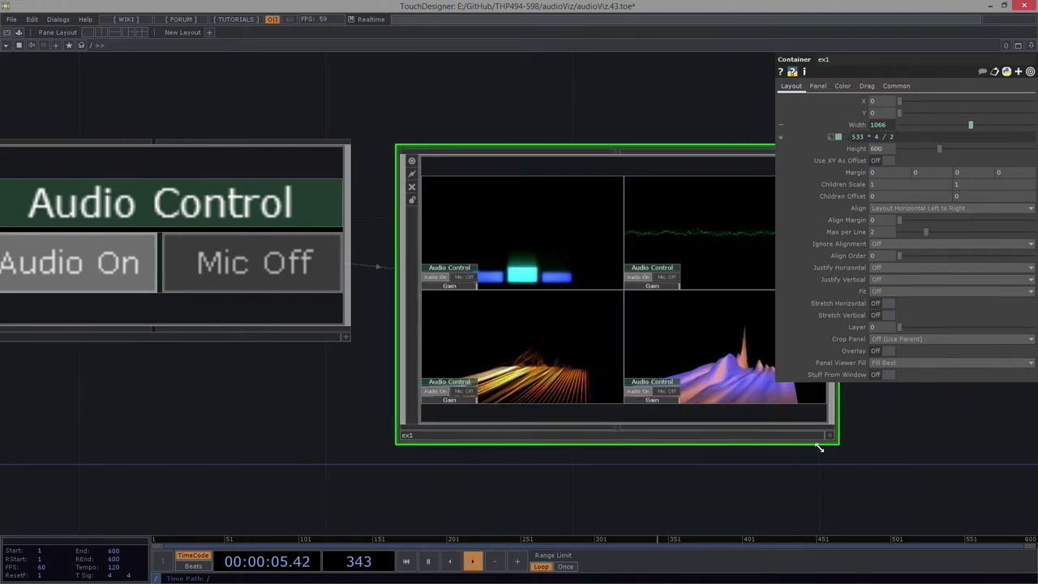
{"action": "left_click_drag", "start_coordinate": [238, 400], "coordinate": [261, 405]}
{"action": "scroll", "coordinate": [221, 406], "scroll_direction": "down", "scroll_amount": 2}
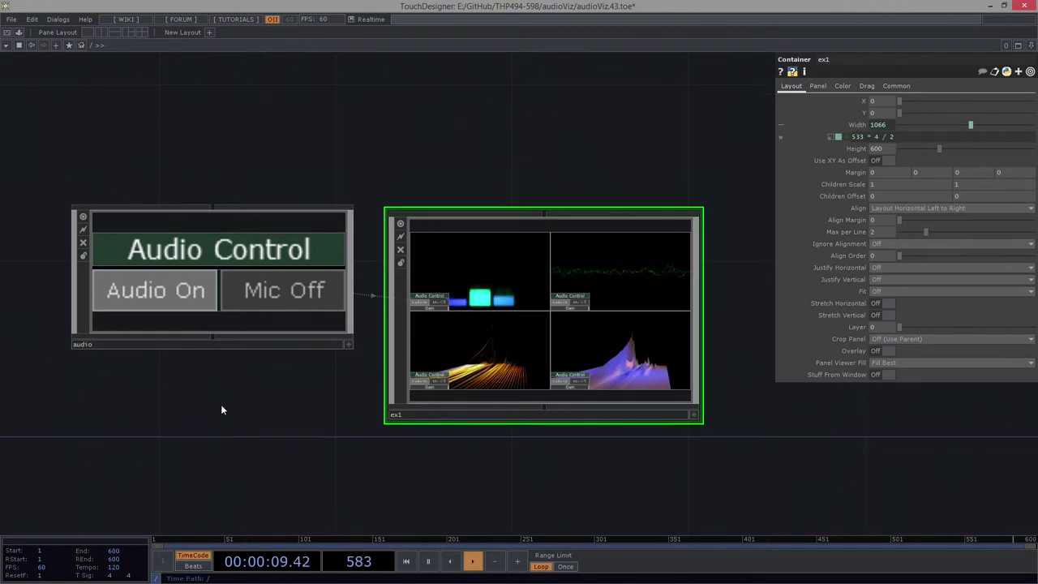
{"action": "left_click_drag", "start_coordinate": [221, 409], "coordinate": [318, 417]}
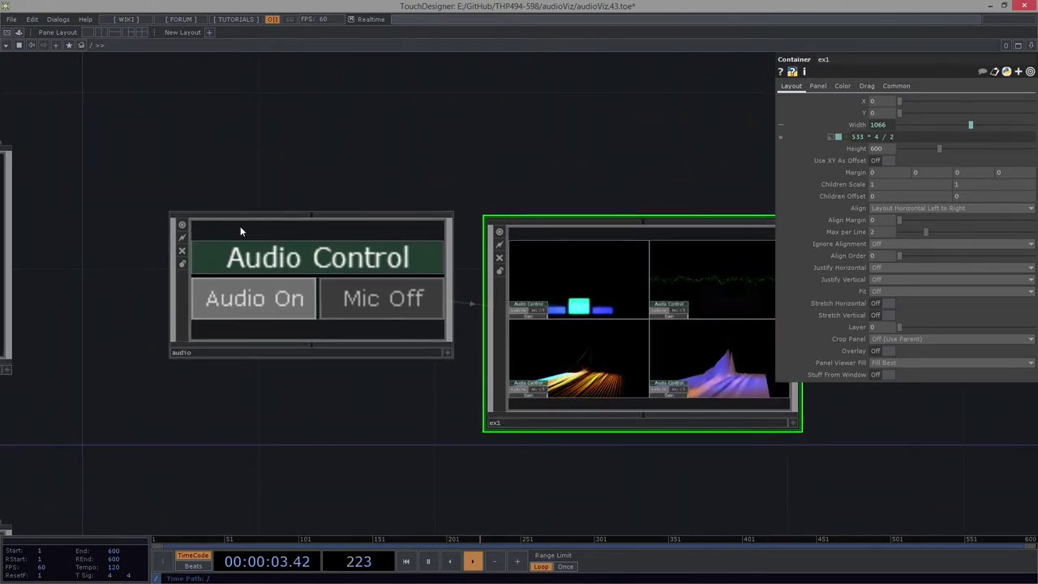
Step: Trace the audio container's signal chain to its outputs, inspect the nested analysis component, and return to the root network
{"action": "scroll", "coordinate": [272, 277], "scroll_direction": "up", "scroll_amount": 5}
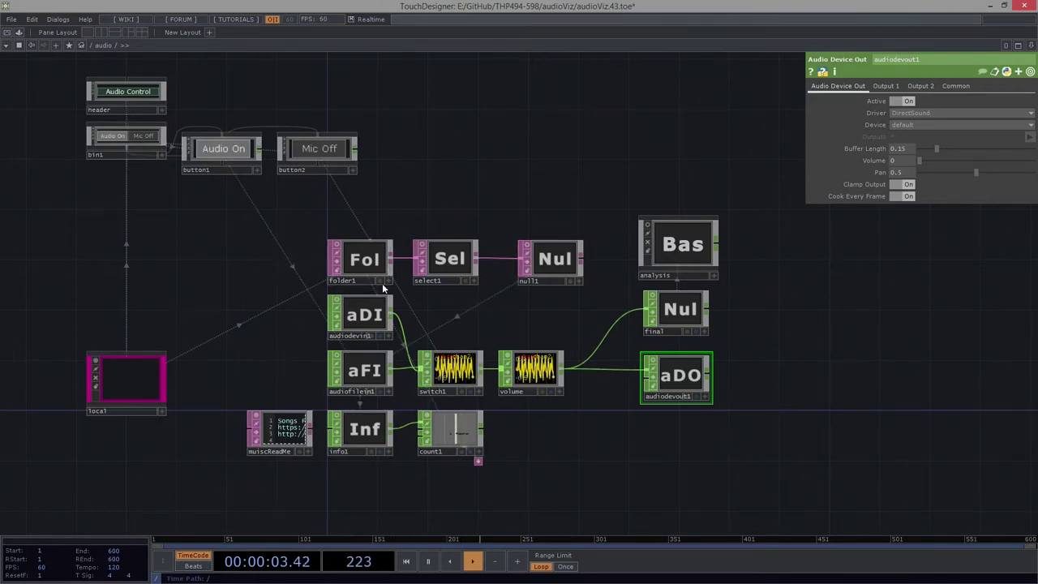
{"action": "left_click_drag", "start_coordinate": [505, 185], "coordinate": [377, 184]}
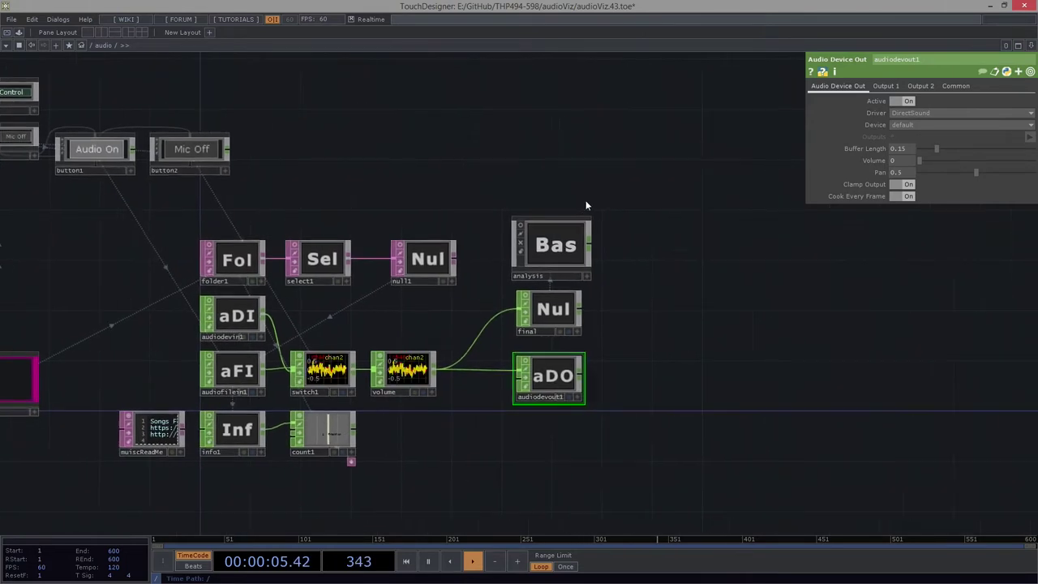
{"action": "left_click_drag", "start_coordinate": [602, 176], "coordinate": [500, 172]}
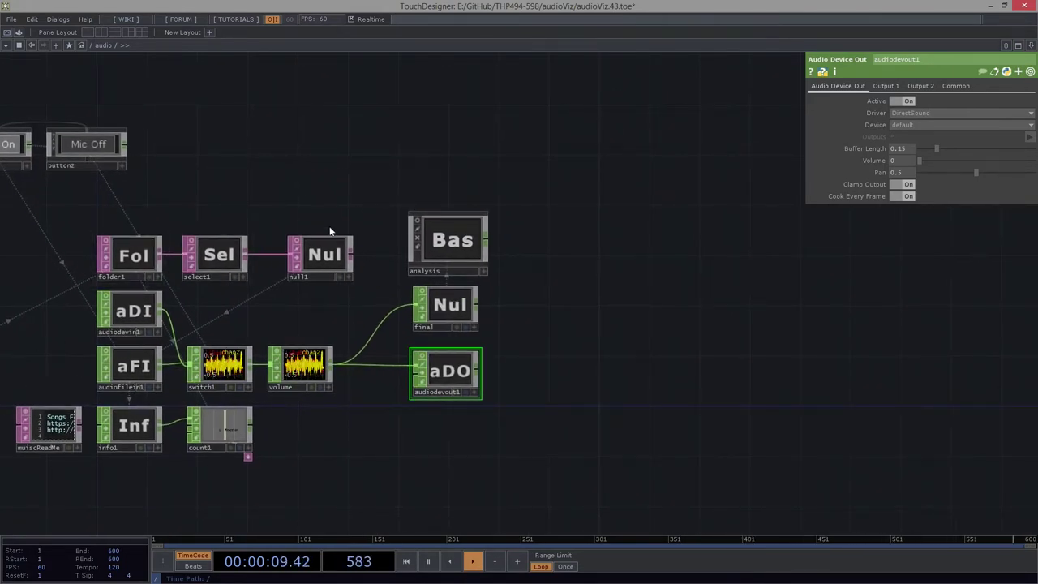
{"action": "scroll", "coordinate": [457, 235], "scroll_direction": "up", "scroll_amount": 3}
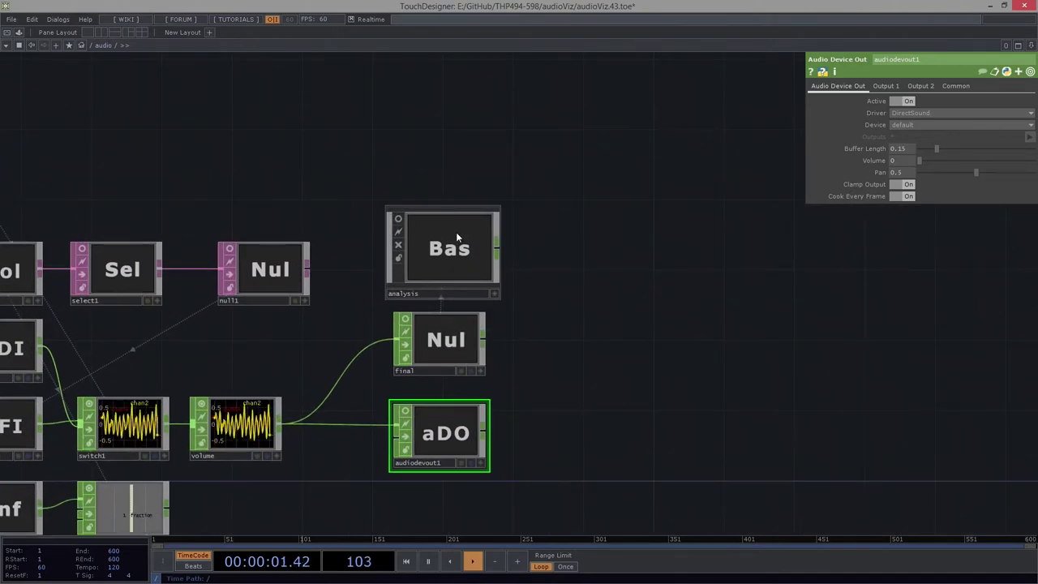
{"action": "left_click_drag", "start_coordinate": [584, 245], "coordinate": [634, 248]}
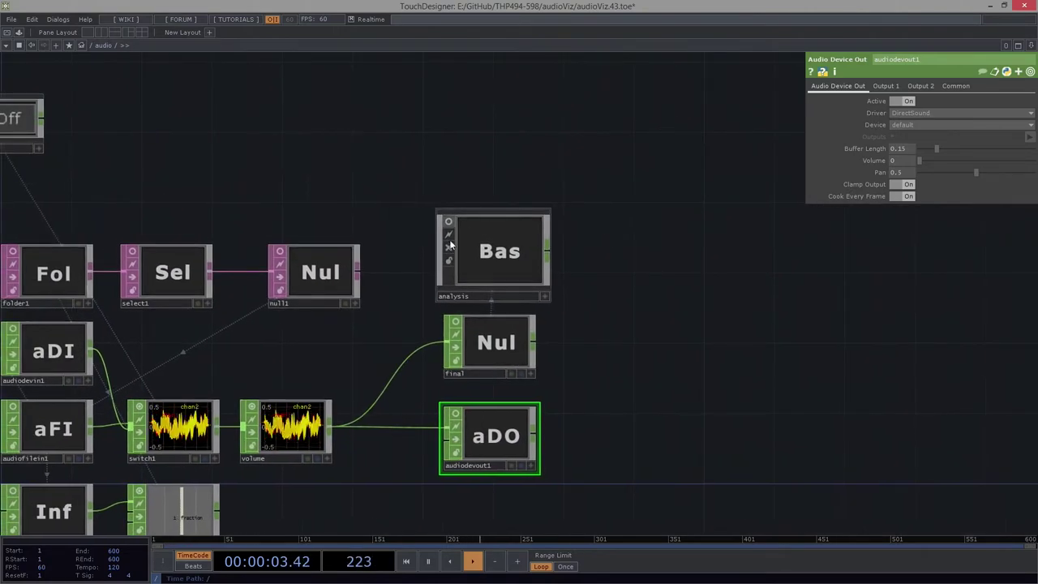
{"action": "double_click", "coordinate": [485, 252]}
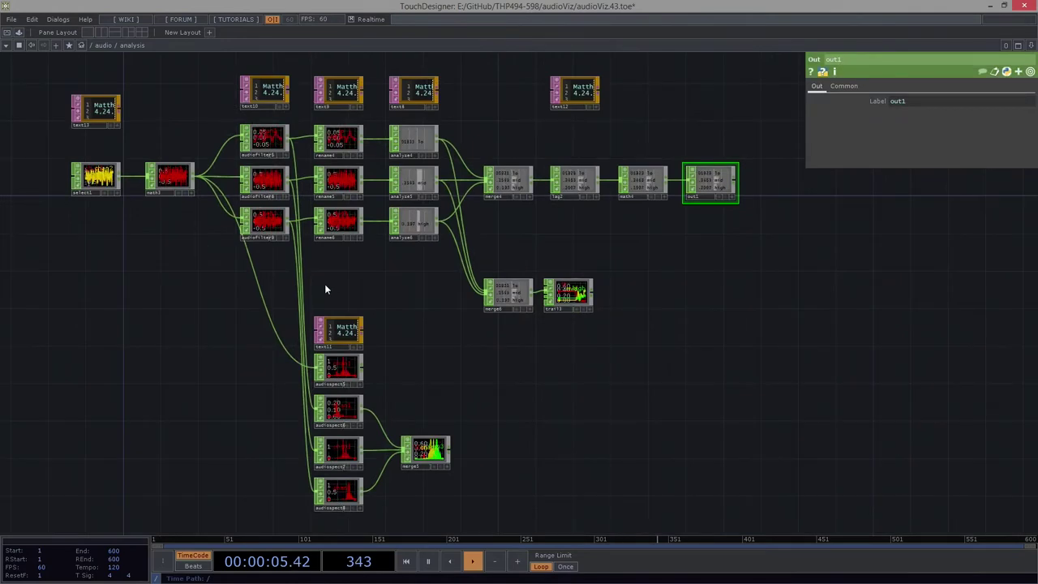
{"action": "key", "text": "u"}
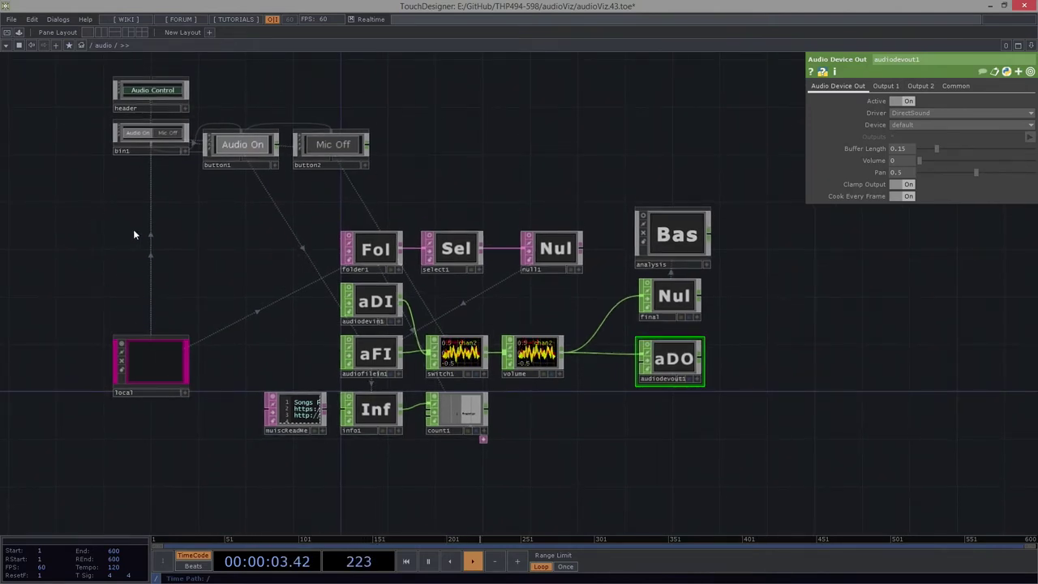
{"action": "key", "text": "u"}
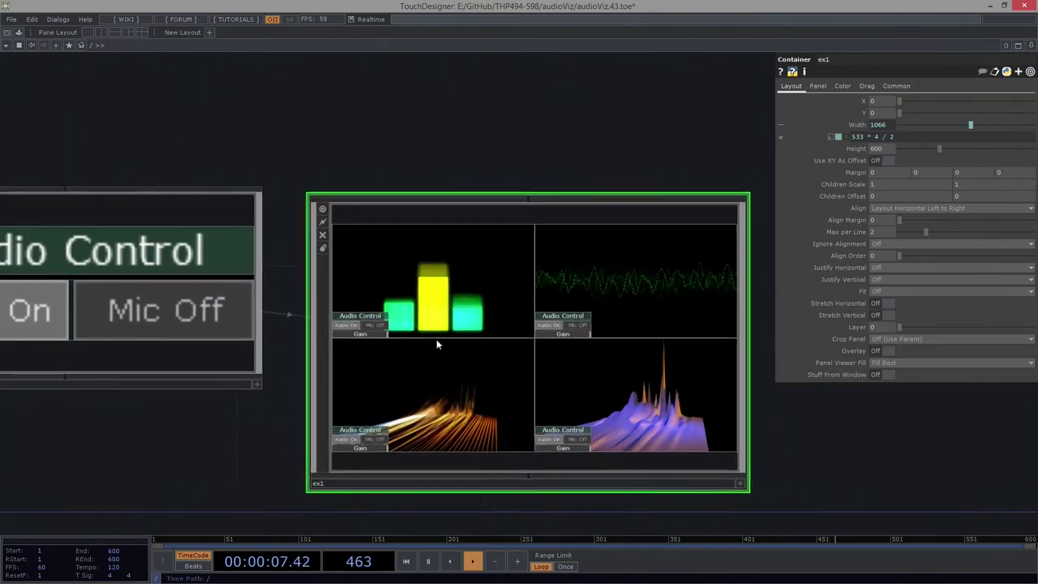
Step: Review the hiMidLow, wavform, topography and topography1 containers inside ex1 and return to the root network
{"action": "key", "text": "i"}
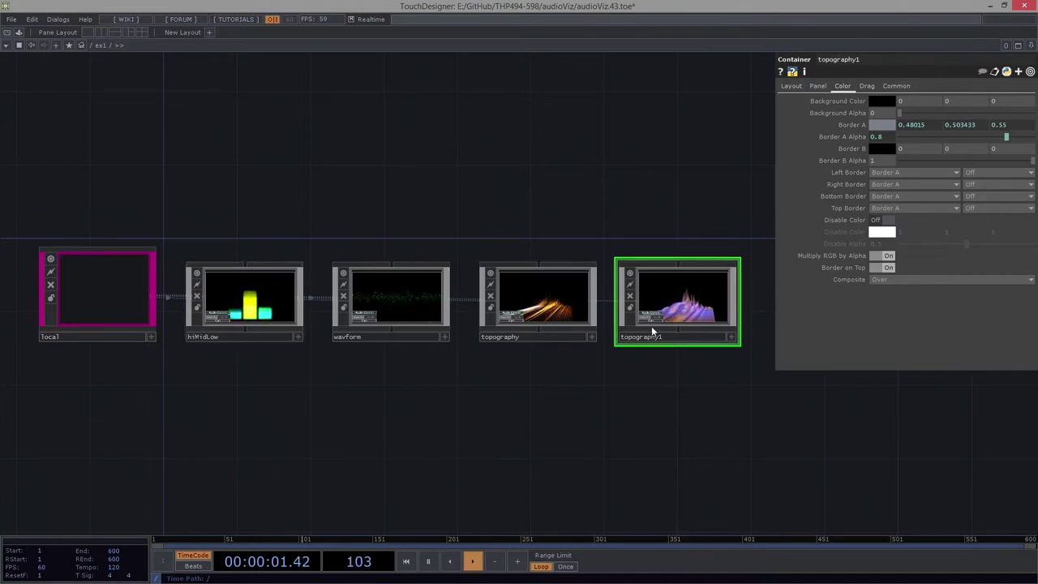
{"action": "key", "text": "u"}
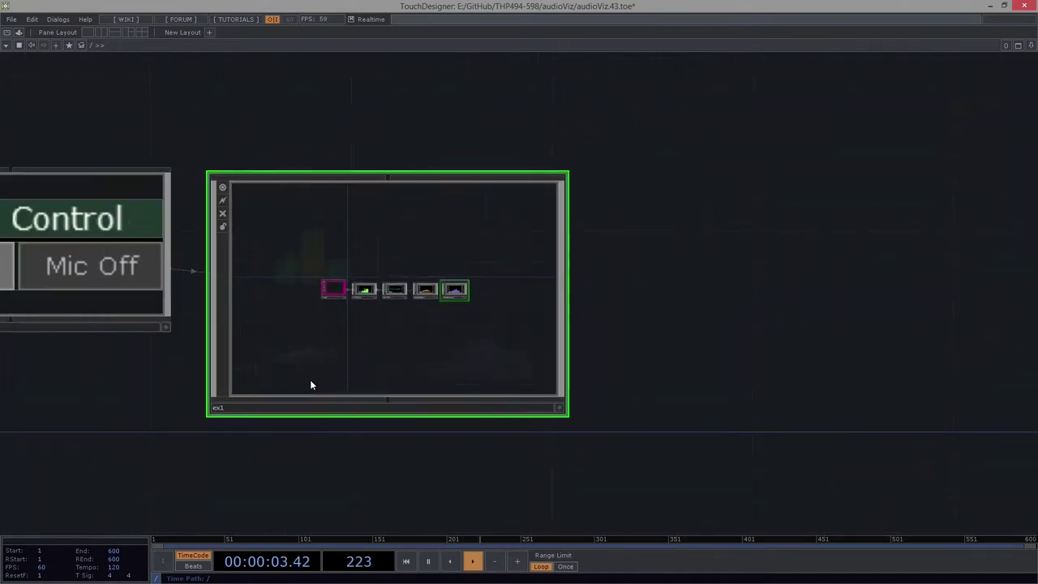
{"action": "left_click_drag", "start_coordinate": [106, 411], "coordinate": [292, 385]}
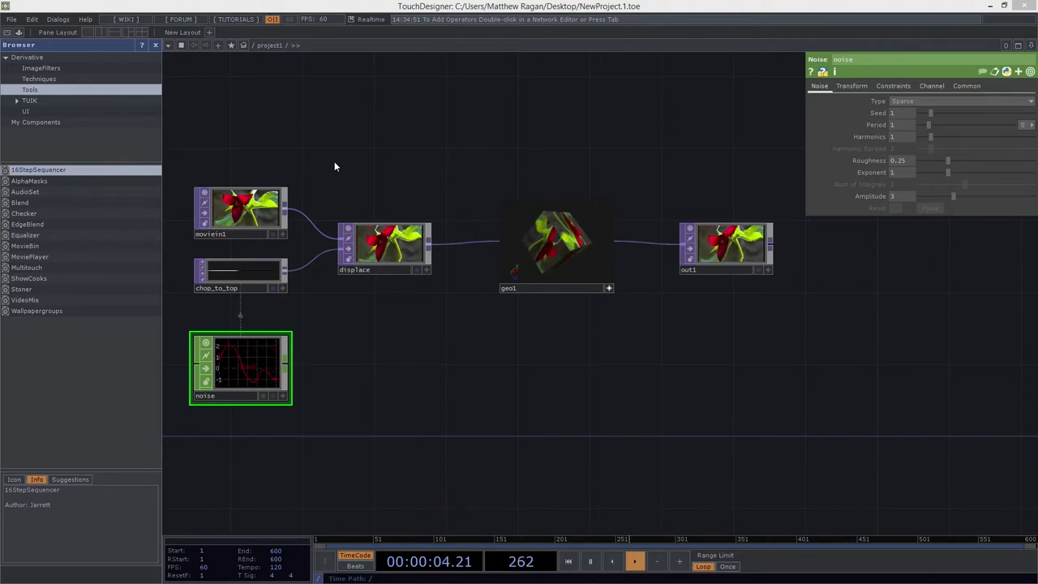
Step: Close the Browser pane in NewProject and delete the default project1 container from the root network
{"action": "left_click", "coordinate": [156, 45]}
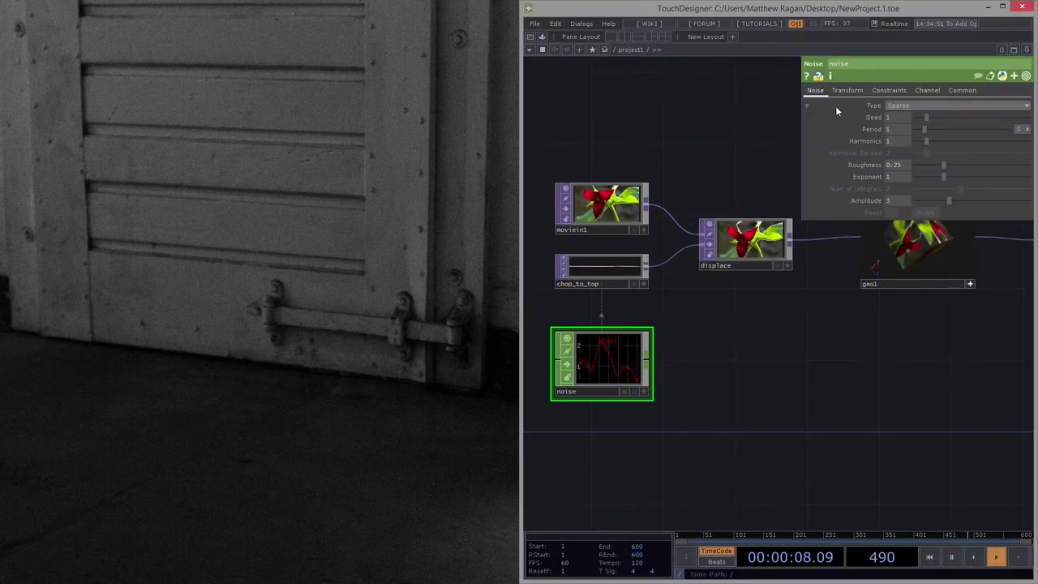
{"action": "left_click_drag", "start_coordinate": [702, 128], "coordinate": [660, 249]}
{"action": "scroll", "coordinate": [658, 151], "scroll_direction": "down", "scroll_amount": 5}
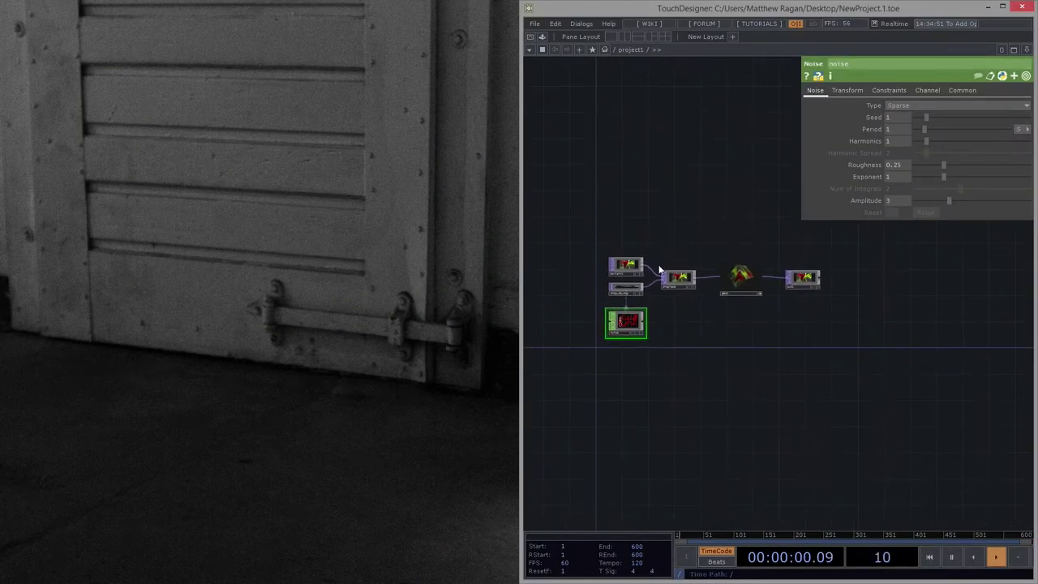
{"action": "scroll", "coordinate": [659, 274], "scroll_direction": "down", "scroll_amount": 4}
{"action": "key", "text": "u"}
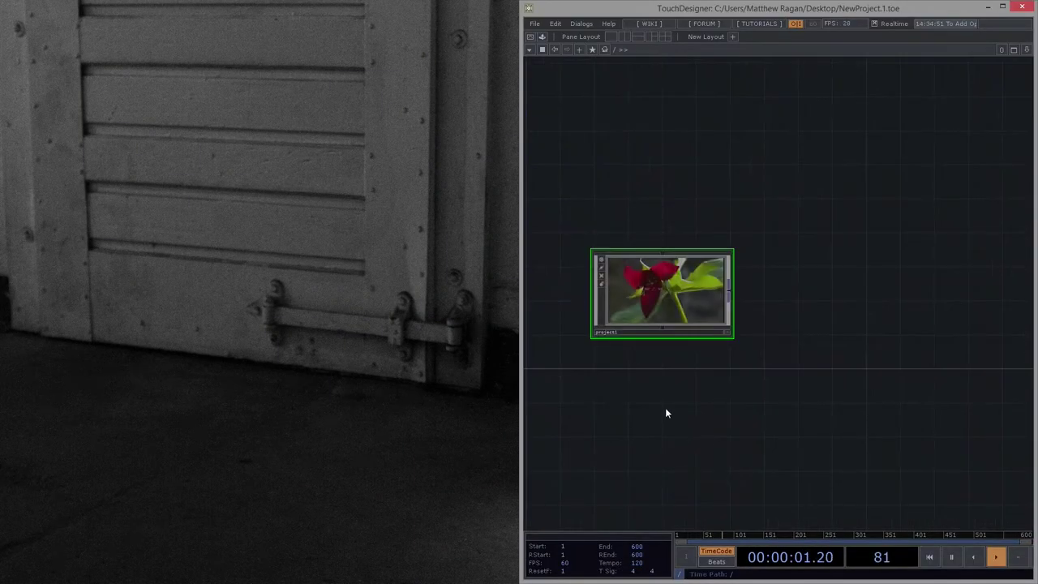
{"action": "left_click_drag", "start_coordinate": [652, 412], "coordinate": [701, 399]}
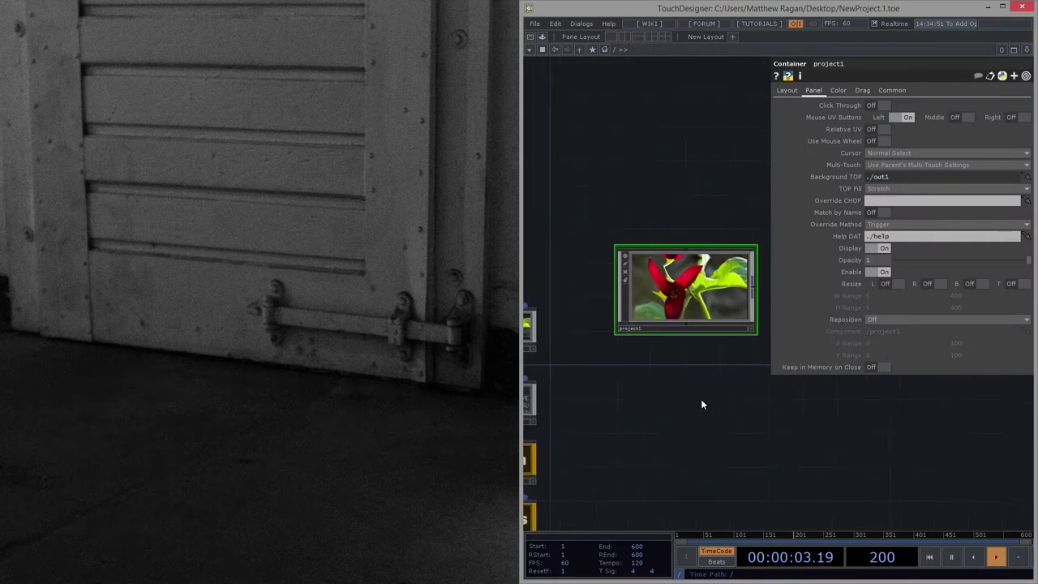
{"action": "key", "text": "Delete"}
{"action": "key", "text": "h"}
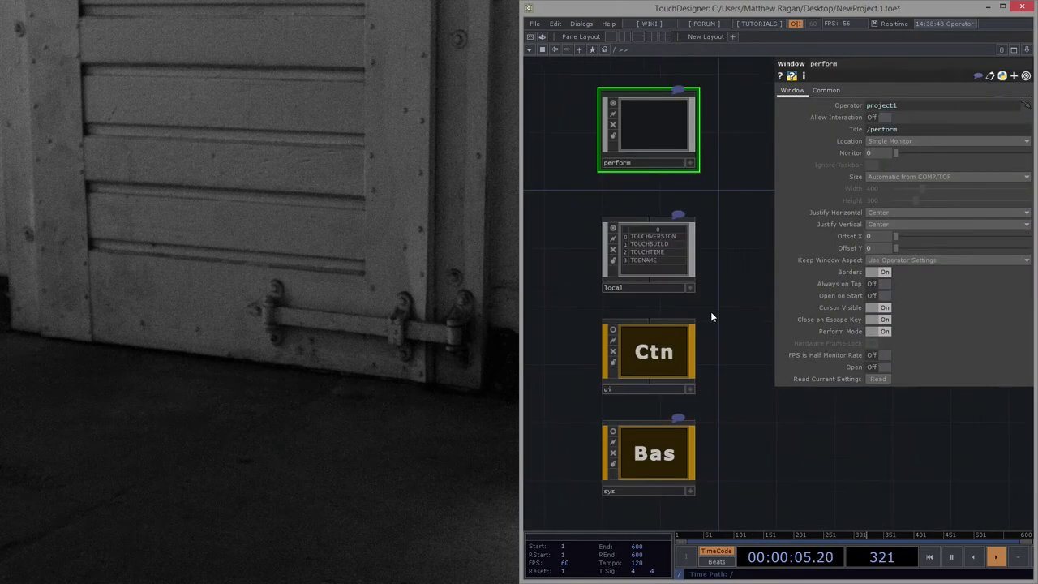
Step: Add a Container component named audio to the root network, beside the perform window component
{"action": "left_click_drag", "start_coordinate": [756, 170], "coordinate": [713, 170]}
{"action": "key", "text": "Tab"}
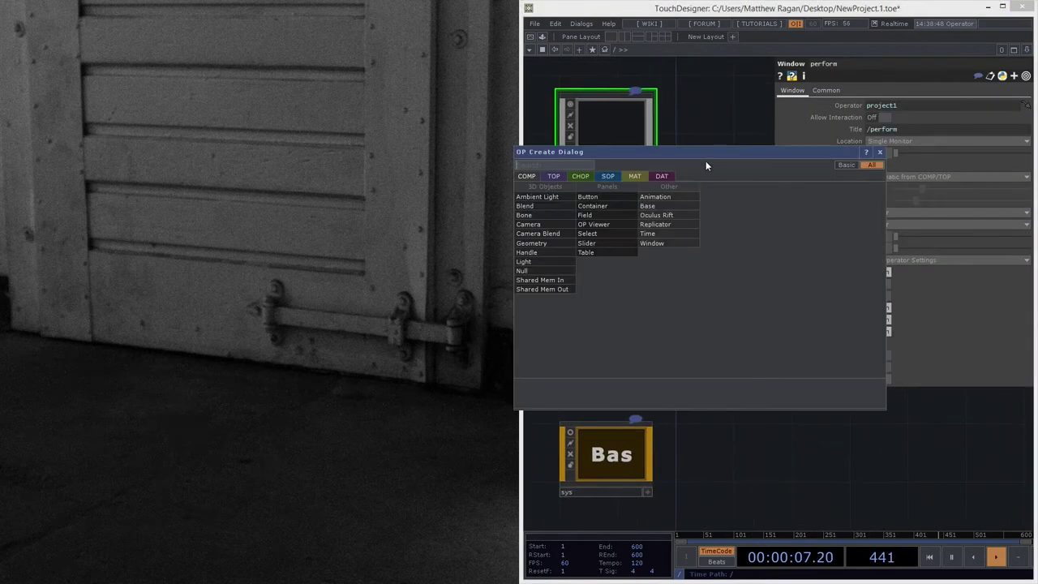
{"action": "type", "text": "con"}
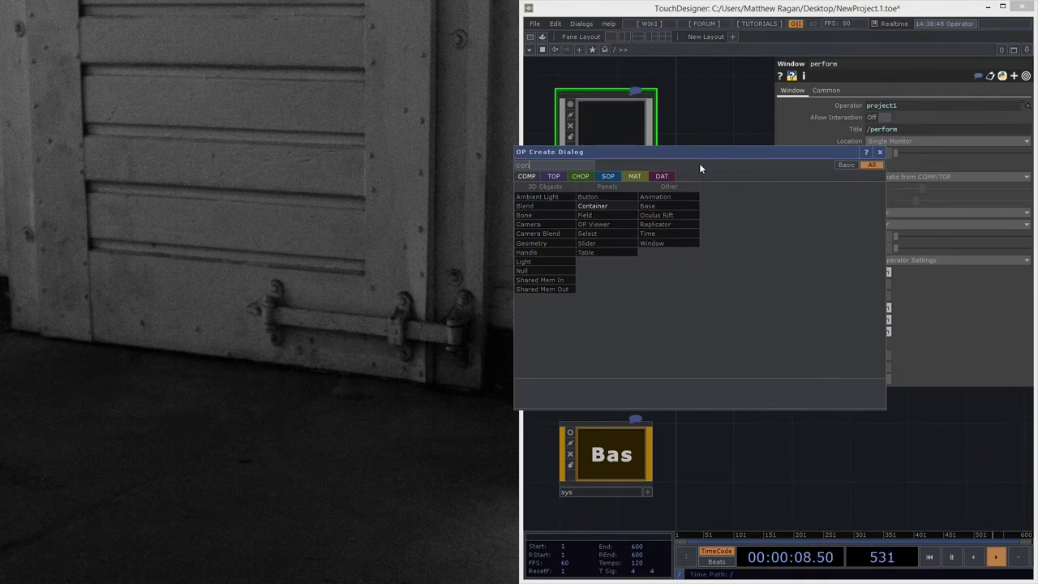
{"action": "left_click", "coordinate": [623, 204]}
{"action": "left_click", "coordinate": [737, 135]}
{"action": "key", "text": "h"}
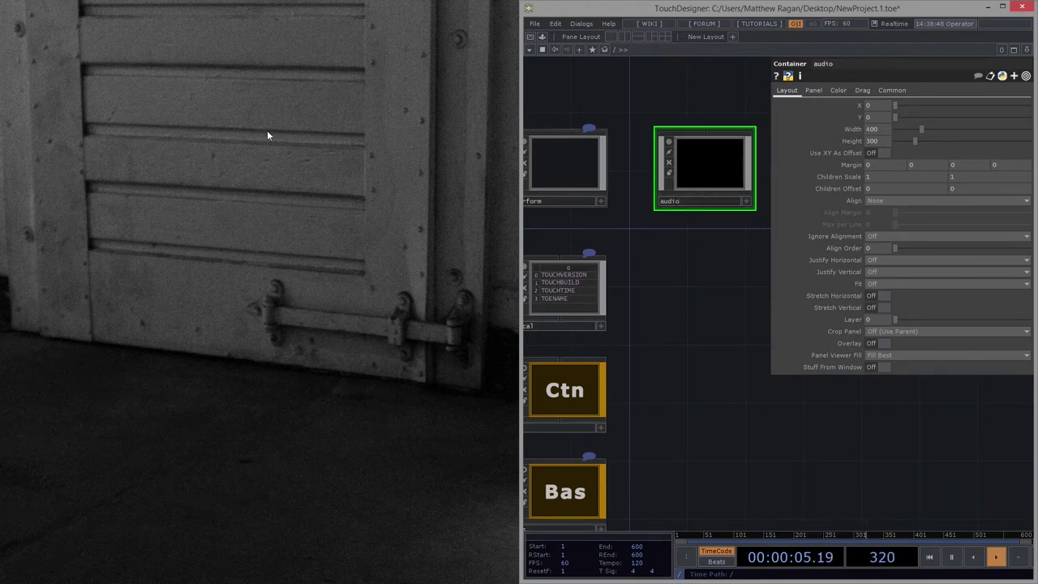
Step: Create a new folder named audioMod on the desktop
{"action": "right_click", "coordinate": [149, 63]}
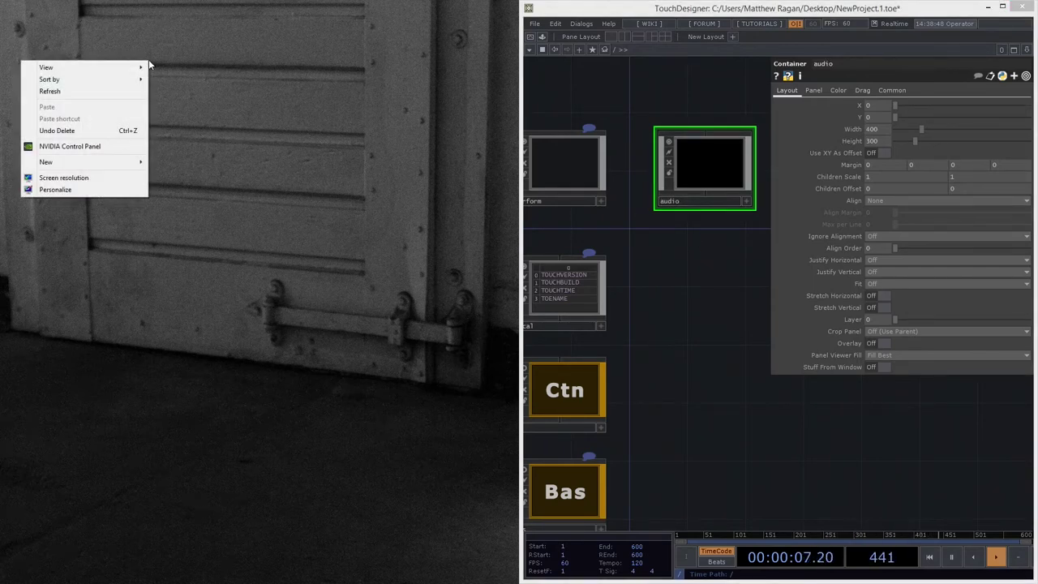
{"action": "mouse_move", "coordinate": [76, 164]}
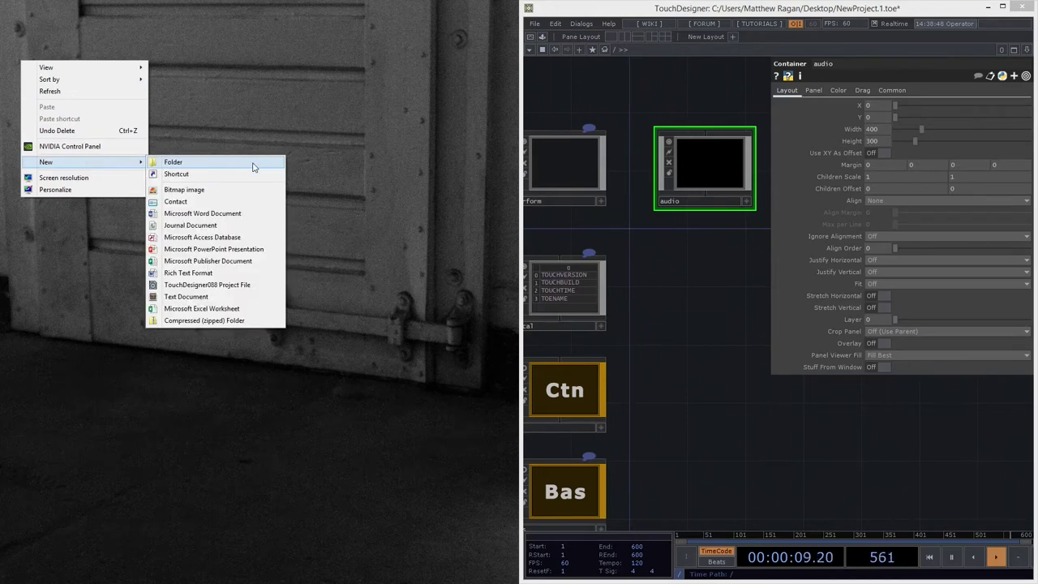
{"action": "left_click", "coordinate": [252, 165]}
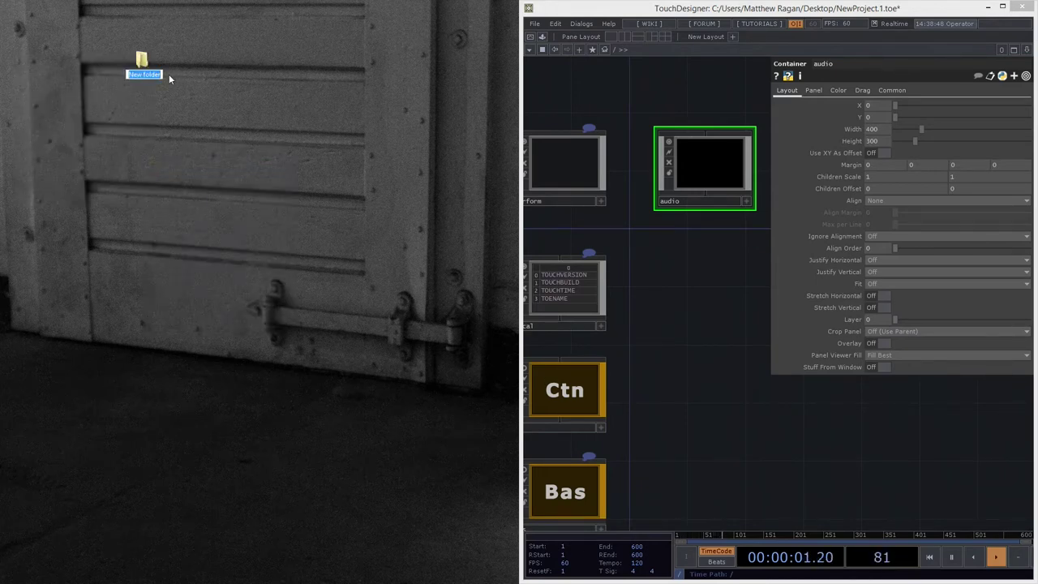
{"action": "type", "text": "audioMod"}
{"action": "key", "text": "Return"}
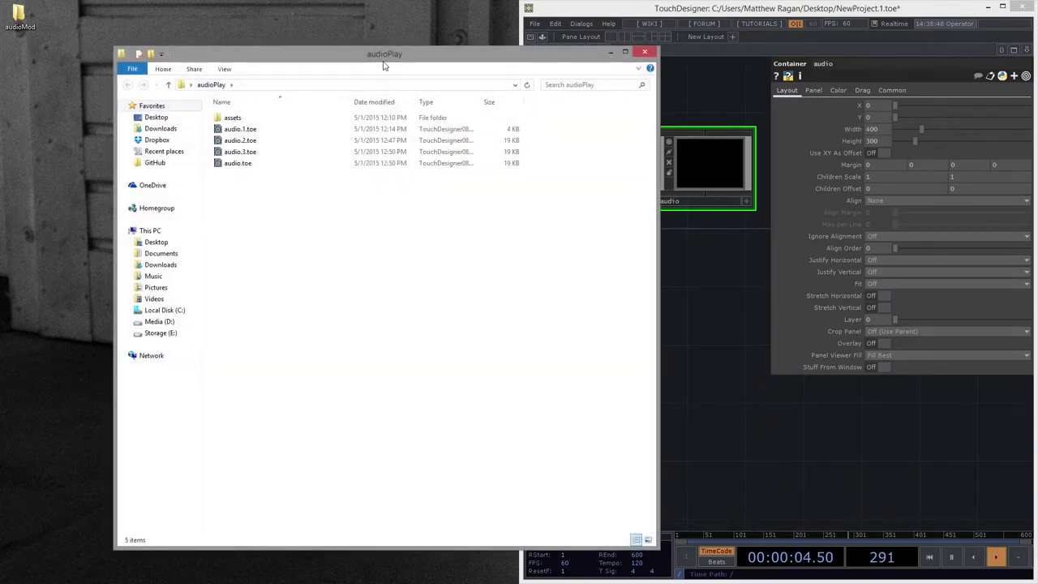
Step: Move the audioPlay folder window aside, open the audioMod folder, and arrange its window side by side with a widened TouchDesigner window
{"action": "left_click_drag", "start_coordinate": [379, 55], "coordinate": [0, 32]}
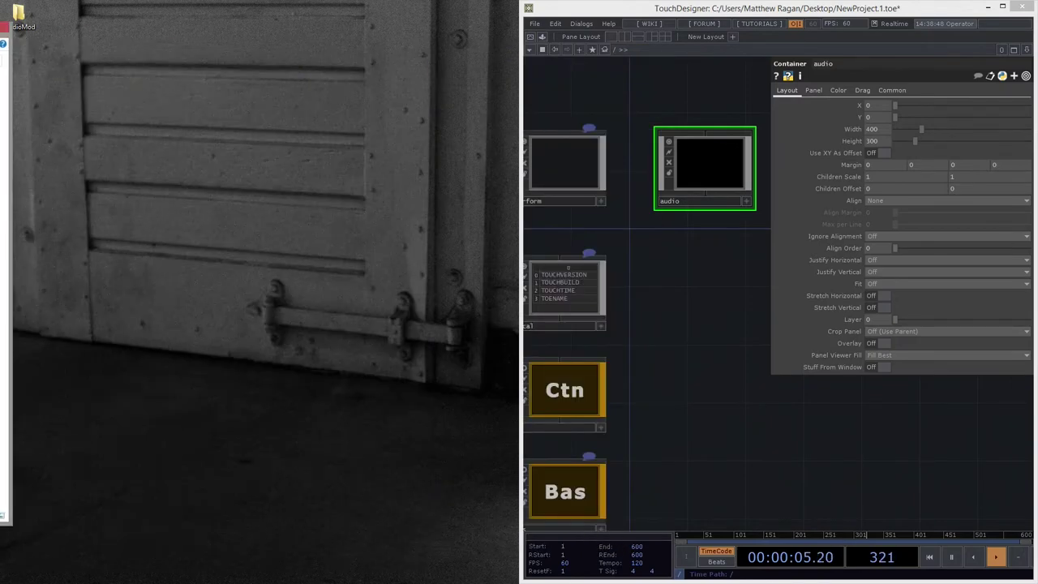
{"action": "double_click", "coordinate": [19, 17]}
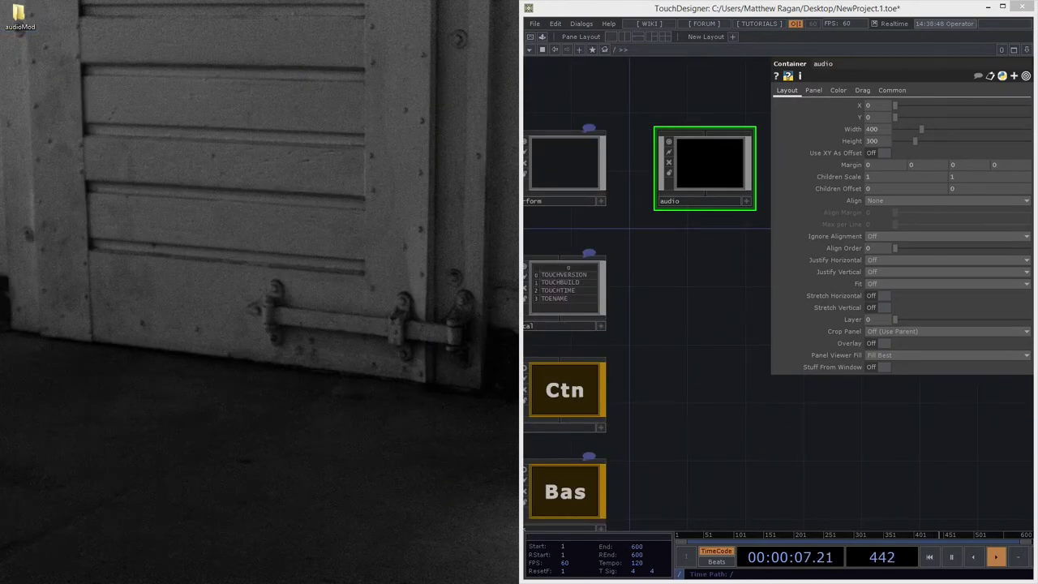
{"action": "left_click_drag", "start_coordinate": [174, 109], "coordinate": [217, 65]}
{"action": "left_click_drag", "start_coordinate": [587, 139], "coordinate": [480, 139]}
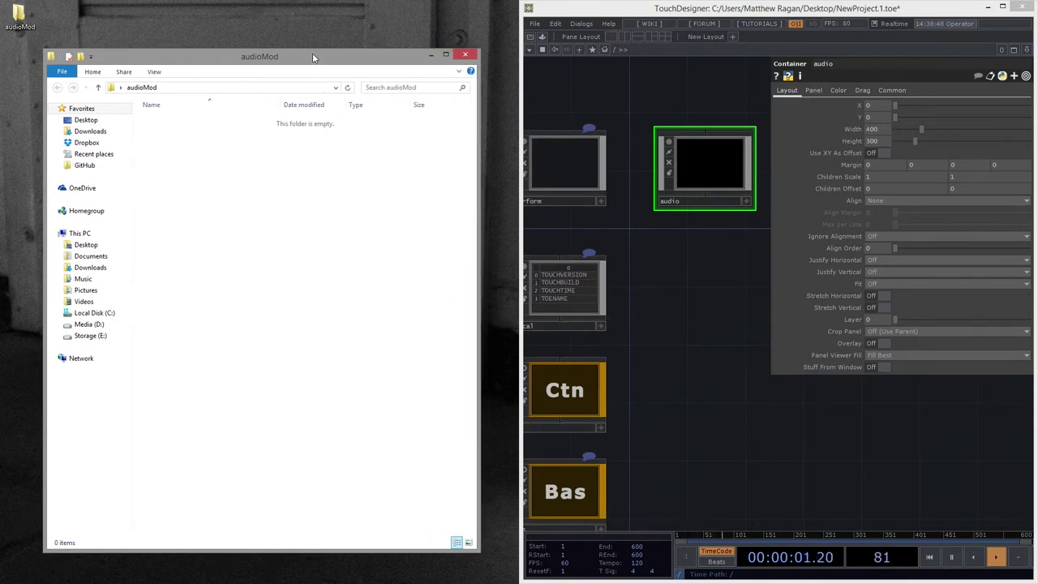
{"action": "left_click_drag", "start_coordinate": [315, 55], "coordinate": [254, 119]}
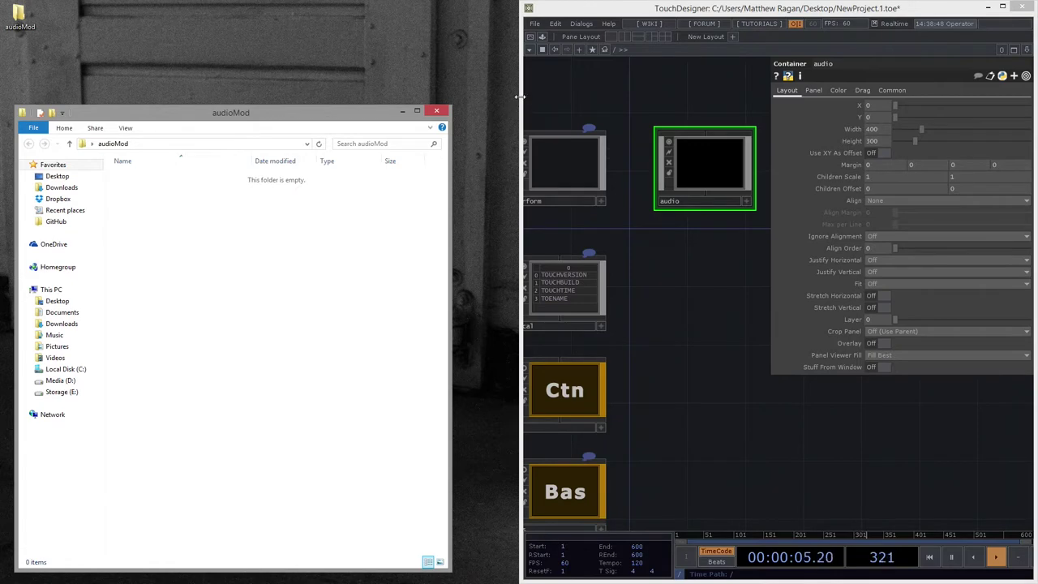
{"action": "left_click_drag", "start_coordinate": [520, 103], "coordinate": [467, 103]}
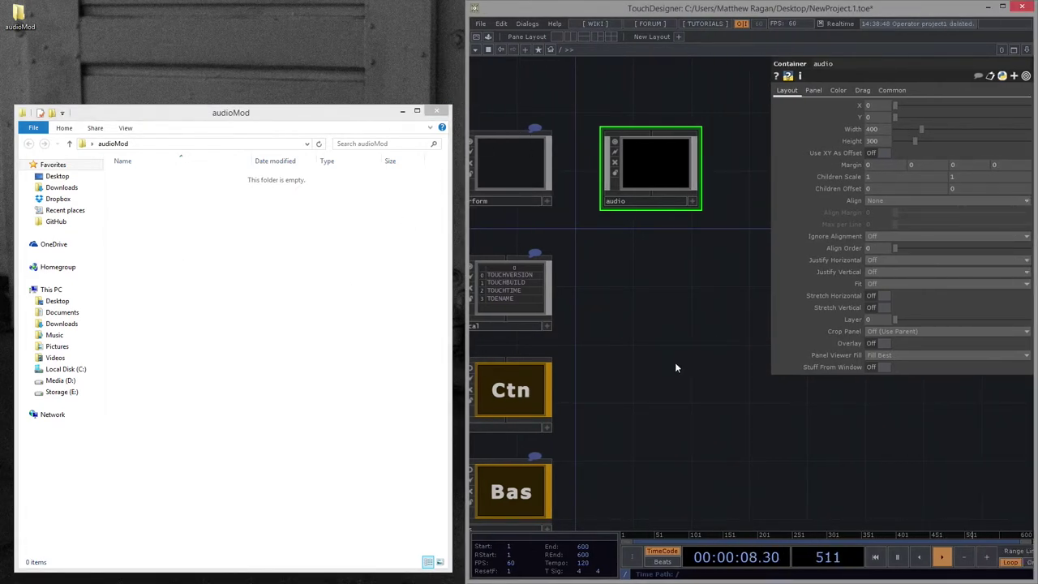
{"action": "left_click_drag", "start_coordinate": [676, 367], "coordinate": [705, 355]}
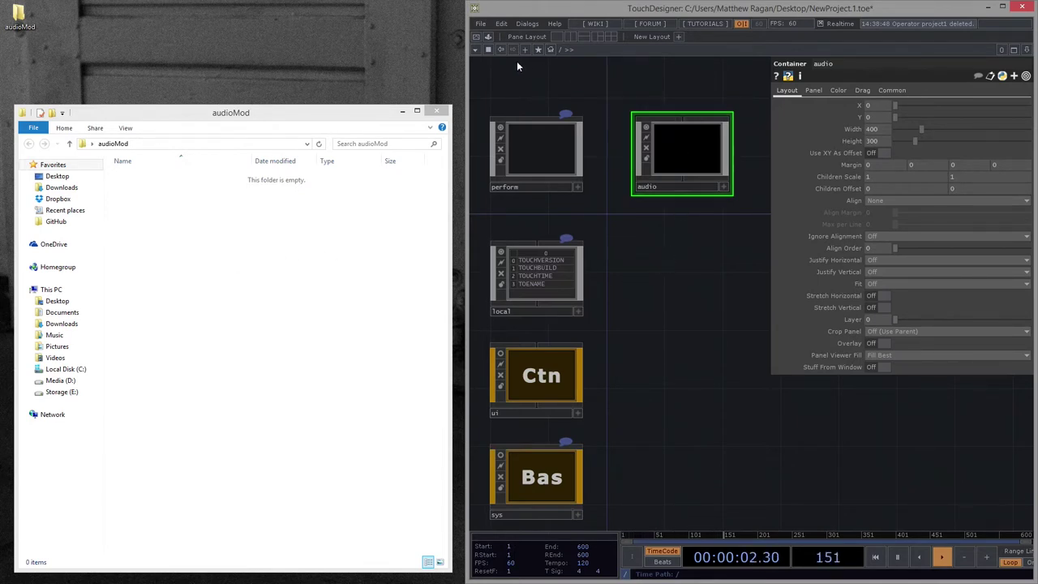
Step: Save the TouchDesigner project as audioPlay in the audioMod folder on the desktop
{"action": "left_click", "coordinate": [480, 24]}
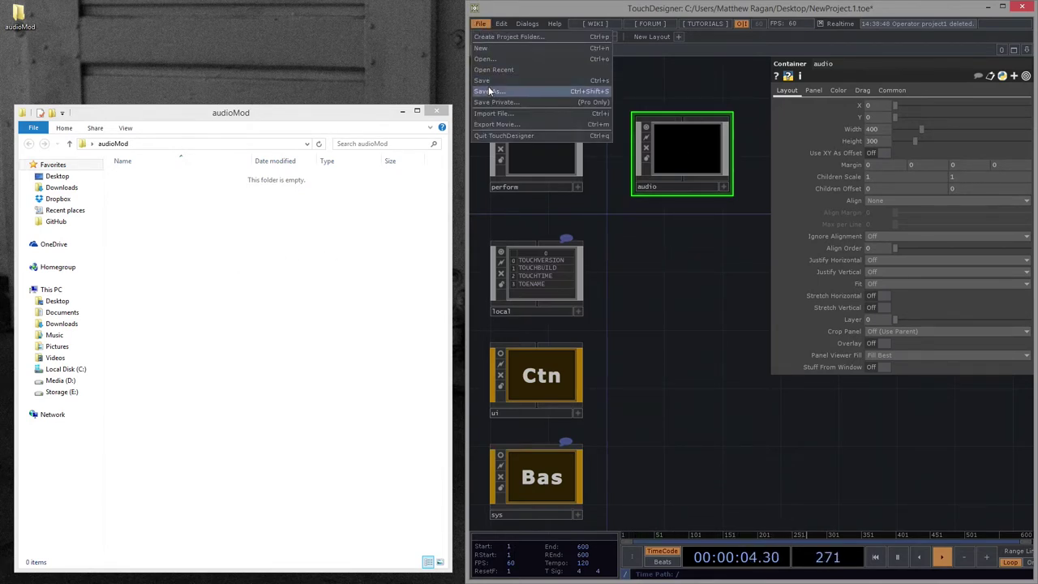
{"action": "left_click", "coordinate": [514, 80]}
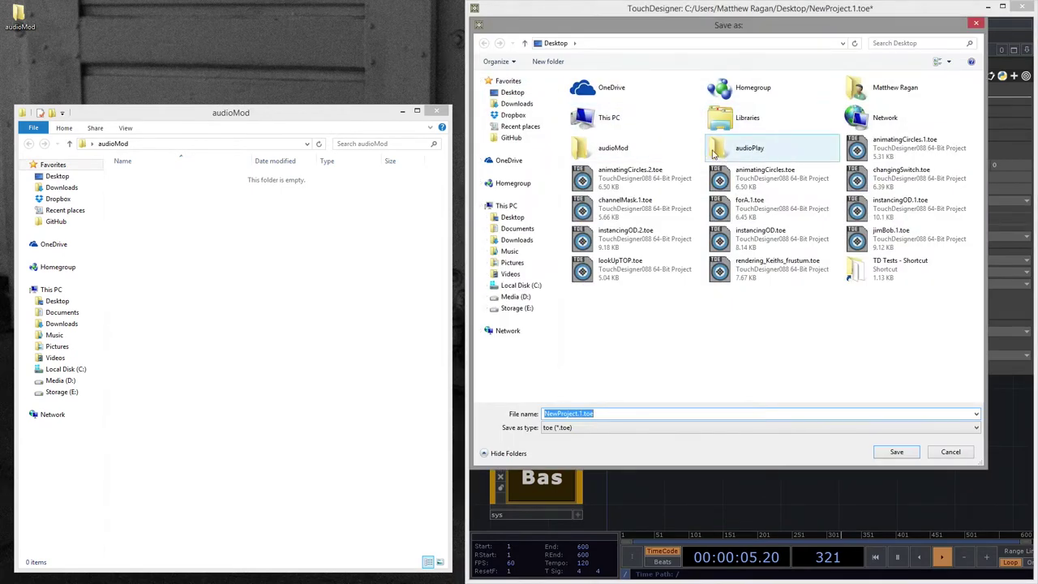
{"action": "double_click", "coordinate": [613, 148]}
{"action": "left_click", "coordinate": [572, 415]}
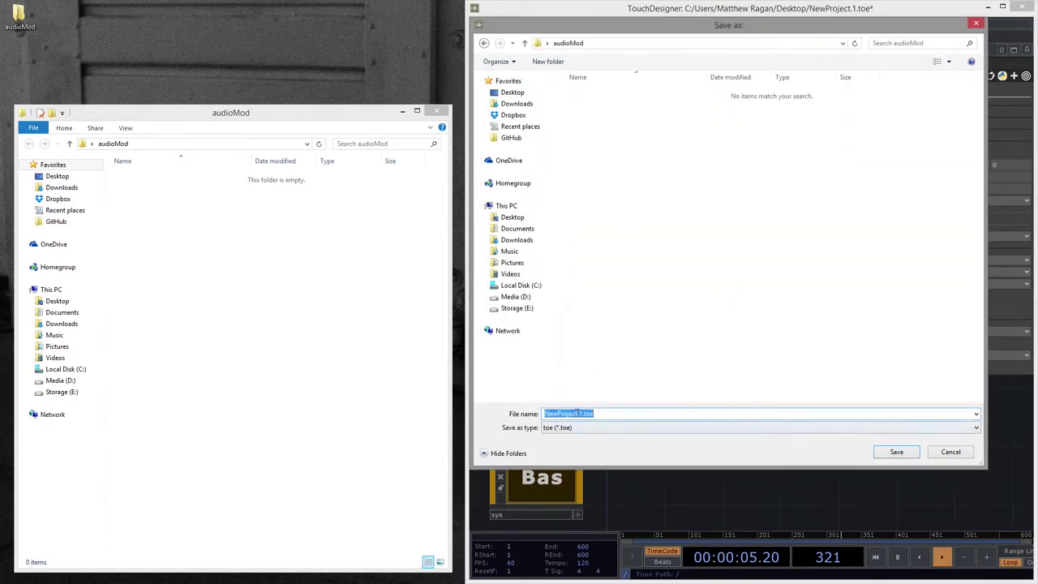
{"action": "left_click", "coordinate": [577, 415]}
{"action": "key", "text": "Delete"}
{"action": "key", "text": "Delete"}
{"action": "key", "text": "BackSpace"}
{"action": "key", "text": "BackSpace"}
{"action": "key", "text": "BackSpace"}
{"action": "key", "text": "BackSpace"}
{"action": "key", "text": "BackSpace"}
{"action": "key", "text": "BackSpace"}
{"action": "key", "text": "BackSpace"}
{"action": "key", "text": "BackSpace"}
{"action": "key", "text": "BackSpace"}
{"action": "key", "text": "BackSpace"}
{"action": "type", "text": "audioPlay"}
{"action": "key", "text": "Return"}
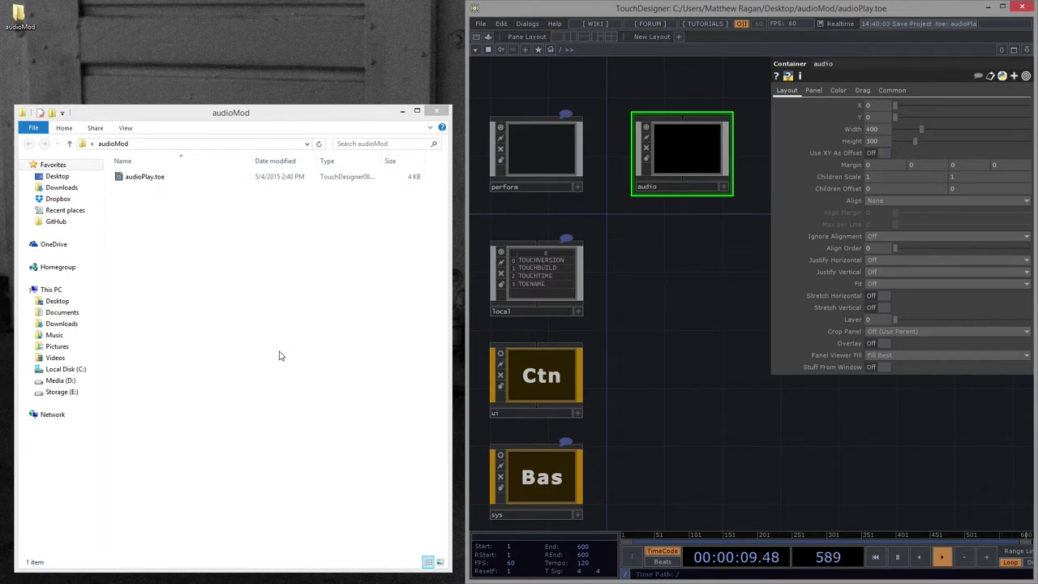
Step: Shift the audioMod folder window slightly and widen the TouchDesigner window to fill the space beside it
{"action": "left_click", "coordinate": [250, 331]}
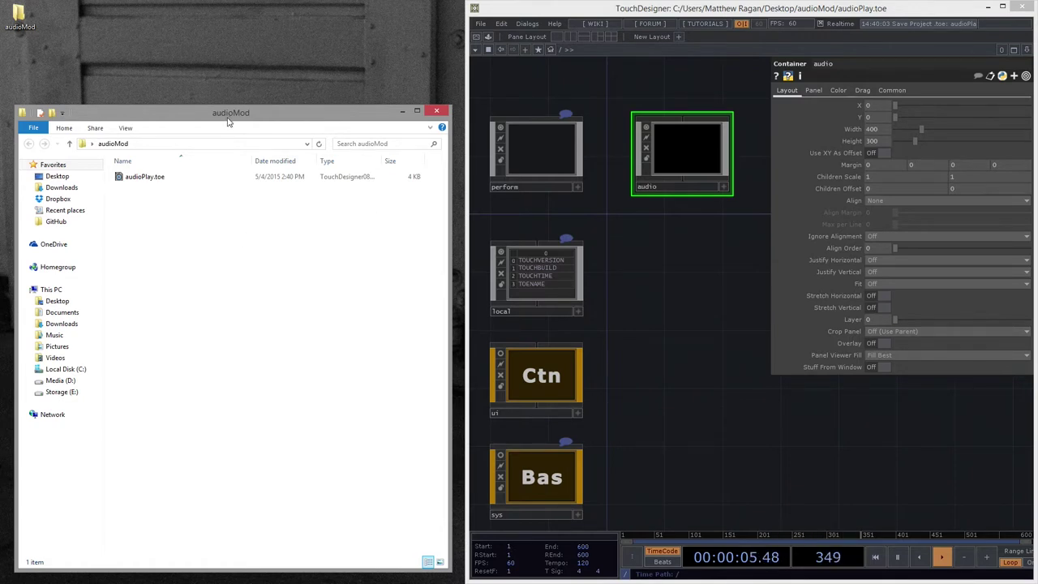
{"action": "left_click_drag", "start_coordinate": [231, 116], "coordinate": [220, 123]}
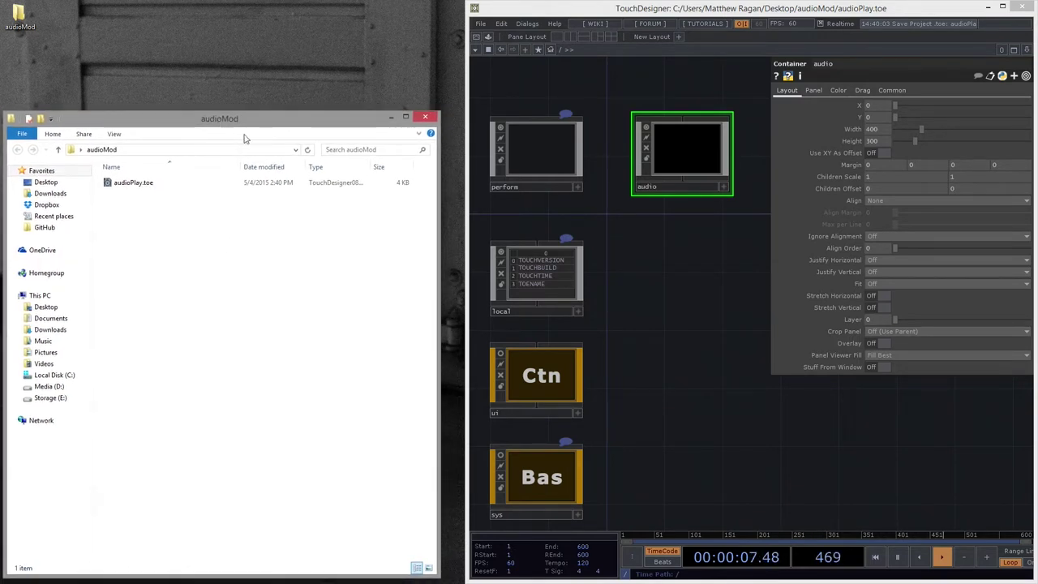
{"action": "left_click_drag", "start_coordinate": [468, 147], "coordinate": [451, 150]}
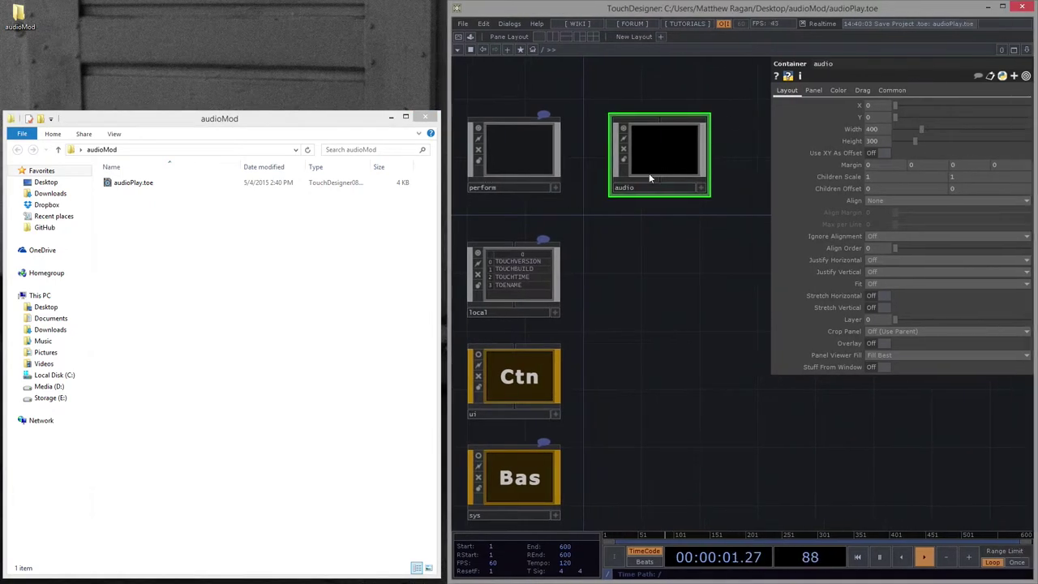
{"action": "left_click_drag", "start_coordinate": [654, 284], "coordinate": [680, 294]}
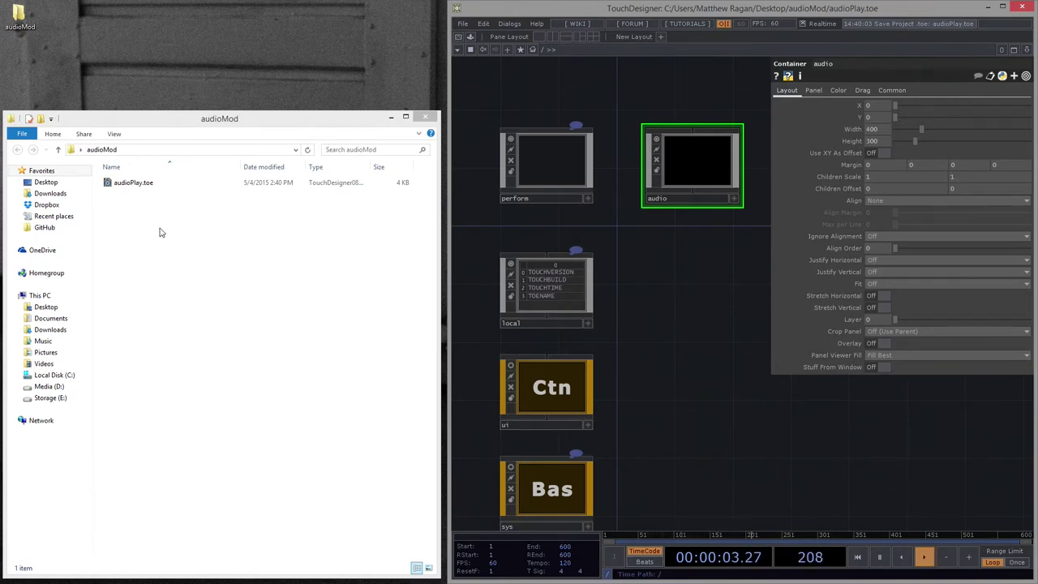
Step: Create a folder named assets inside the audioMod folder
{"action": "left_click", "coordinate": [159, 156]}
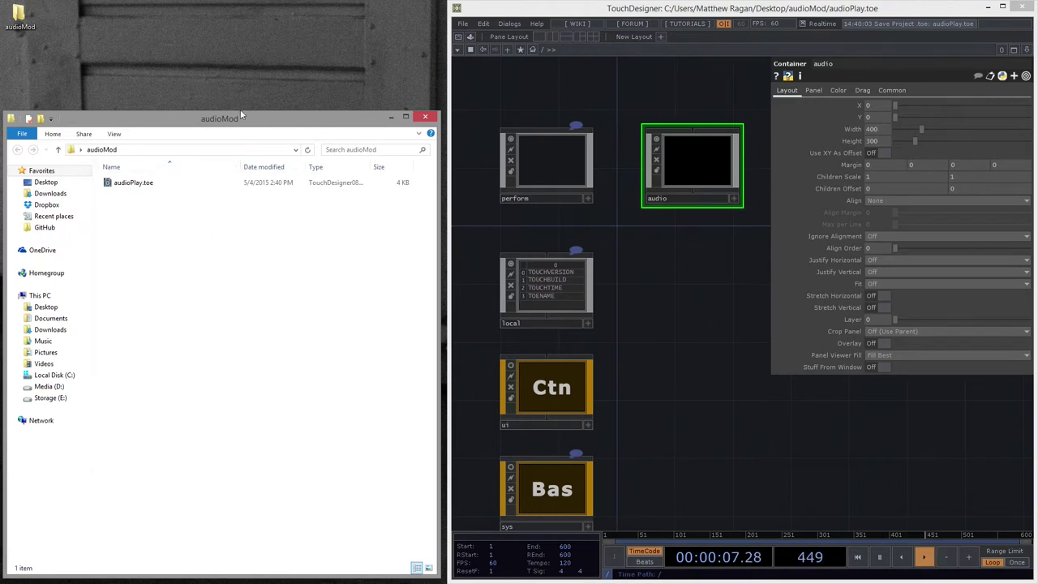
{"action": "right_click", "coordinate": [173, 277]}
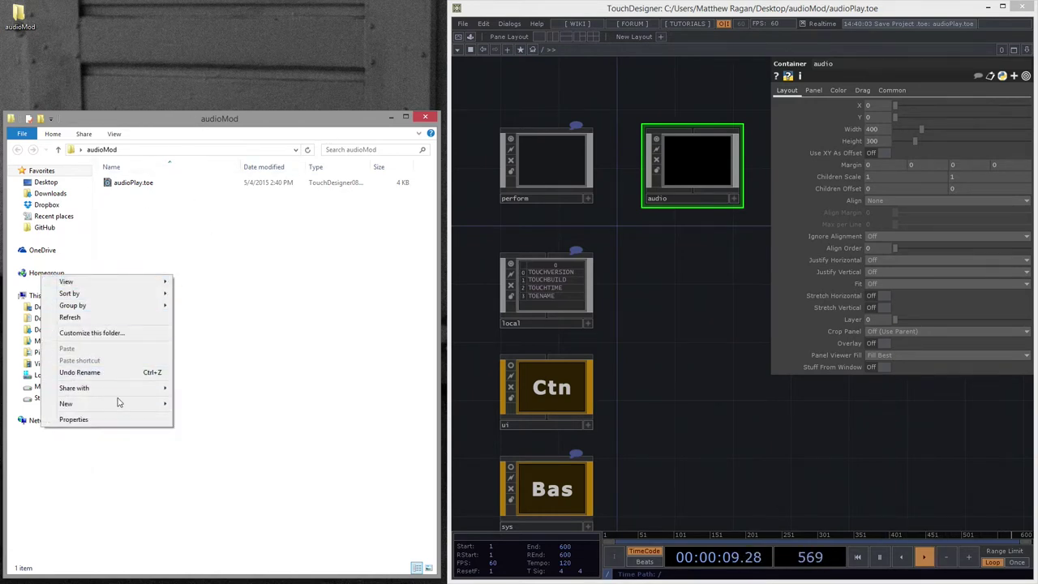
{"action": "mouse_move", "coordinate": [131, 408]}
{"action": "left_click", "coordinate": [239, 409]}
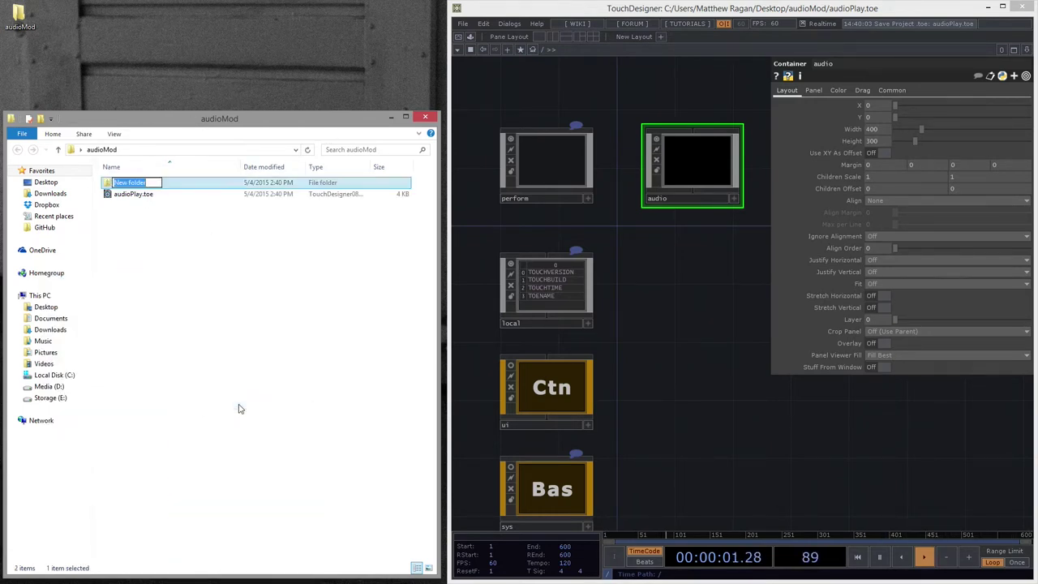
{"action": "type", "text": "assets"}
{"action": "key", "text": "Return"}
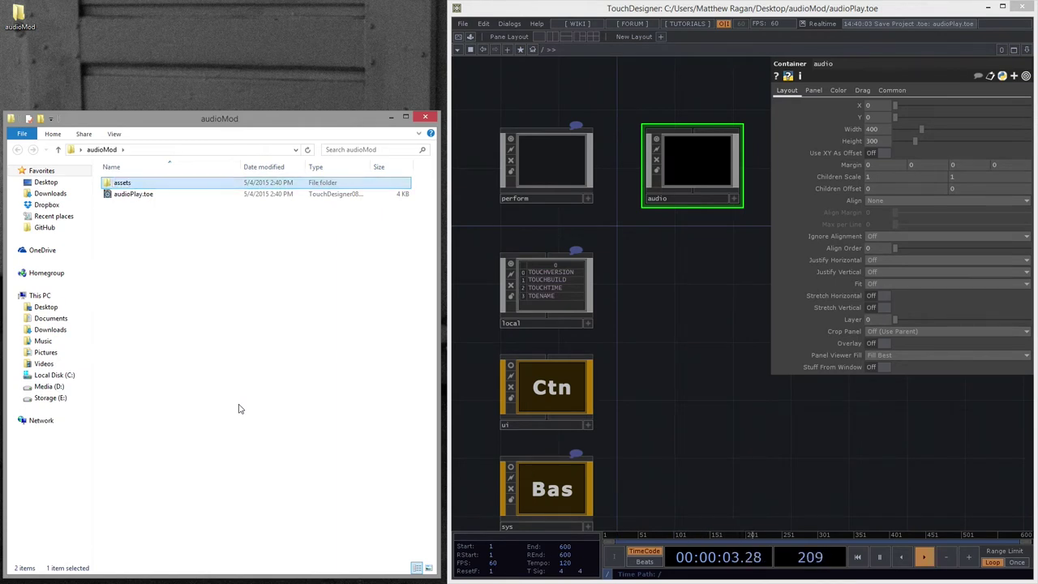
Step: Open the assets folder and create a subfolder named audio in it
{"action": "double_click", "coordinate": [139, 188]}
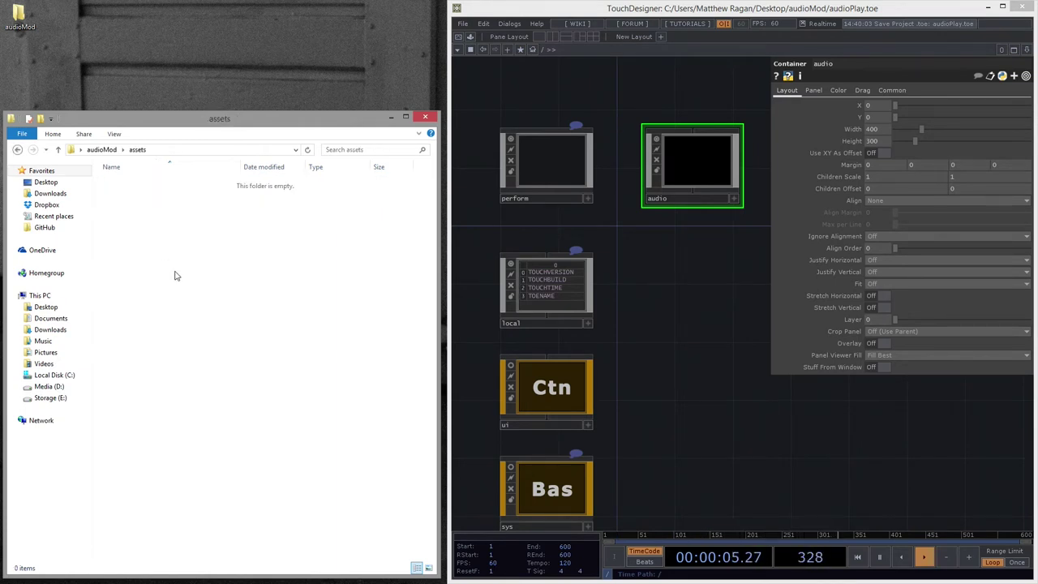
{"action": "right_click", "coordinate": [173, 273]}
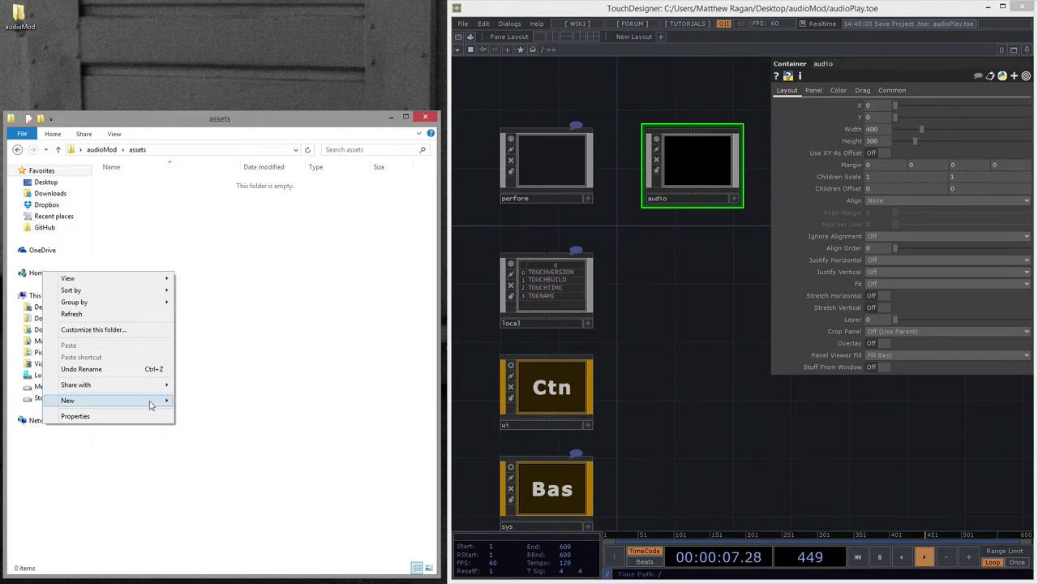
{"action": "mouse_move", "coordinate": [153, 401]}
{"action": "left_click", "coordinate": [235, 402]}
{"action": "type", "text": "audio"}
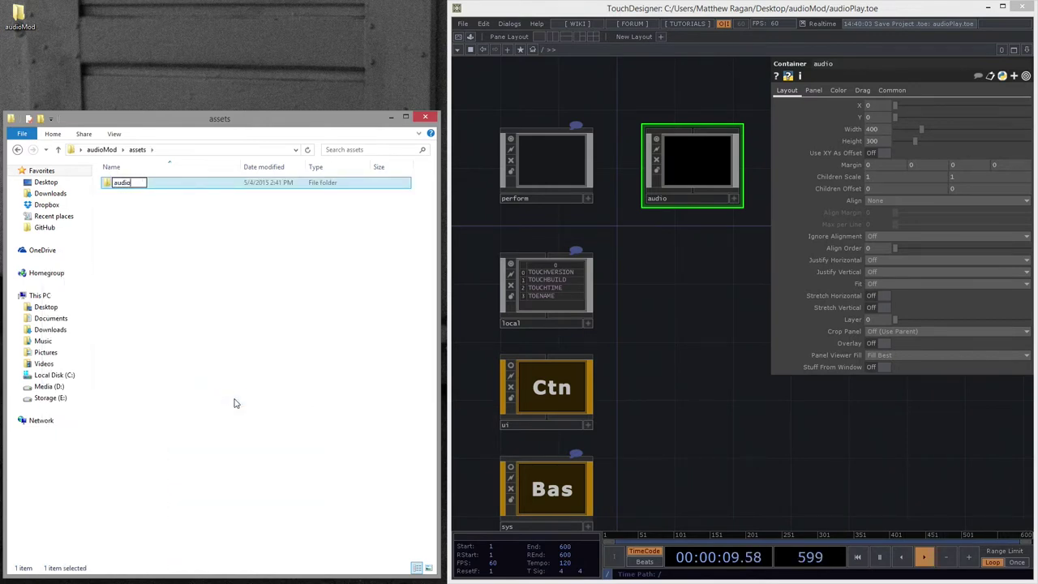
{"action": "key", "text": "Return"}
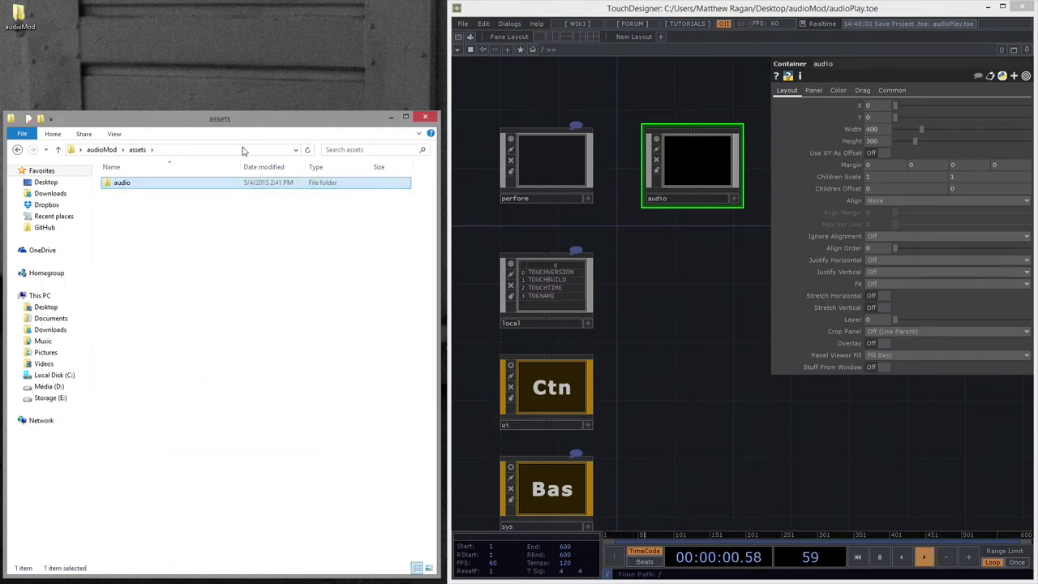
Step: Open the audio folder and bring the three MP3 tracks into it from the off-screen folder window
{"action": "double_click", "coordinate": [152, 184]}
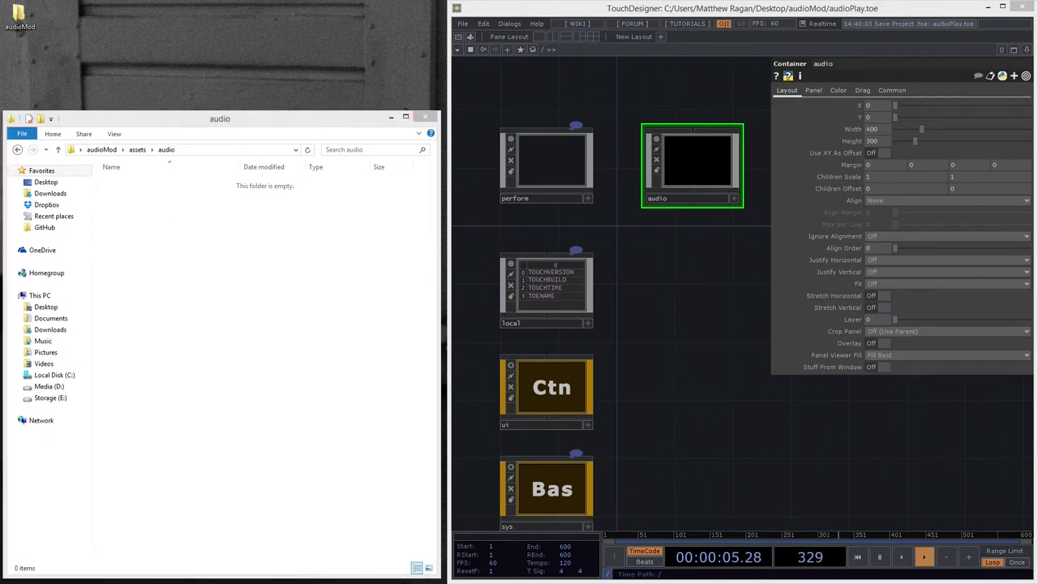
{"action": "left_click_drag", "start_coordinate": [8, 332], "coordinate": [222, 301]}
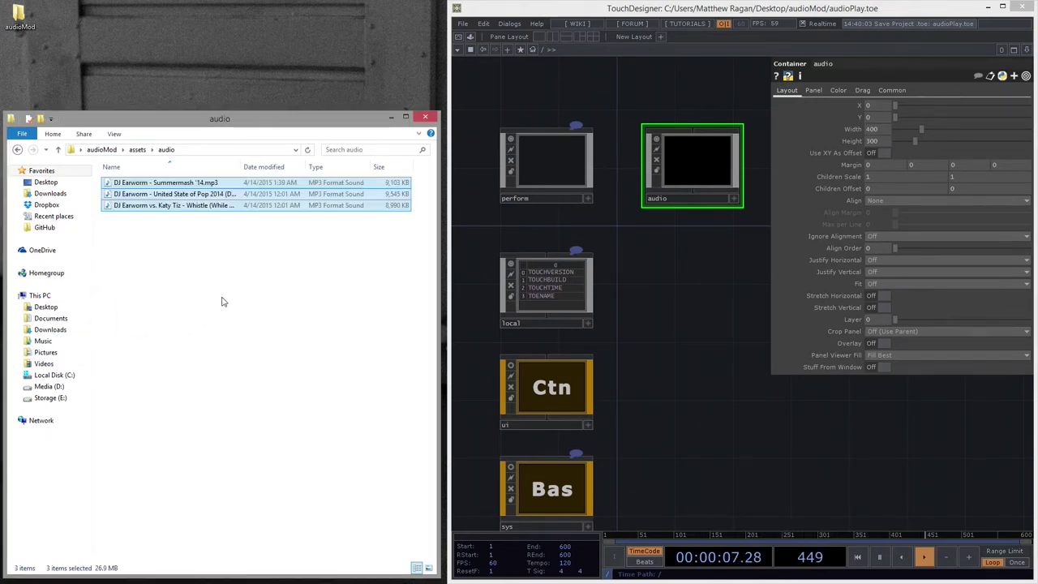
{"action": "left_click", "coordinate": [223, 301]}
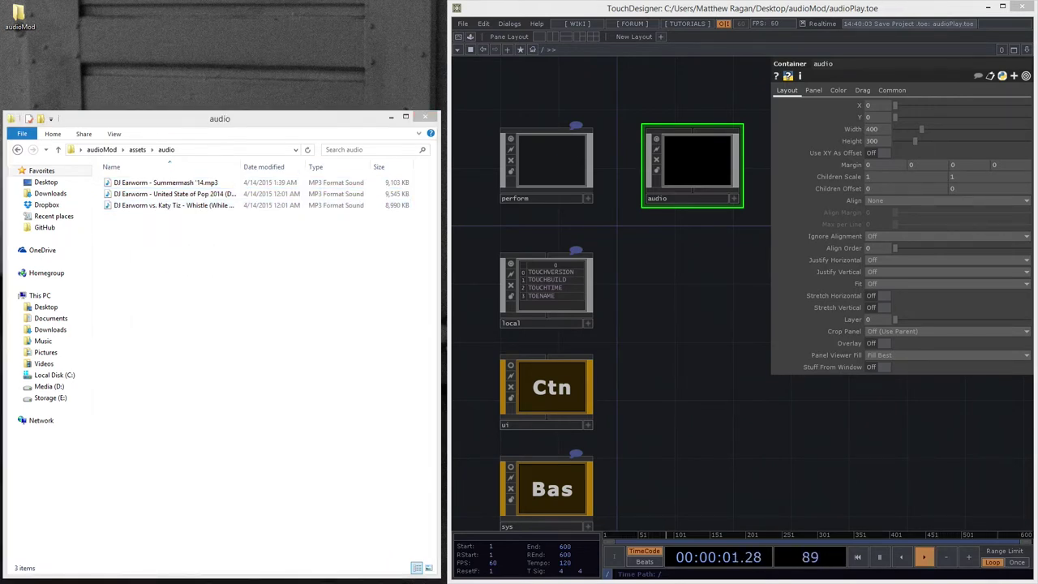
Step: Review the three MP3 files and trace the folder hierarchy from audioMod through assets to audio
{"action": "left_click", "coordinate": [134, 206]}
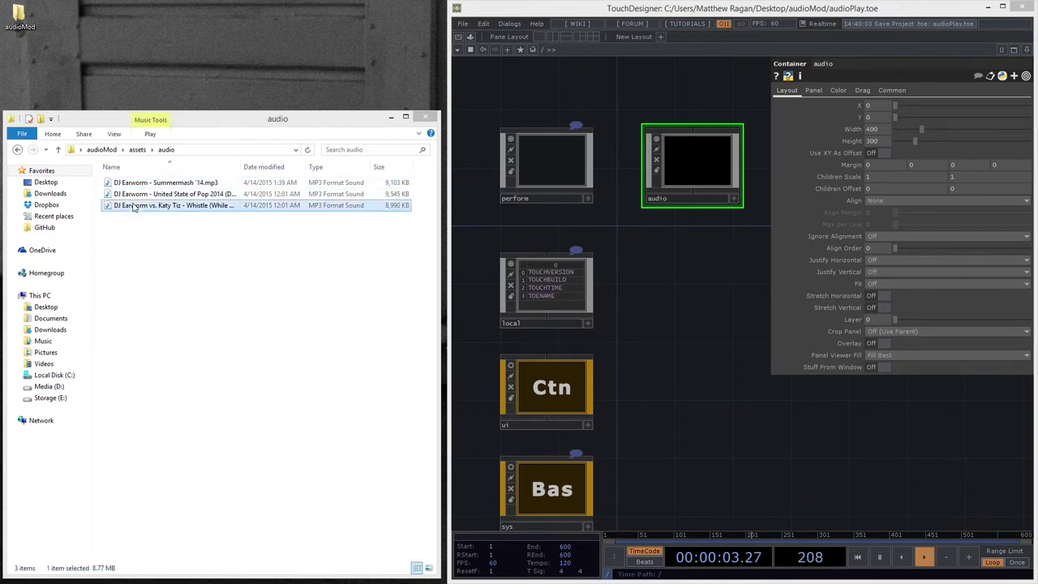
{"action": "left_click", "coordinate": [144, 194], "text": "ctrl"}
{"action": "left_click", "coordinate": [143, 186], "text": "ctrl"}
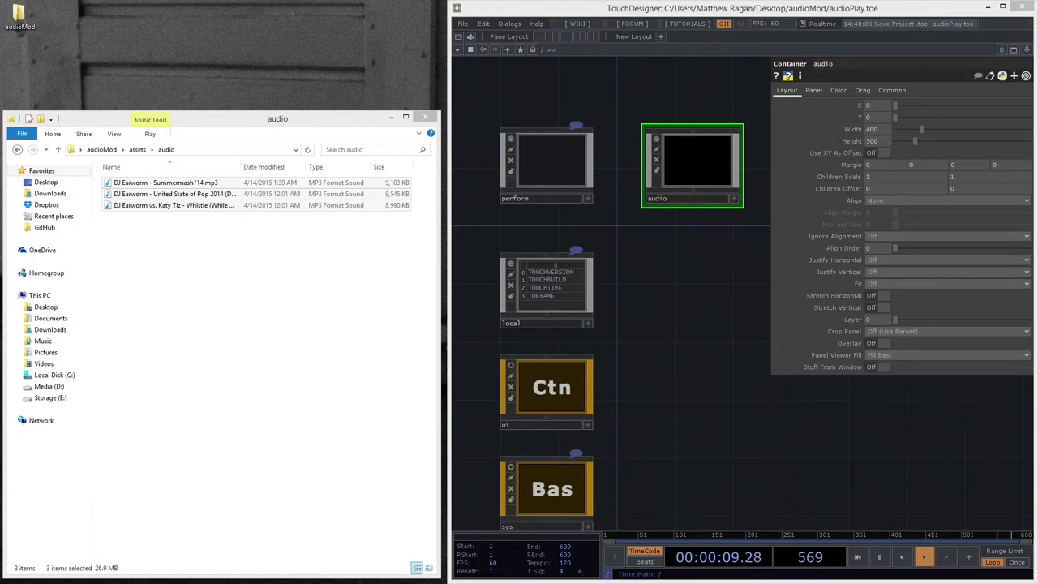
{"action": "left_click", "coordinate": [336, 263]}
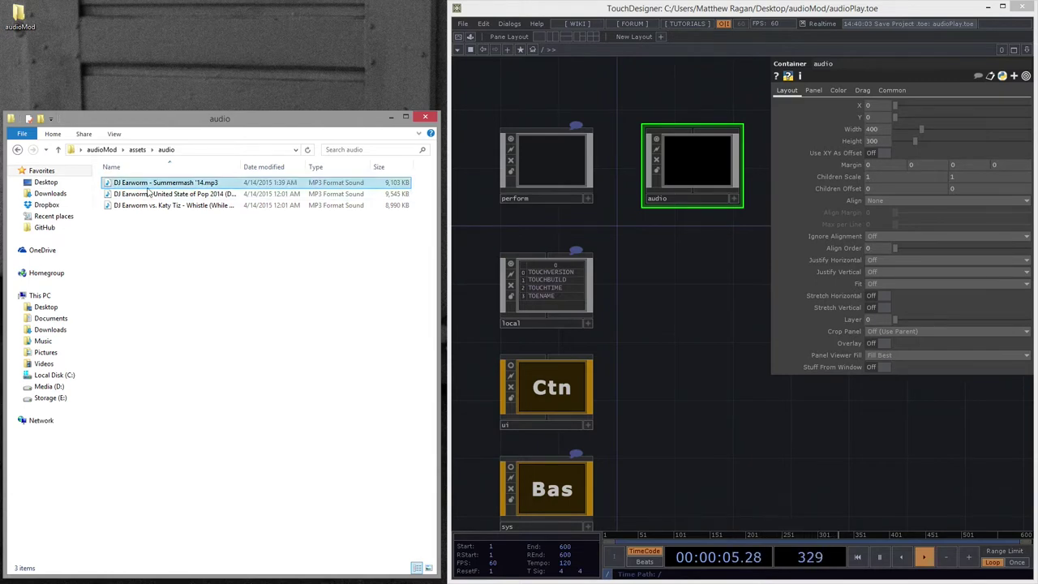
{"action": "left_click", "coordinate": [103, 148]}
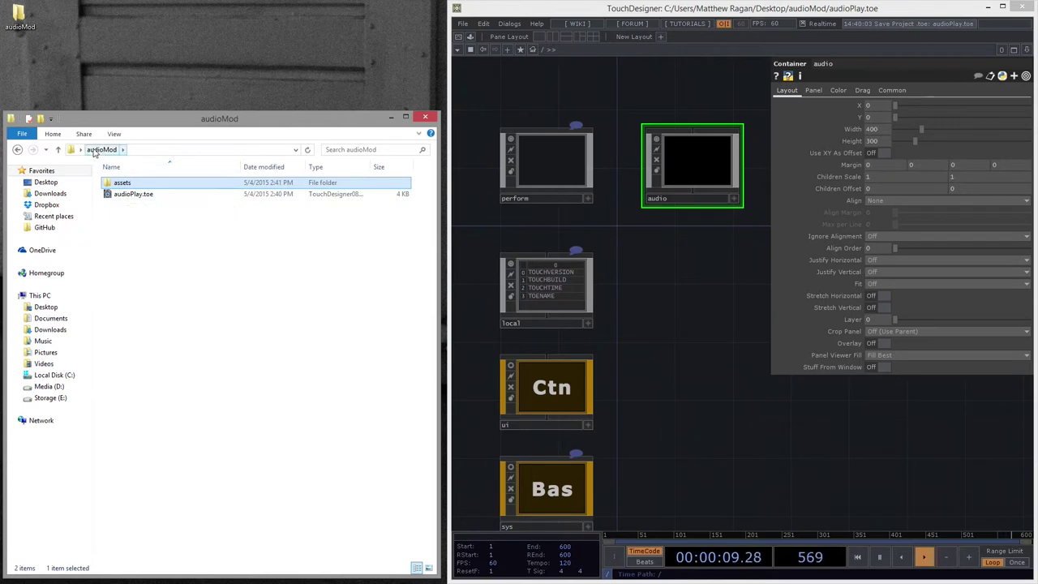
{"action": "double_click", "coordinate": [128, 184]}
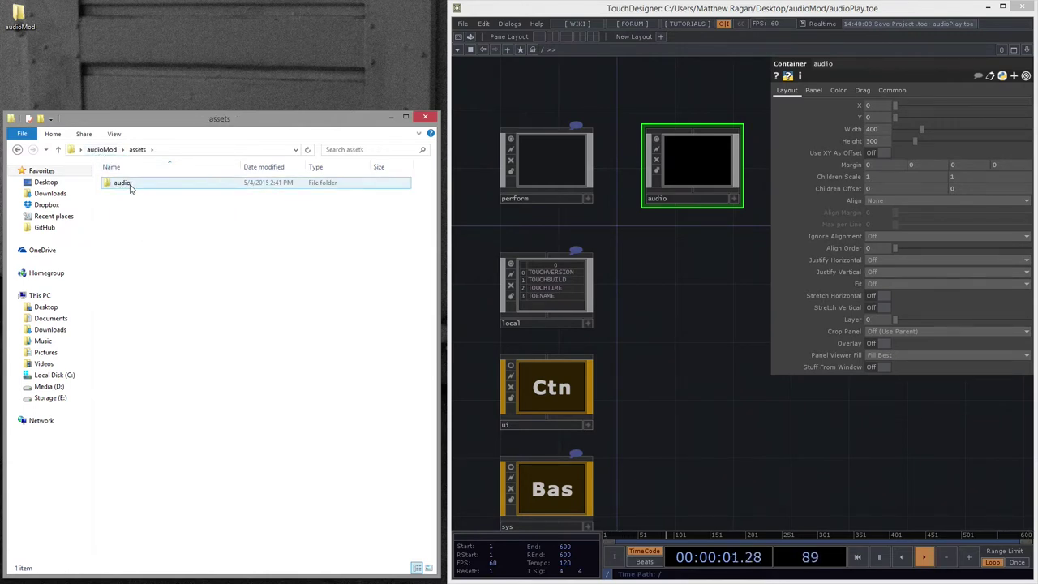
{"action": "double_click", "coordinate": [130, 187]}
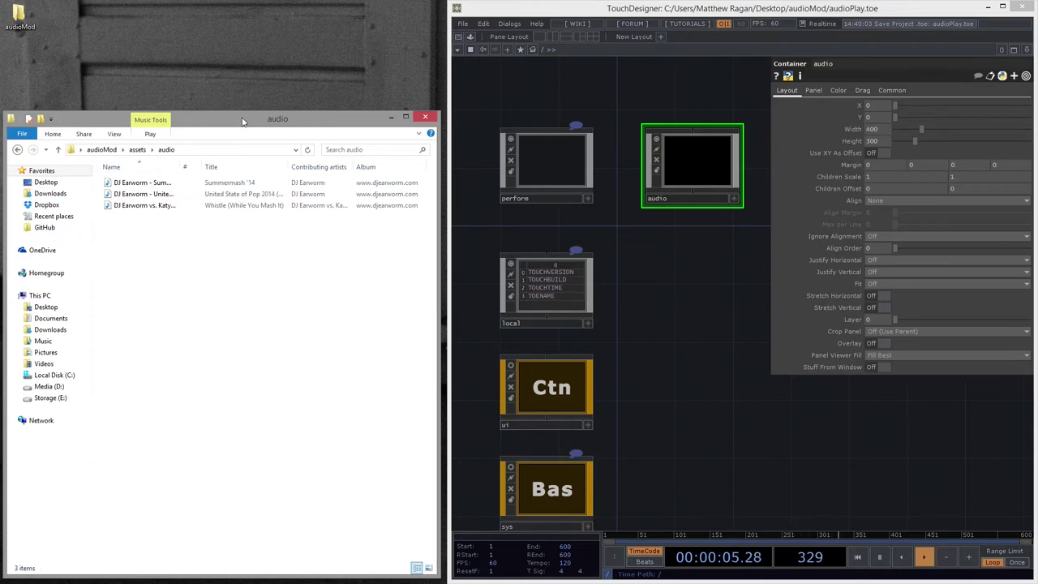
Step: Switch back to a maximized TouchDesigner window and set the audio container's width to 150 and height to 47
{"action": "left_click_drag", "start_coordinate": [242, 122], "coordinate": [0, 98]}
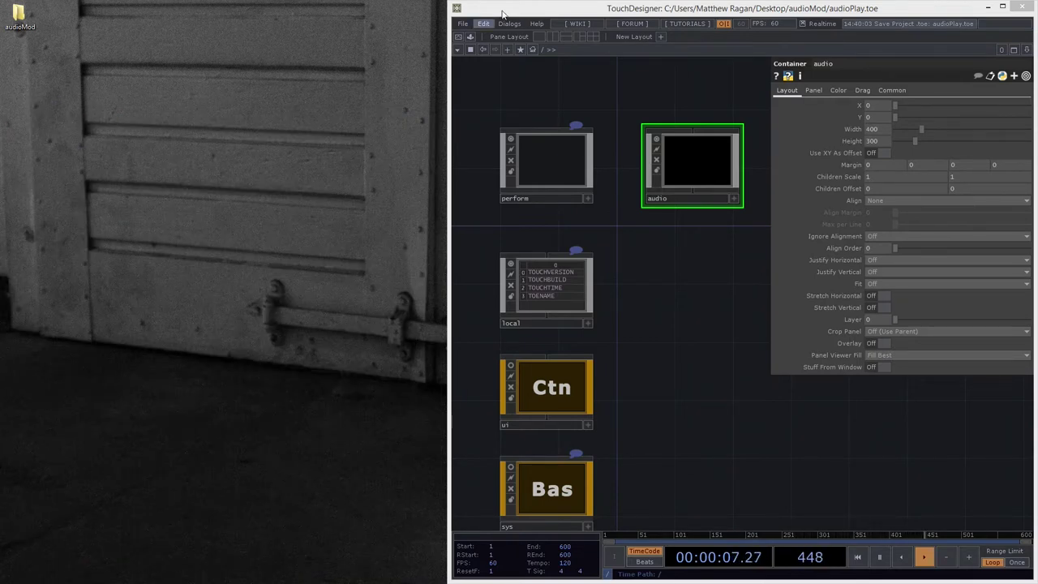
{"action": "double_click", "coordinate": [607, 13]}
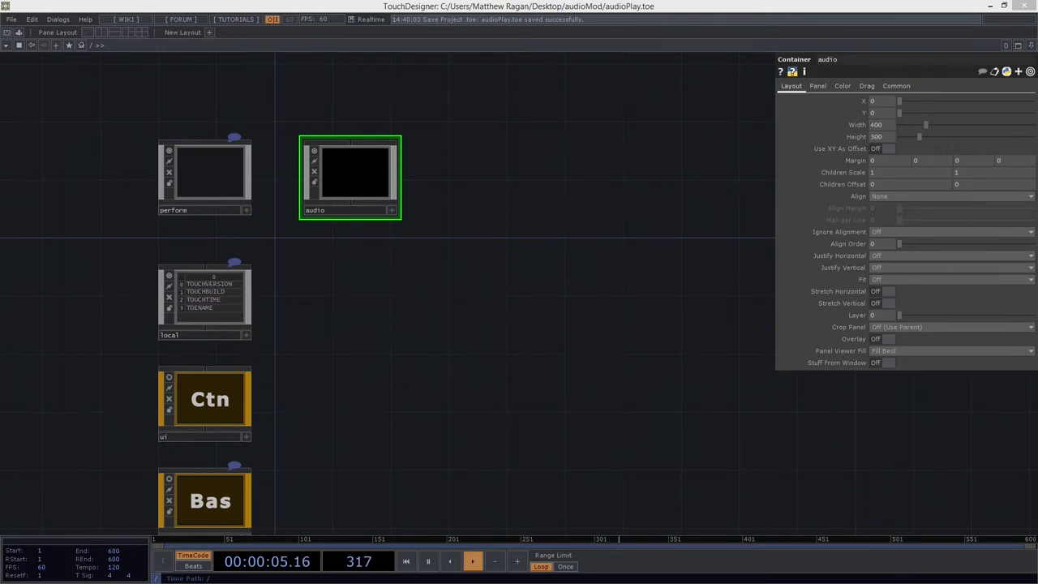
{"action": "left_click_drag", "start_coordinate": [345, 284], "coordinate": [359, 325]}
{"action": "scroll", "coordinate": [338, 192], "scroll_direction": "up", "scroll_amount": 5}
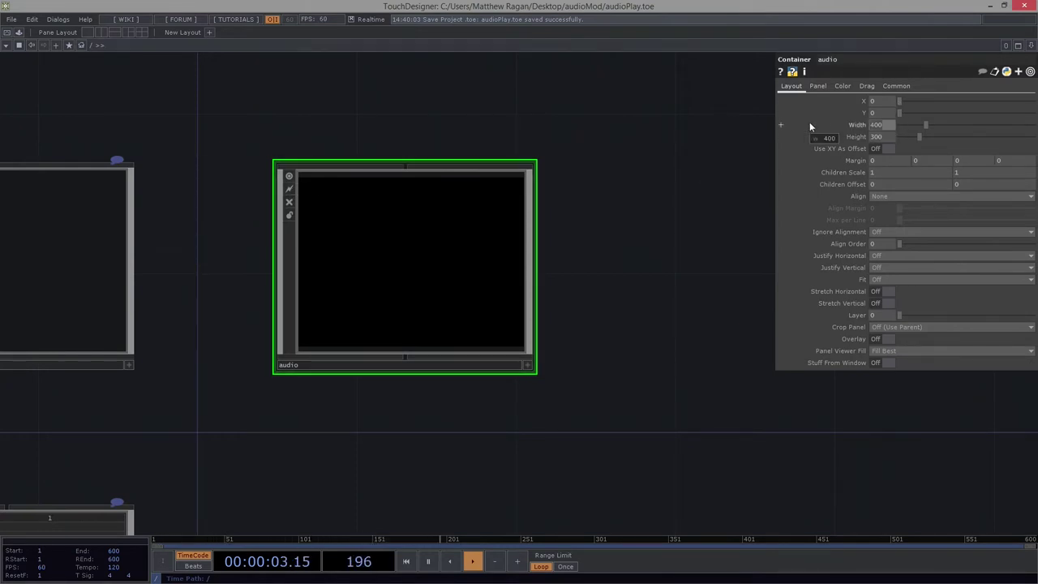
{"action": "type", "text": "150"}
{"action": "key", "text": "Tab"}
{"action": "type", "text": "4"}
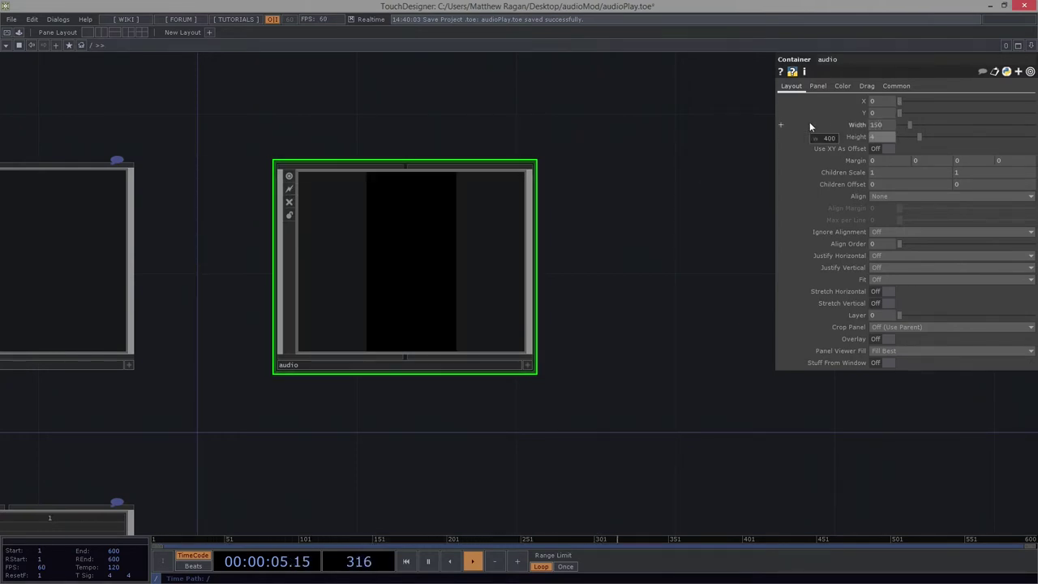
{"action": "type", "text": "7"}
{"action": "key", "text": "Return"}
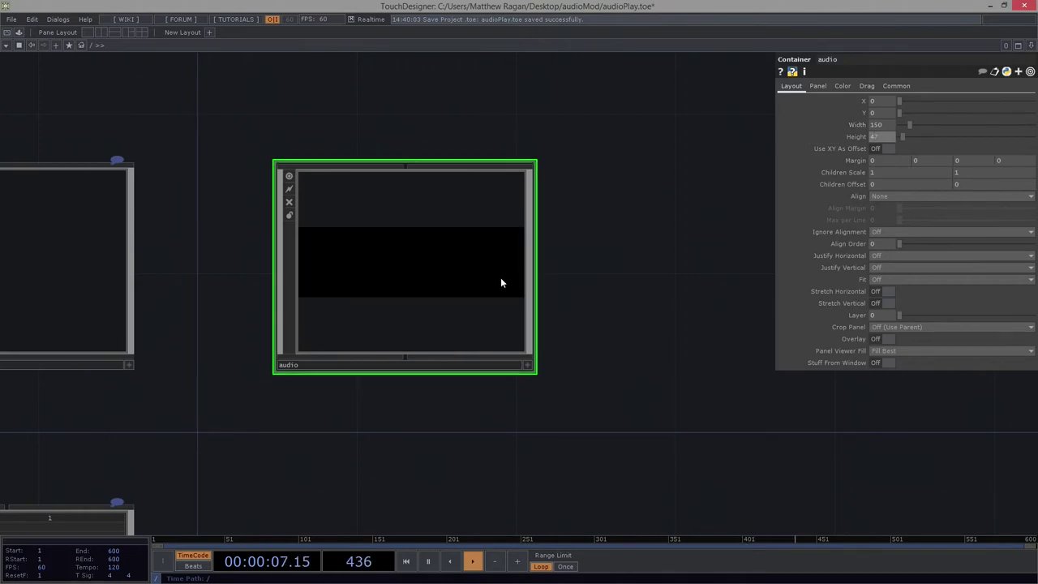
Step: Shrink the height of the audio container's node to suit its wide, short panel and enter its network
{"action": "left_click_drag", "start_coordinate": [535, 376], "coordinate": [531, 370]}
{"action": "left_click_drag", "start_coordinate": [451, 309], "coordinate": [447, 229]}
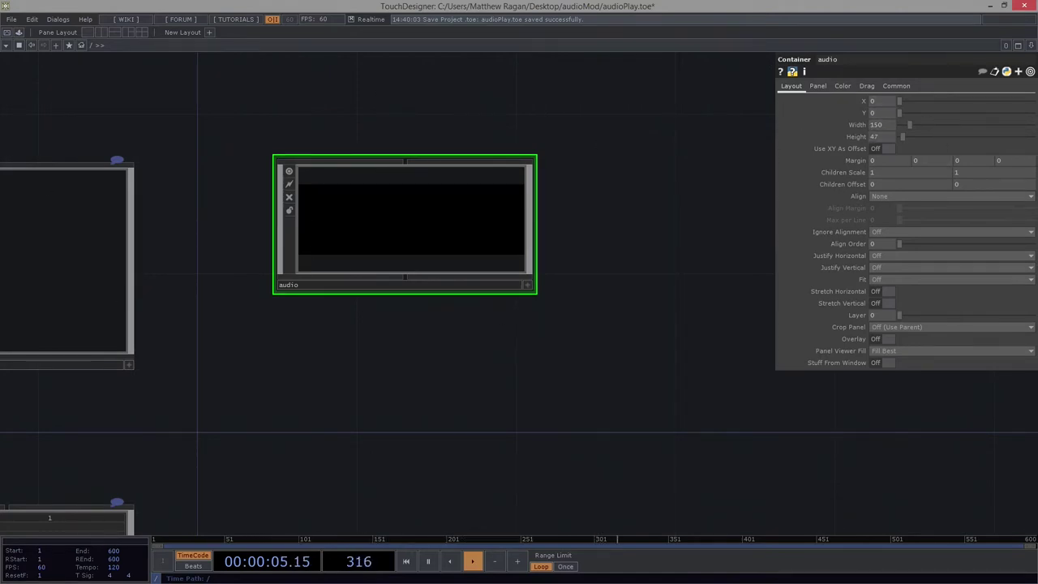
{"action": "left_click_drag", "start_coordinate": [423, 363], "coordinate": [437, 397]}
{"action": "scroll", "coordinate": [399, 253], "scroll_direction": "up", "scroll_amount": 3}
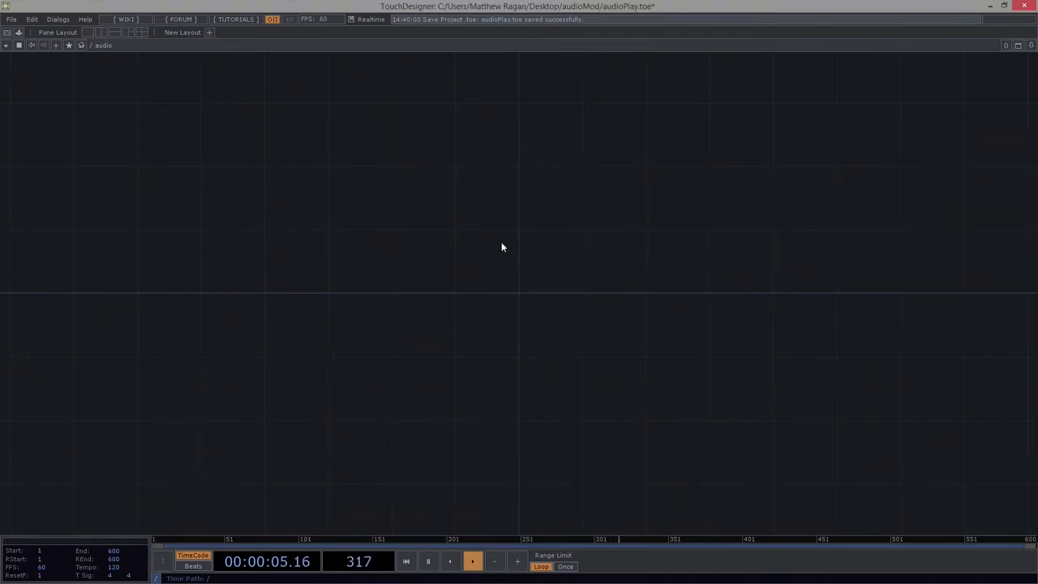
Step: Add a Folder DAT to the empty network inside the audio container
{"action": "key", "text": "Tab"}
{"action": "key", "text": "Tab"}
{"action": "key", "text": "Tab"}
{"action": "key", "text": "Tab"}
{"action": "key", "text": "Tab"}
{"action": "key", "text": "Tab"}
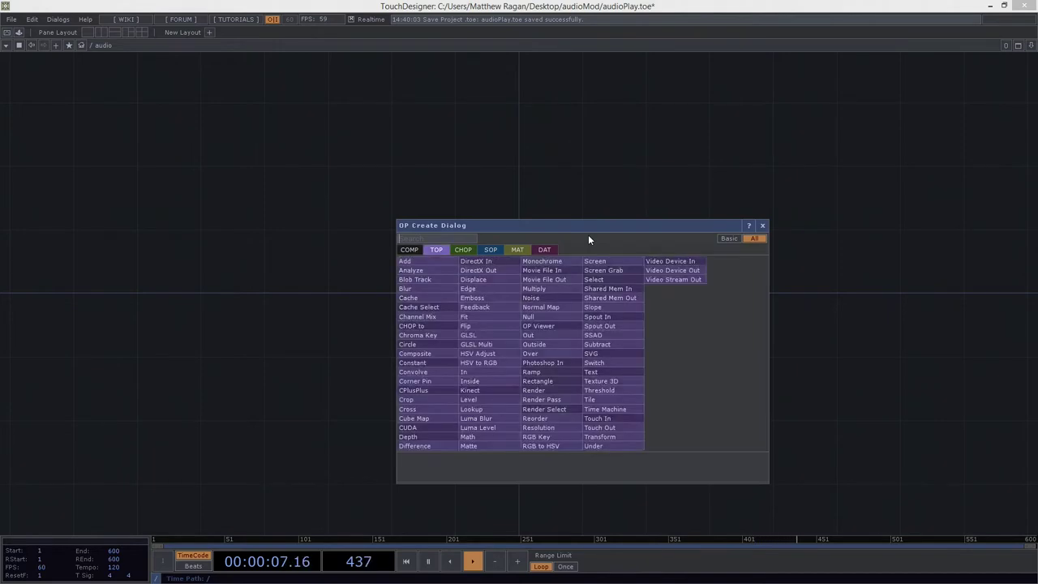
{"action": "type", "text": "folder"}
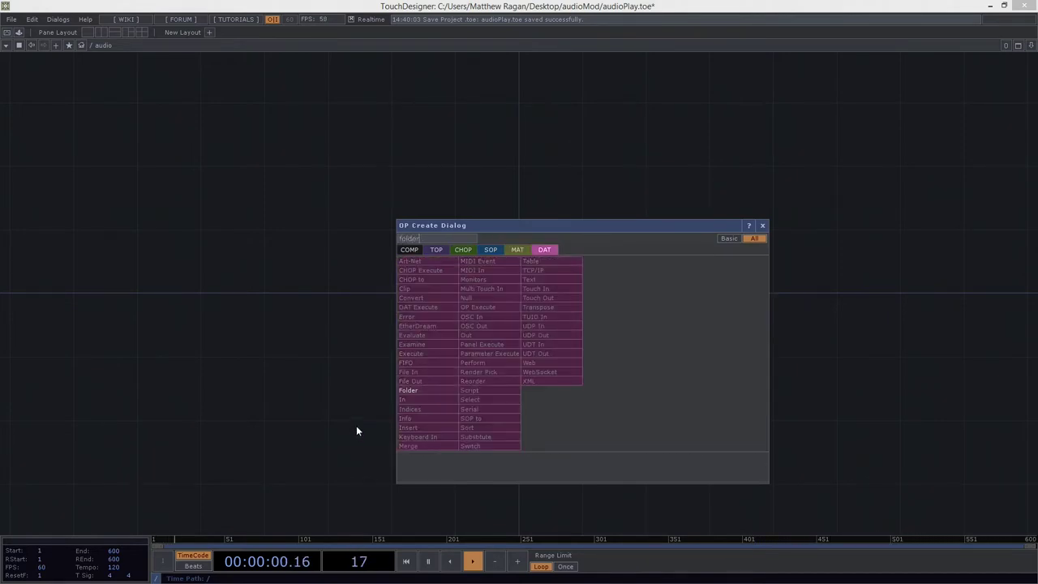
{"action": "key", "text": "Return"}
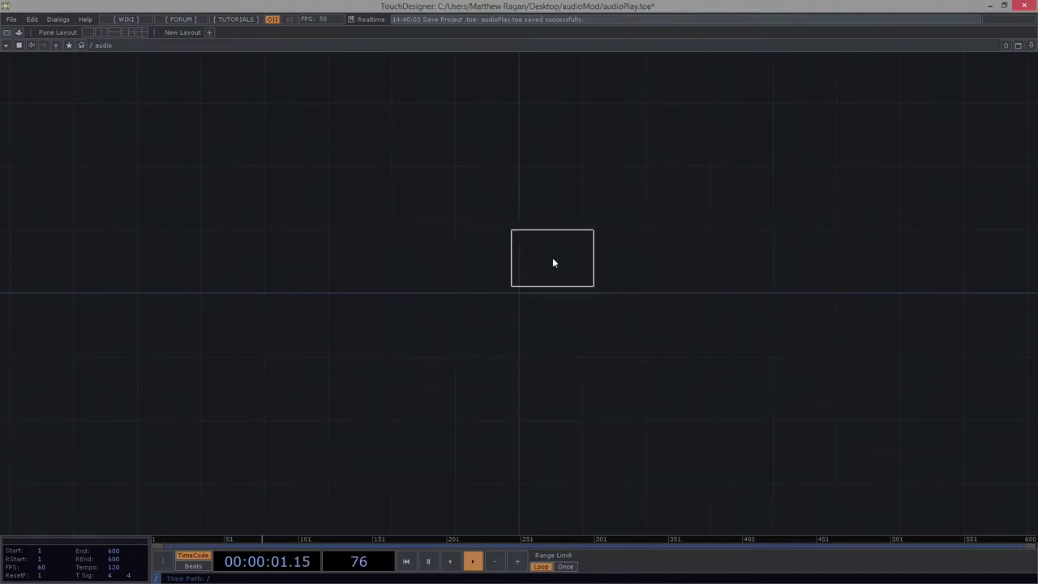
{"action": "left_click", "coordinate": [572, 259]}
Step: Set the Folder DAT's Root Folder expression to project.folder + '/assets/audio'
{"action": "scroll", "coordinate": [621, 264], "scroll_direction": "up", "scroll_amount": 3}
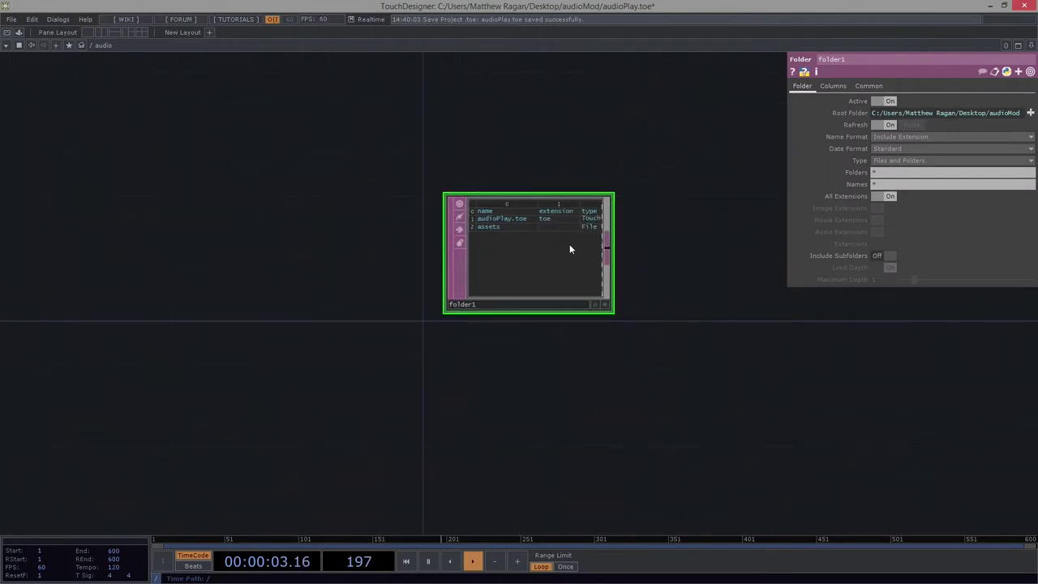
{"action": "scroll", "coordinate": [572, 235], "scroll_direction": "up", "scroll_amount": 3}
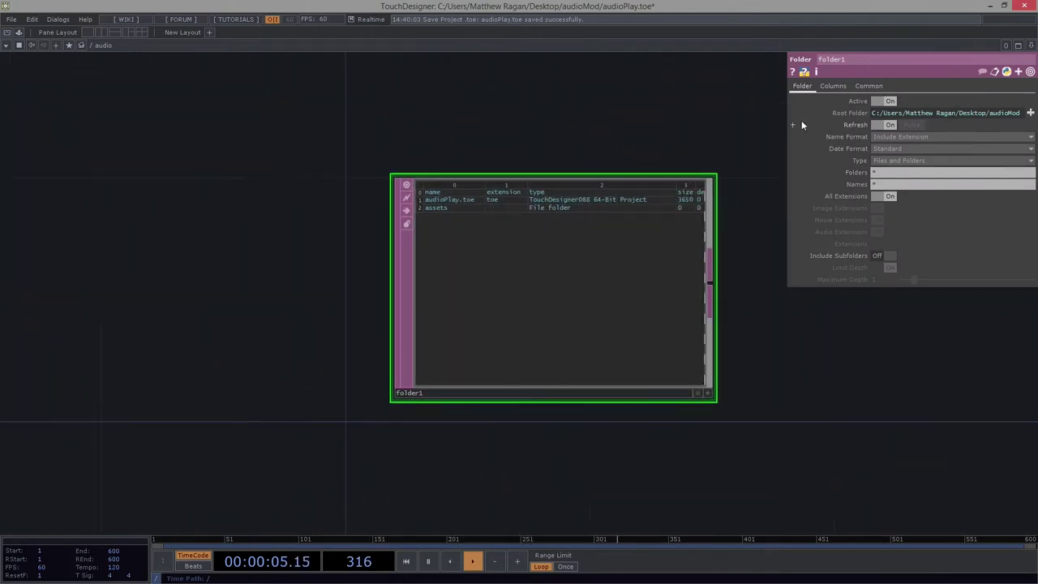
{"action": "left_click_drag", "start_coordinate": [787, 112], "coordinate": [650, 113]}
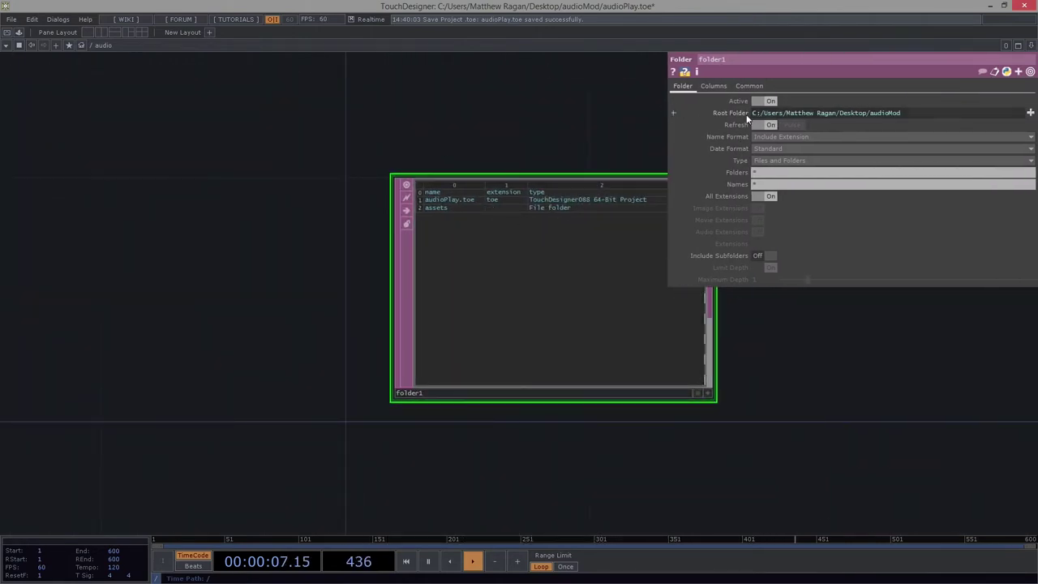
{"action": "left_click", "coordinate": [744, 113]}
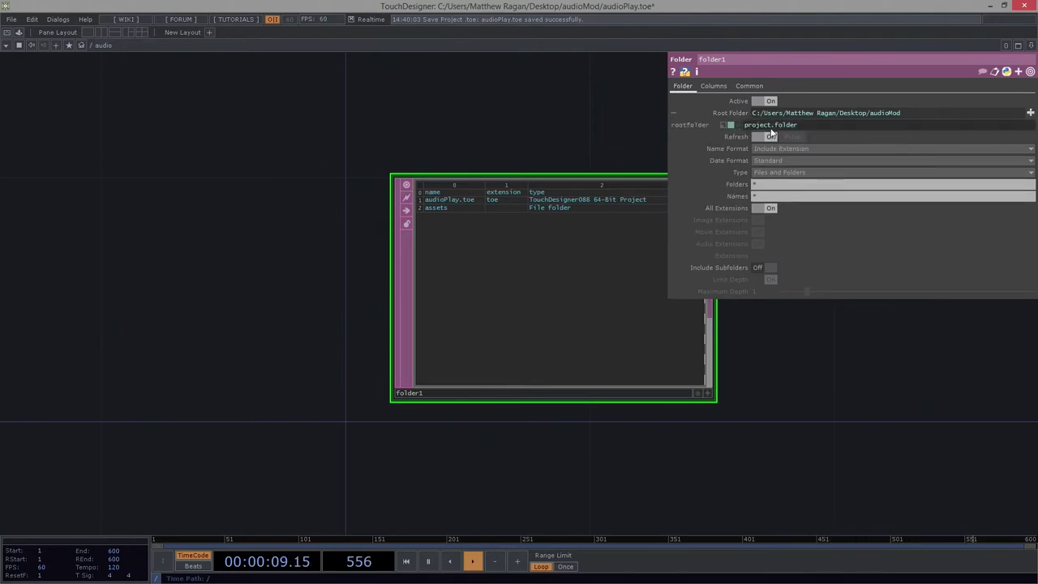
{"action": "left_click", "coordinate": [770, 137]}
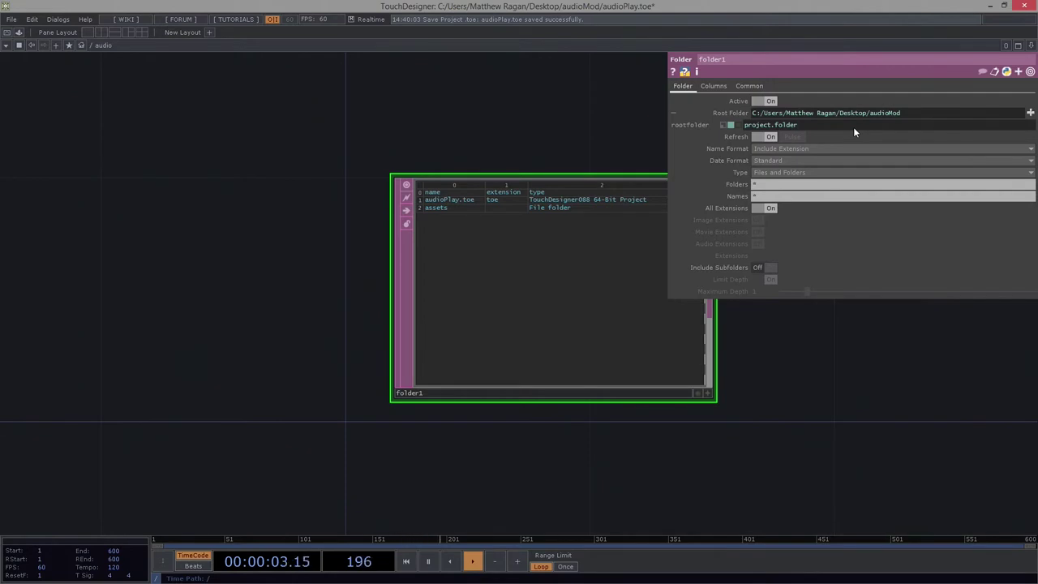
{"action": "type", "text": "'"}
{"action": "type", "text": "/'"}
{"action": "type", "text": "assets/"}
{"action": "type", "text": "aud"}
{"action": "type", "text": "io"}
{"action": "key", "text": "Return"}
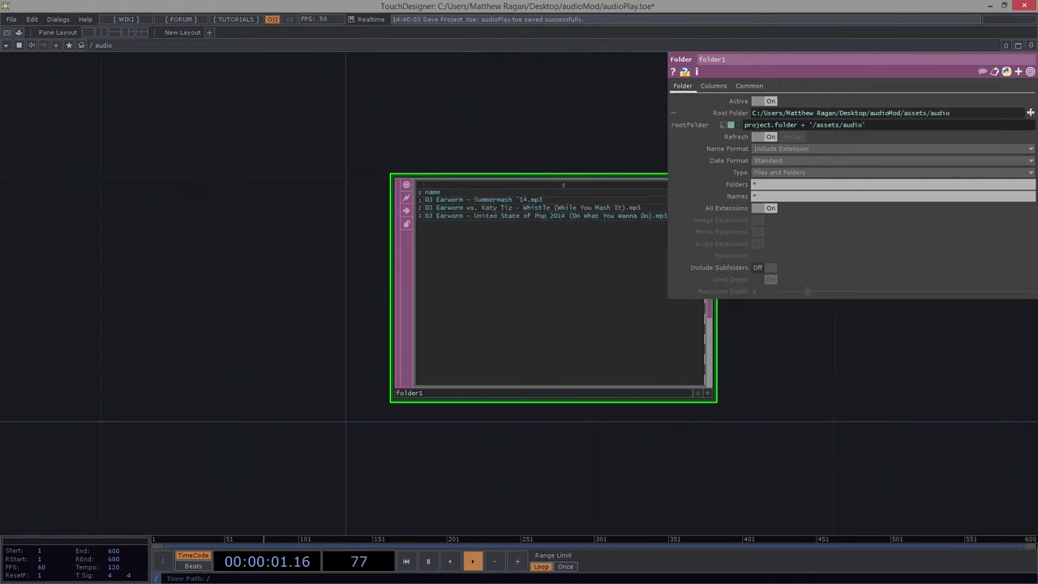
Step: Compare the file list and path in the audio folder window with the Folder DAT's contents and root folder
{"action": "left_click_drag", "start_coordinate": [556, 272], "coordinate": [474, 291]}
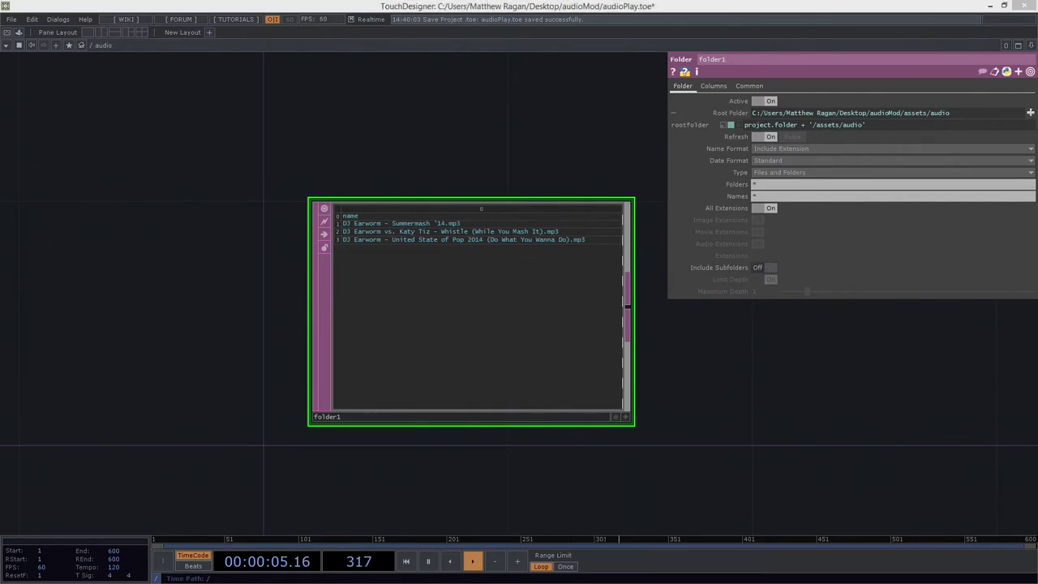
{"action": "key", "text": "alt+Tab"}
{"action": "left_click_drag", "start_coordinate": [364, 102], "coordinate": [341, 77]}
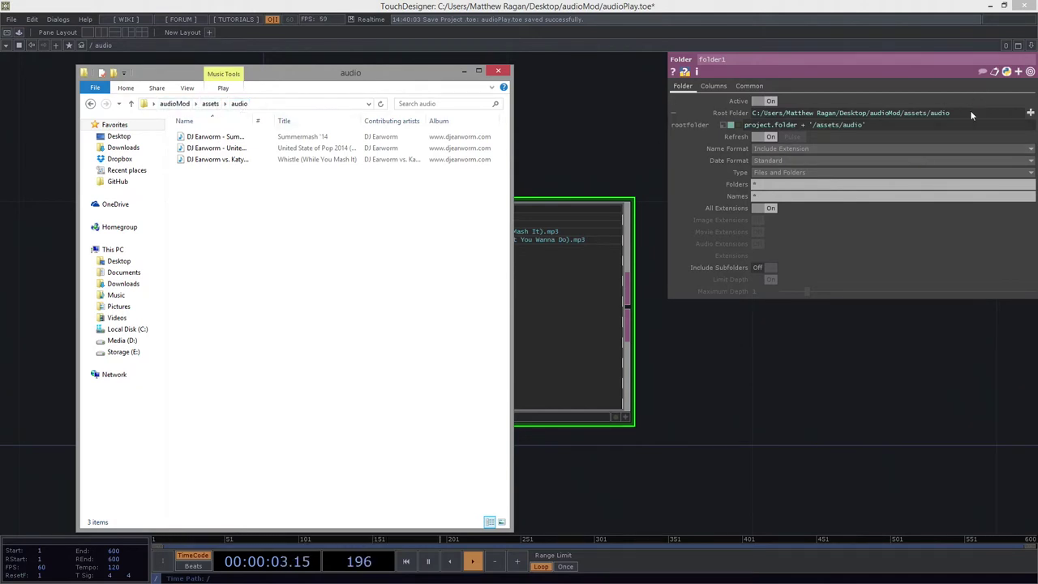
{"action": "left_click_drag", "start_coordinate": [364, 74], "coordinate": [0, 29]}
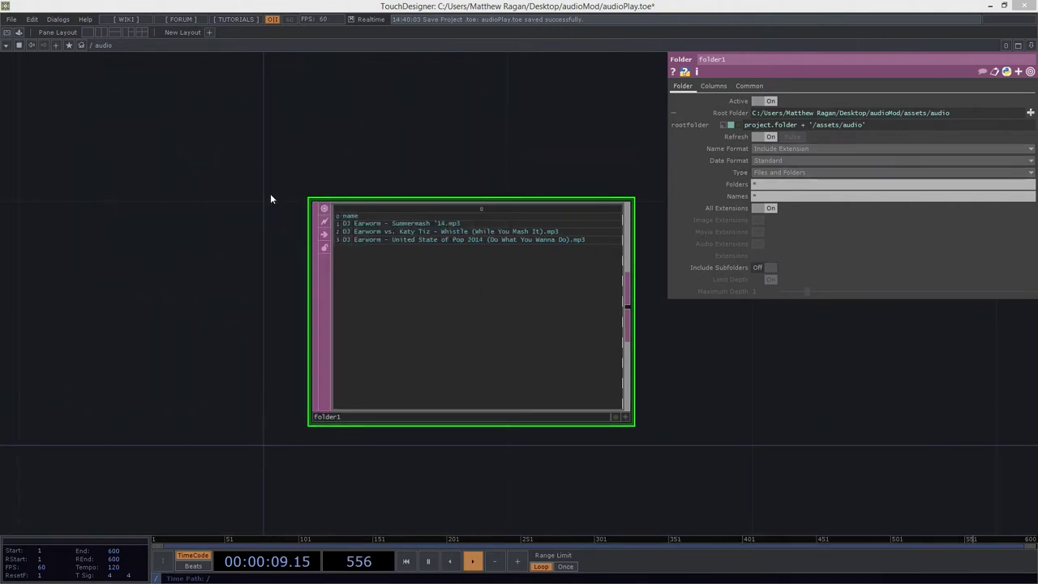
Step: Move the Folder DAT higher above the horizontal axis of the audio network
{"action": "left_click_drag", "start_coordinate": [262, 197], "coordinate": [334, 160]}
{"action": "middle_click_drag", "start_coordinate": [334, 160], "coordinate": [310, 255]}
{"action": "left_click_drag", "start_coordinate": [310, 256], "coordinate": [292, 281]}
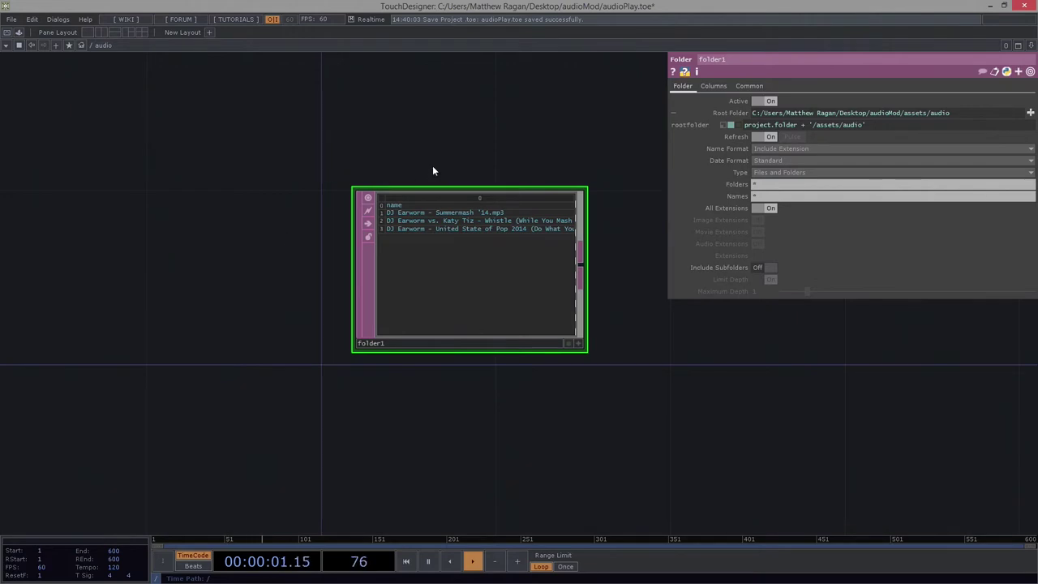
{"action": "left_click_drag", "start_coordinate": [418, 148], "coordinate": [363, 186]}
{"action": "scroll", "coordinate": [326, 186], "scroll_direction": "down", "scroll_amount": 2}
{"action": "left_click_drag", "start_coordinate": [386, 312], "coordinate": [387, 180]}
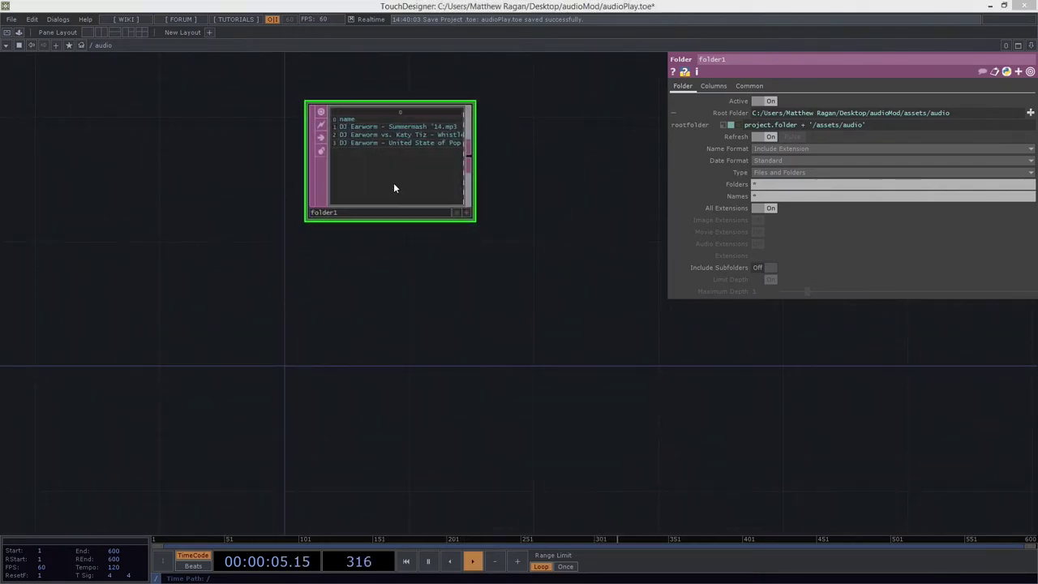
{"action": "left_click_drag", "start_coordinate": [456, 101], "coordinate": [492, 120]}
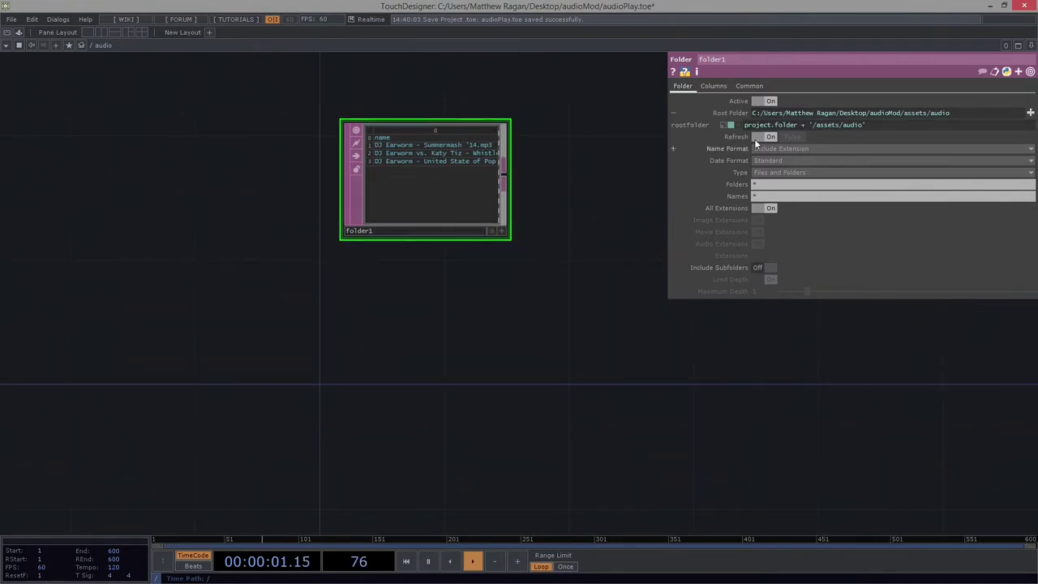
{"action": "left_click_drag", "start_coordinate": [440, 102], "coordinate": [439, 143]}
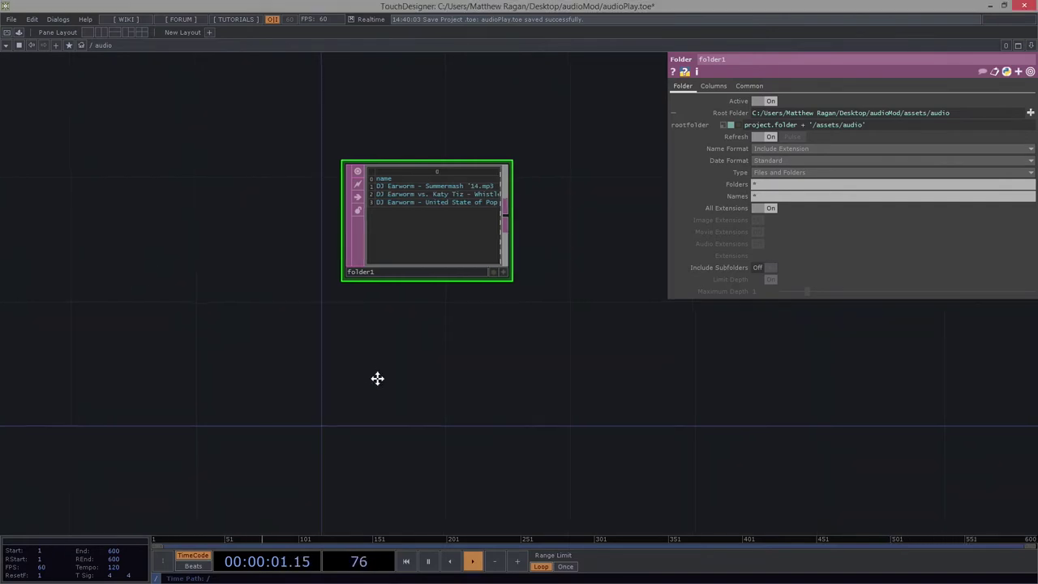
Step: Add a Base component to the audio network, below and to the left of the Folder DAT
{"action": "left_click_drag", "start_coordinate": [174, 342], "coordinate": [208, 300]}
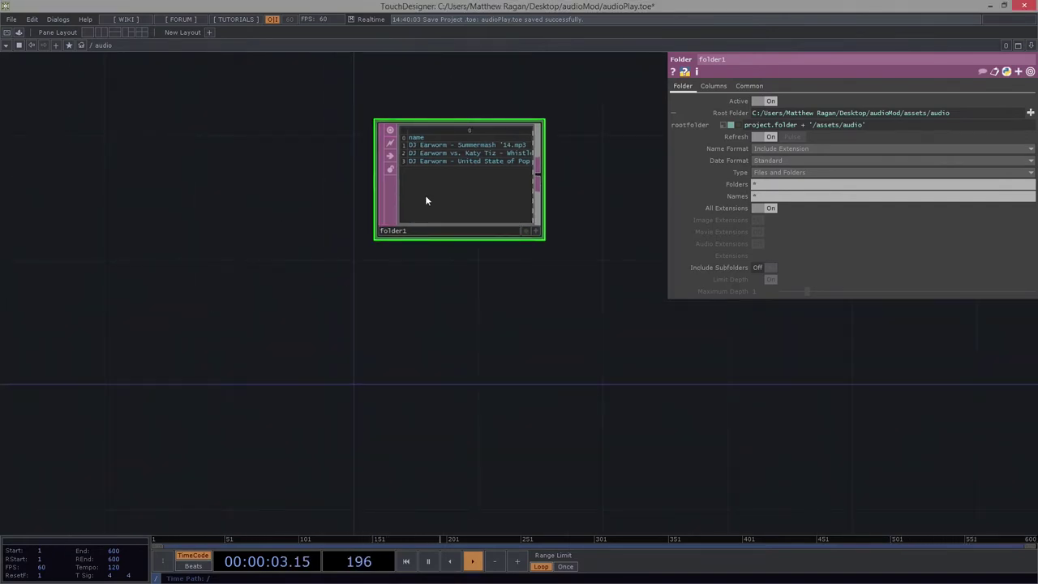
{"action": "left_click_drag", "start_coordinate": [241, 350], "coordinate": [386, 363]}
{"action": "key", "text": "Tab"}
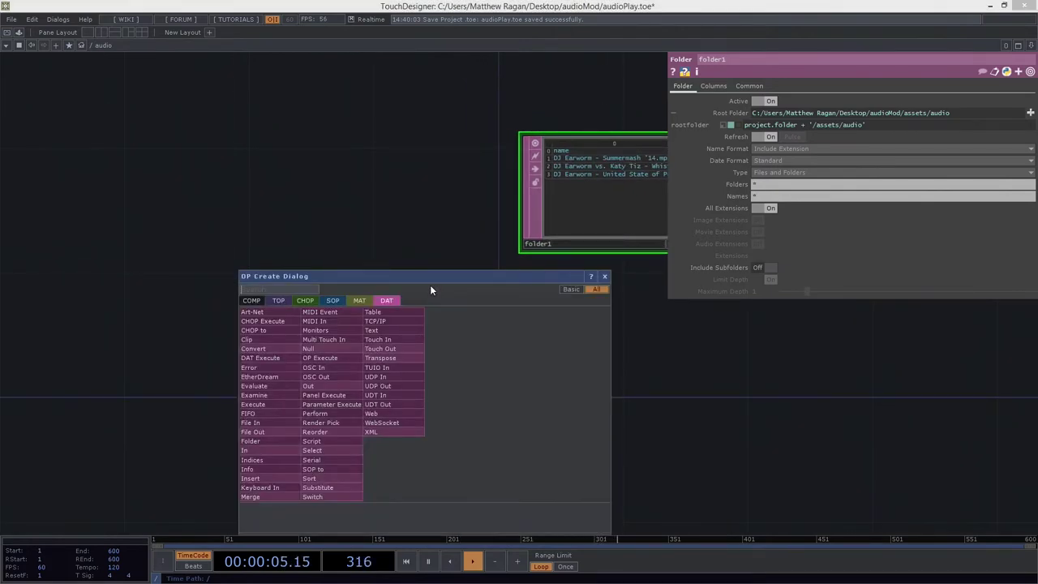
{"action": "key", "text": "Tab"}
{"action": "key", "text": "Tab"}
{"action": "type", "text": "base"}
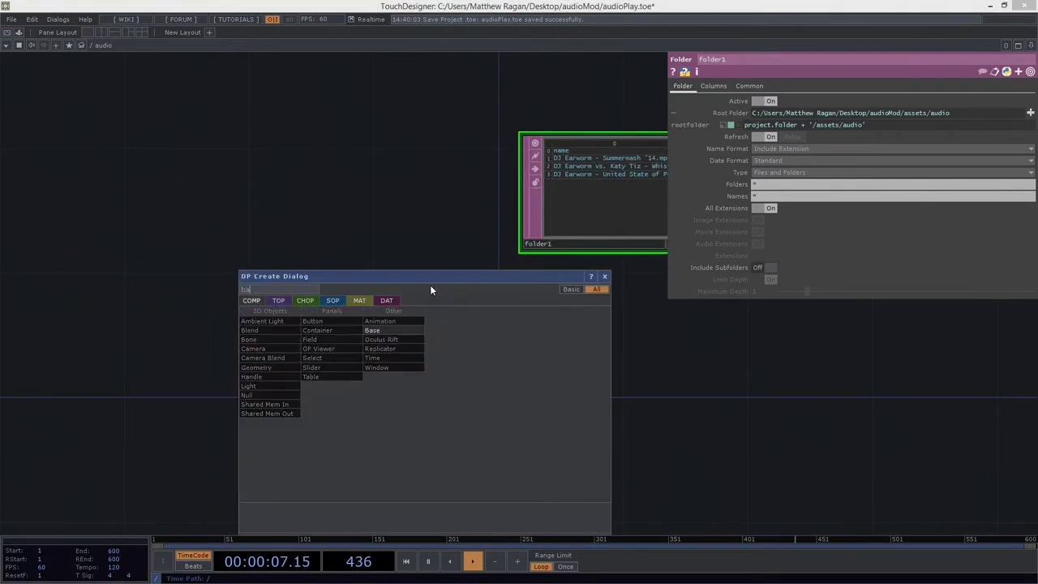
{"action": "left_click", "coordinate": [399, 334]}
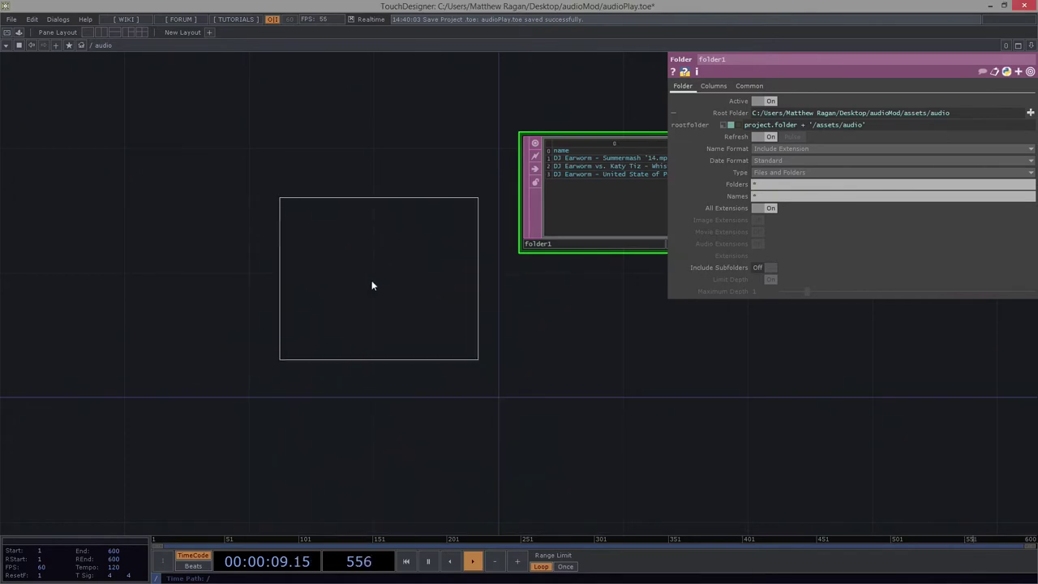
{"action": "left_click", "coordinate": [396, 322]}
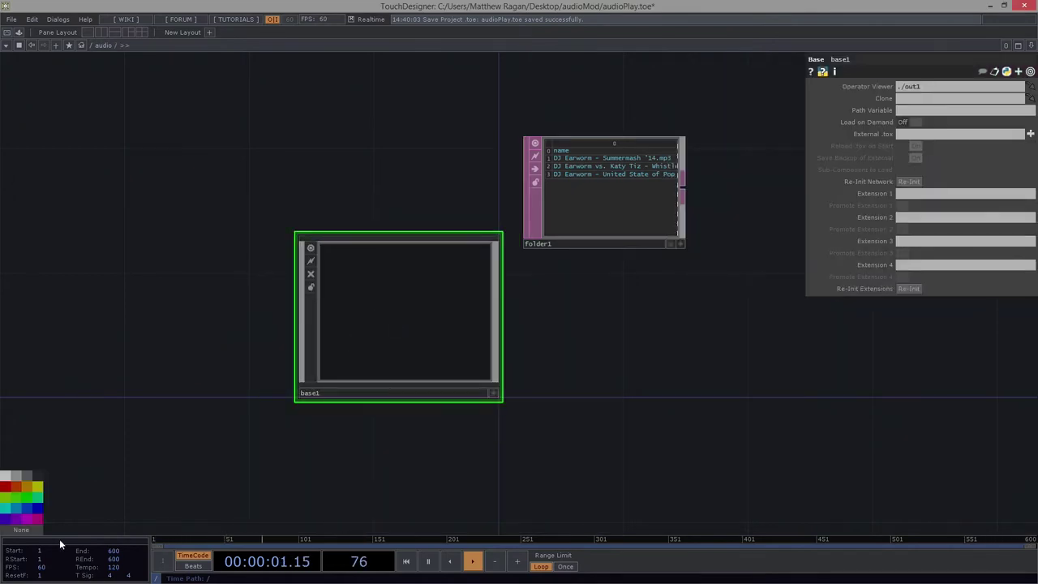
Step: Color the new Base component magenta and rename it local
{"action": "left_click", "coordinate": [38, 519]}
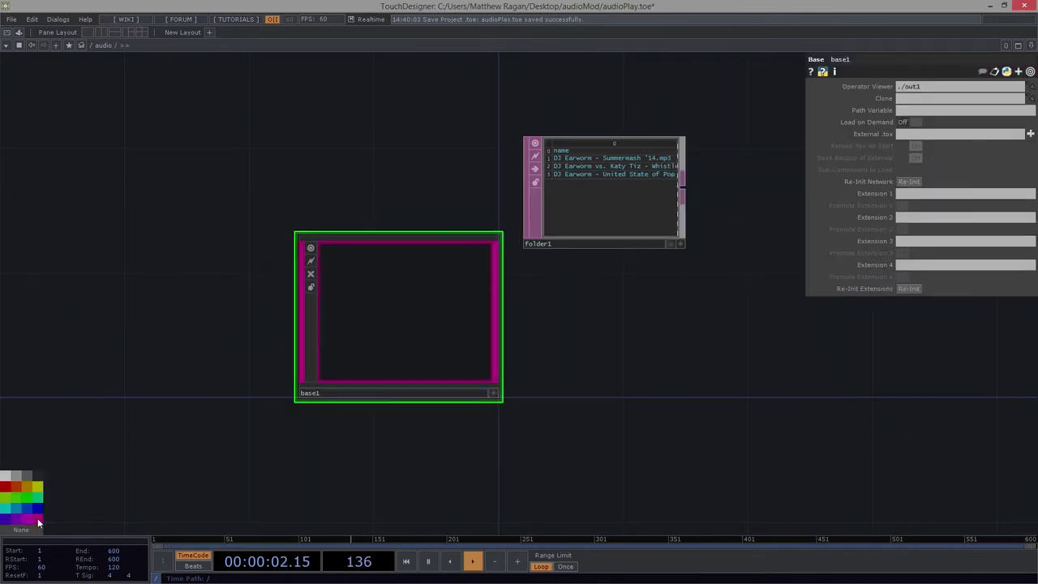
{"action": "left_click", "coordinate": [353, 393]}
{"action": "key", "text": "BackSpace"}
{"action": "key", "text": "BackSpace"}
{"action": "key", "text": "BackSpace"}
{"action": "key", "text": "BackSpace"}
{"action": "key", "text": "BackSpace"}
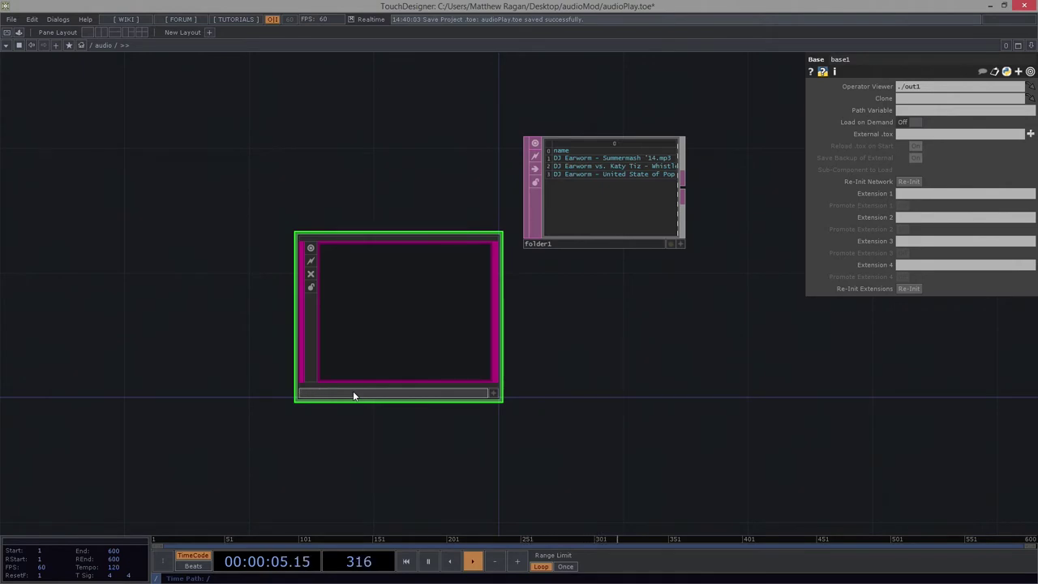
{"action": "type", "text": "local"}
{"action": "key", "text": "Return"}
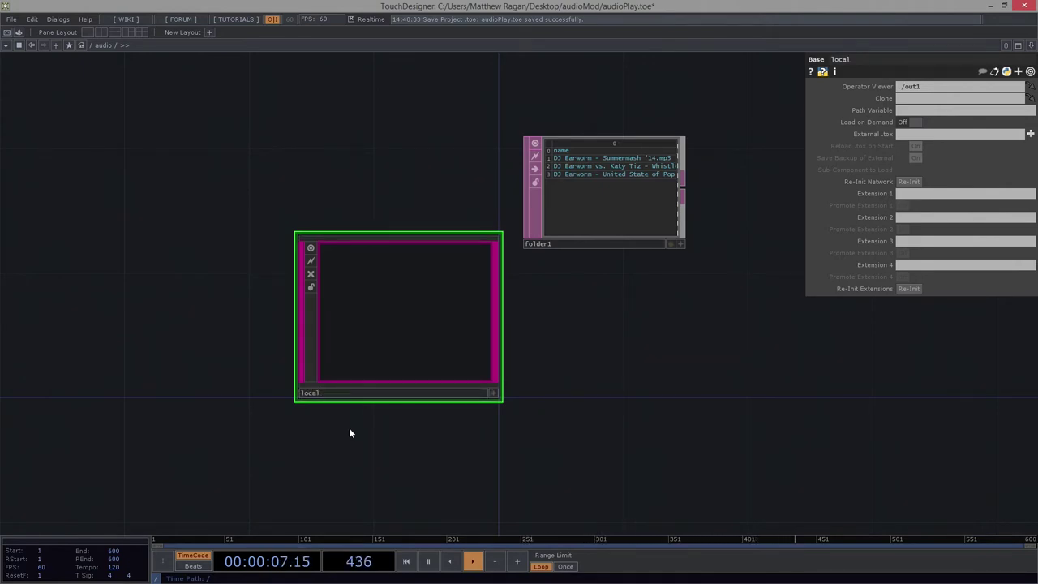
Step: Inside the local base, add another Base component and name it modules
{"action": "key", "text": "i"}
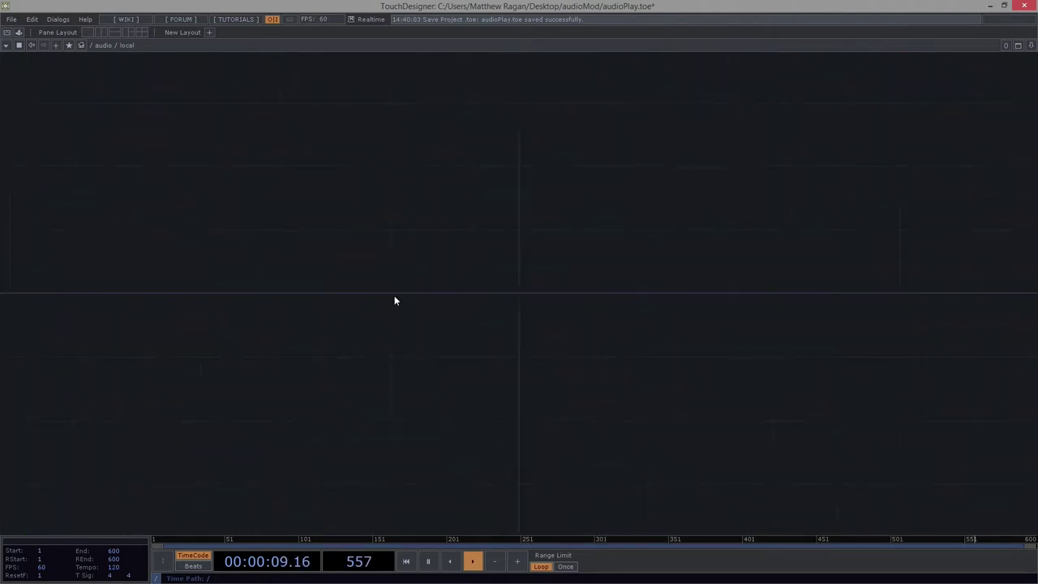
{"action": "key", "text": "Tab"}
{"action": "type", "text": "base"}
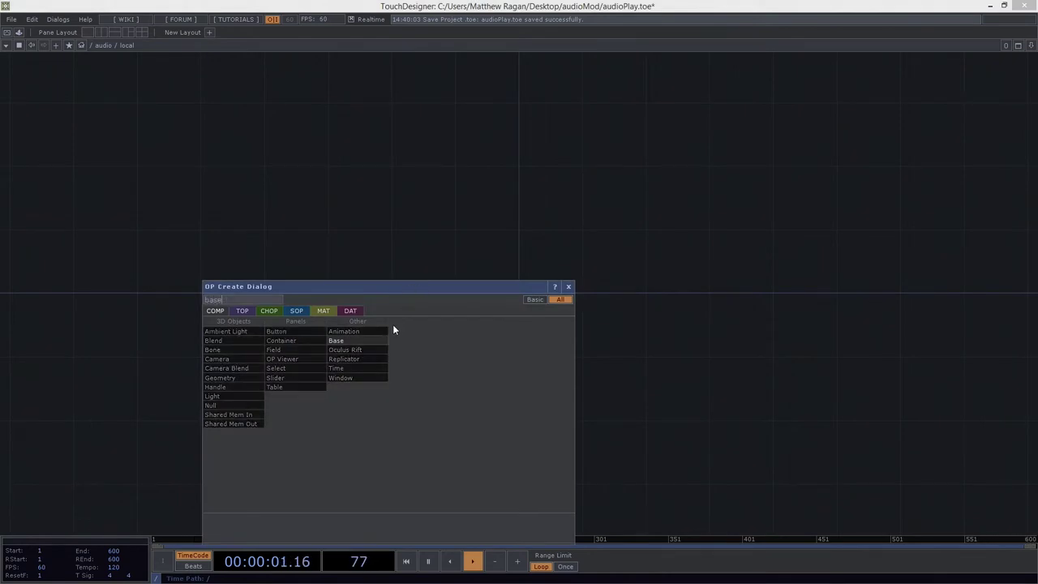
{"action": "key", "text": "Return"}
{"action": "left_click", "coordinate": [520, 294]}
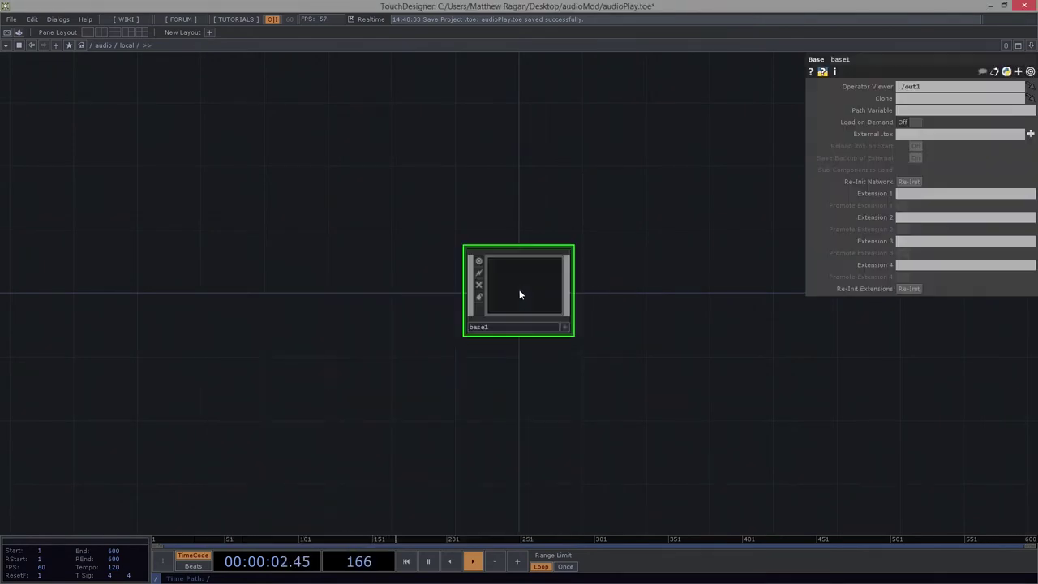
{"action": "left_click", "coordinate": [510, 331]}
{"action": "type", "text": "modules"}
{"action": "key", "text": "Return"}
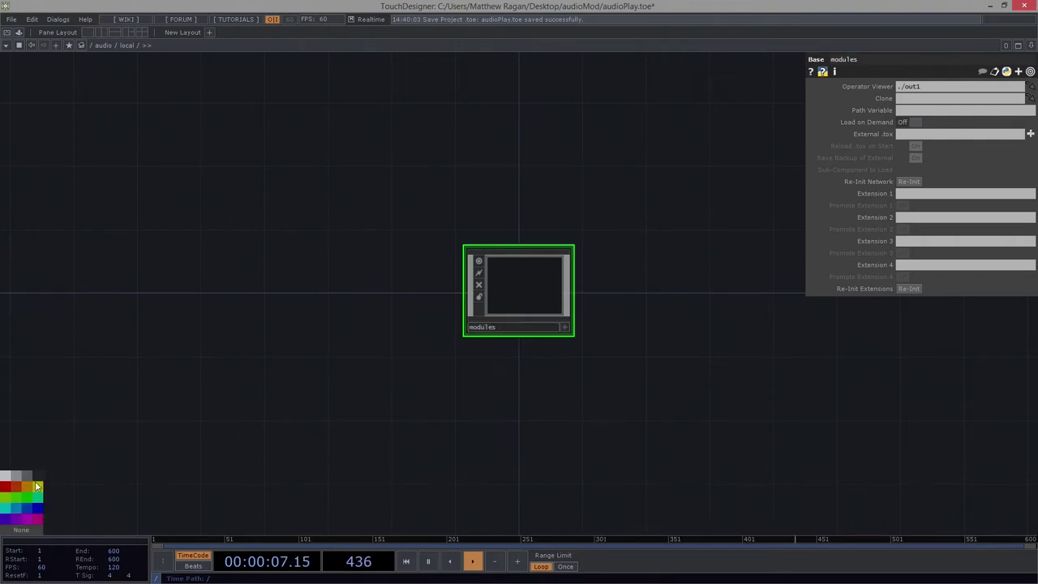
Step: Color the modules base yellow and go inside its network
{"action": "left_click", "coordinate": [38, 487]}
{"action": "left_click_drag", "start_coordinate": [425, 403], "coordinate": [261, 453]}
{"action": "scroll", "coordinate": [359, 341], "scroll_direction": "up", "scroll_amount": 6}
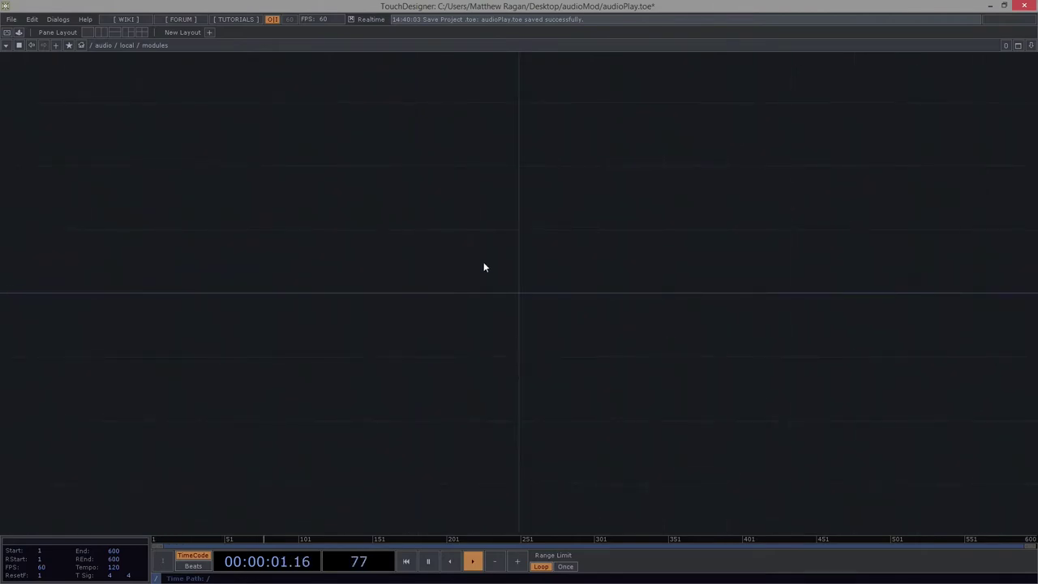
Step: Add a Text DAT inside the modules base, just above the horizontal axis
{"action": "key", "text": "Tab"}
{"action": "key", "text": "Tab"}
{"action": "key", "text": "Tab"}
{"action": "key", "text": "Tab"}
{"action": "key", "text": "Tab"}
{"action": "key", "text": "Tab"}
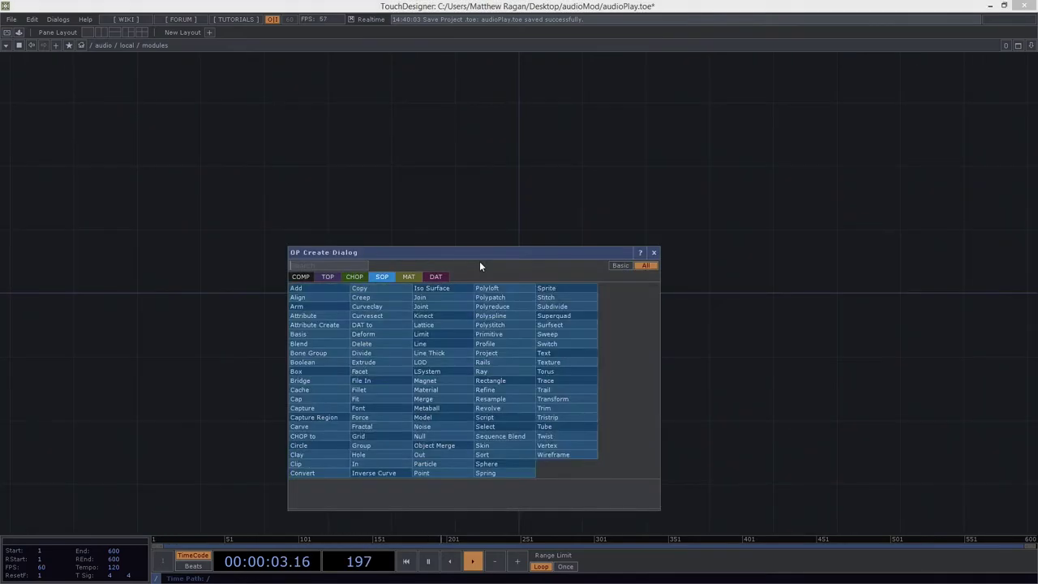
{"action": "type", "text": "rex"}
{"action": "key", "text": "BackSpace"}
{"action": "key", "text": "BackSpace"}
{"action": "key", "text": "BackSpace"}
{"action": "type", "text": "text"}
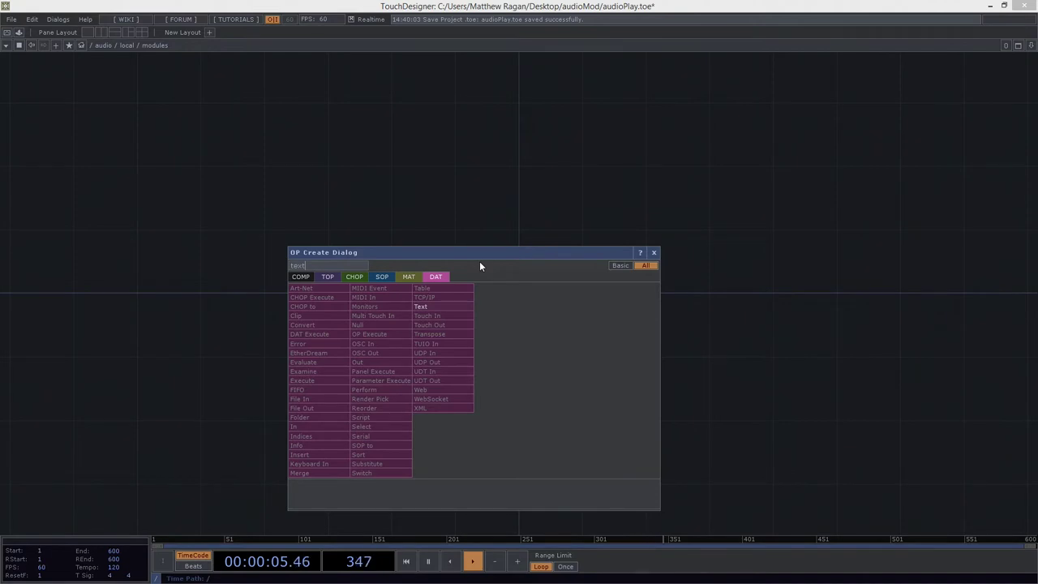
{"action": "left_click", "coordinate": [447, 306]}
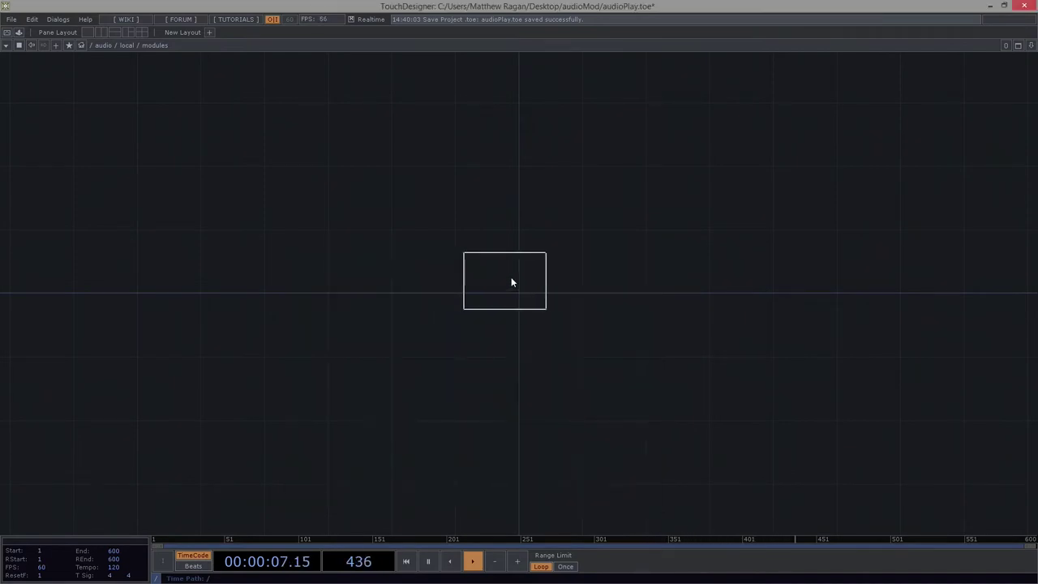
{"action": "left_click", "coordinate": [479, 263]}
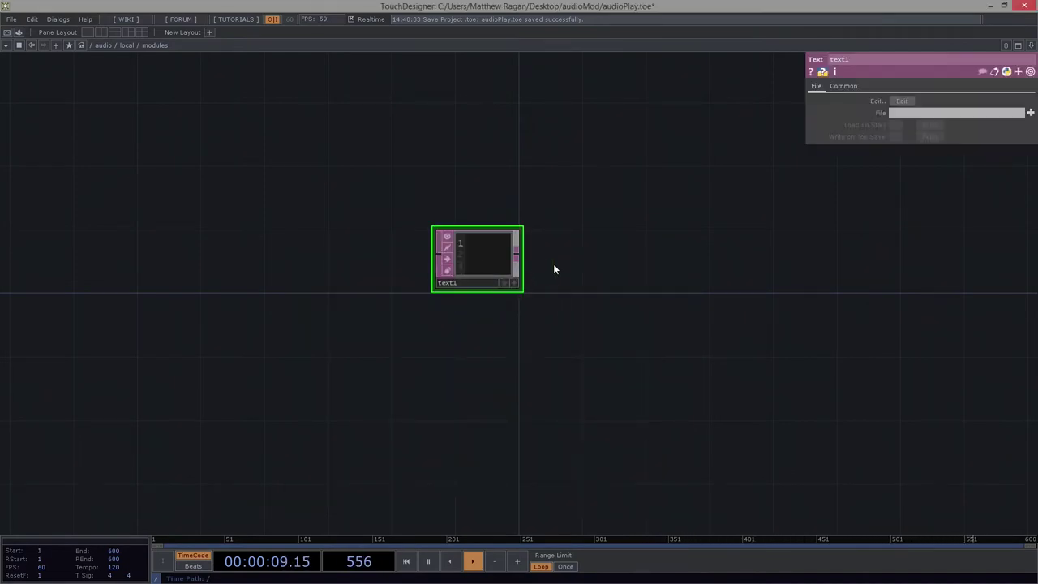
Step: Rename the new Text DAT paths
{"action": "scroll", "coordinate": [508, 304], "scroll_direction": "up", "scroll_amount": 3}
{"action": "scroll", "coordinate": [508, 304], "scroll_direction": "up", "scroll_amount": 2}
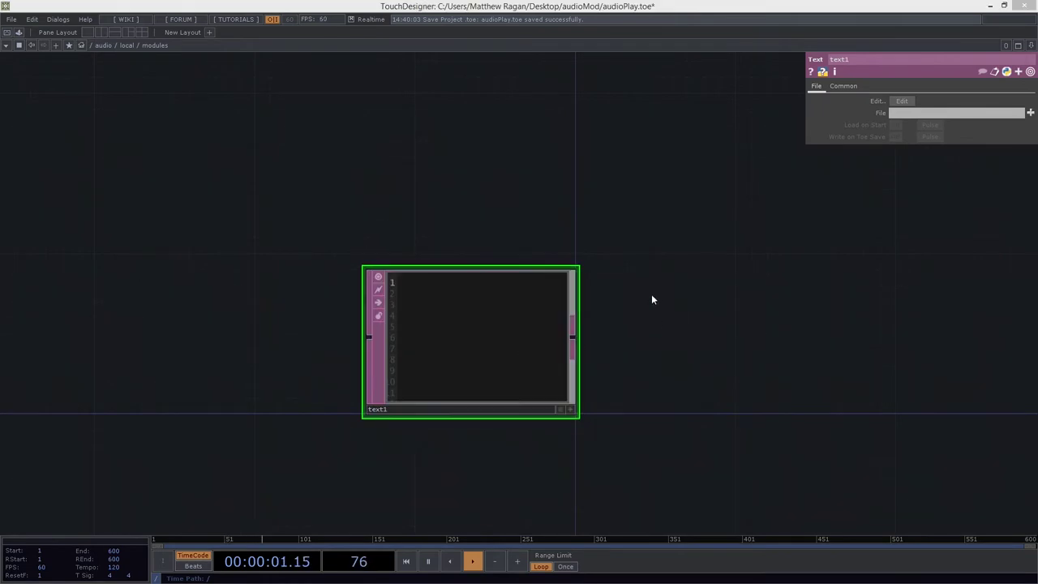
{"action": "left_click", "coordinate": [478, 410]}
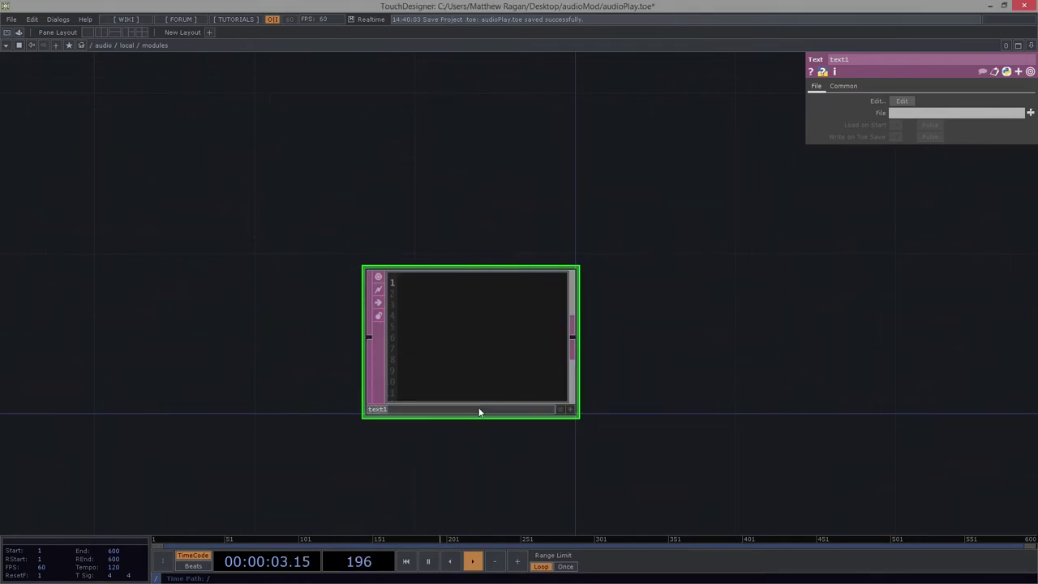
{"action": "type", "text": "paths"}
{"action": "key", "text": "Return"}
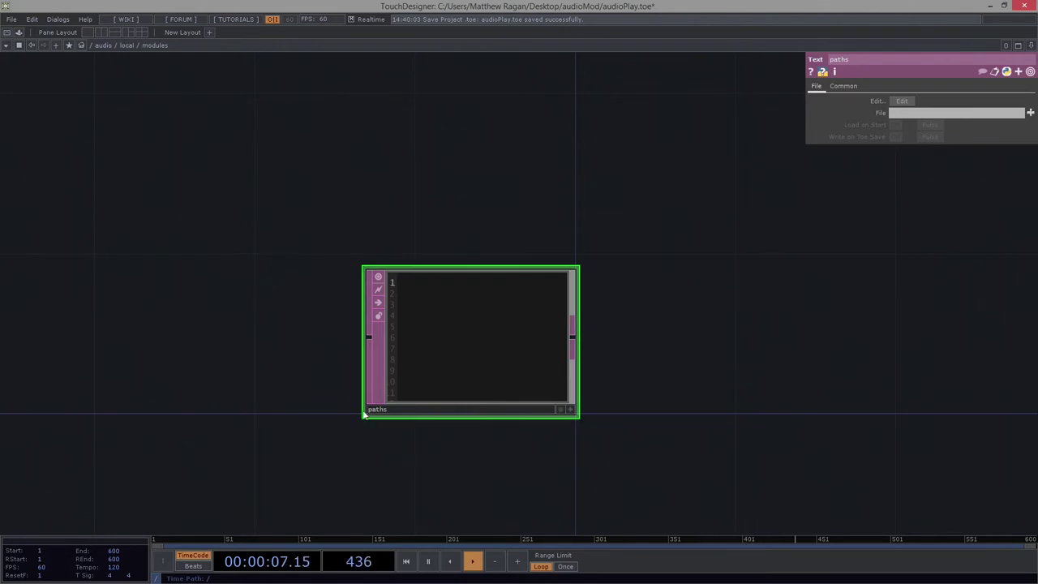
Step: Enlarge the paths DAT's view and write audio = project.folder + '/assets/audio' in it
{"action": "left_click_drag", "start_coordinate": [363, 411], "coordinate": [329, 411]}
{"action": "middle_click_drag", "start_coordinate": [415, 373], "coordinate": [442, 373]}
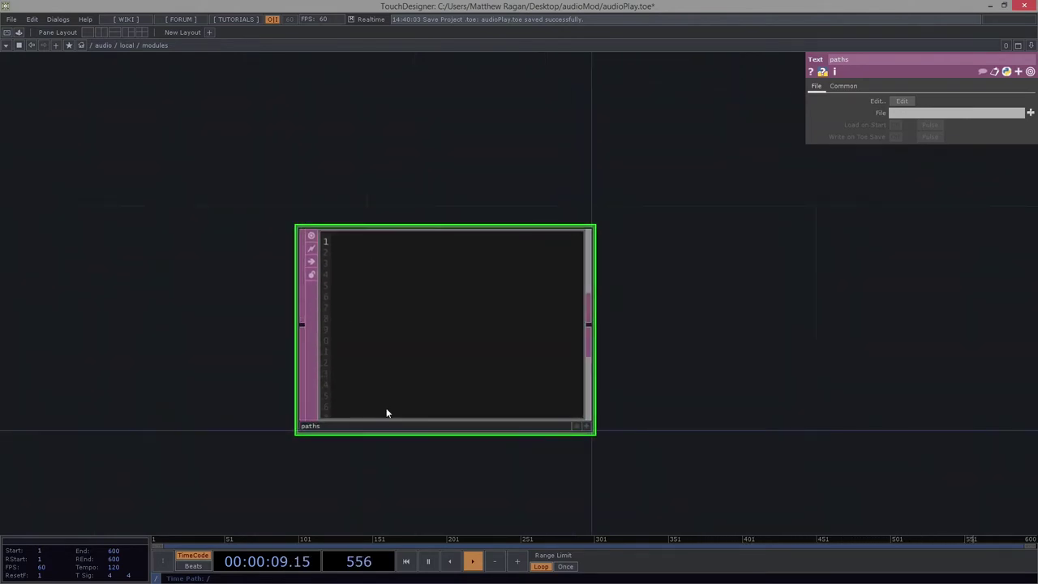
{"action": "right_click_drag", "start_coordinate": [368, 173], "coordinate": [457, 308]}
{"action": "key", "text": "a"}
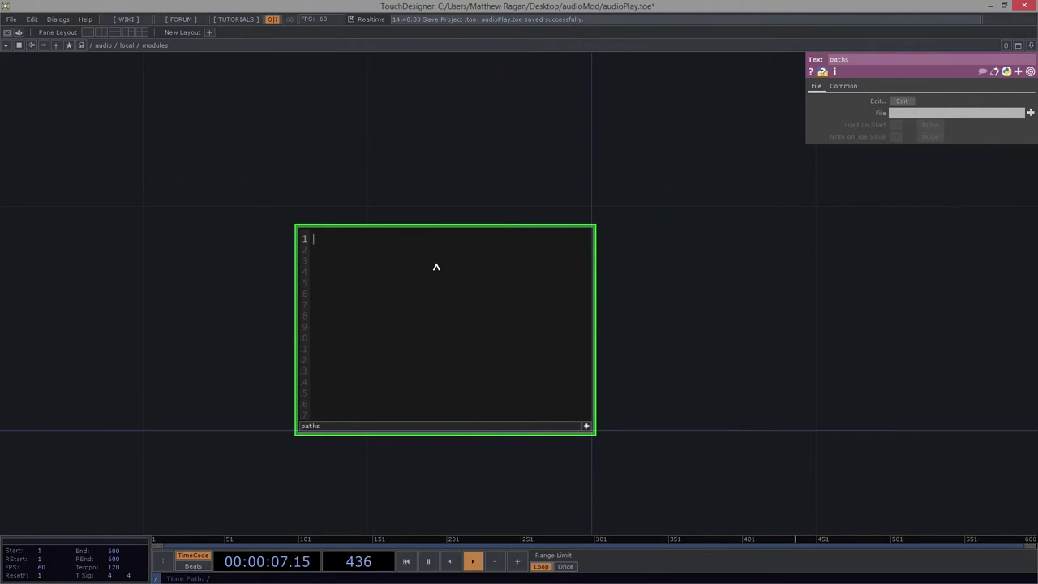
{"action": "type", "text": "audio"}
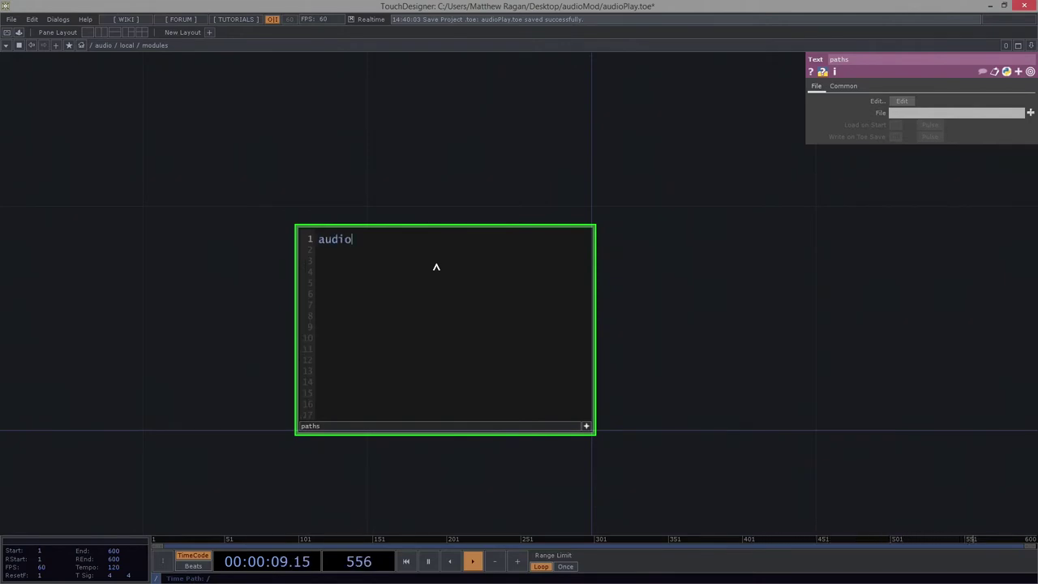
{"action": "type", "text": " = project.folder + '"}
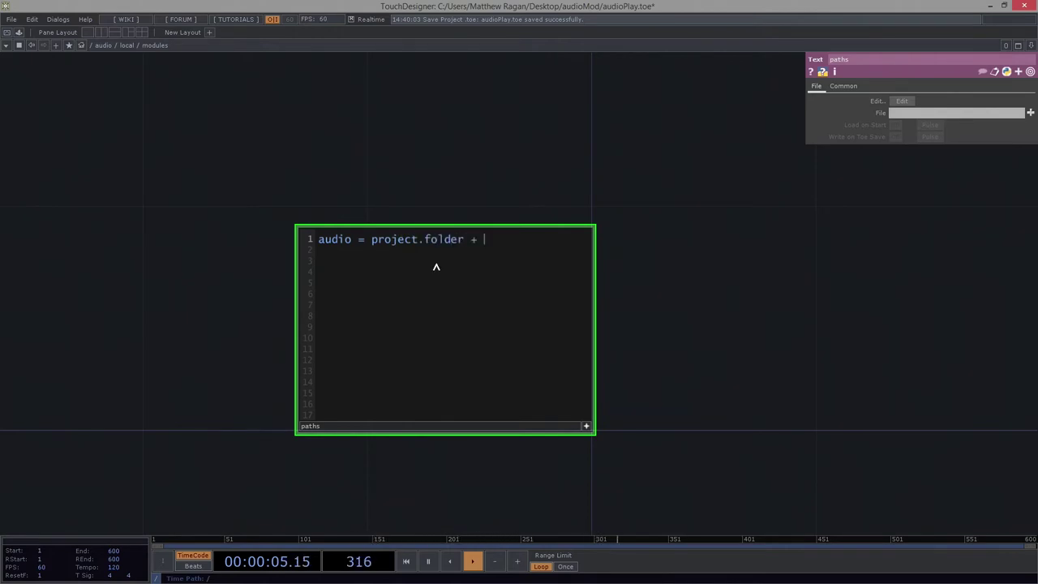
{"action": "type", "text": "//"}
{"action": "key", "text": "Left"}
{"action": "type", "text": "'"}
{"action": "key", "text": "Right"}
{"action": "key", "text": "Right"}
{"action": "type", "text": "'"}
{"action": "key", "text": "Left"}
{"action": "type", "text": "assets/audio"}
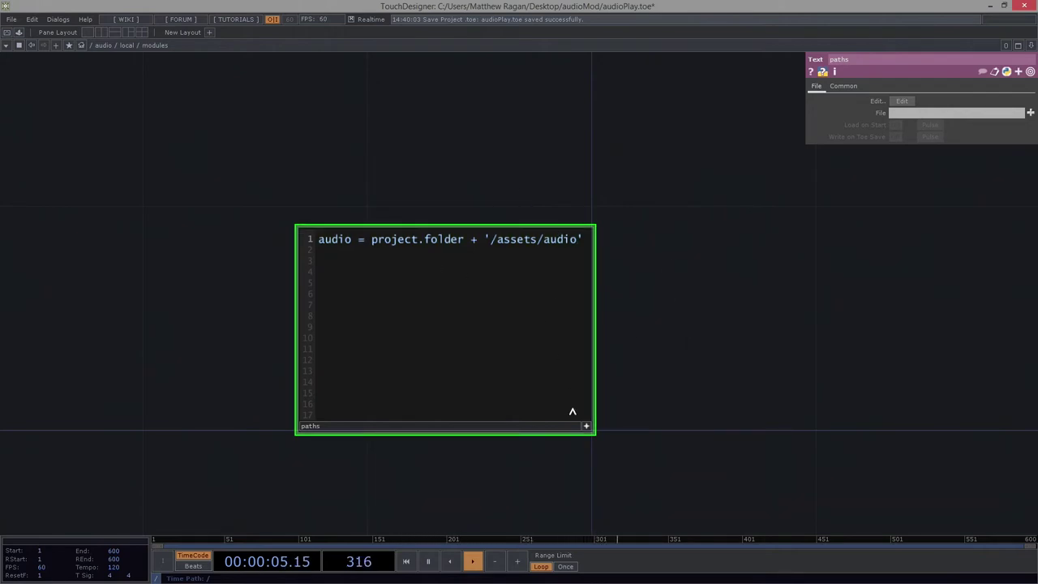
{"action": "left_click_drag", "start_coordinate": [586, 428], "coordinate": [530, 429]}
{"action": "left_click", "coordinate": [531, 429]}
Step: Add an Evaluate DAT beside the paths DAT
{"action": "left_click_drag", "start_coordinate": [581, 369], "coordinate": [534, 373]}
{"action": "key", "text": "Tab"}
{"action": "type", "text": "eva"}
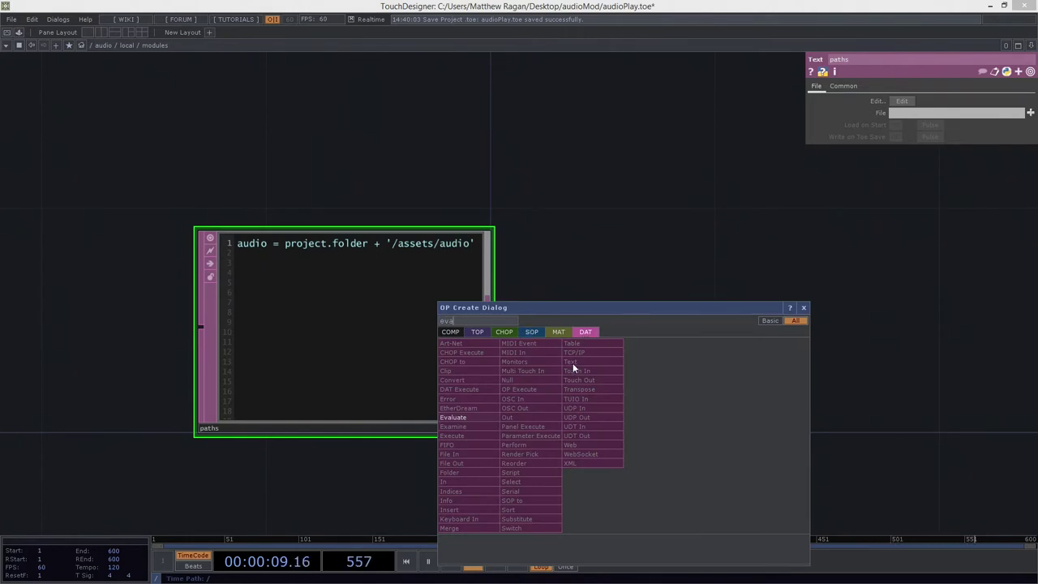
{"action": "left_click", "coordinate": [483, 416]}
{"action": "left_click", "coordinate": [700, 318]}
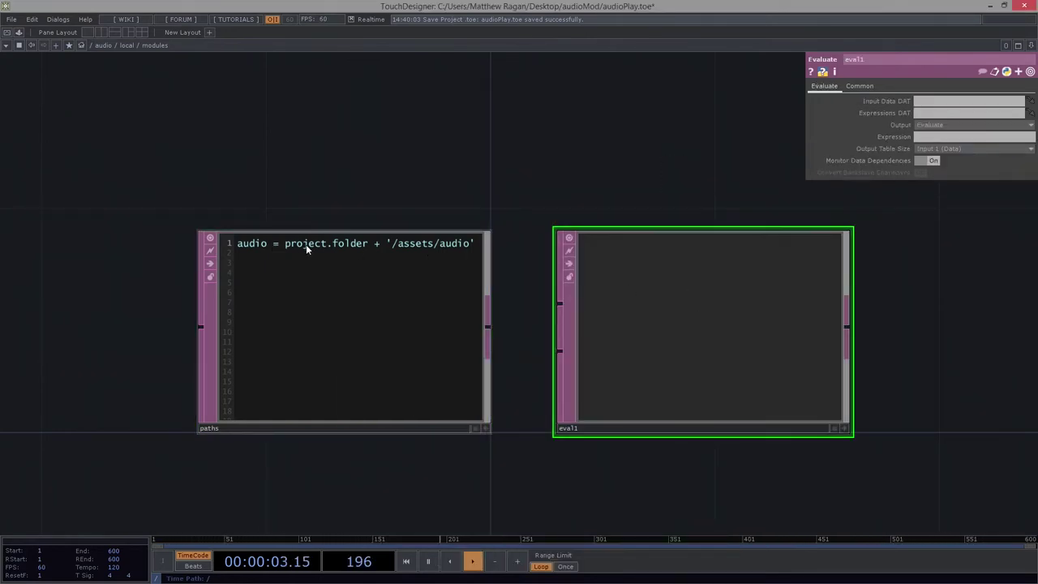
Step: Copy project.folder + '/assets/audio' from the paths DAT into the Evaluate DAT's expression to test it
{"action": "left_click", "coordinate": [267, 241]}
{"action": "left_click_drag", "start_coordinate": [270, 242], "coordinate": [484, 242]}
{"action": "key", "text": "ctrl+c"}
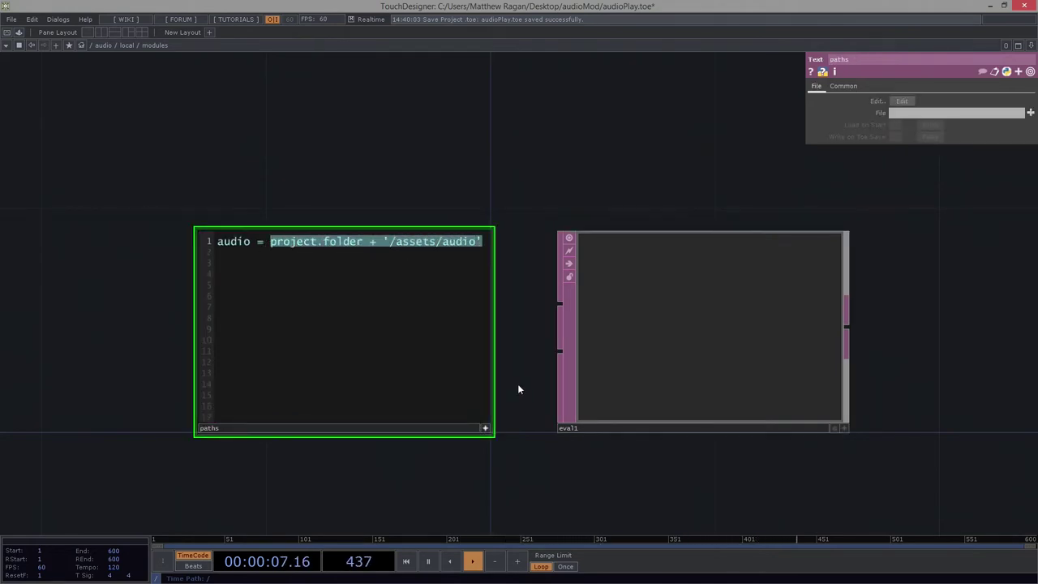
{"action": "left_click", "coordinate": [487, 429]}
{"action": "left_click", "coordinate": [756, 294]}
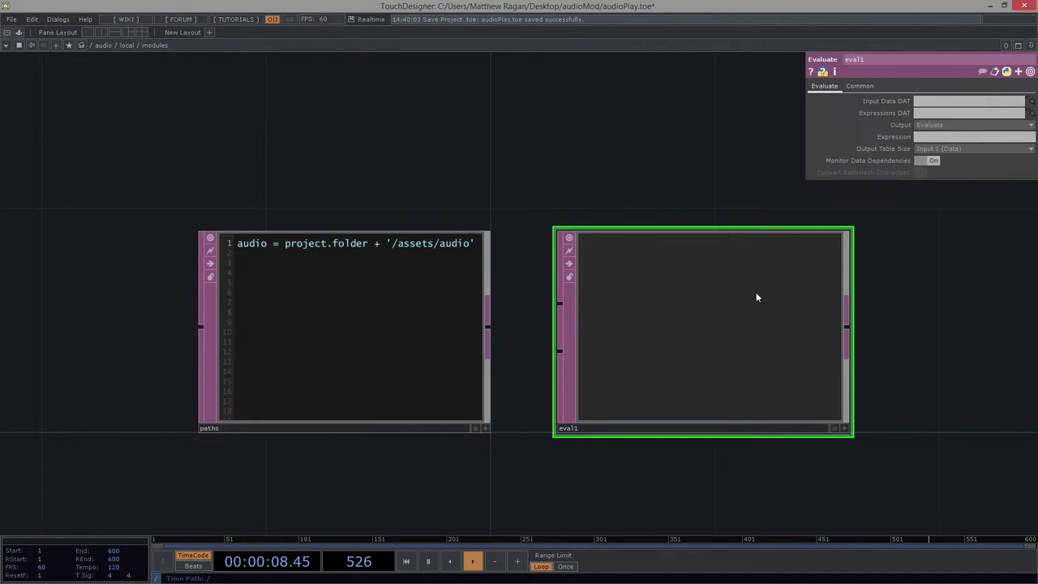
{"action": "left_click", "coordinate": [922, 137]}
{"action": "key", "text": "ctrl+v"}
{"action": "key", "text": "Return"}
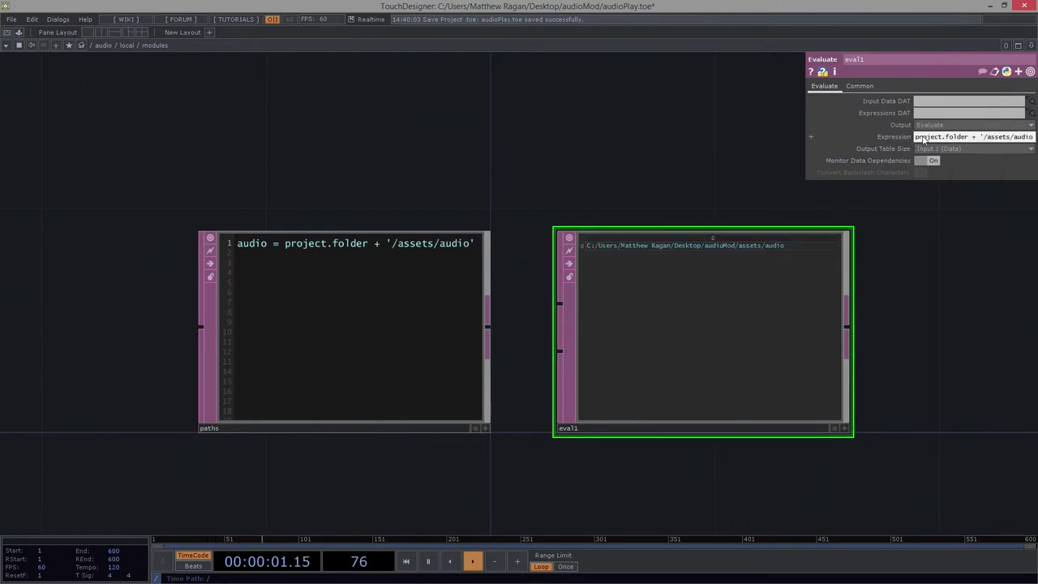
Step: Delete the Evaluate DAT, leaving only the paths DAT
{"action": "left_click_drag", "start_coordinate": [602, 127], "coordinate": [742, 357]}
{"action": "left_click_drag", "start_coordinate": [674, 181], "coordinate": [708, 343]}
{"action": "key", "text": "Delete"}
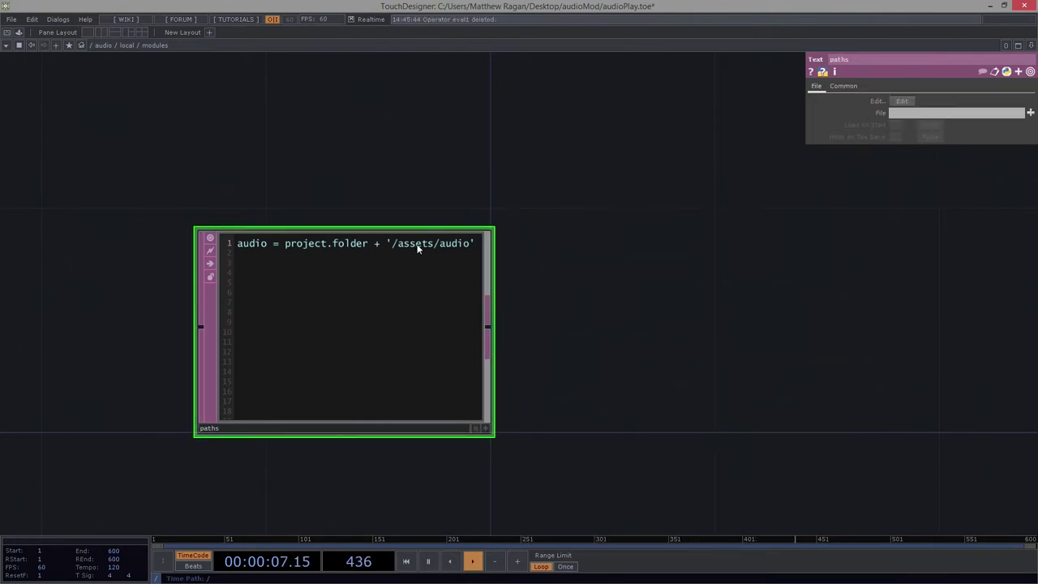
Step: Return to the audio network and move the Folder DAT farther above the local base
{"action": "scroll", "coordinate": [486, 332], "scroll_direction": "down", "scroll_amount": 5}
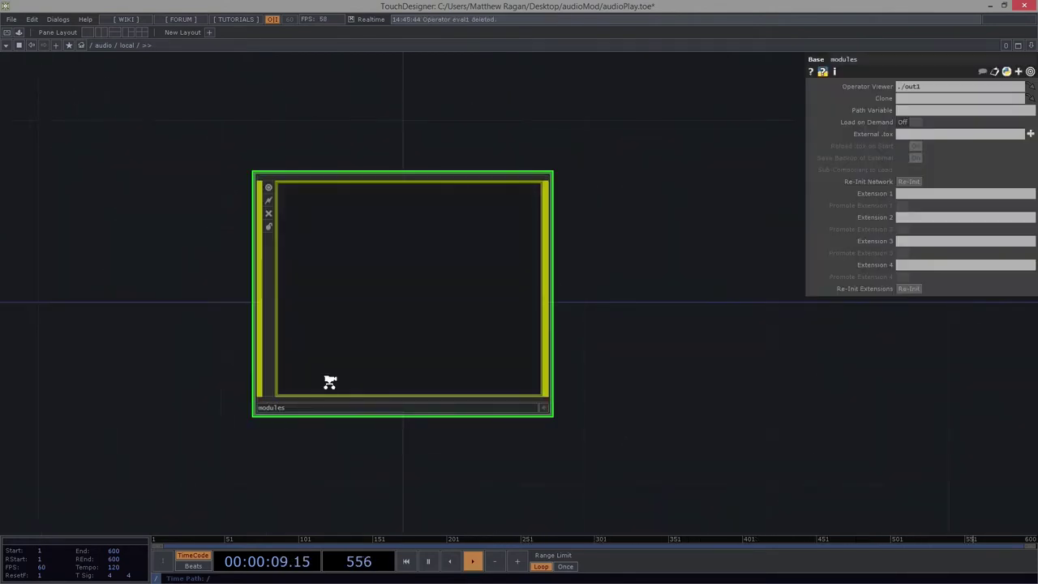
{"action": "scroll", "coordinate": [326, 379], "scroll_direction": "down", "scroll_amount": 5}
{"action": "scroll", "coordinate": [324, 378], "scroll_direction": "down", "scroll_amount": 3}
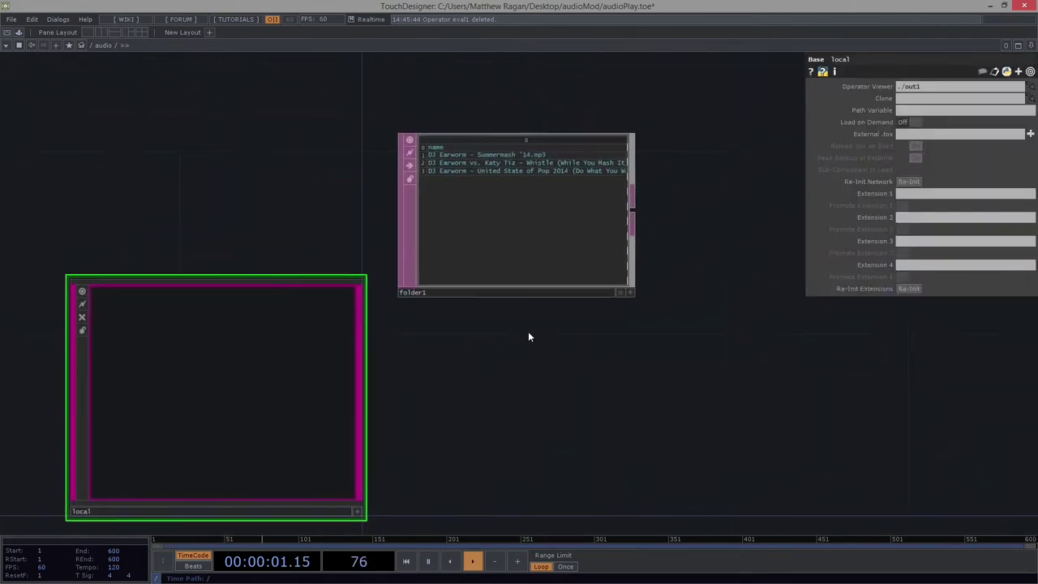
{"action": "left_click_drag", "start_coordinate": [590, 324], "coordinate": [552, 190]}
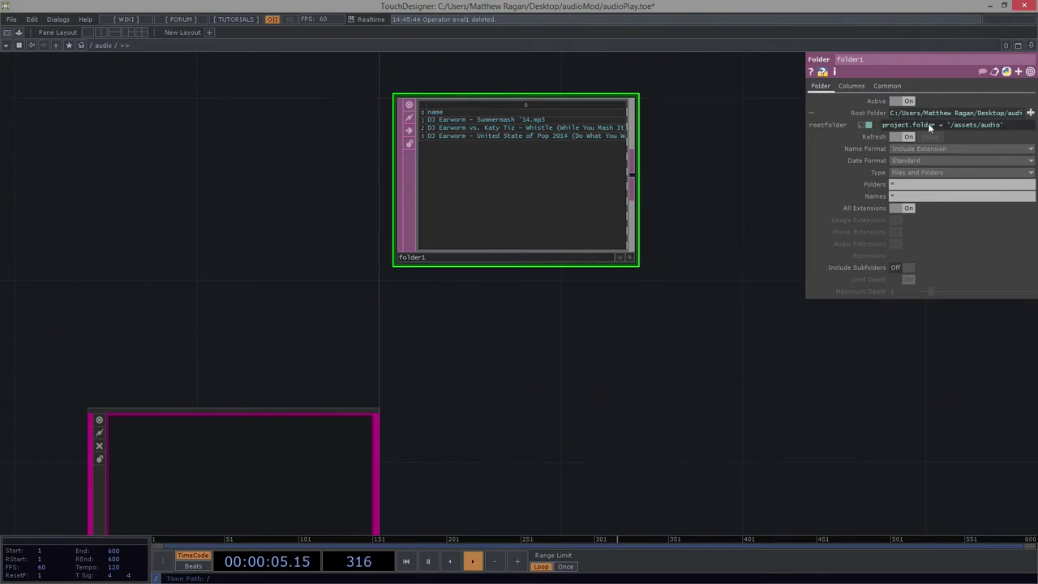
Step: Replace the Folder DAT's root folder expression with me.mod.paths
{"action": "left_click", "coordinate": [969, 127]}
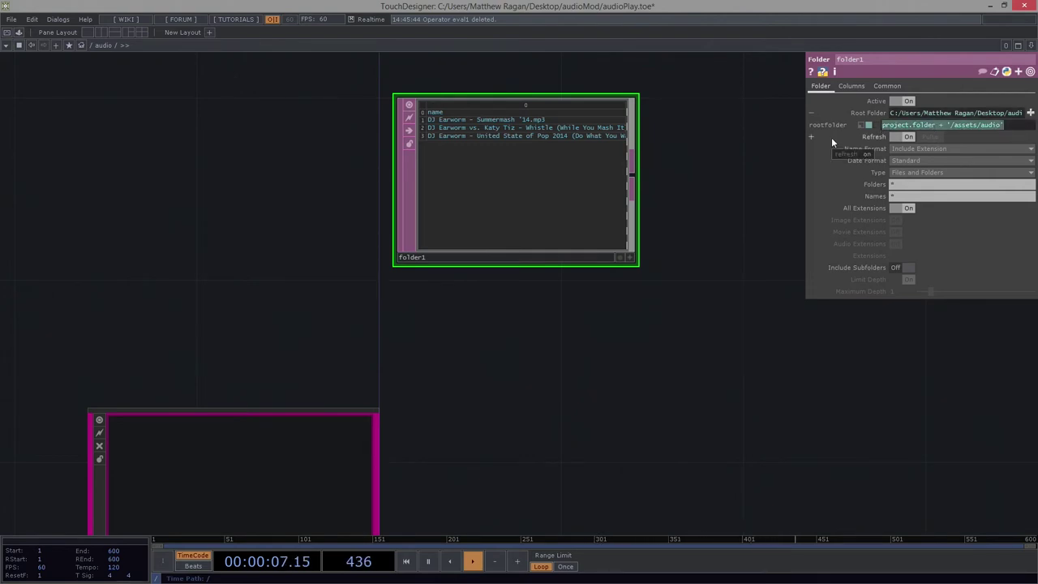
{"action": "type", "text": "me.mod."}
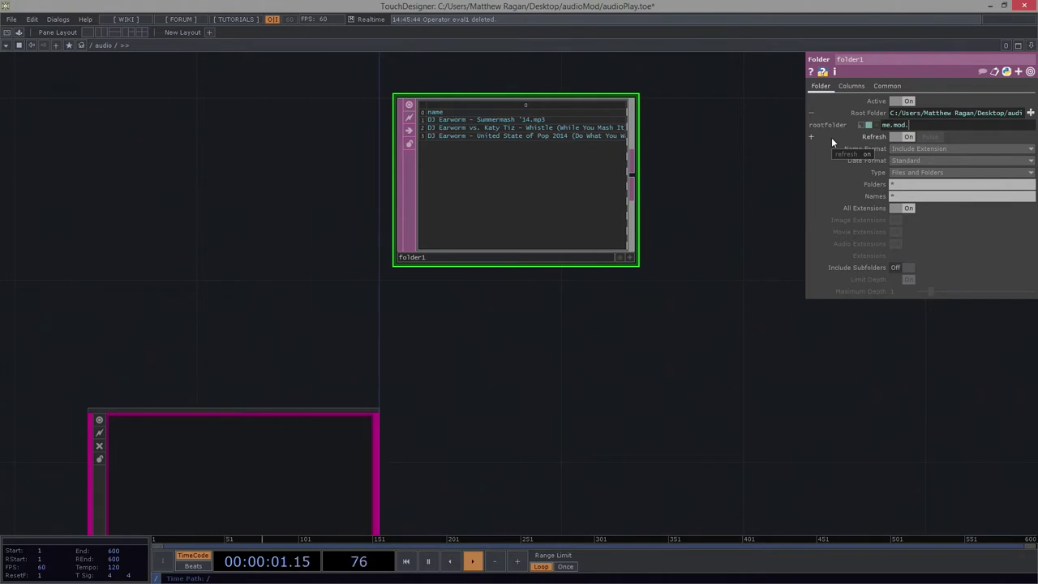
{"action": "type", "text": "hs"}
Step: Split the workspace into two side-by-side panes and open the modules network in one, keeping the audio network in the other
{"action": "left_click", "coordinate": [101, 34]}
{"action": "scroll", "coordinate": [240, 383], "scroll_direction": "up", "scroll_amount": 6}
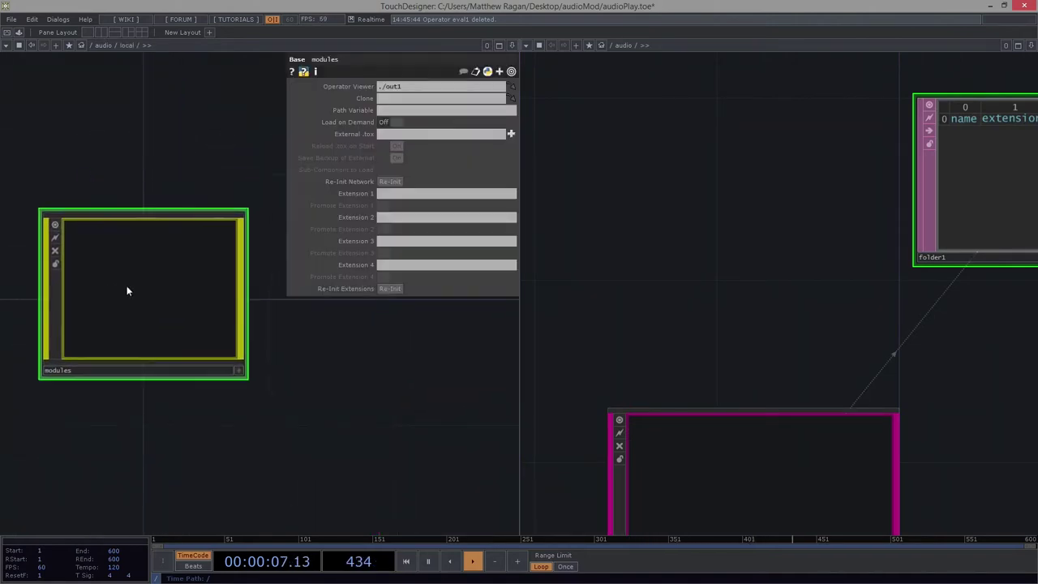
{"action": "left_click_drag", "start_coordinate": [243, 483], "coordinate": [413, 468]}
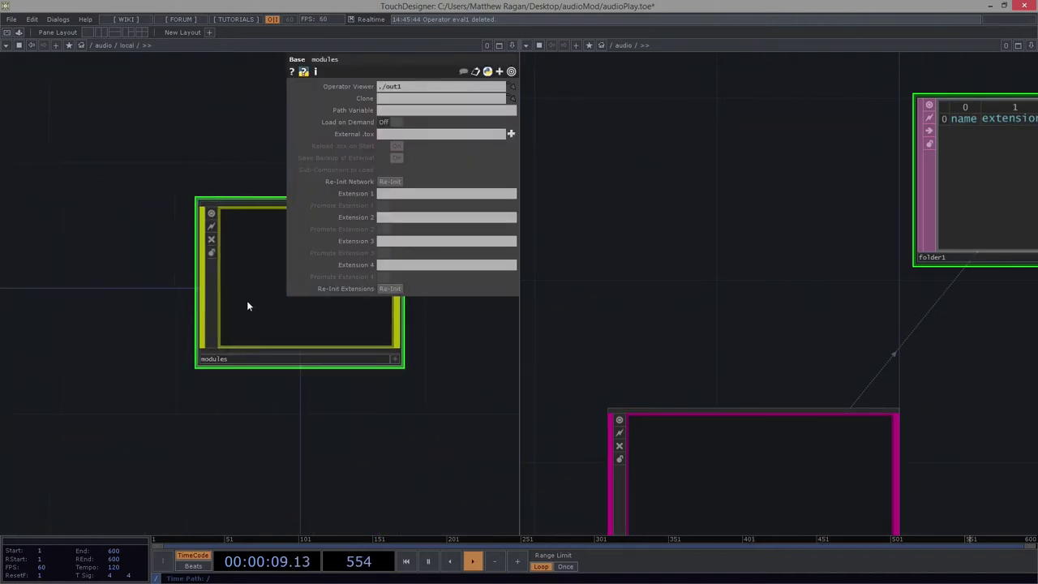
{"action": "scroll", "coordinate": [248, 301], "scroll_direction": "up", "scroll_amount": 3}
Step: Extend the Folder DAT's root folder expression to me.mod.paths.audio
{"action": "left_click_drag", "start_coordinate": [721, 296], "coordinate": [525, 328]}
{"action": "key", "text": "p"}
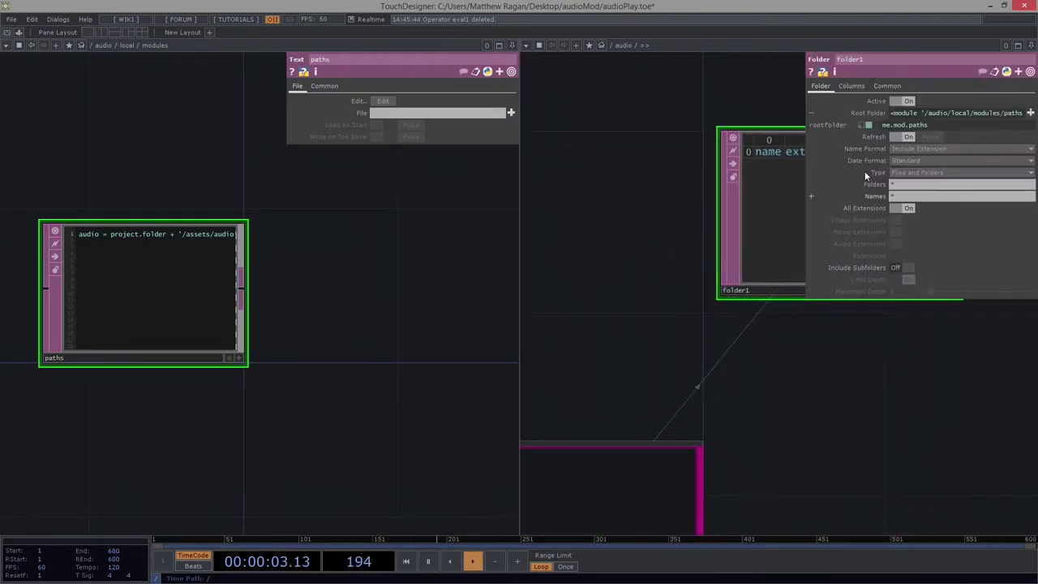
{"action": "left_click", "coordinate": [940, 125]}
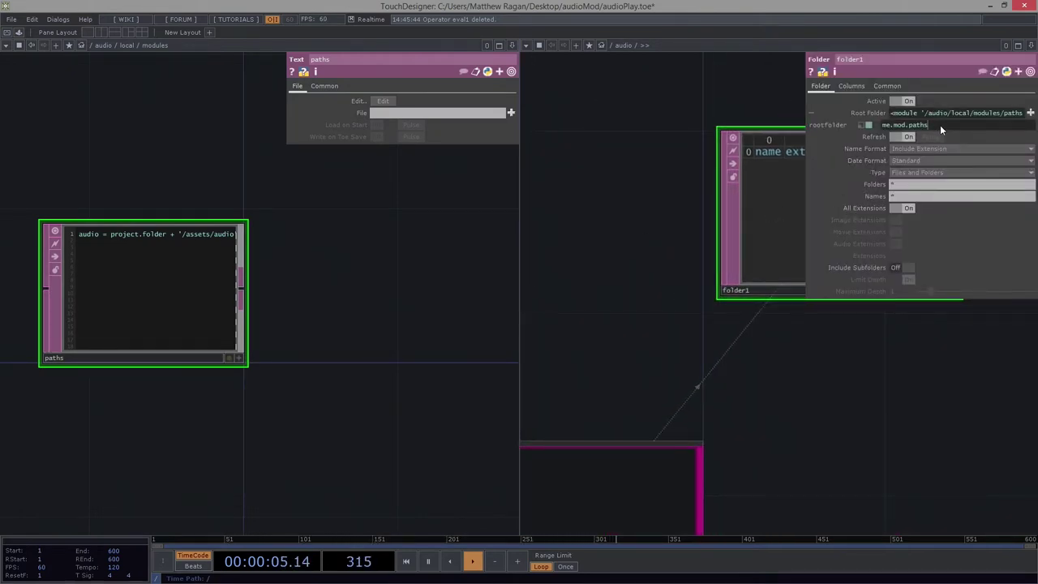
{"action": "key", "text": "Return"}
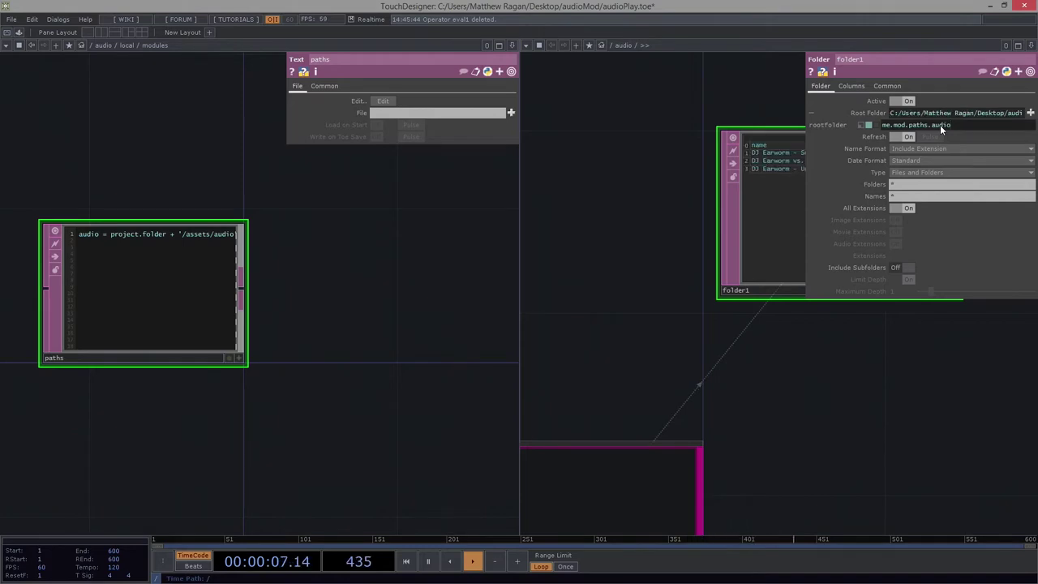
Step: Move the Folder DAT slightly up and to the right in the audio network
{"action": "left_click_drag", "start_coordinate": [910, 358], "coordinate": [828, 325]}
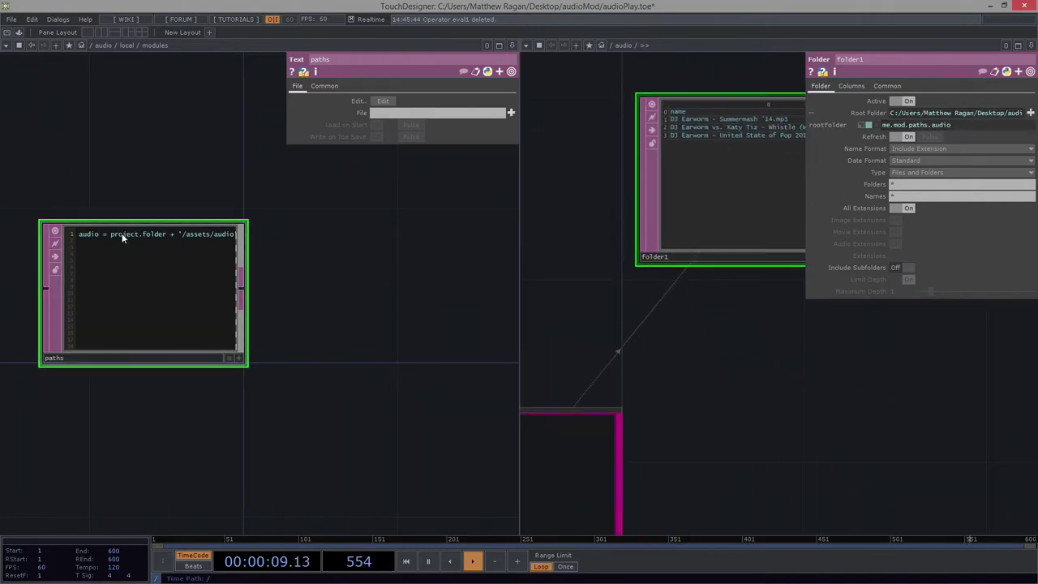
{"action": "middle_click_drag", "start_coordinate": [120, 232], "coordinate": [121, 250]}
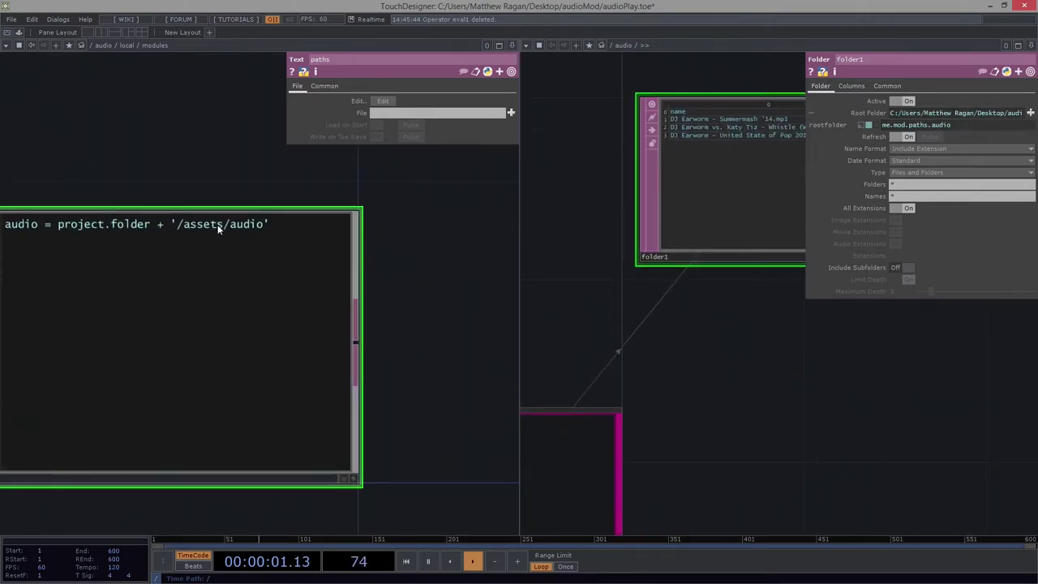
{"action": "left_click_drag", "start_coordinate": [733, 356], "coordinate": [692, 368]}
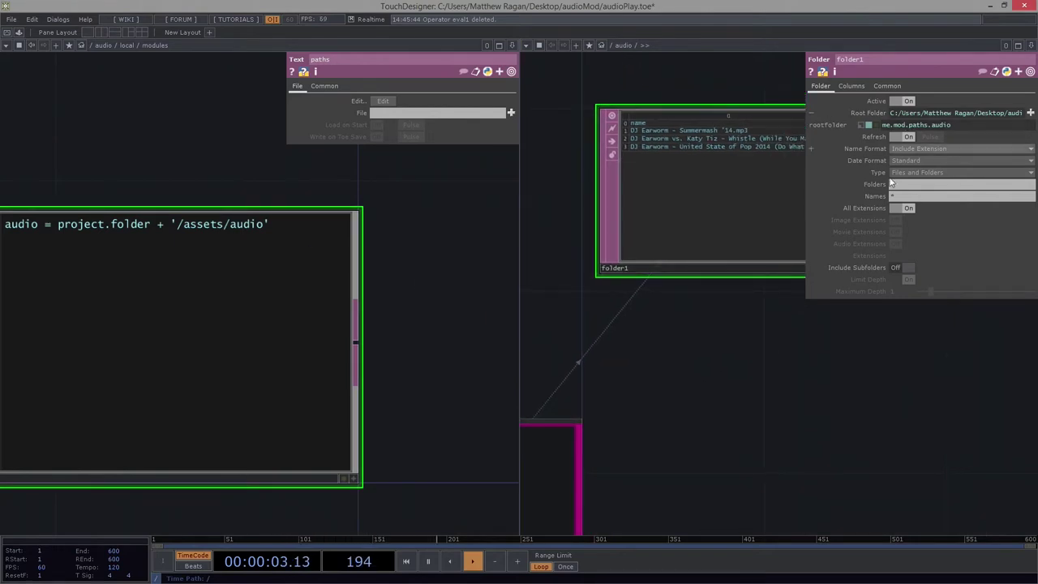
{"action": "scroll", "coordinate": [683, 277], "scroll_direction": "down", "scroll_amount": 3}
{"action": "left_click_drag", "start_coordinate": [683, 278], "coordinate": [661, 304]}
{"action": "left_click_drag", "start_coordinate": [663, 197], "coordinate": [691, 179]}
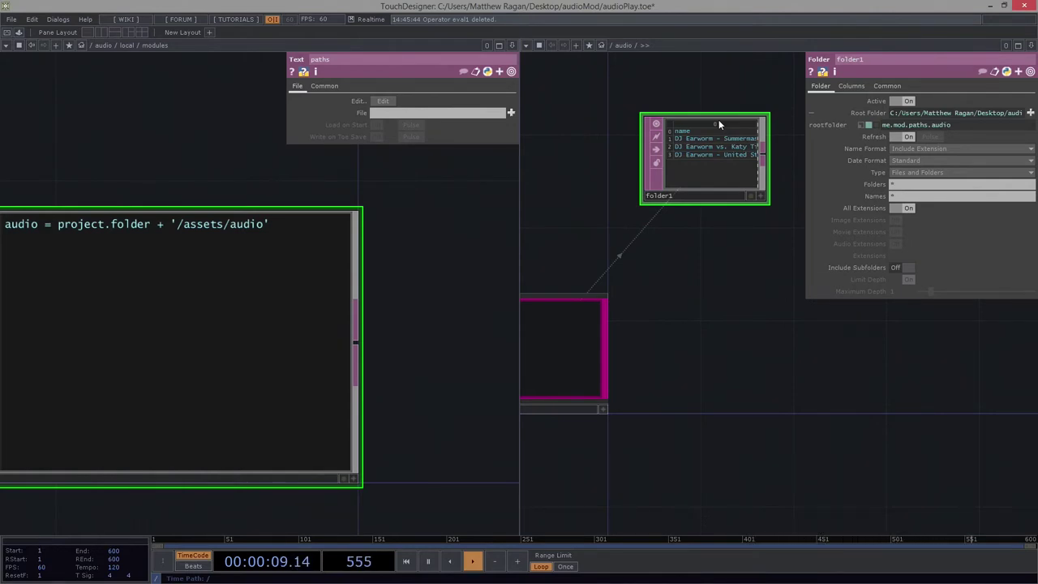
Step: Bring the whole paths DAT into view and save the project
{"action": "left_click_drag", "start_coordinate": [148, 191], "coordinate": [192, 183]}
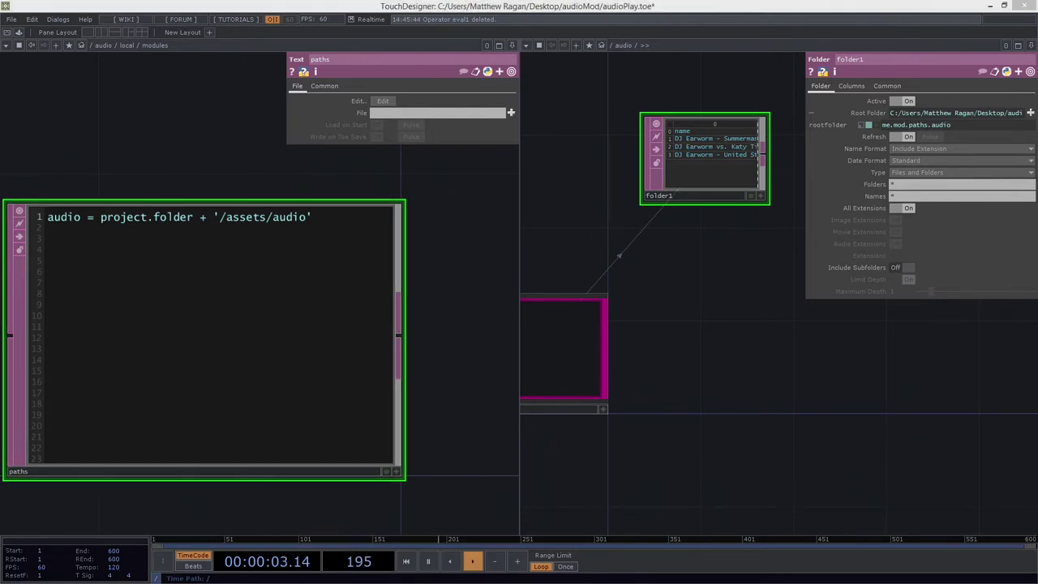
{"action": "key", "text": "ctrl+s"}
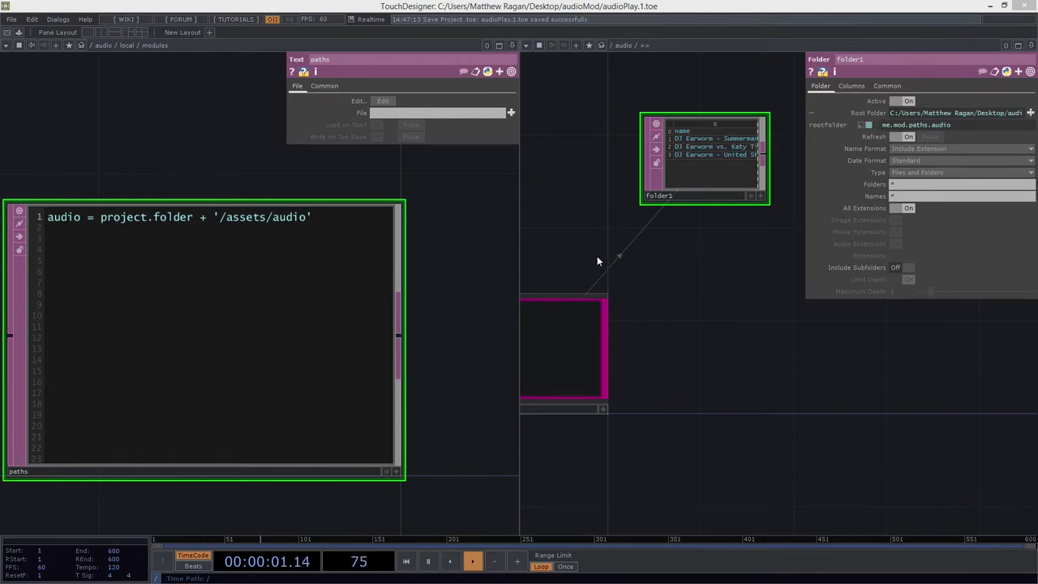
Step: Close the pane showing the modules network so the audio network fills the workspace
{"action": "left_click", "coordinate": [511, 45]}
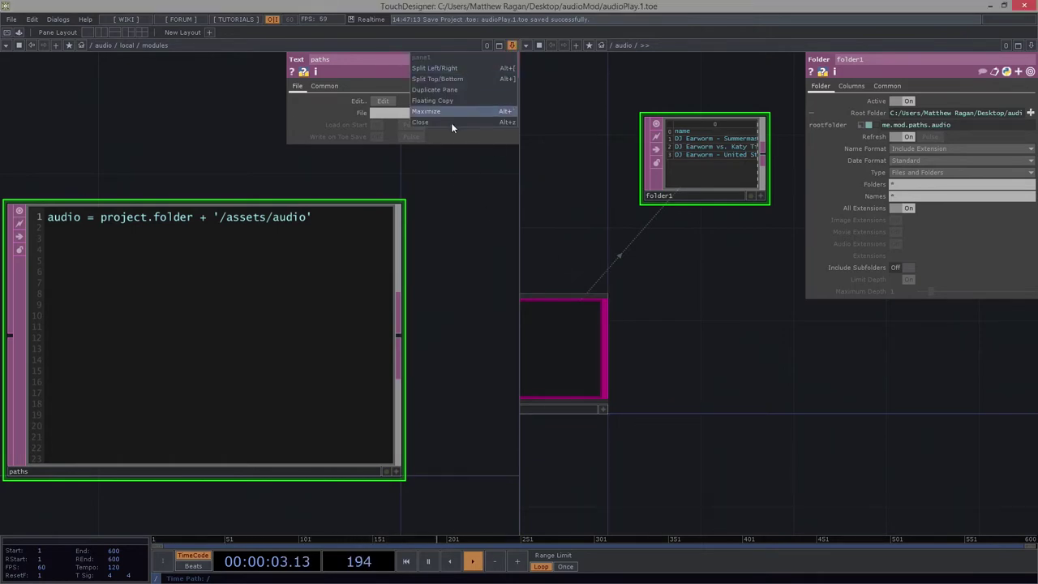
{"action": "left_click", "coordinate": [450, 123]}
{"action": "left_click_drag", "start_coordinate": [406, 310], "coordinate": [438, 308]}
{"action": "scroll", "coordinate": [229, 291], "scroll_direction": "up", "scroll_amount": 3}
{"action": "left_click_drag", "start_coordinate": [230, 296], "coordinate": [484, 169]}
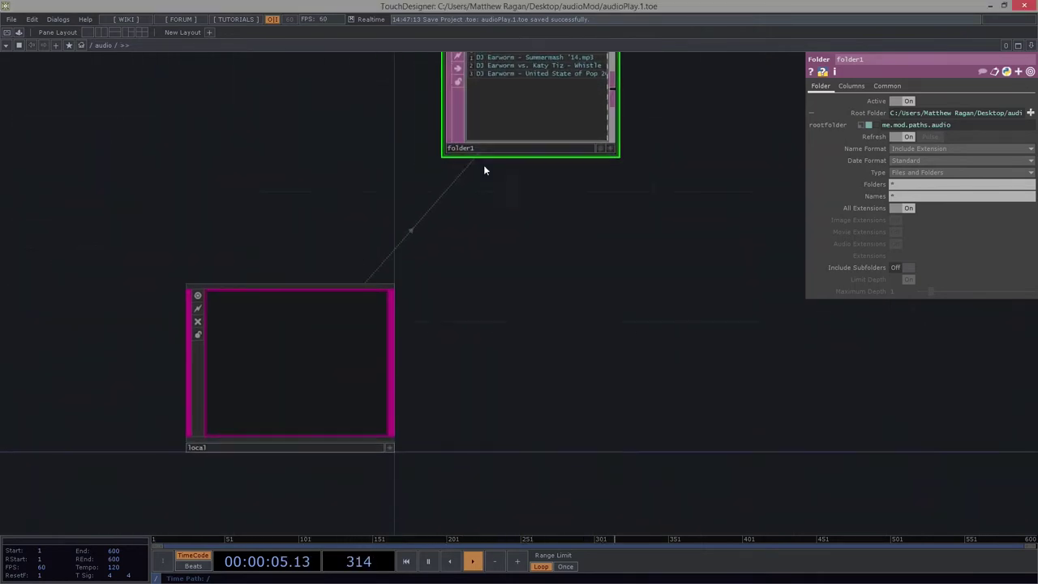
{"action": "scroll", "coordinate": [508, 250], "scroll_direction": "down", "scroll_amount": 2}
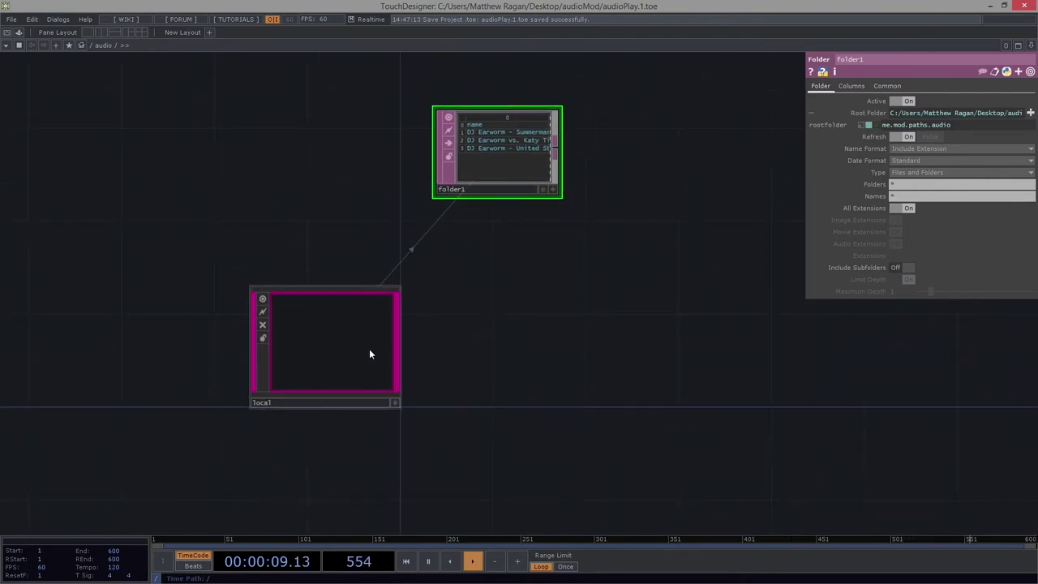
Step: Spread the audio network out by moving the Folder DAT up and right and the local component well to the left
{"action": "left_click_drag", "start_coordinate": [494, 169], "coordinate": [528, 142]}
{"action": "left_click_drag", "start_coordinate": [328, 373], "coordinate": [58, 384]}
{"action": "left_click_drag", "start_coordinate": [279, 316], "coordinate": [410, 294]}
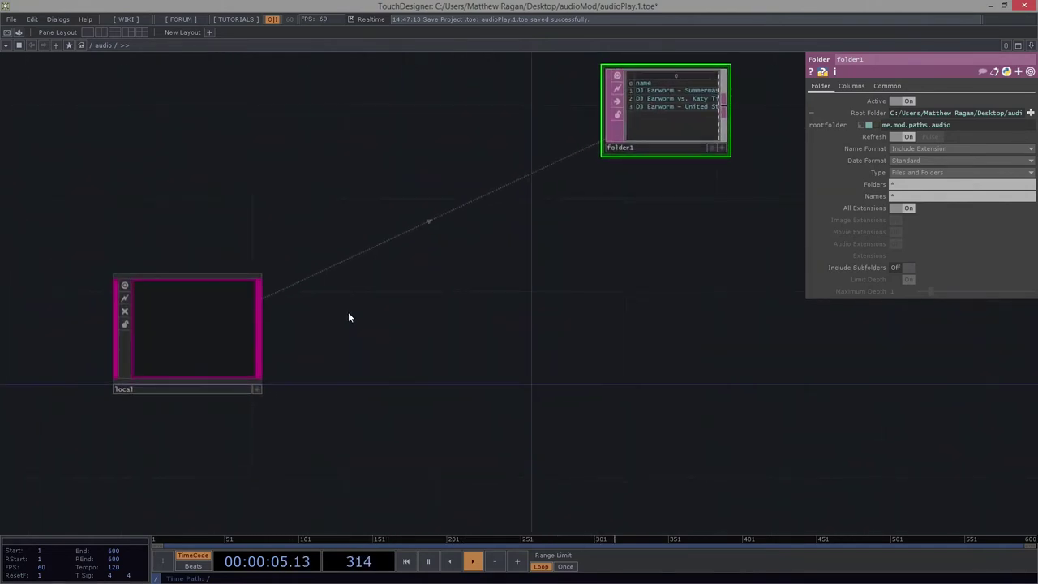
{"action": "left_click_drag", "start_coordinate": [176, 343], "coordinate": [124, 330]}
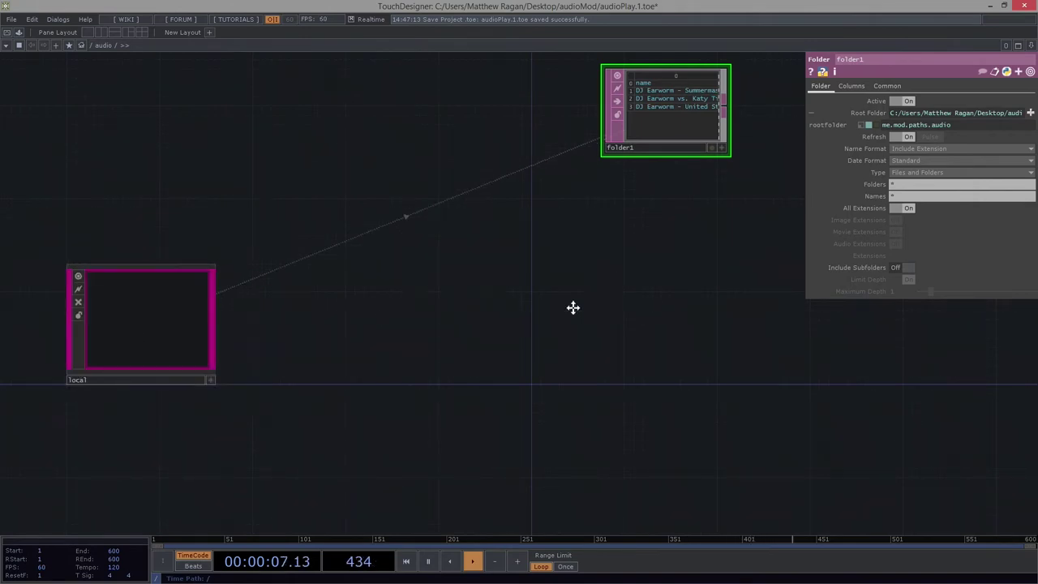
{"action": "left_click_drag", "start_coordinate": [572, 307], "coordinate": [457, 379]}
{"action": "left_click_drag", "start_coordinate": [562, 204], "coordinate": [492, 235]}
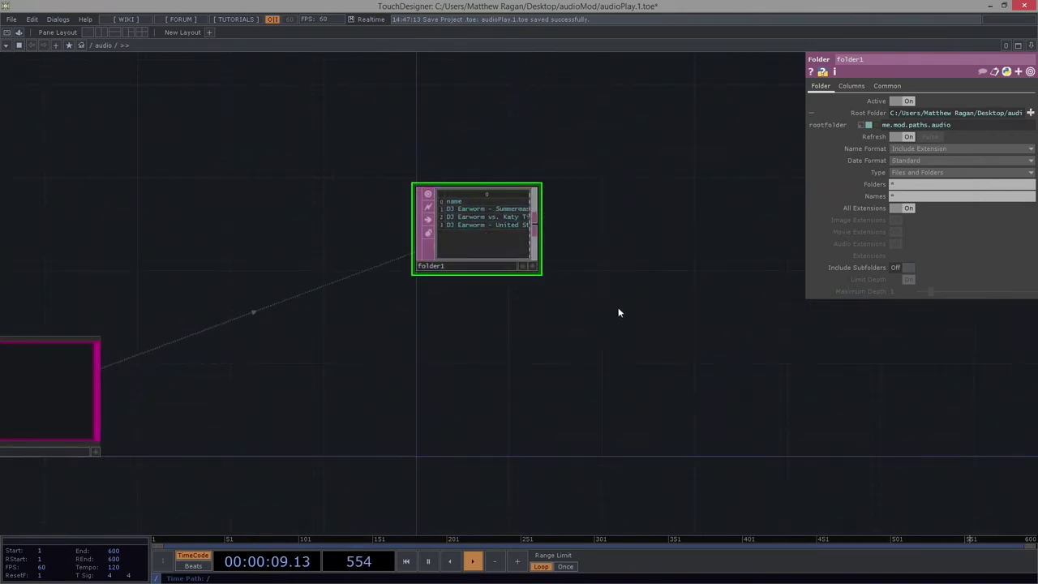
{"action": "middle_click_drag", "start_coordinate": [661, 203], "coordinate": [407, 224]}
{"action": "scroll", "coordinate": [407, 225], "scroll_direction": "up", "scroll_amount": 2}
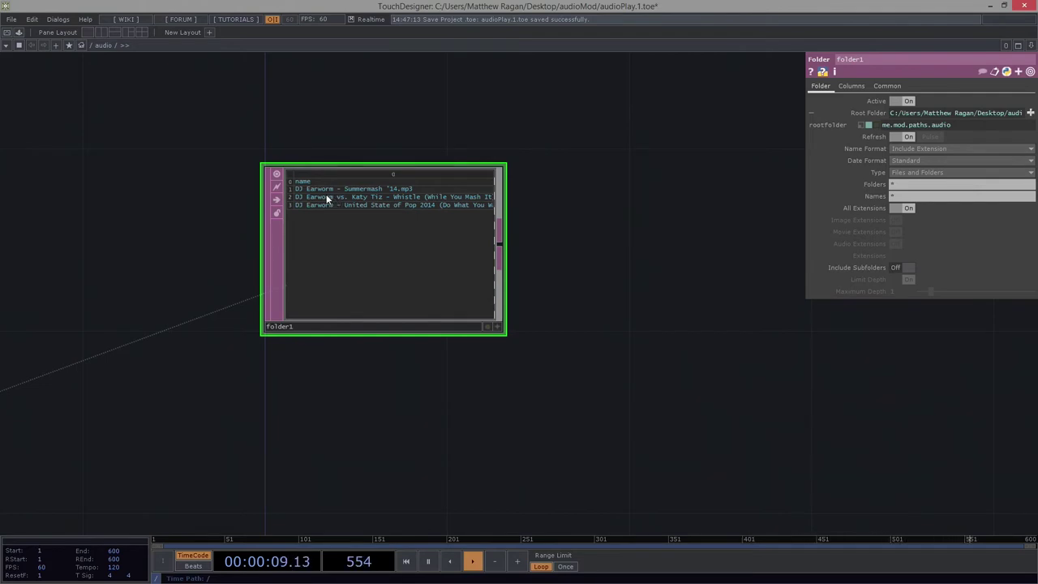
{"action": "left_click_drag", "start_coordinate": [399, 455], "coordinate": [302, 444]}
{"action": "scroll", "coordinate": [255, 236], "scroll_direction": "up", "scroll_amount": 3}
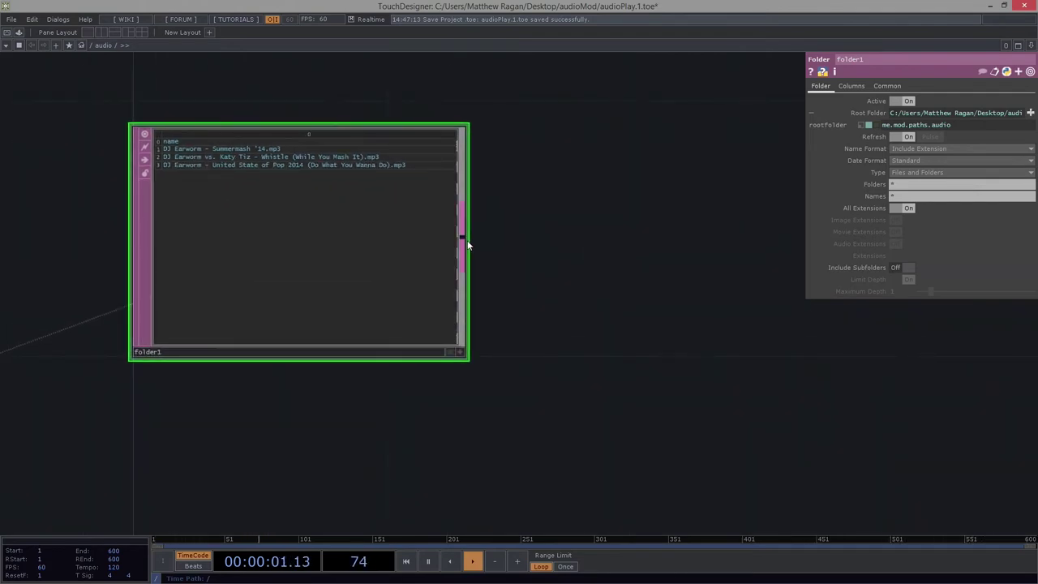
{"action": "right_click", "coordinate": [467, 242]}
{"action": "type", "text": "sel"}
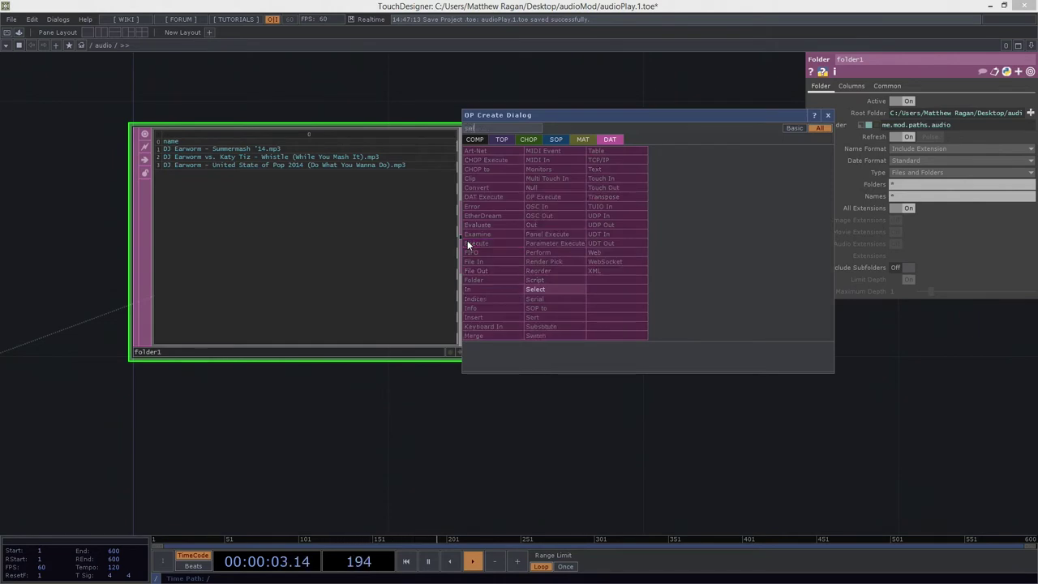
{"action": "left_click", "coordinate": [536, 280]}
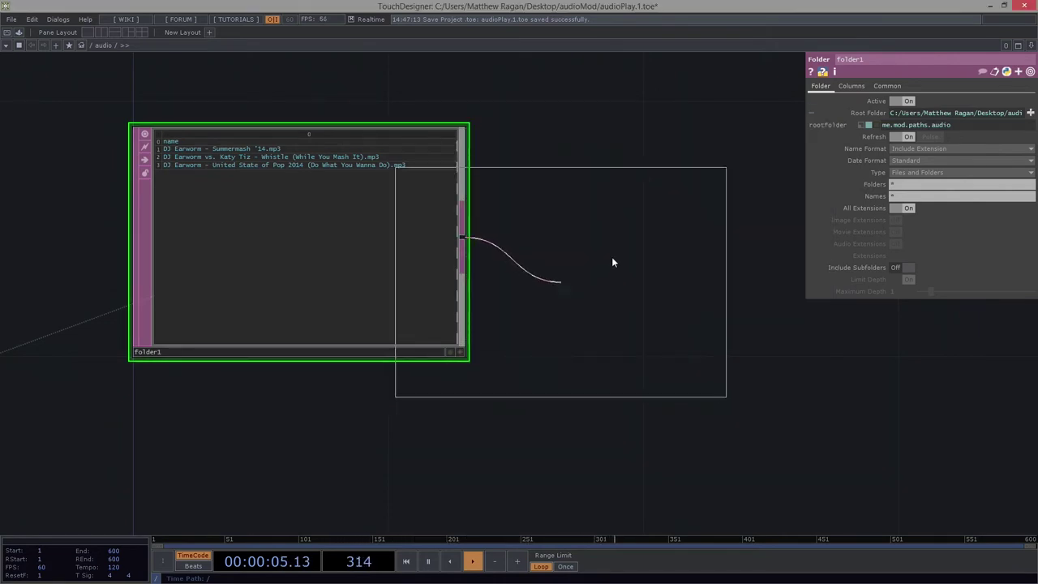
{"action": "left_click", "coordinate": [674, 244]}
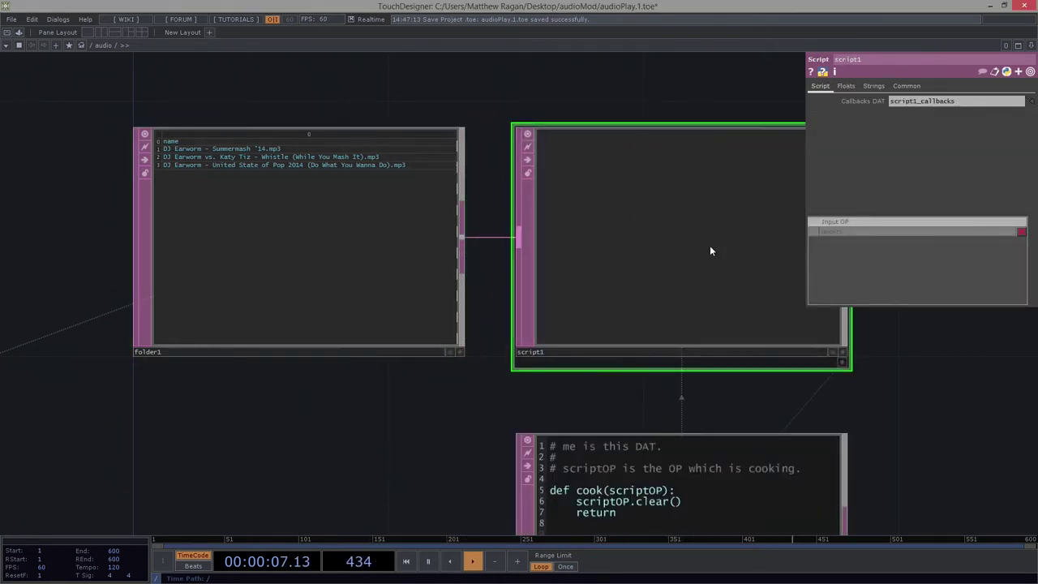
{"action": "key", "text": "Delete"}
Step: Add a Select DAT to the right of the Folder DAT and wire the Folder DAT's output into it
{"action": "key", "text": "Tab"}
{"action": "type", "text": "sele"}
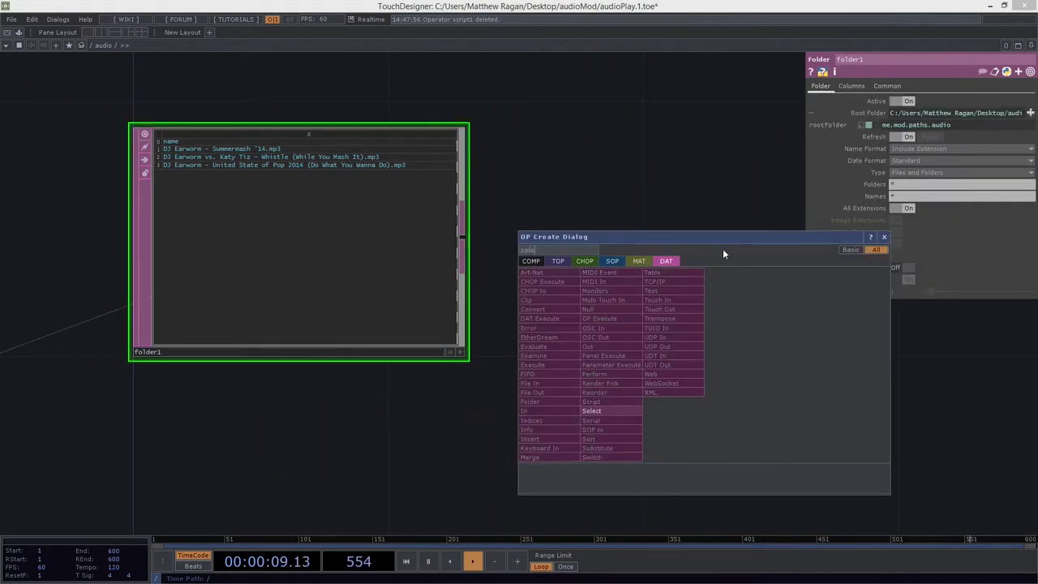
{"action": "left_click", "coordinate": [619, 411]}
{"action": "left_click", "coordinate": [668, 242]}
{"action": "left_click_drag", "start_coordinate": [462, 237], "coordinate": [491, 239]}
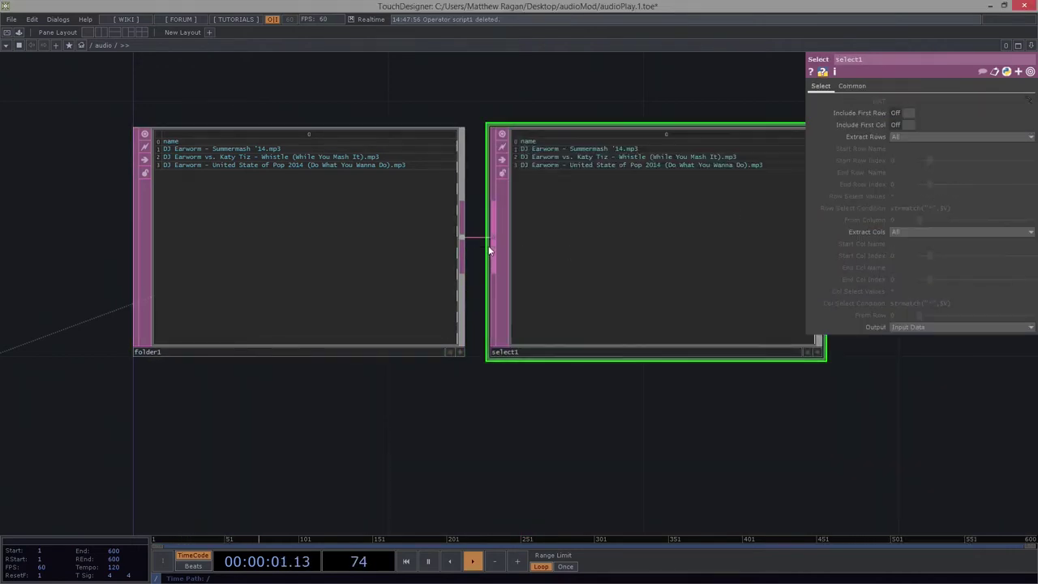
{"action": "left_click_drag", "start_coordinate": [615, 292], "coordinate": [574, 278]}
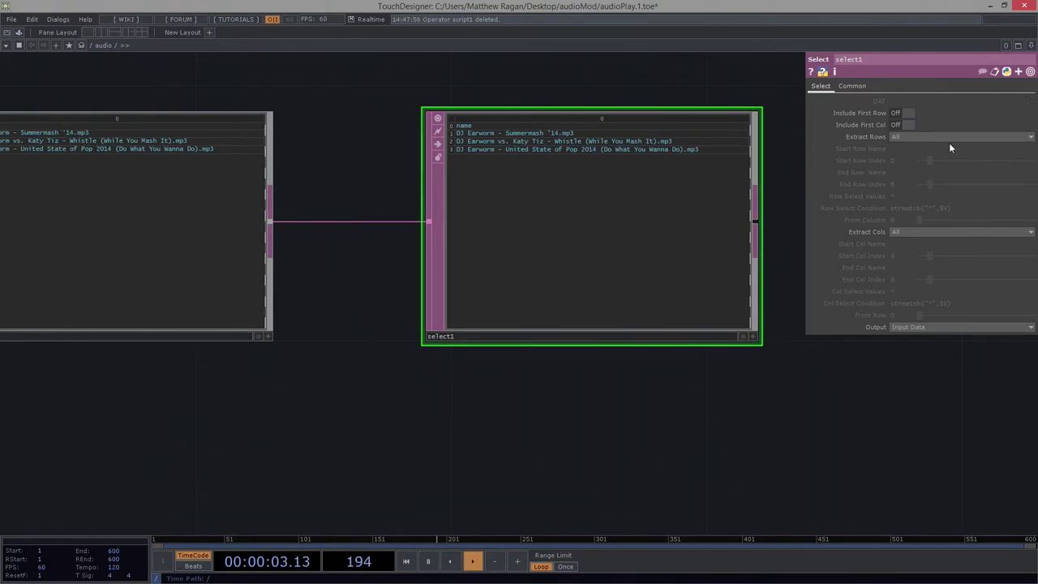
Step: Set the Select DAT to extract rows by Index and replace its End Row Index expression with 0
{"action": "left_click", "coordinate": [908, 138]}
{"action": "left_click", "coordinate": [942, 165]}
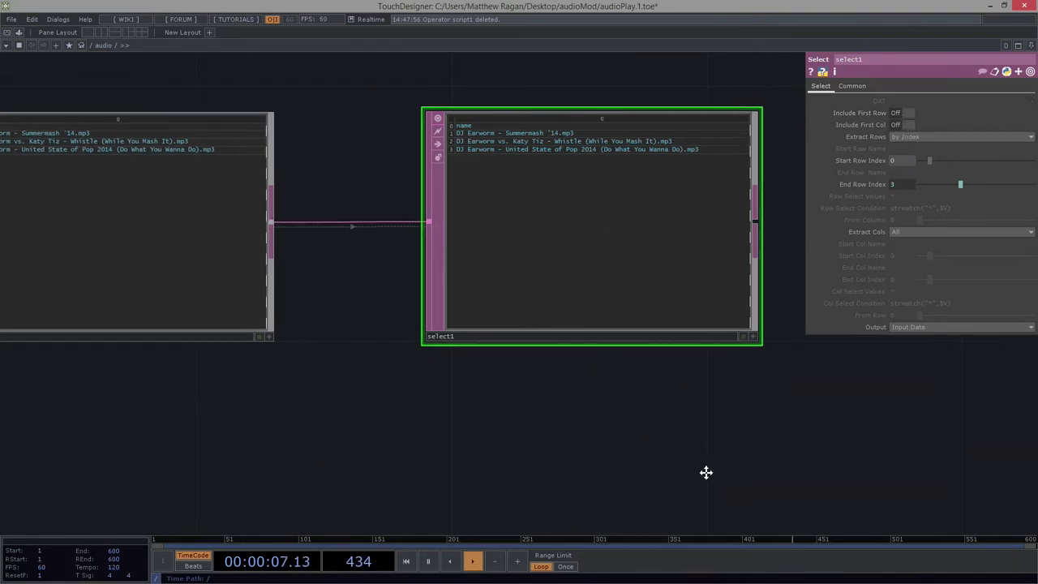
{"action": "left_click", "coordinate": [860, 184]}
{"action": "left_click_drag", "start_coordinate": [989, 195], "coordinate": [816, 196]}
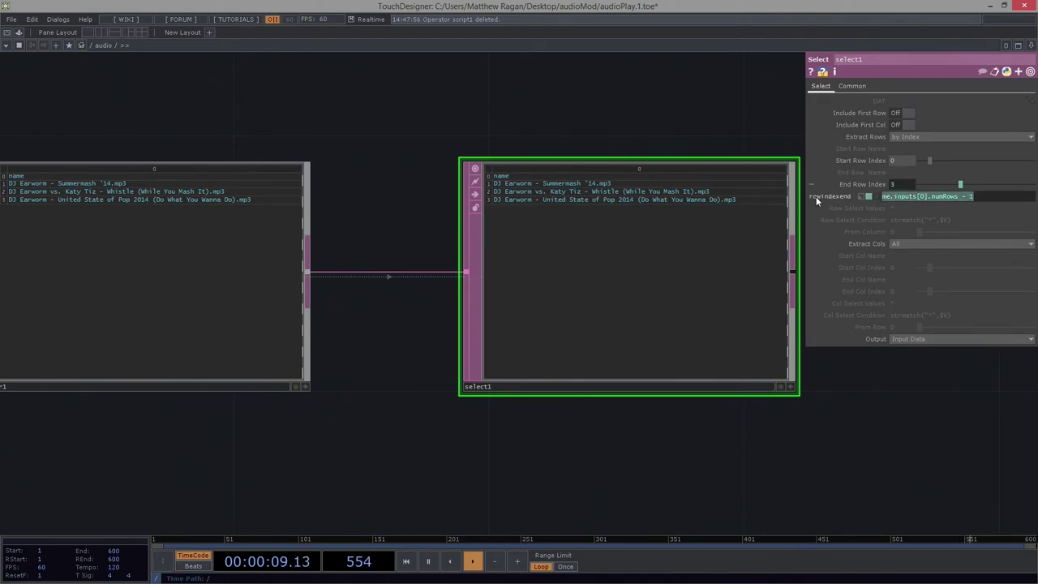
{"action": "key", "text": "BackSpace"}
{"action": "key", "text": "Return"}
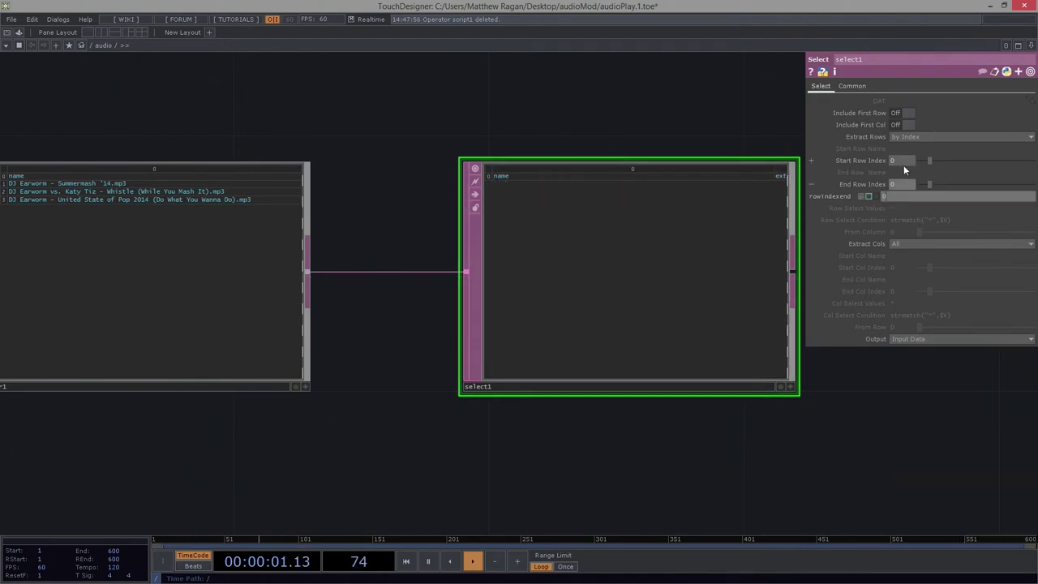
Step: Set both the Start Row Index and End Row Index of the Select DAT to 1
{"action": "key", "text": "Return"}
{"action": "type", "text": "1"}
{"action": "key", "text": "Tab"}
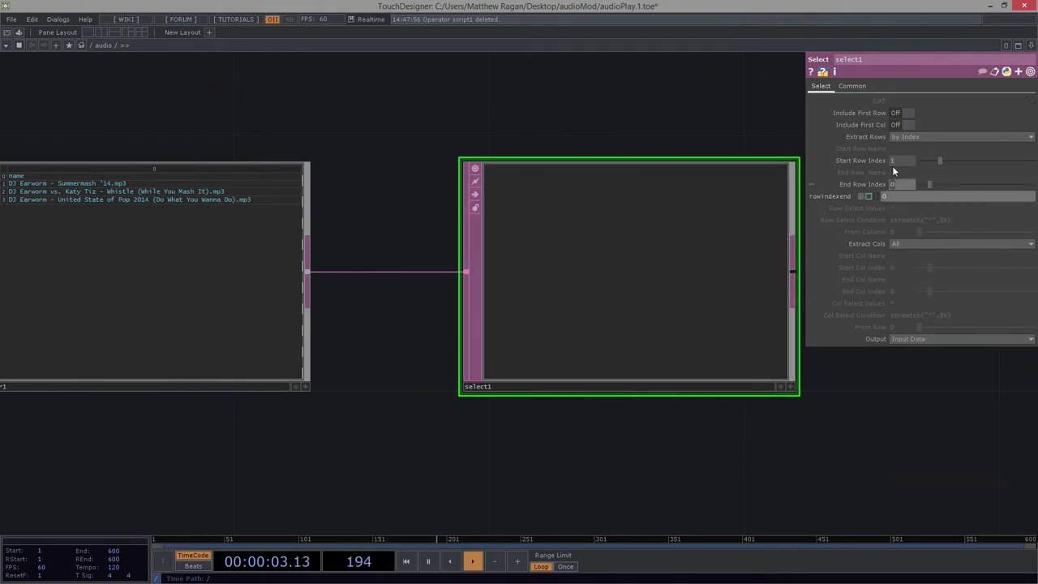
{"action": "type", "text": "1"}
{"action": "key", "text": "Return"}
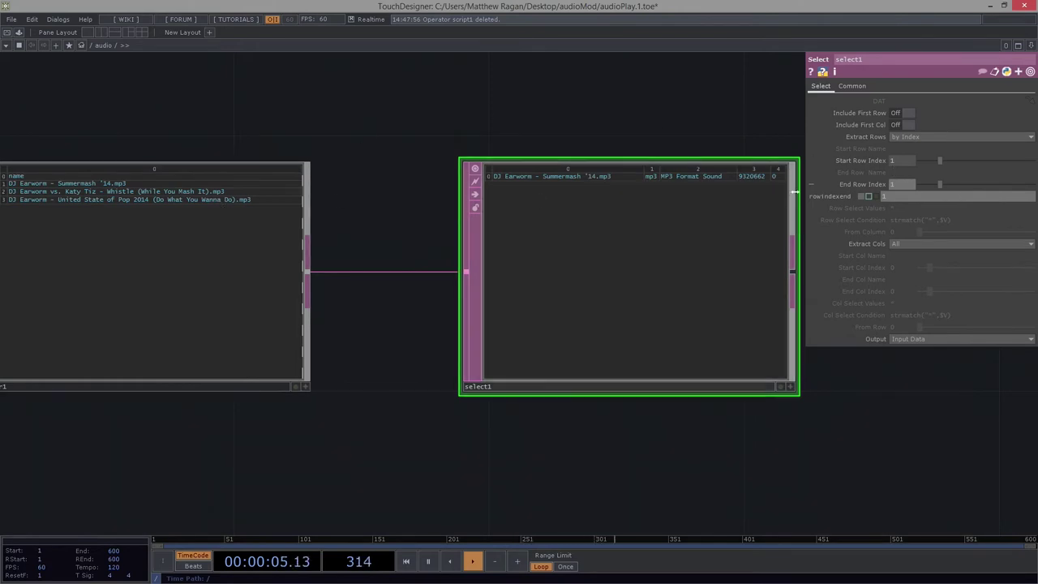
Step: Set both the Start Row Index and End Row Index of the Select DAT to 2
{"action": "type", "text": "2"}
{"action": "key", "text": "Tab"}
{"action": "type", "text": "2"}
{"action": "key", "text": "Return"}
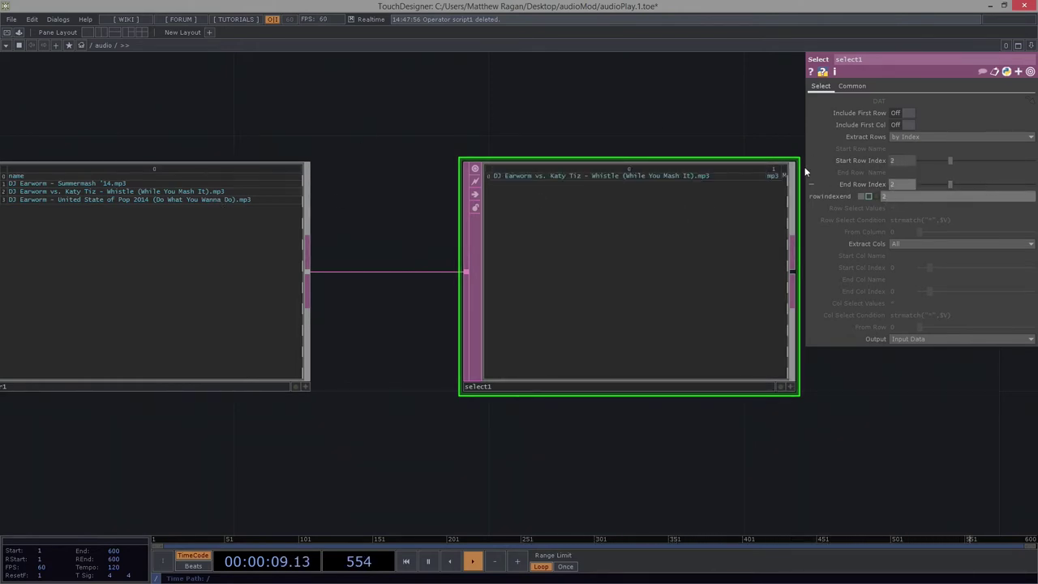
Step: Move the Select DAT slightly farther right, away from the Folder DAT
{"action": "left_click_drag", "start_coordinate": [534, 124], "coordinate": [594, 114]}
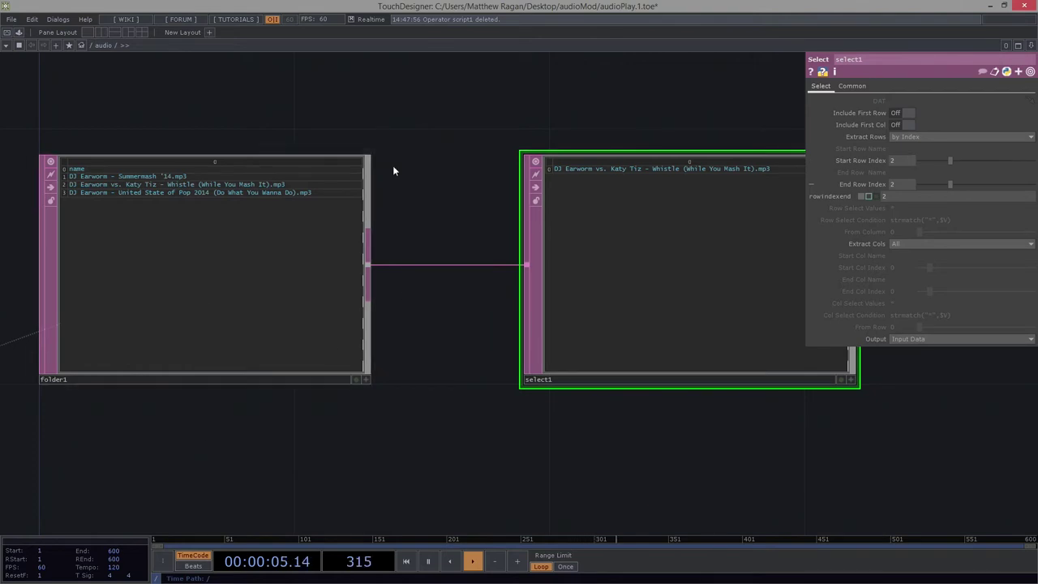
{"action": "left_click_drag", "start_coordinate": [284, 437], "coordinate": [171, 434]}
{"action": "scroll", "coordinate": [210, 431], "scroll_direction": "down", "scroll_amount": 3}
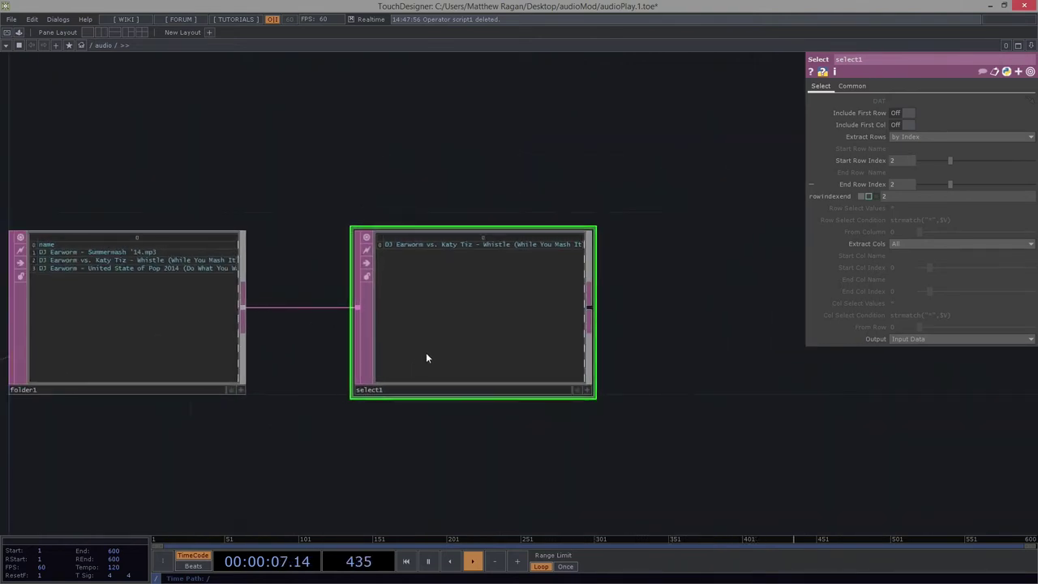
{"action": "left_click_drag", "start_coordinate": [426, 352], "coordinate": [481, 354]}
{"action": "left_click_drag", "start_coordinate": [487, 408], "coordinate": [486, 292]}
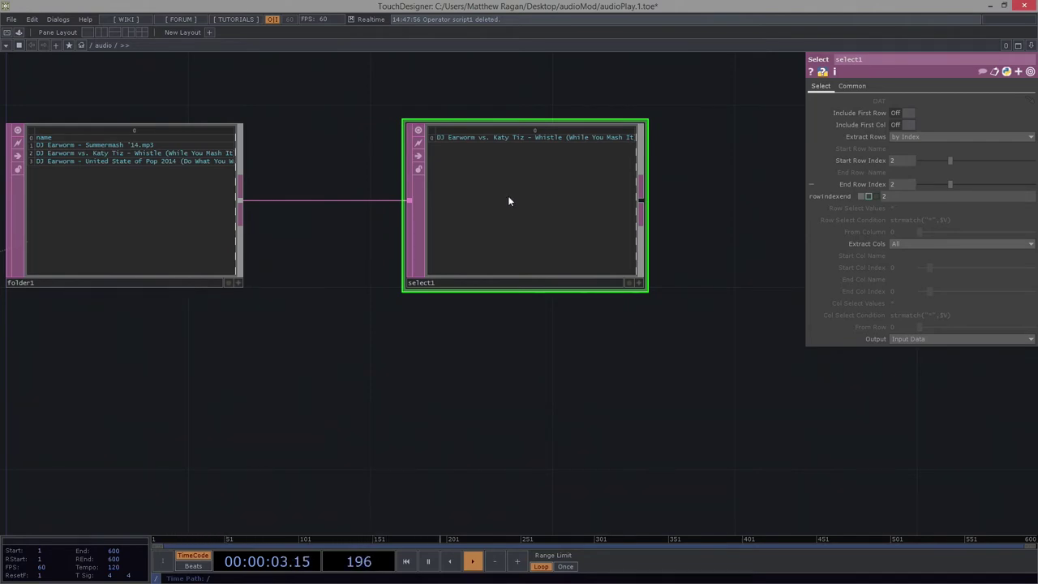
Step: Add a Null DAT connected to the Select DAT's output and space it out to the right
{"action": "left_click_drag", "start_coordinate": [358, 416], "coordinate": [284, 450]}
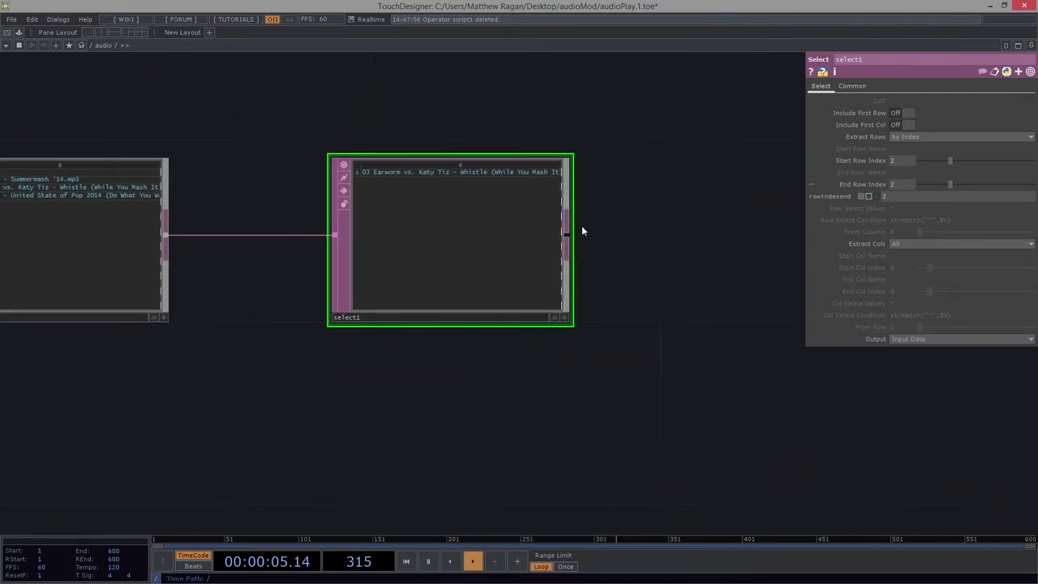
{"action": "right_click", "coordinate": [570, 235]}
{"action": "type", "text": "nul"}
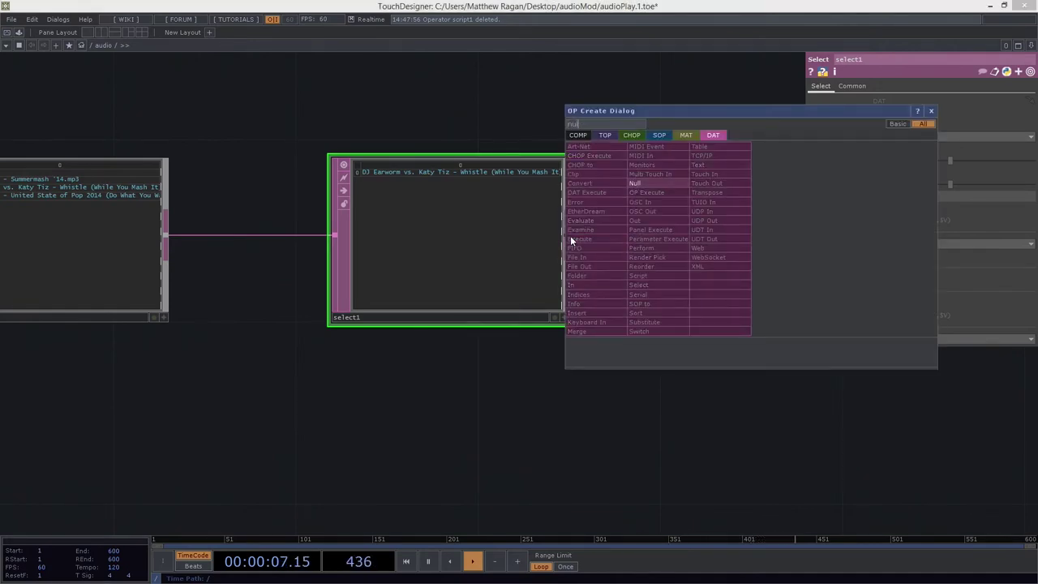
{"action": "left_click", "coordinate": [668, 185]}
{"action": "left_click", "coordinate": [728, 224]}
{"action": "left_click_drag", "start_coordinate": [553, 371], "coordinate": [448, 394]}
{"action": "left_click_drag", "start_coordinate": [664, 290], "coordinate": [768, 302]}
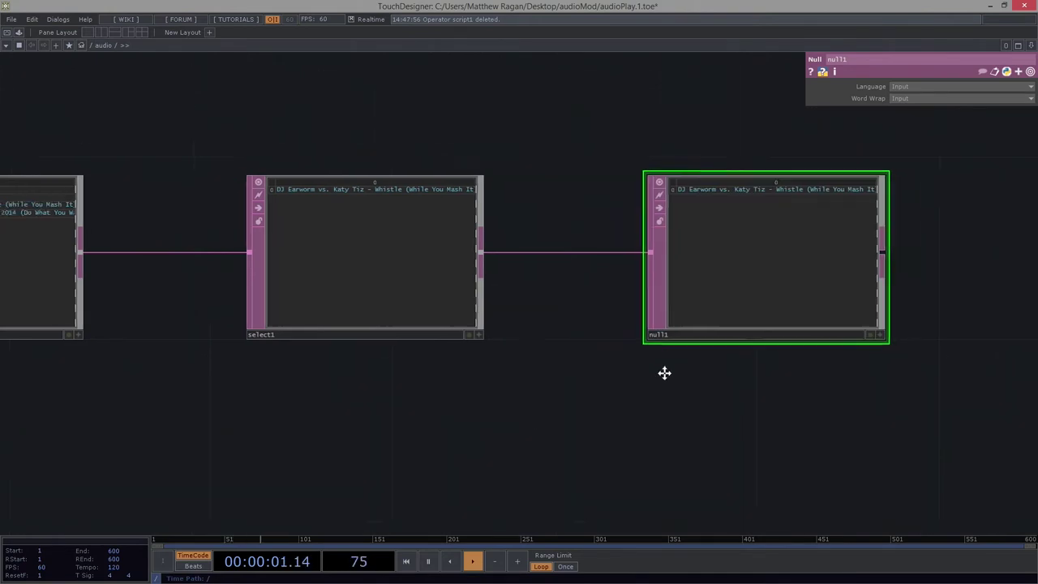
Step: Add an Audio File In CHOP directly below the Folder DAT
{"action": "scroll", "coordinate": [658, 307], "scroll_direction": "down", "scroll_amount": 3}
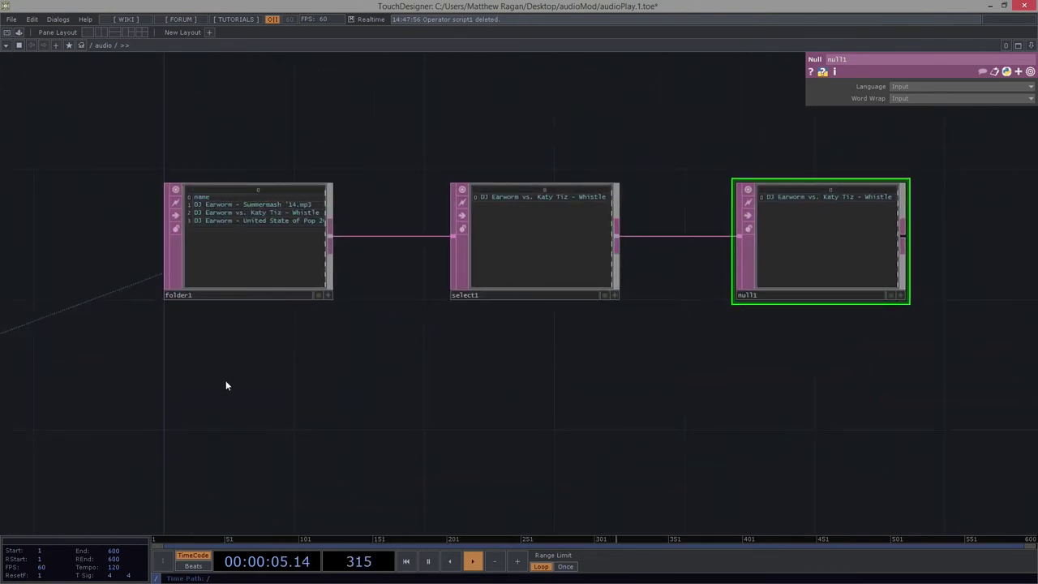
{"action": "key", "text": "Tab"}
{"action": "type", "text": "audio file in"}
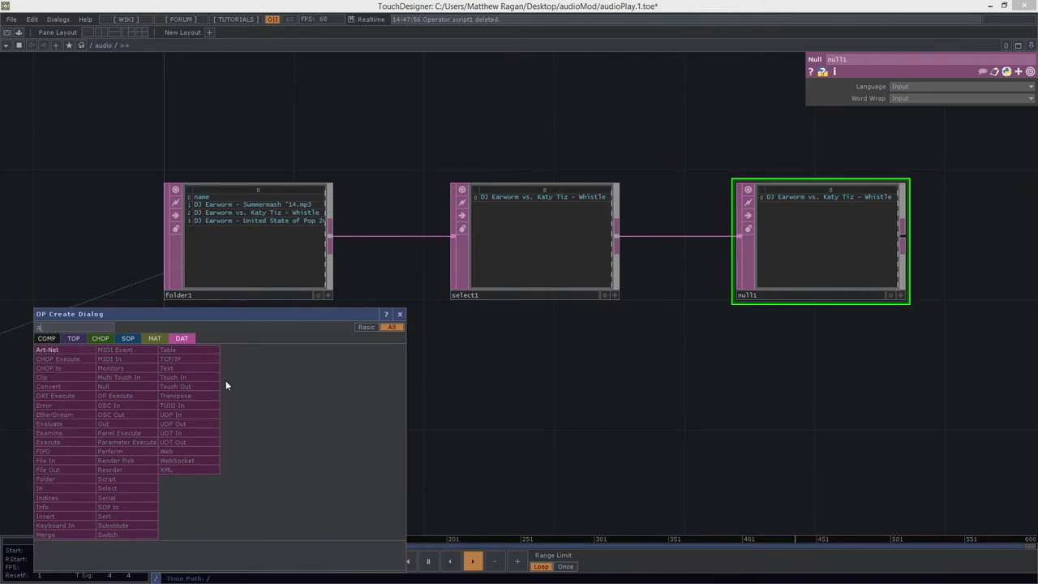
{"action": "key", "text": "Tab"}
{"action": "key", "text": "Tab"}
{"action": "key", "text": "Tab"}
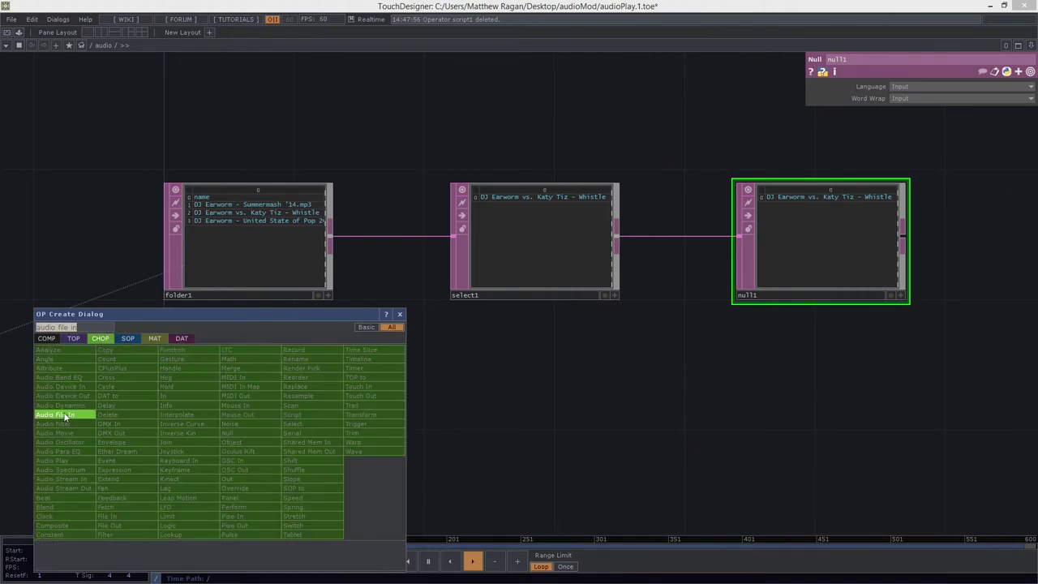
{"action": "key", "text": "Return"}
{"action": "left_click", "coordinate": [259, 417]}
{"action": "left_click_drag", "start_coordinate": [260, 412], "coordinate": [241, 431]}
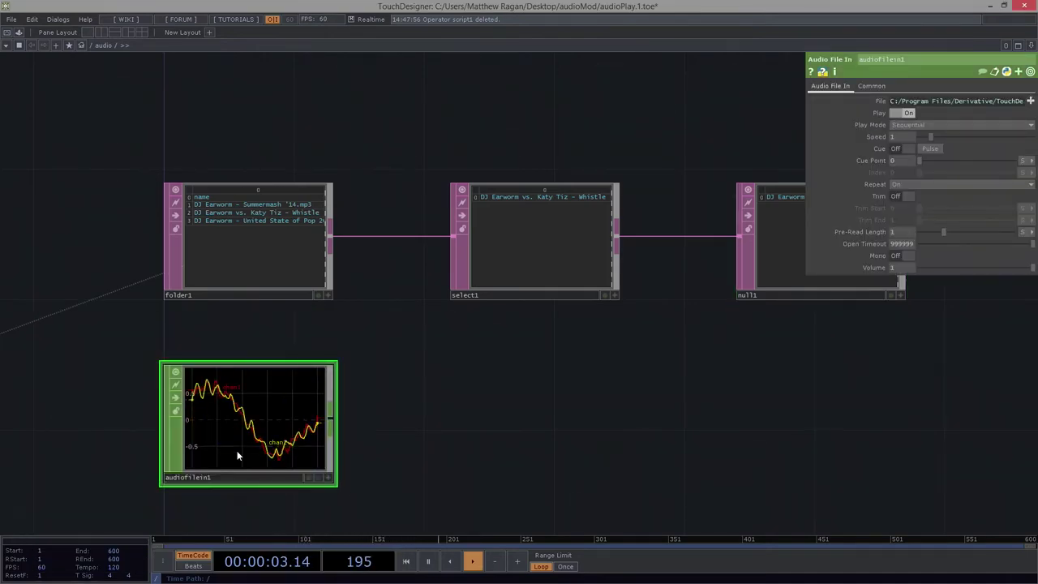
{"action": "left_click_drag", "start_coordinate": [269, 491], "coordinate": [223, 332]}
{"action": "left_click_drag", "start_coordinate": [212, 295], "coordinate": [212, 373]}
{"action": "left_click_drag", "start_coordinate": [333, 259], "coordinate": [331, 291]}
{"action": "scroll", "coordinate": [331, 293], "scroll_direction": "down", "scroll_amount": 3}
{"action": "left_click_drag", "start_coordinate": [678, 283], "coordinate": [228, 195]}
{"action": "left_click_drag", "start_coordinate": [227, 198], "coordinate": [227, 243]}
{"action": "key", "text": "h"}
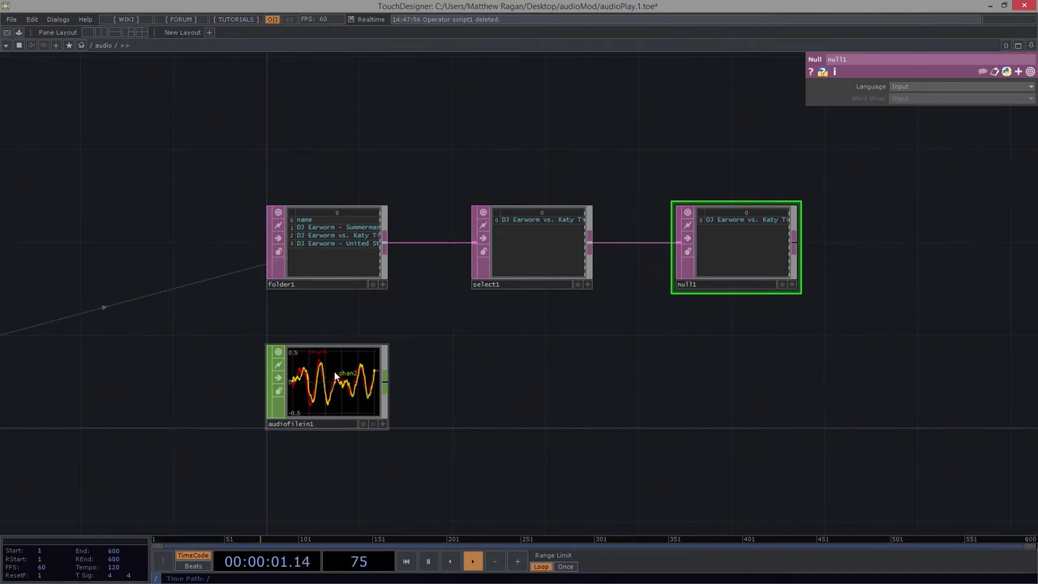
{"action": "right_click", "coordinate": [386, 380]}
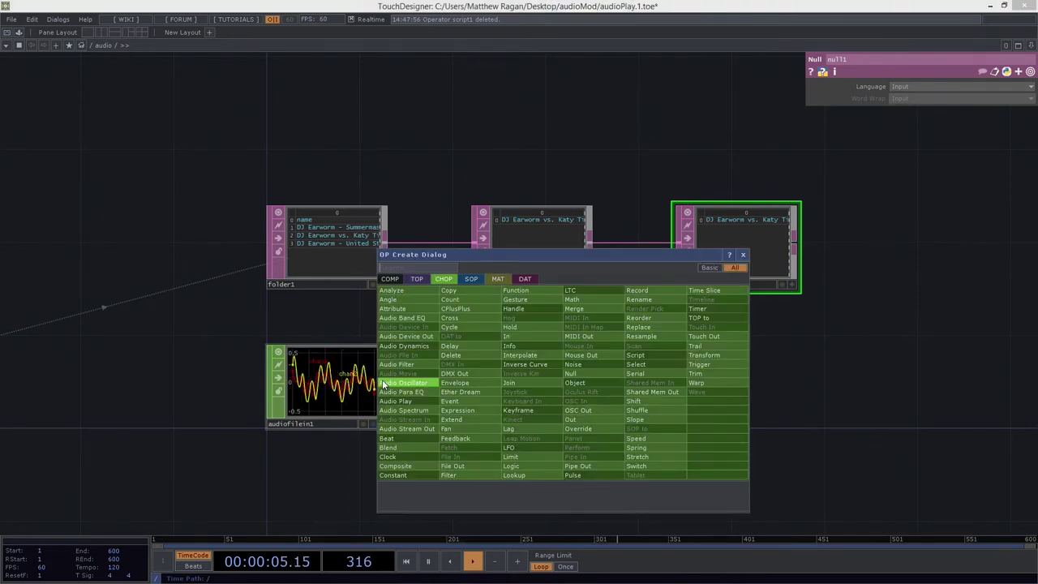
{"action": "left_click", "coordinate": [942, 412]}
{"action": "left_click", "coordinate": [386, 381]}
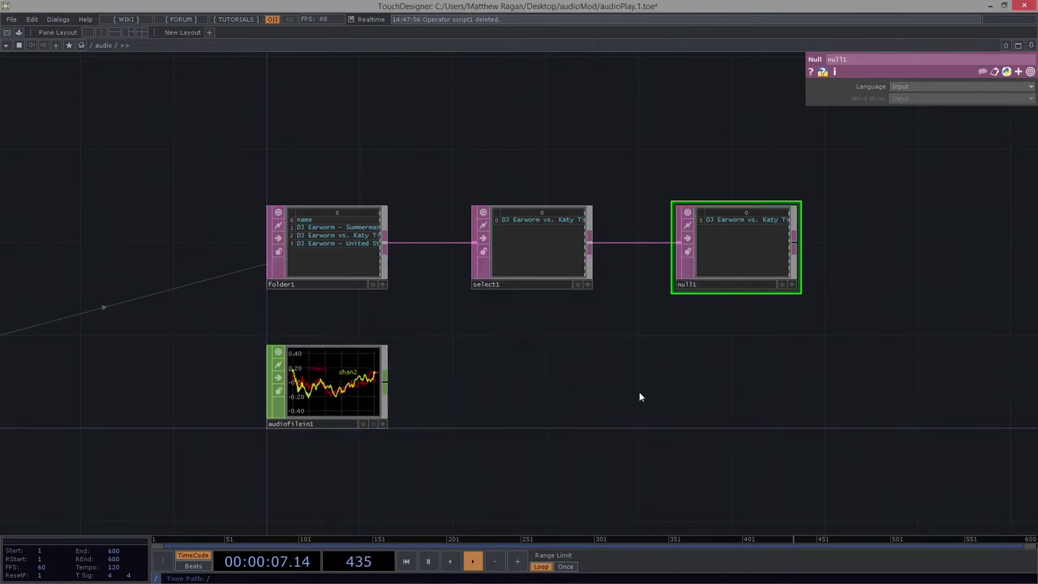
Step: Add an Audio Device Out CHOP below the Null DAT and connect the Audio File In CHOP's output to it
{"action": "key", "text": "Tab"}
{"action": "type", "text": "audio de"}
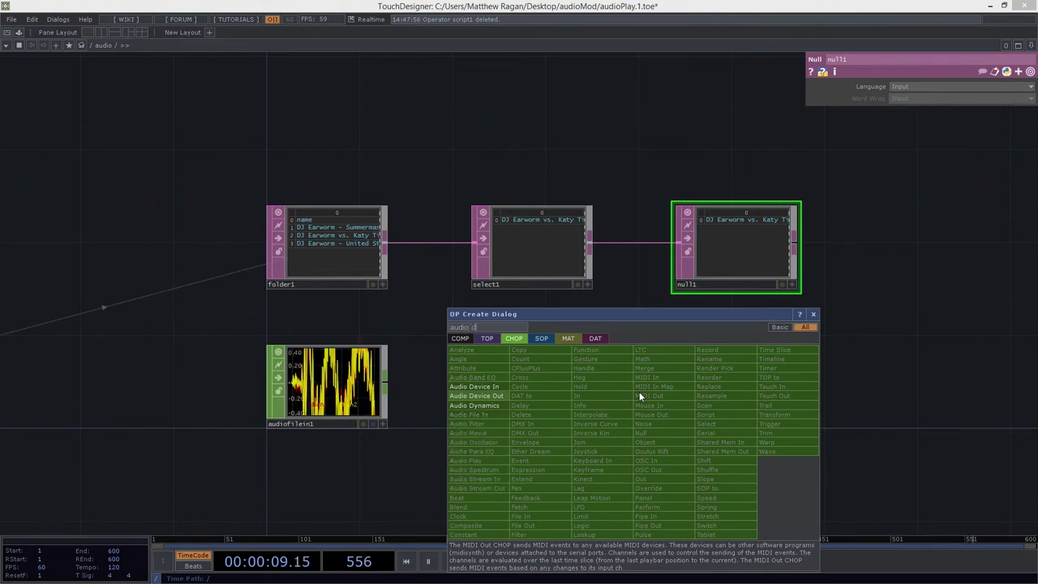
{"action": "left_click", "coordinate": [498, 398]}
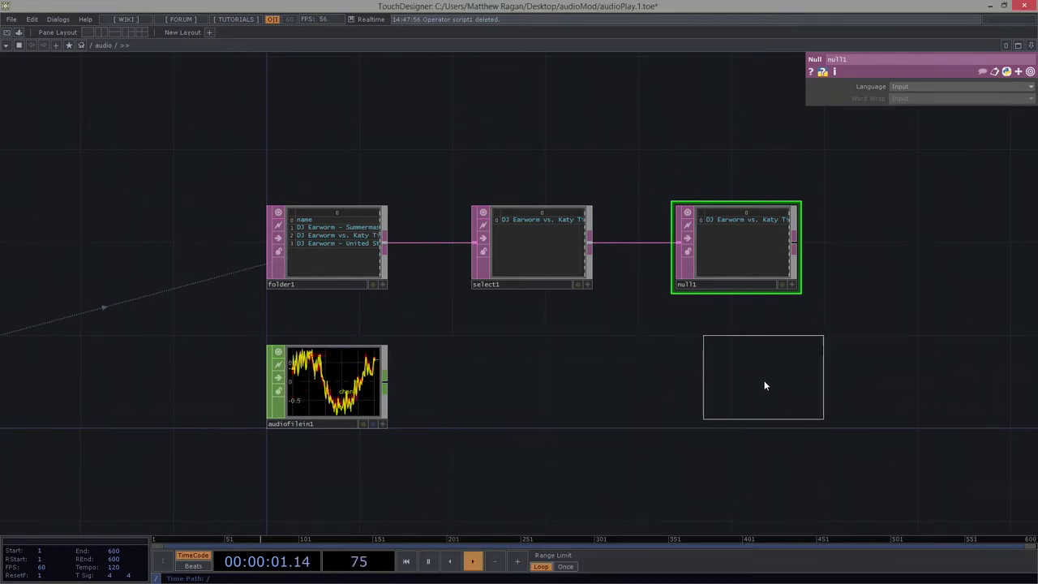
{"action": "left_click", "coordinate": [750, 382]}
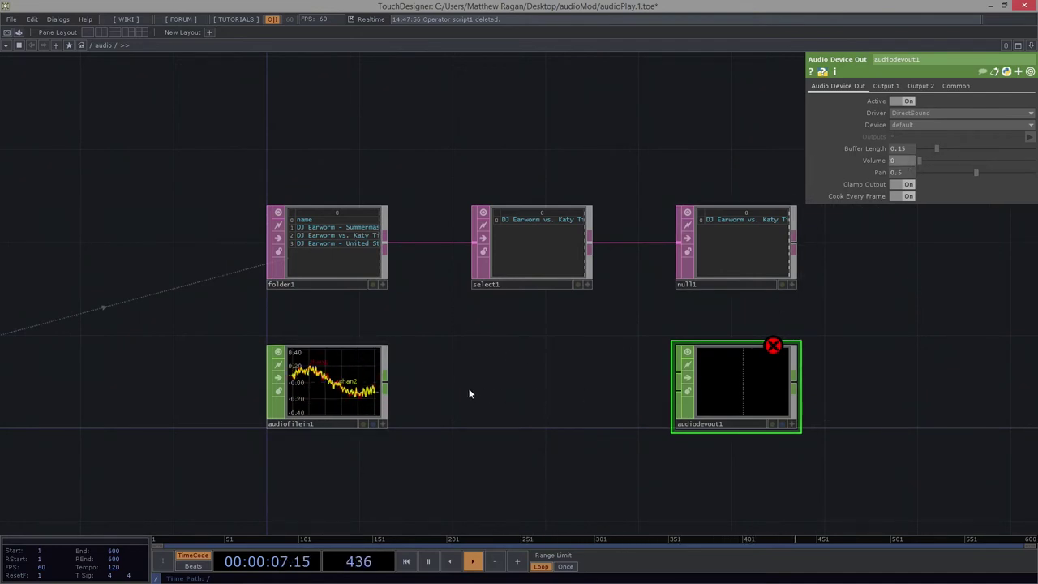
{"action": "left_click_drag", "start_coordinate": [387, 380], "coordinate": [688, 357]}
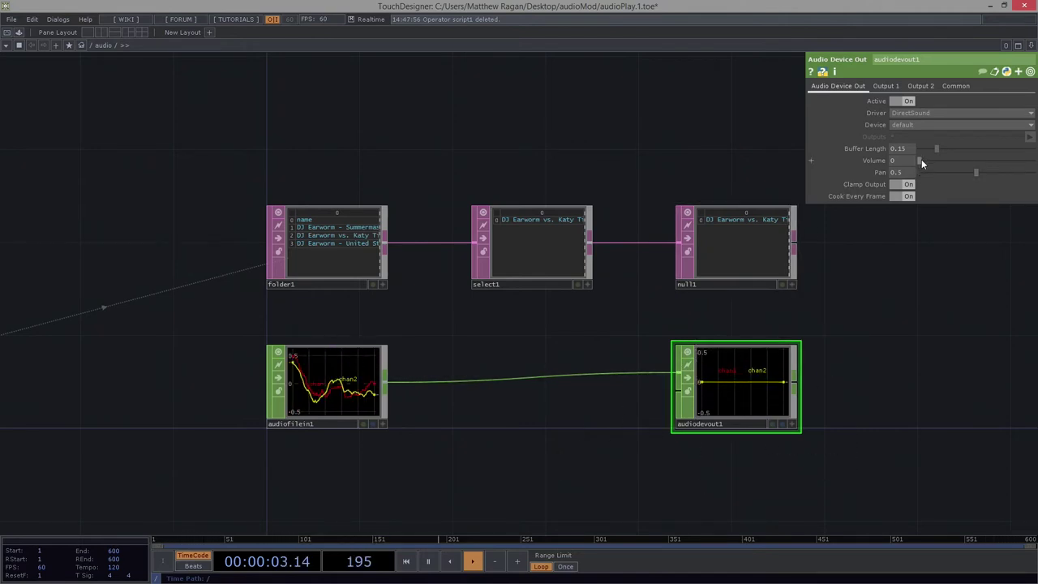
Step: Test the Audio Device Out's volume at 1 and return it to 0
{"action": "left_click_drag", "start_coordinate": [926, 158], "coordinate": [1035, 163]}
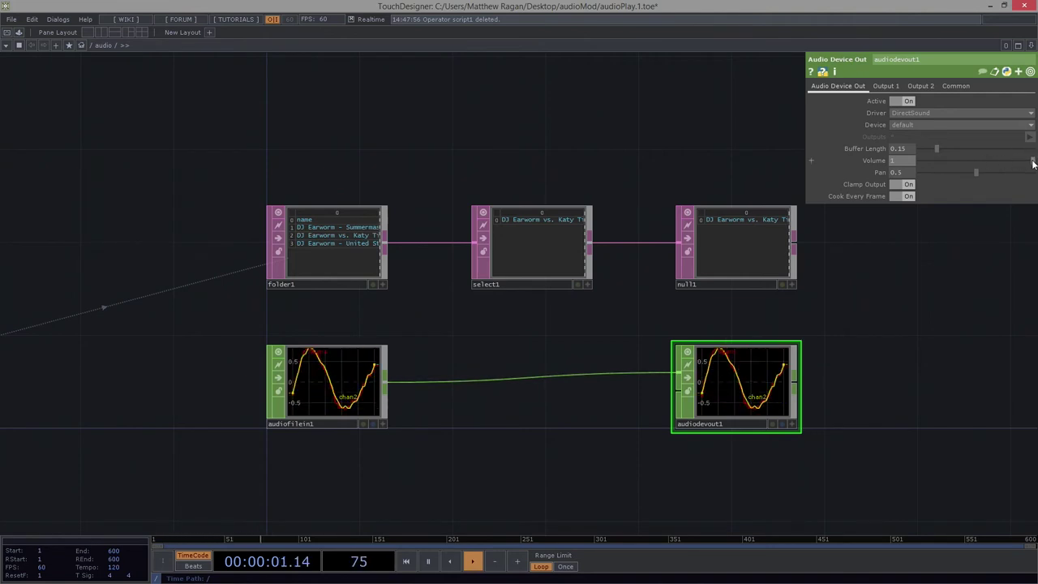
{"action": "left_click_drag", "start_coordinate": [1035, 163], "coordinate": [908, 180]}
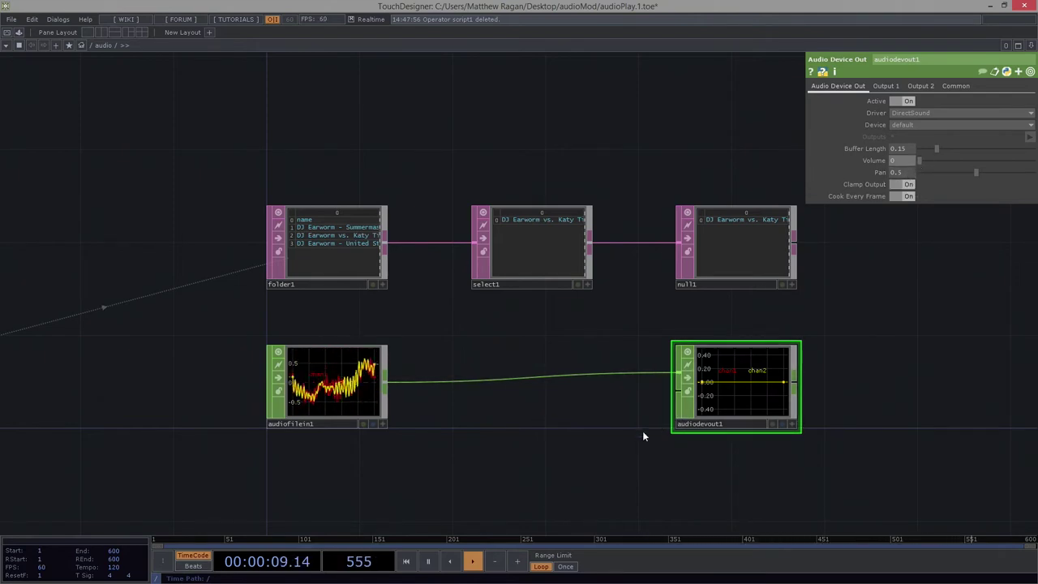
Step: Move the Audio Device Out CHOP farther right, past the Null DAT, to leave room after the Audio File In
{"action": "left_click_drag", "start_coordinate": [497, 434], "coordinate": [390, 442]}
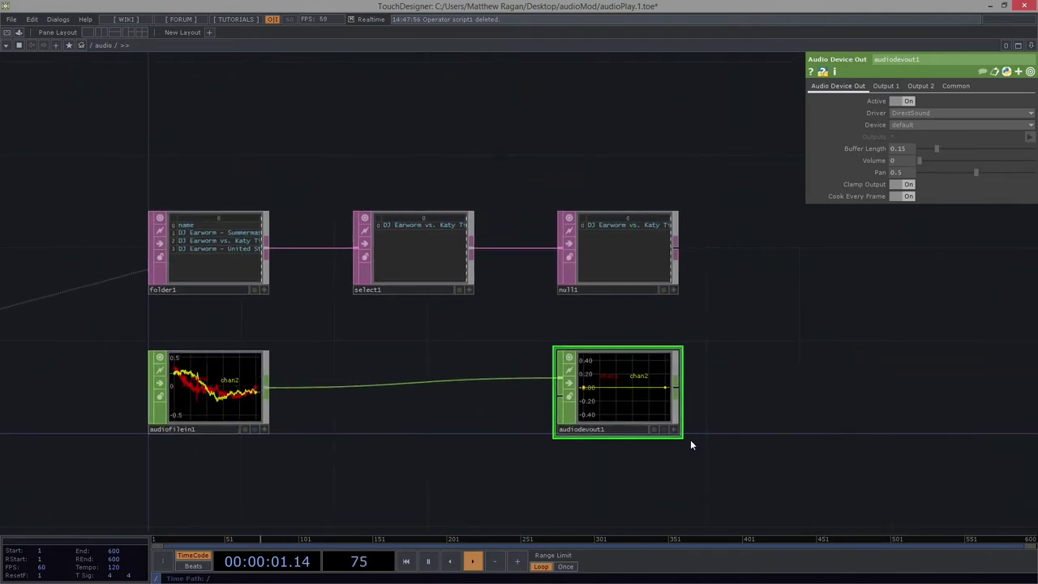
{"action": "left_click_drag", "start_coordinate": [719, 424], "coordinate": [550, 333]}
{"action": "scroll", "coordinate": [532, 323], "scroll_direction": "down", "scroll_amount": 2}
{"action": "left_click_drag", "start_coordinate": [465, 312], "coordinate": [742, 310], "text": "alt"}
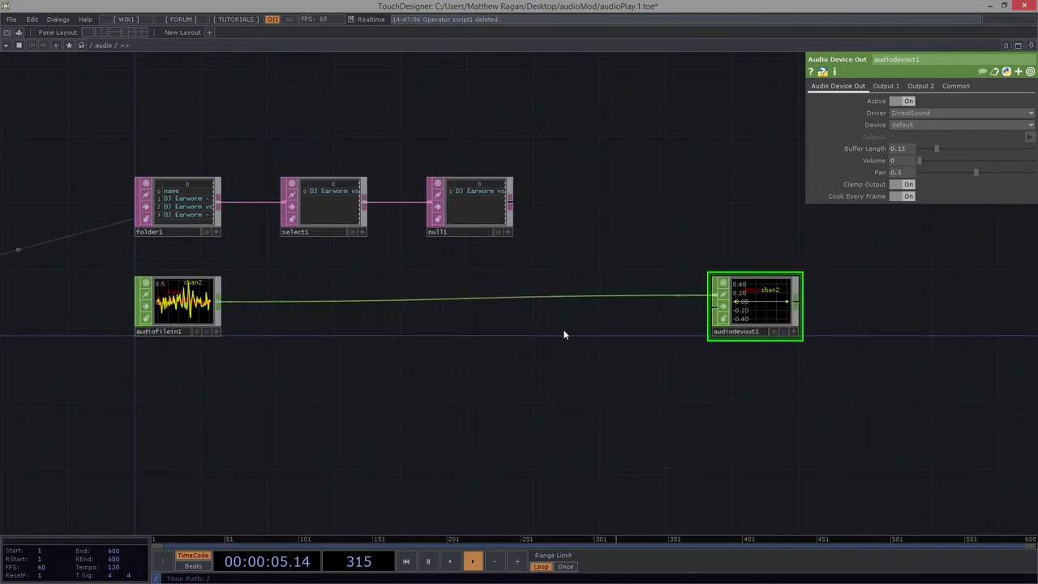
Step: Show the expression behind the Audio File In CHOP's File parameter and inspect the track row in the Null DAT
{"action": "scroll", "coordinate": [481, 317], "scroll_direction": "up", "scroll_amount": 3}
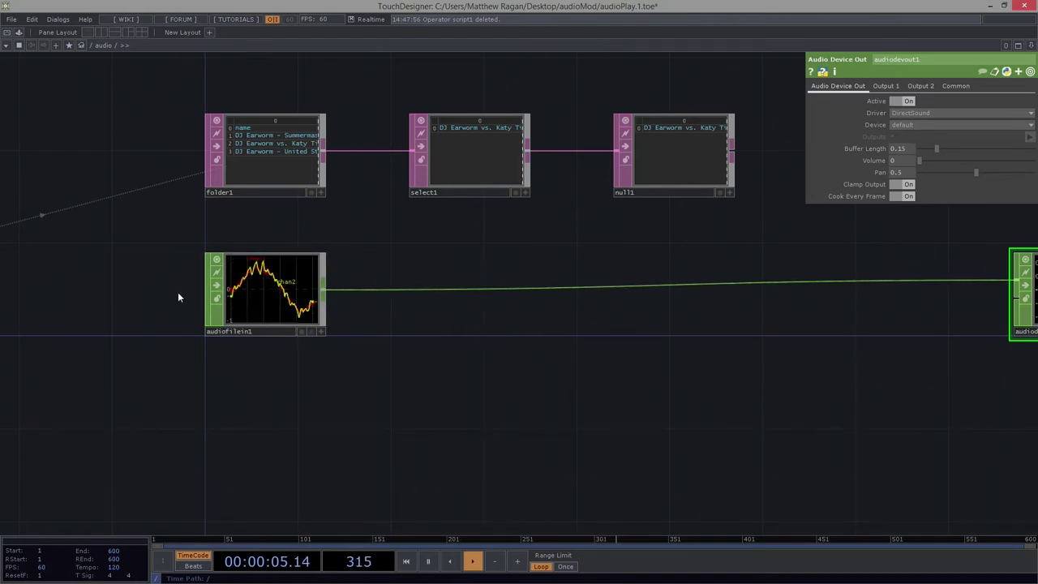
{"action": "left_click_drag", "start_coordinate": [369, 359], "coordinate": [363, 382]}
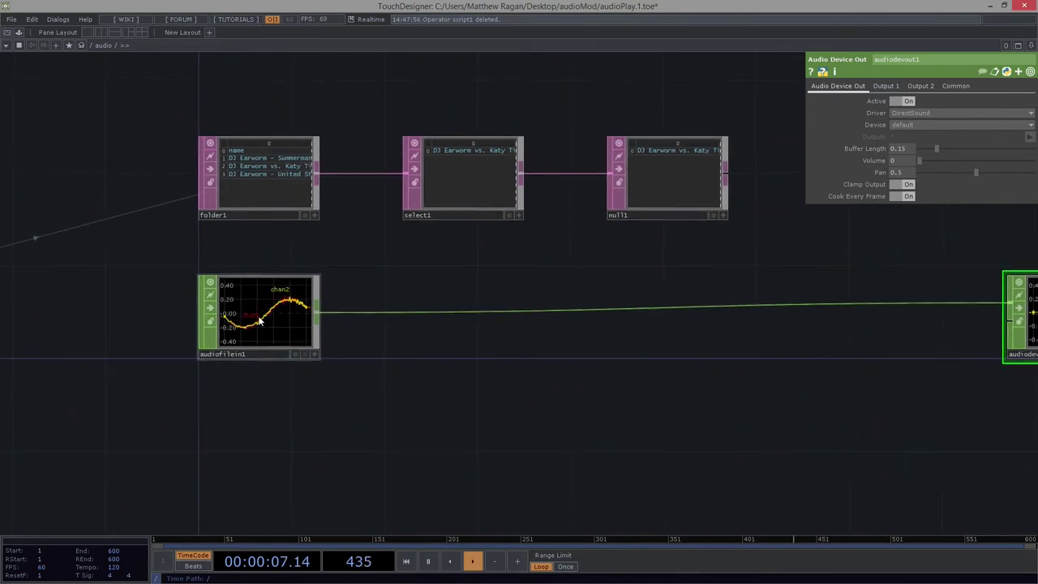
{"action": "left_click_drag", "start_coordinate": [354, 262], "coordinate": [231, 338]}
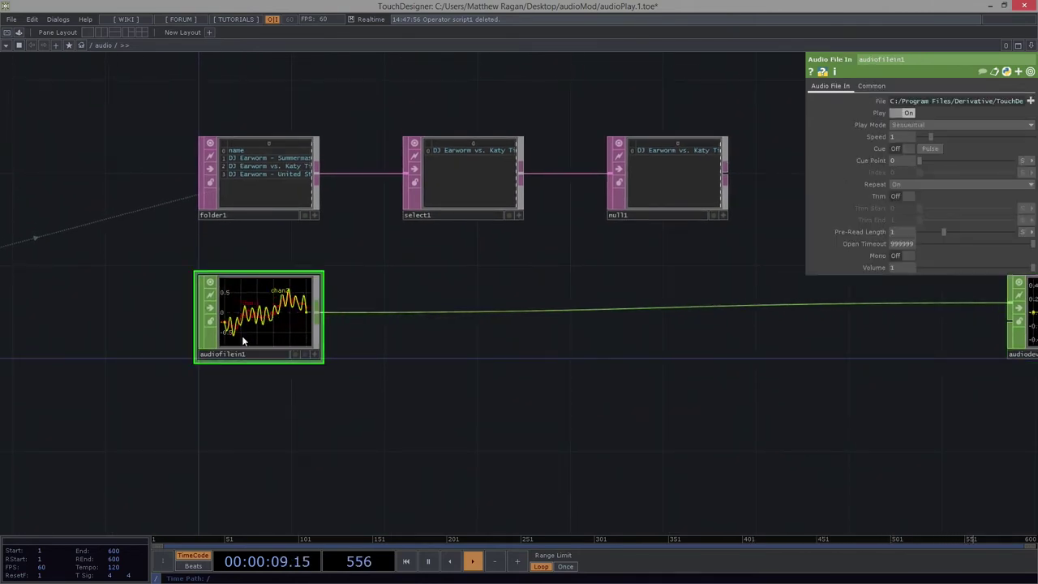
{"action": "left_click", "coordinate": [879, 103]}
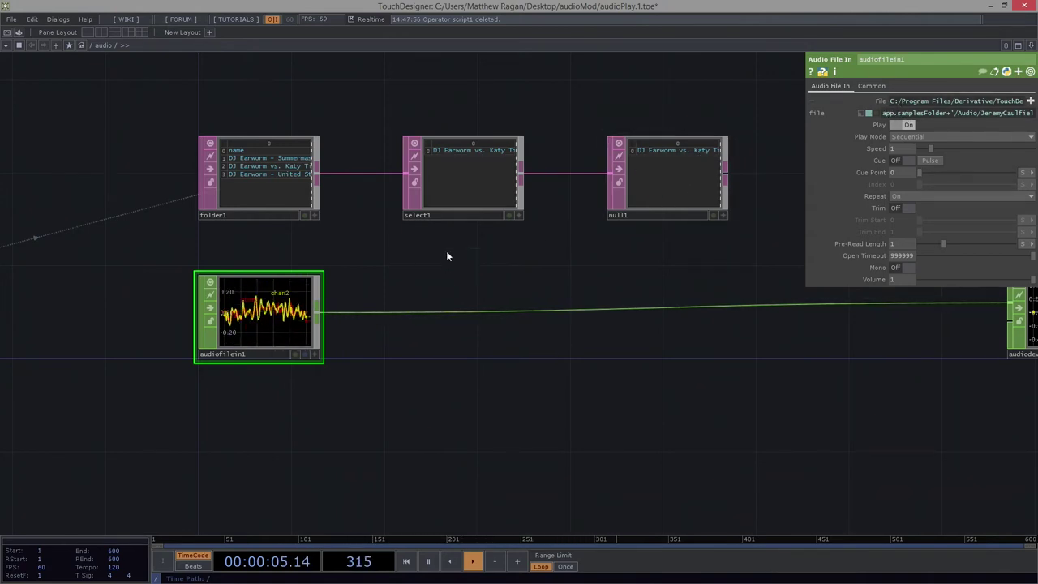
{"action": "scroll", "coordinate": [672, 227], "scroll_direction": "up", "scroll_amount": 6}
{"action": "scroll", "coordinate": [601, 314], "scroll_direction": "up", "scroll_amount": 2}
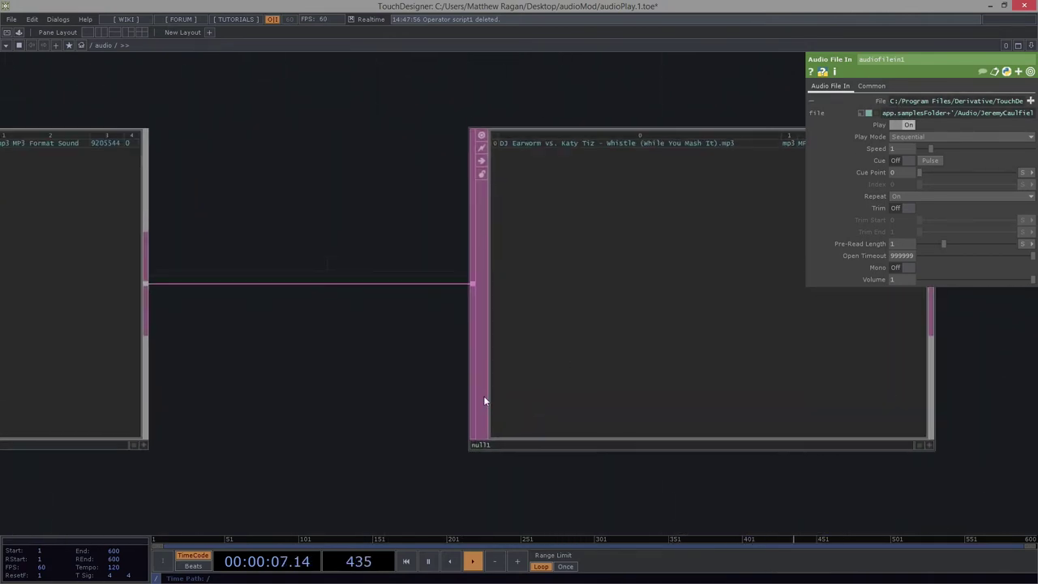
{"action": "left_click_drag", "start_coordinate": [176, 346], "coordinate": [559, 318]}
{"action": "scroll", "coordinate": [559, 318], "scroll_direction": "down", "scroll_amount": 4}
{"action": "left_click_drag", "start_coordinate": [395, 438], "coordinate": [591, 421]}
Step: In the Folder DAT, turn off the Extension, Type, Size and Depth columns and turn on the Path column
{"action": "right_click_drag", "start_coordinate": [353, 121], "coordinate": [221, 341]}
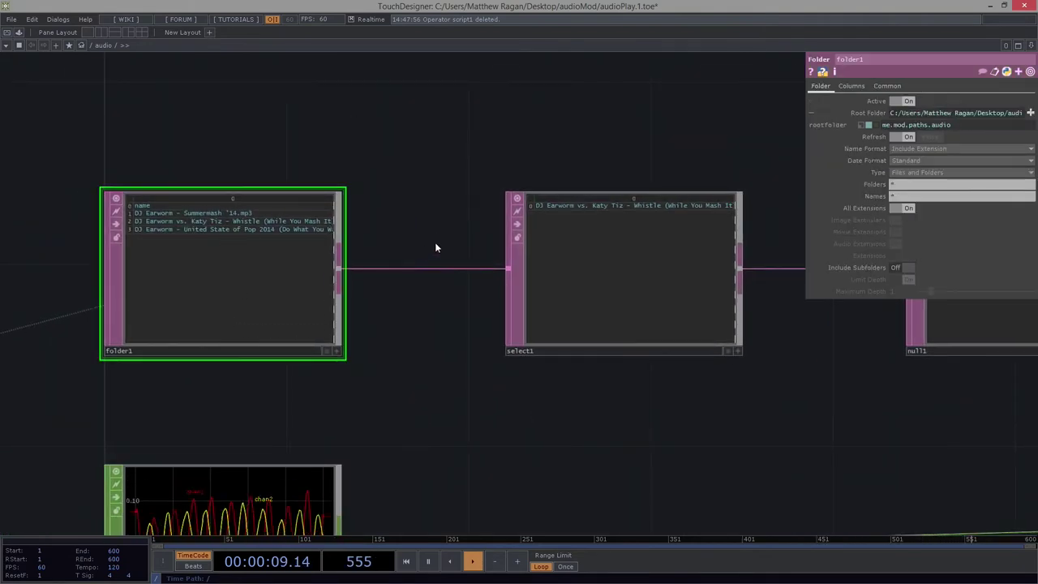
{"action": "left_click", "coordinate": [851, 87]}
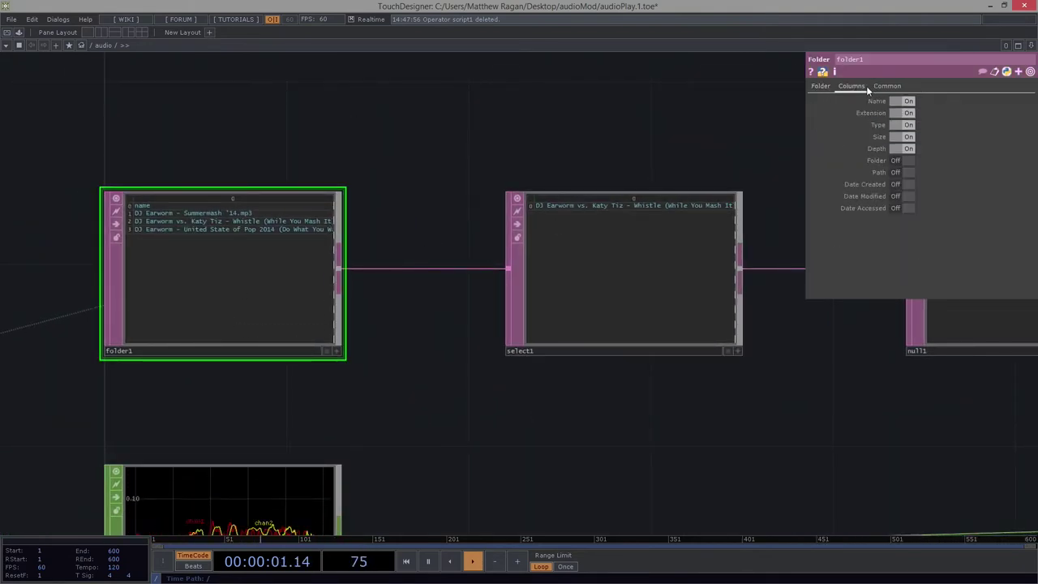
{"action": "left_click", "coordinate": [900, 113]}
{"action": "left_click", "coordinate": [904, 126]}
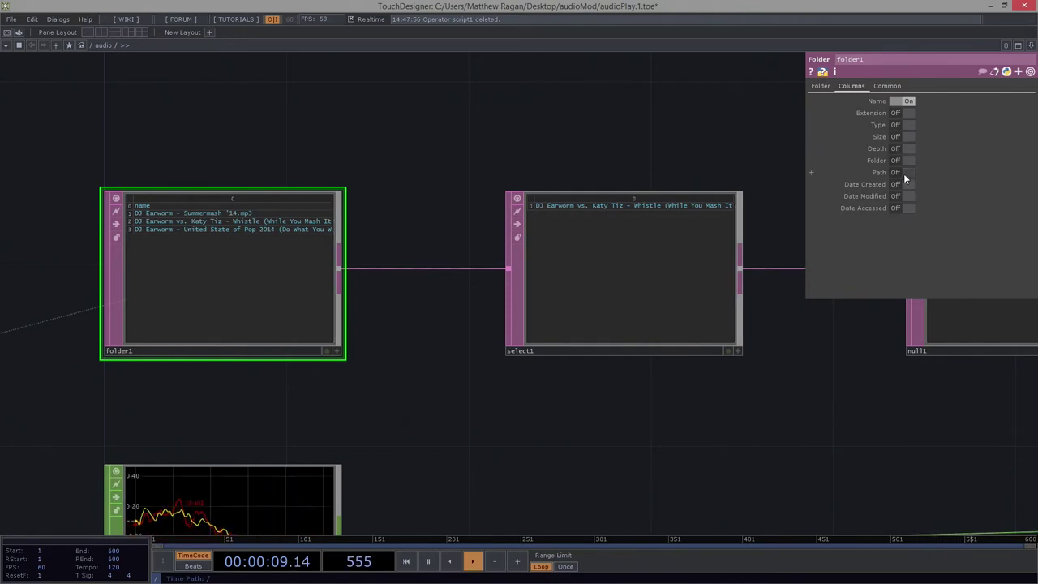
{"action": "left_click", "coordinate": [903, 171]}
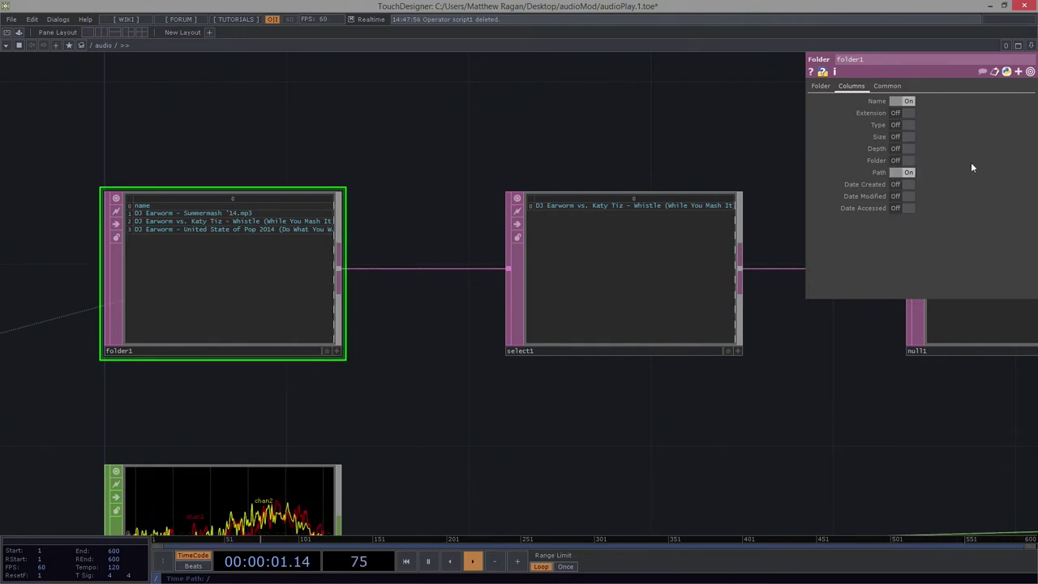
{"action": "scroll", "coordinate": [167, 227], "scroll_direction": "up", "scroll_amount": 4}
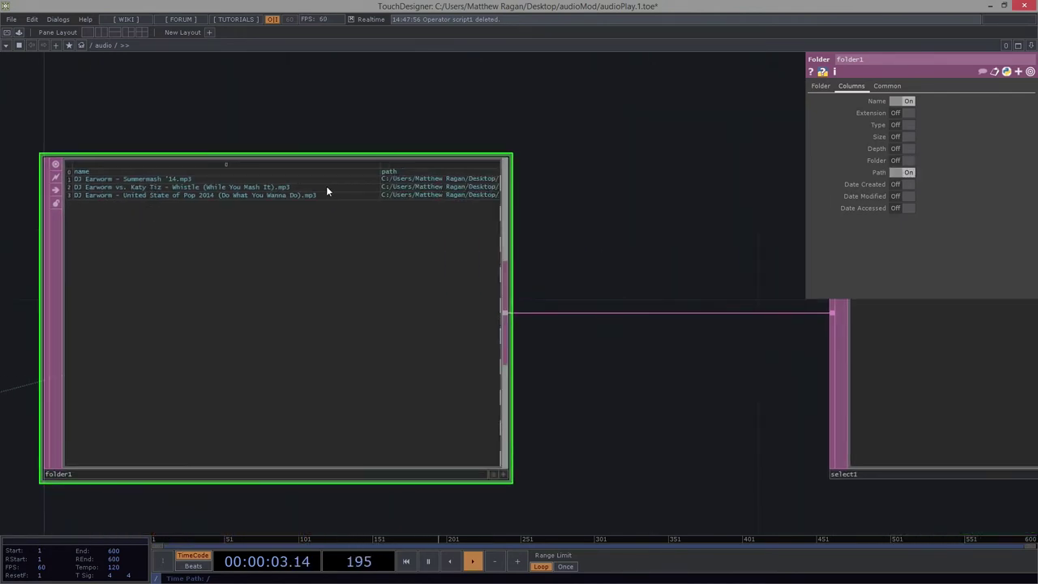
{"action": "scroll", "coordinate": [541, 181], "scroll_direction": "down", "scroll_amount": 4}
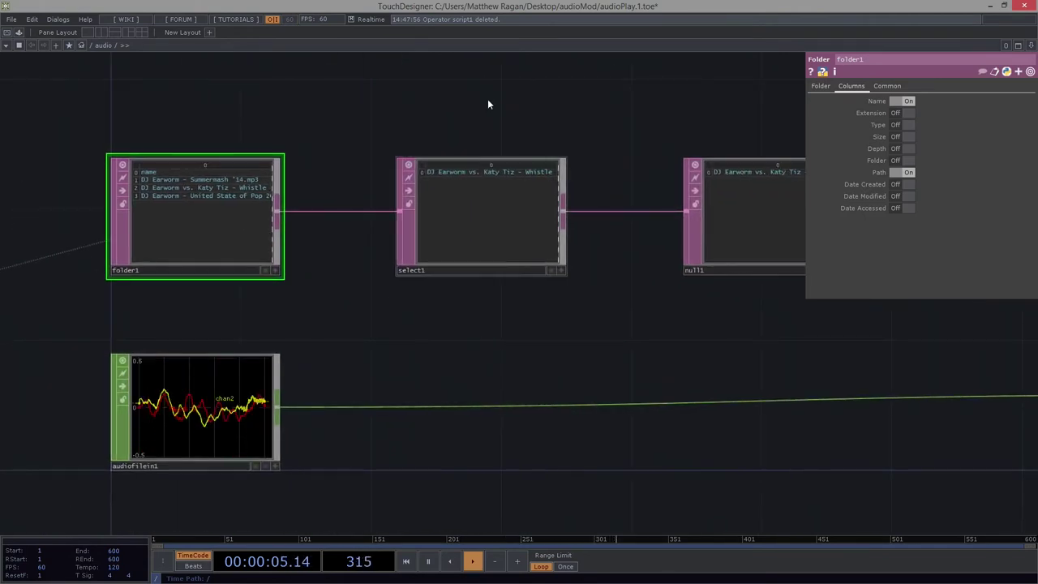
Step: Inspect the Select and Null DATs to check the name and path columns of the chosen track
{"action": "left_click", "coordinate": [511, 215]}
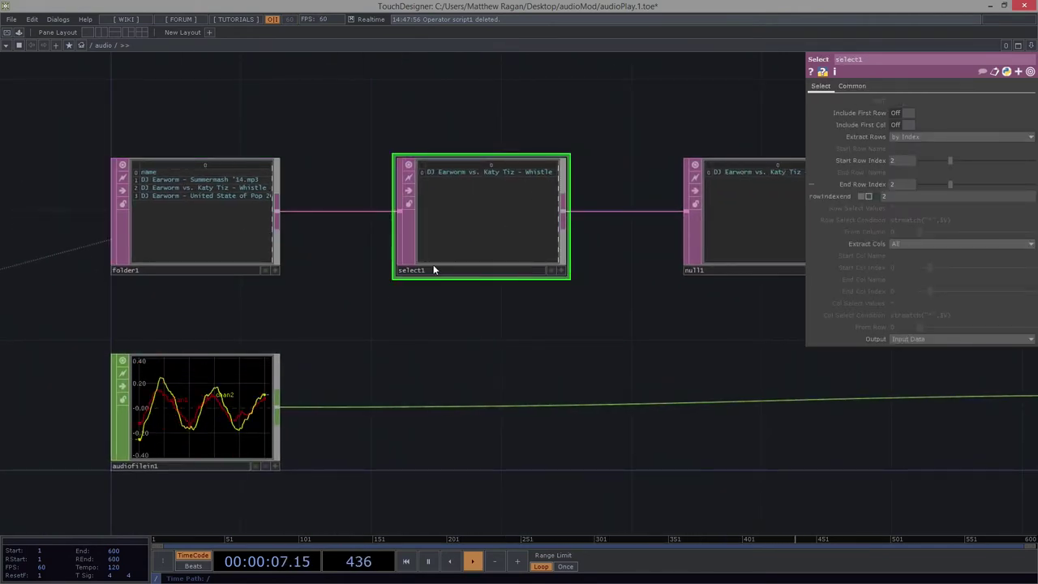
{"action": "scroll", "coordinate": [477, 182], "scroll_direction": "up", "scroll_amount": 3}
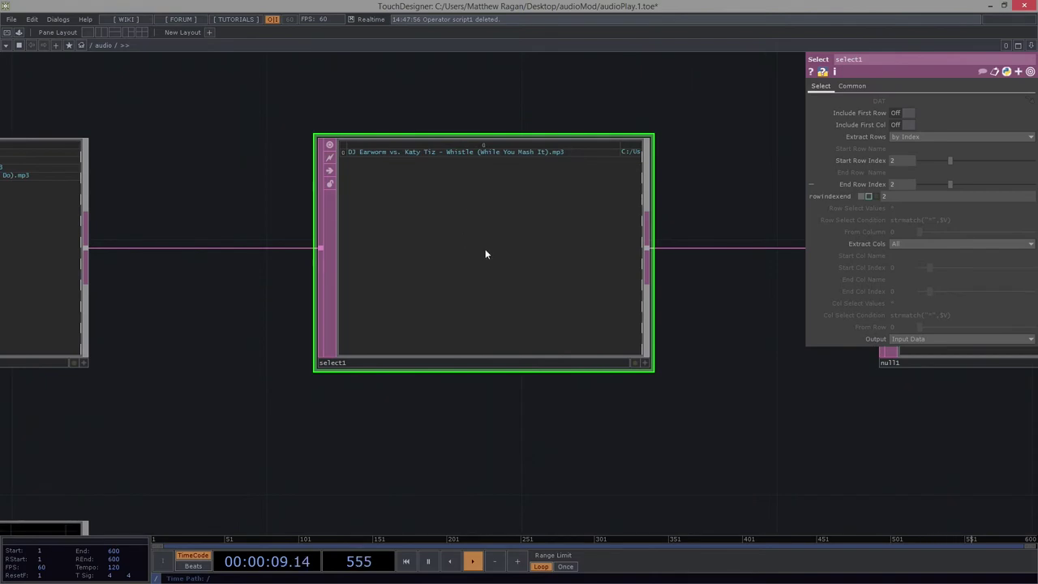
{"action": "scroll", "coordinate": [490, 250], "scroll_direction": "up", "scroll_amount": 2}
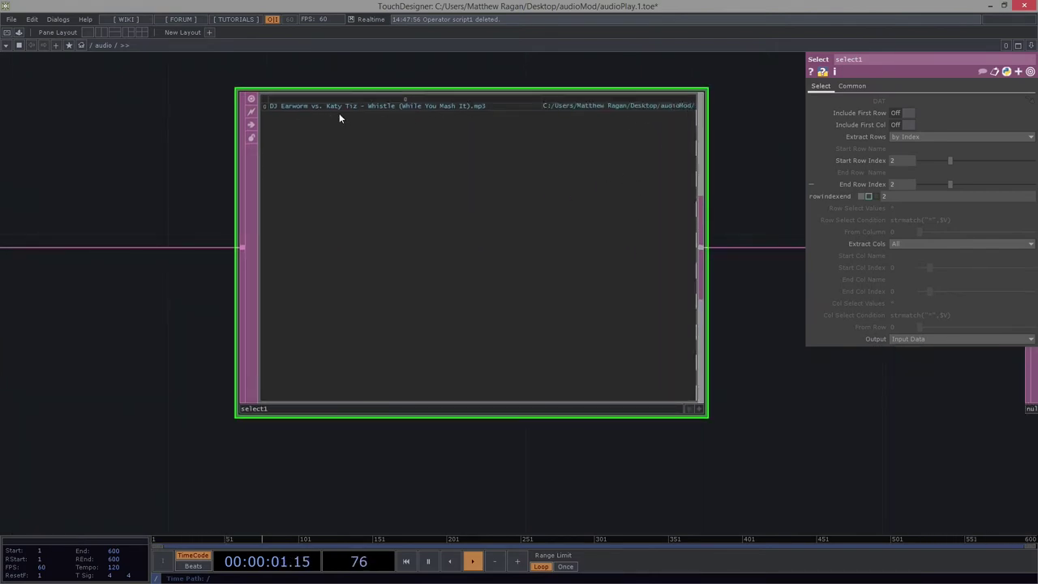
{"action": "scroll", "coordinate": [443, 165], "scroll_direction": "down", "scroll_amount": 3}
{"action": "left_click_drag", "start_coordinate": [559, 343], "coordinate": [249, 326]}
{"action": "left_click_drag", "start_coordinate": [565, 329], "coordinate": [554, 345]}
{"action": "left_click", "coordinate": [487, 264]}
{"action": "left_click_drag", "start_coordinate": [300, 322], "coordinate": [433, 222]}
{"action": "scroll", "coordinate": [433, 223], "scroll_direction": "down", "scroll_amount": 2}
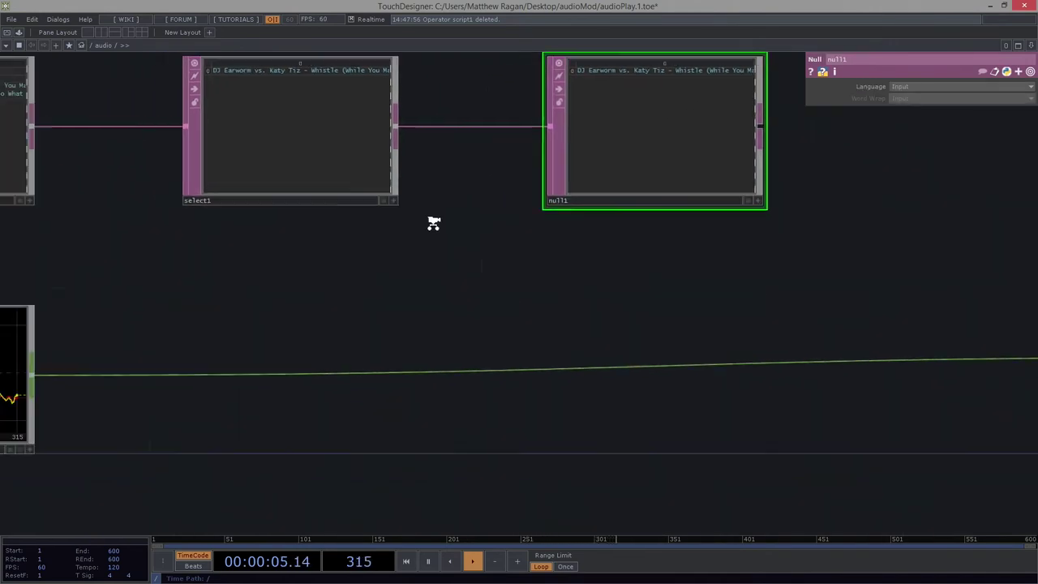
{"action": "scroll", "coordinate": [658, 106], "scroll_direction": "up", "scroll_amount": 5}
{"action": "left_click_drag", "start_coordinate": [822, 234], "coordinate": [813, 328]}
{"action": "scroll", "coordinate": [712, 144], "scroll_direction": "up", "scroll_amount": 3}
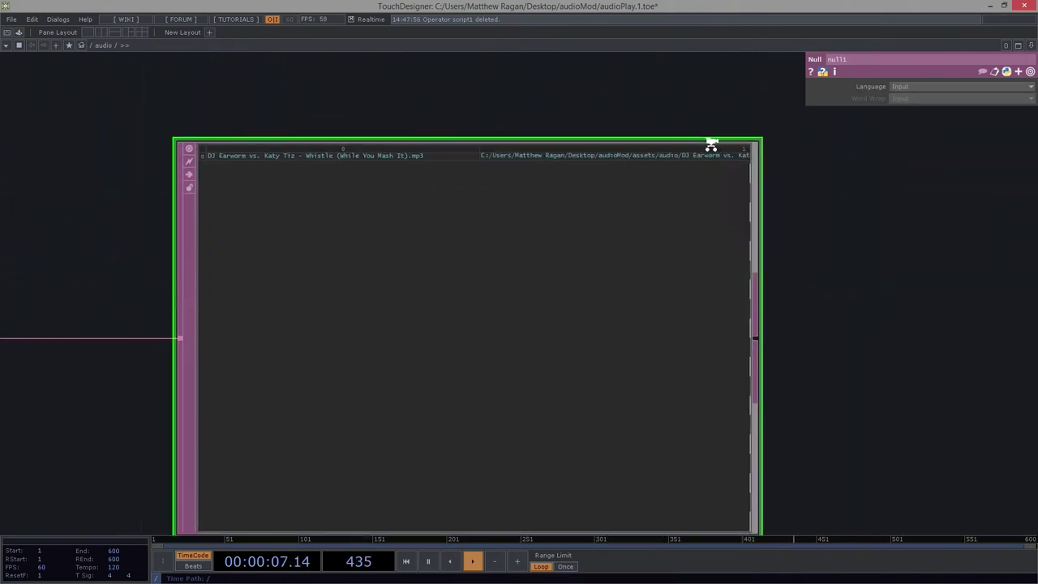
{"action": "middle_click_drag", "start_coordinate": [865, 272], "coordinate": [341, 406]}
{"action": "left_click_drag", "start_coordinate": [292, 486], "coordinate": [267, 303]}
Step: Rename the Null DAT at the end of the track selection chain to audioSelect
{"action": "left_click", "coordinate": [178, 348]}
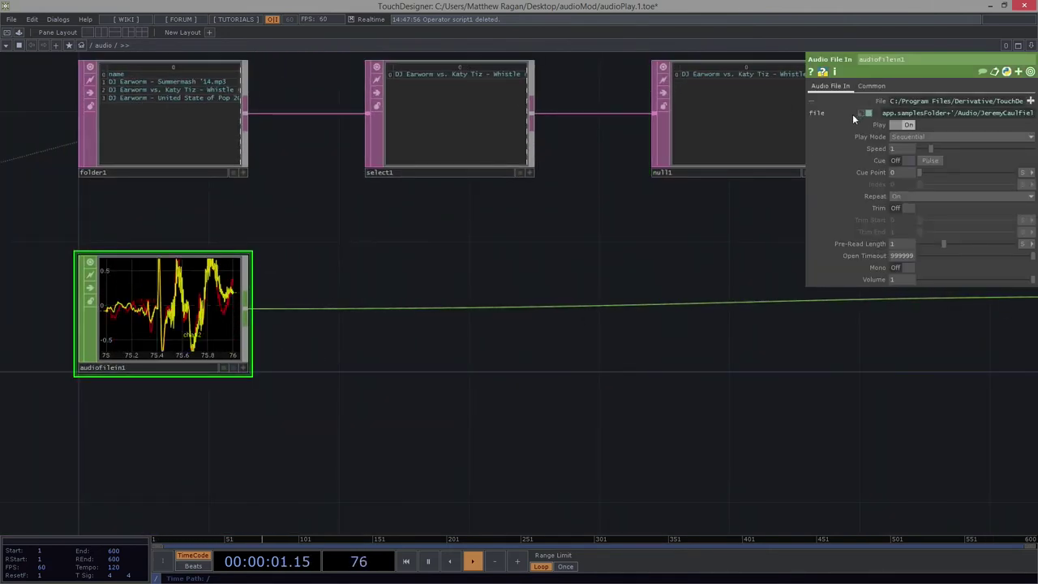
{"action": "left_click", "coordinate": [902, 114]}
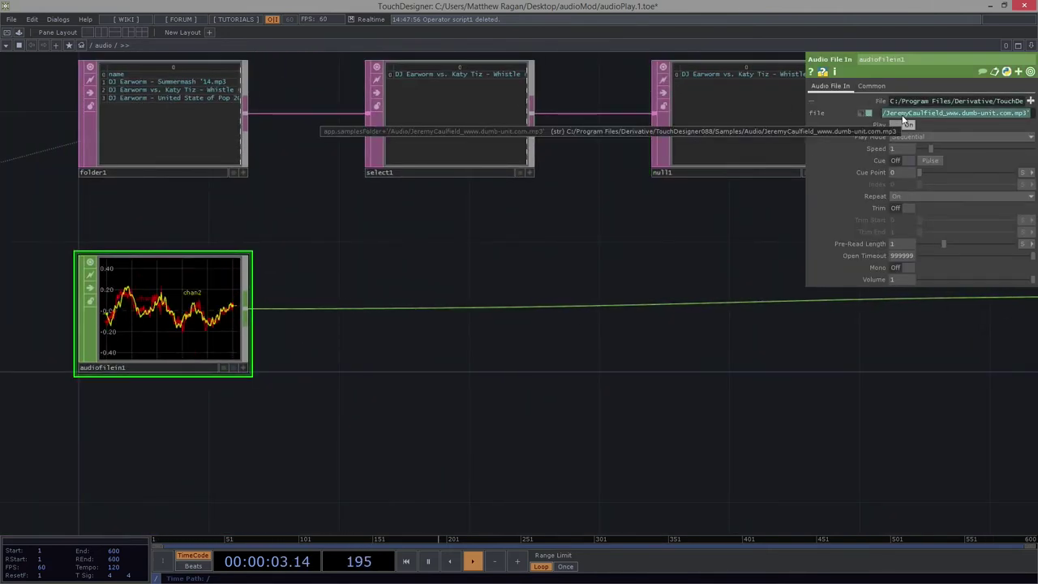
{"action": "left_click", "coordinate": [701, 172]}
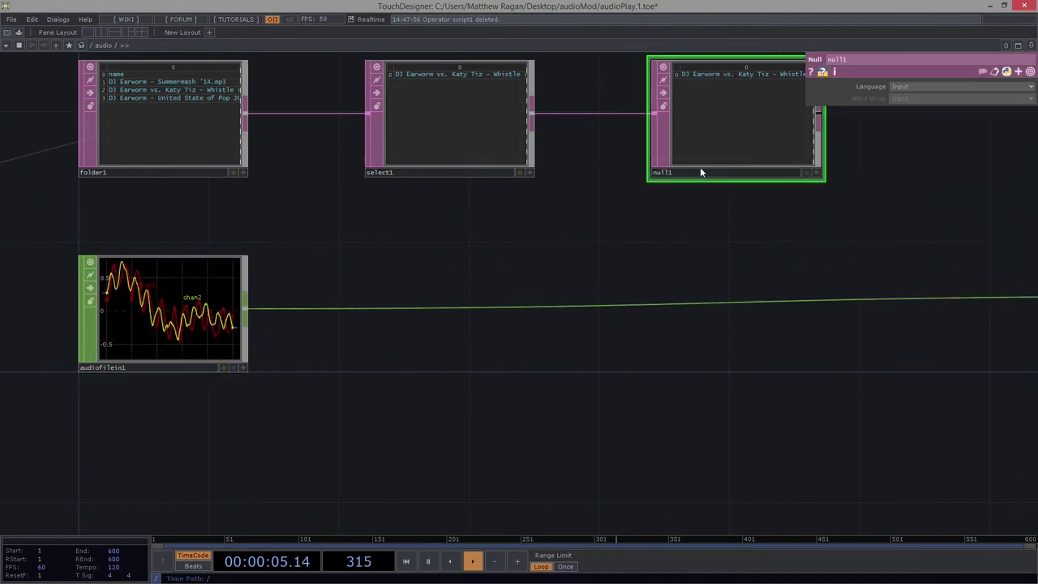
{"action": "left_click", "coordinate": [701, 172]}
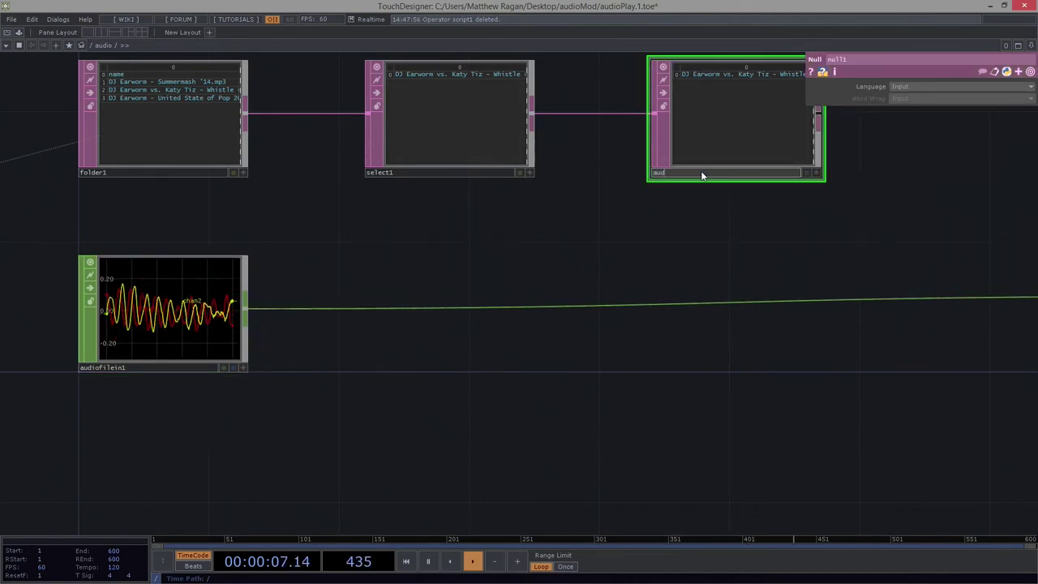
{"action": "type", "text": "audioSelect"}
{"action": "key", "text": "Return"}
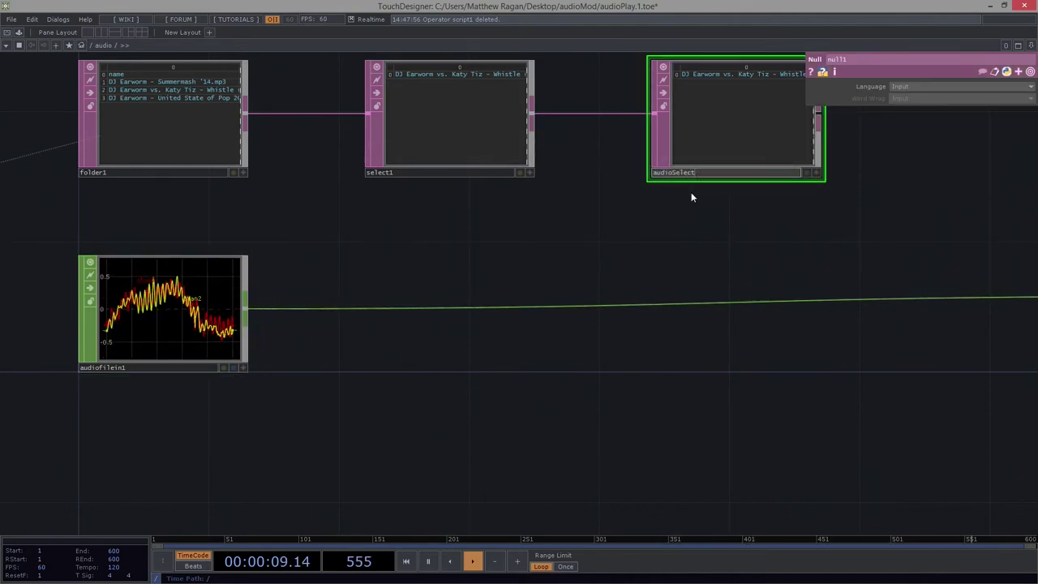
Step: Set the Audio File In CHOP's File expression to op('audioSelect')[0, 1] and check the full resolved path
{"action": "left_click", "coordinate": [203, 284]}
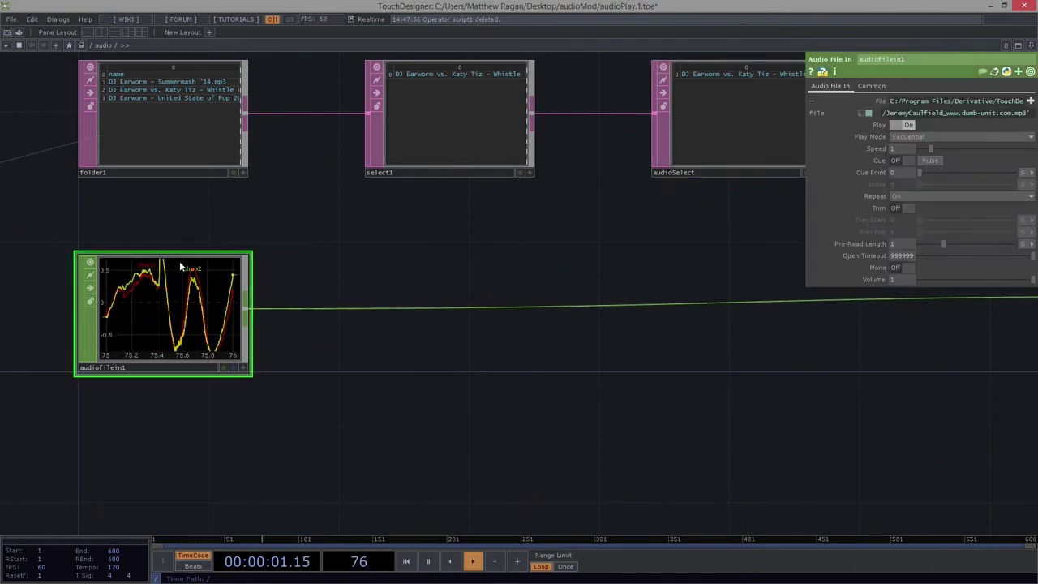
{"action": "left_click", "coordinate": [955, 112]}
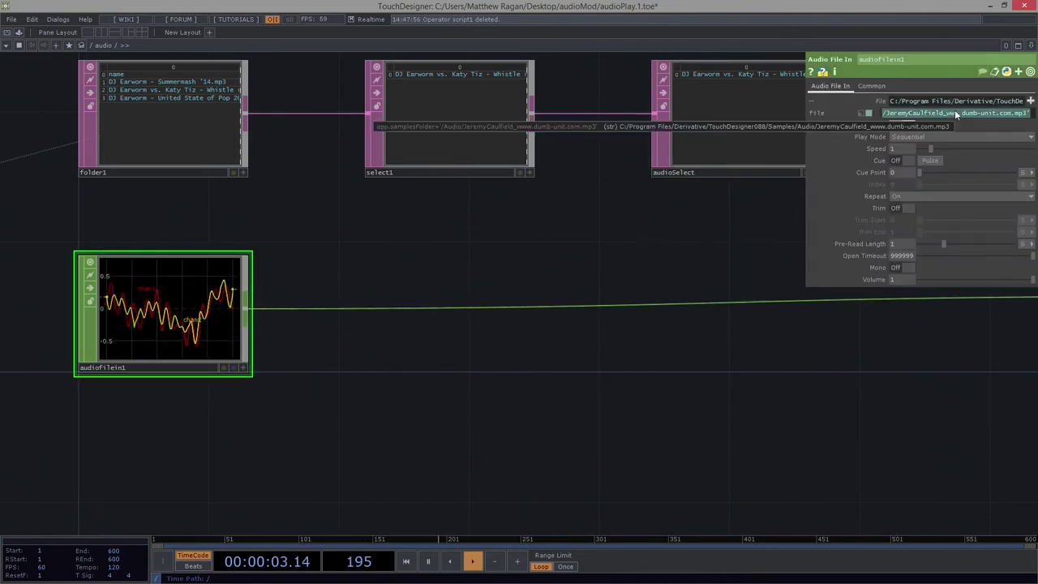
{"action": "type", "text": "op()"}
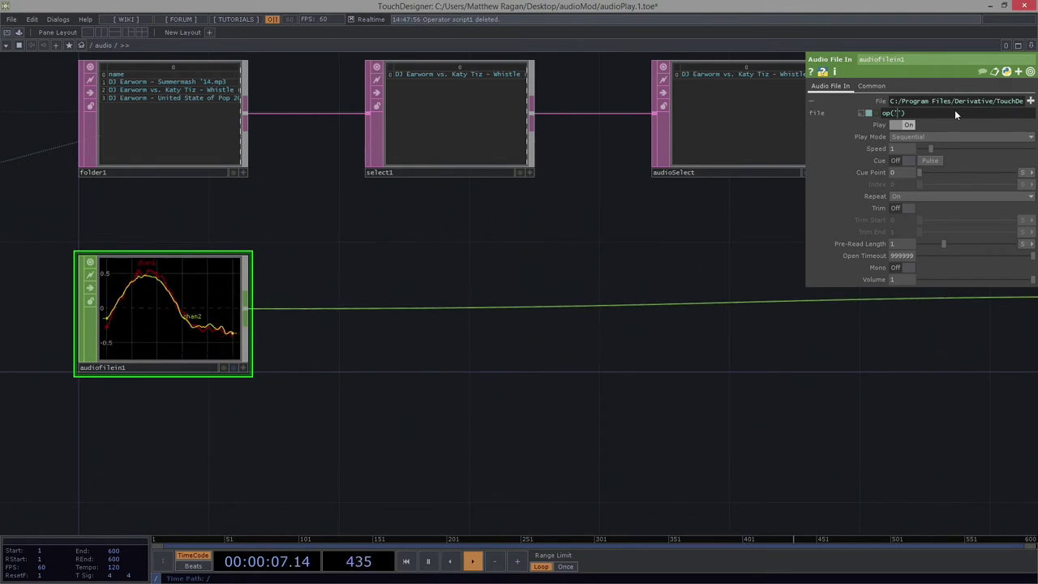
{"action": "type", "text": "'audioSelect"}
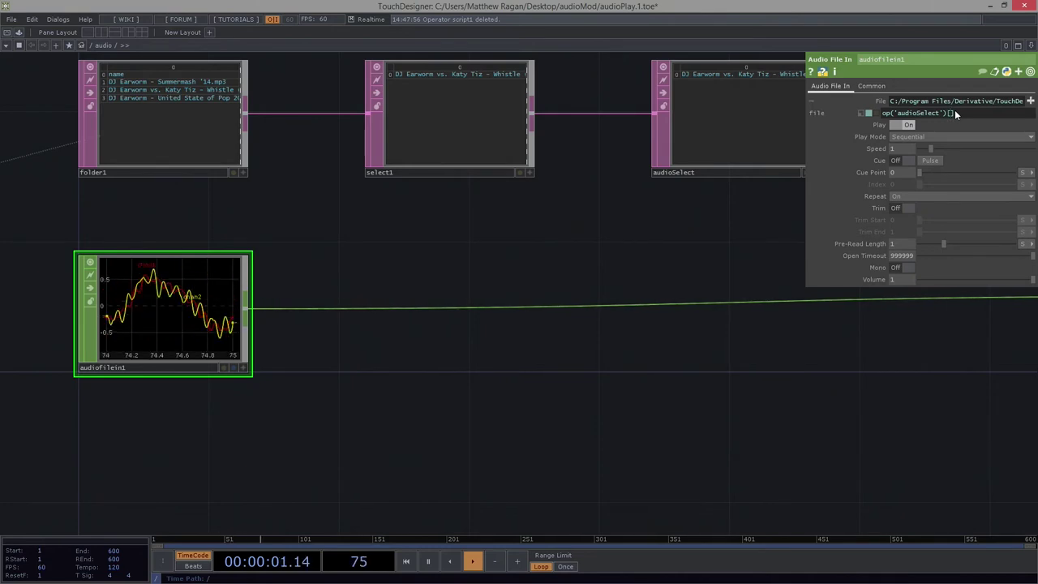
{"action": "type", "text": "["}
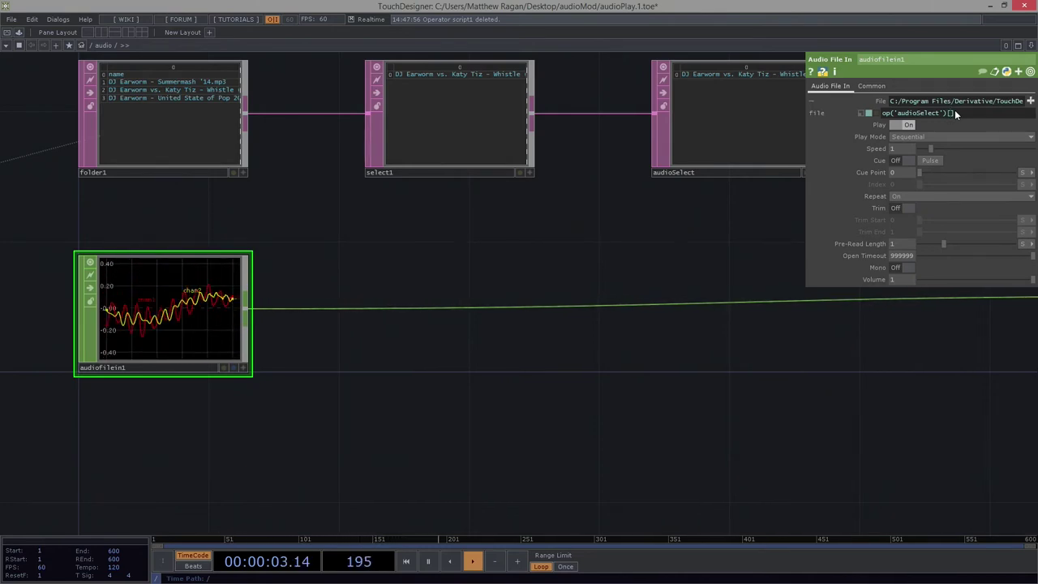
{"action": "type", "text": "0, "}
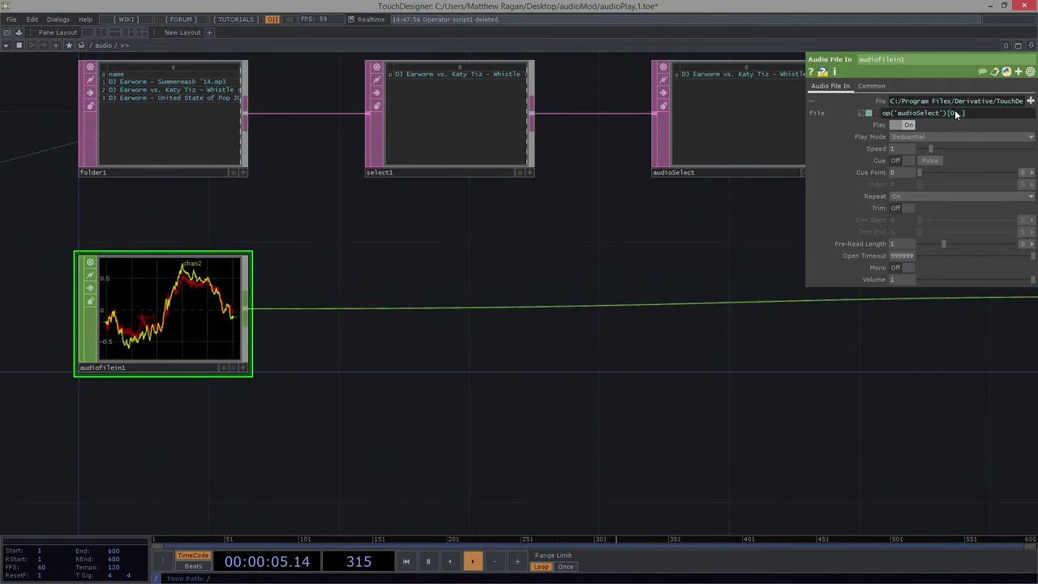
{"action": "type", "text": " 1"}
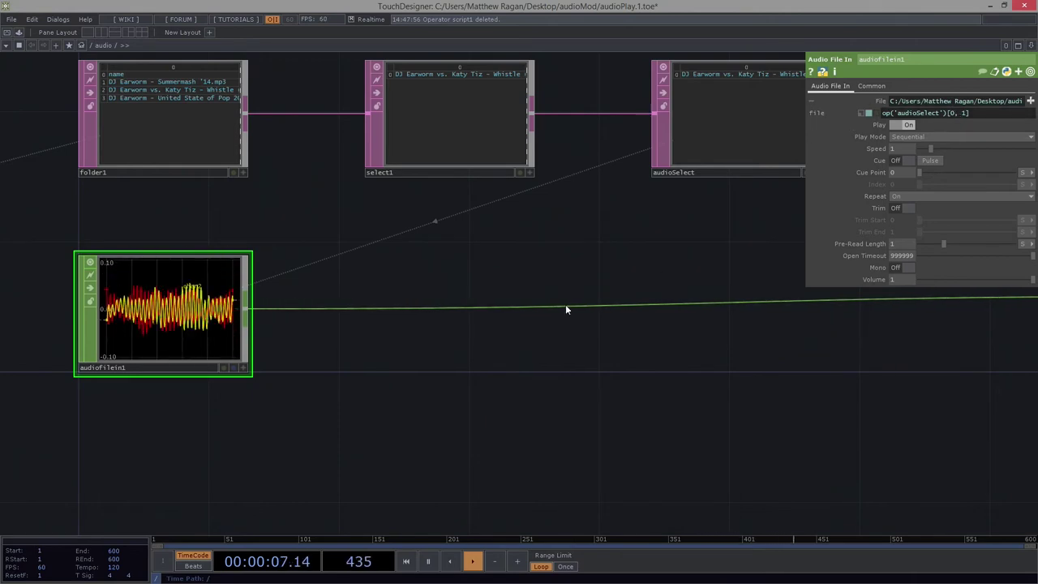
{"action": "left_click_drag", "start_coordinate": [795, 117], "coordinate": [614, 134]}
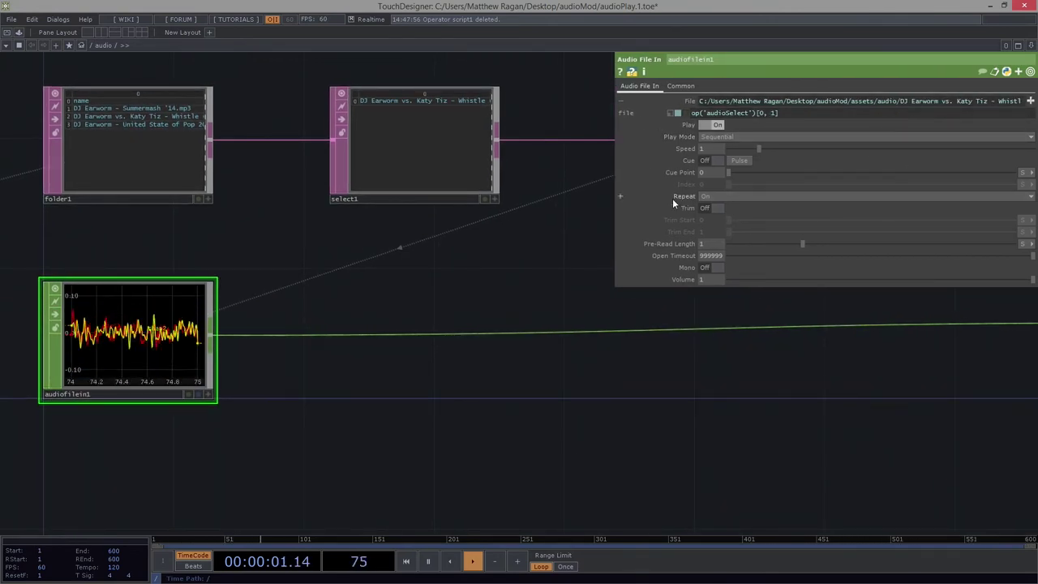
{"action": "left_click_drag", "start_coordinate": [612, 225], "coordinate": [794, 225]}
Step: Set both the Start Row Index and End Row Index of the Select DAT to 3
{"action": "scroll", "coordinate": [632, 113], "scroll_direction": "up", "scroll_amount": 5}
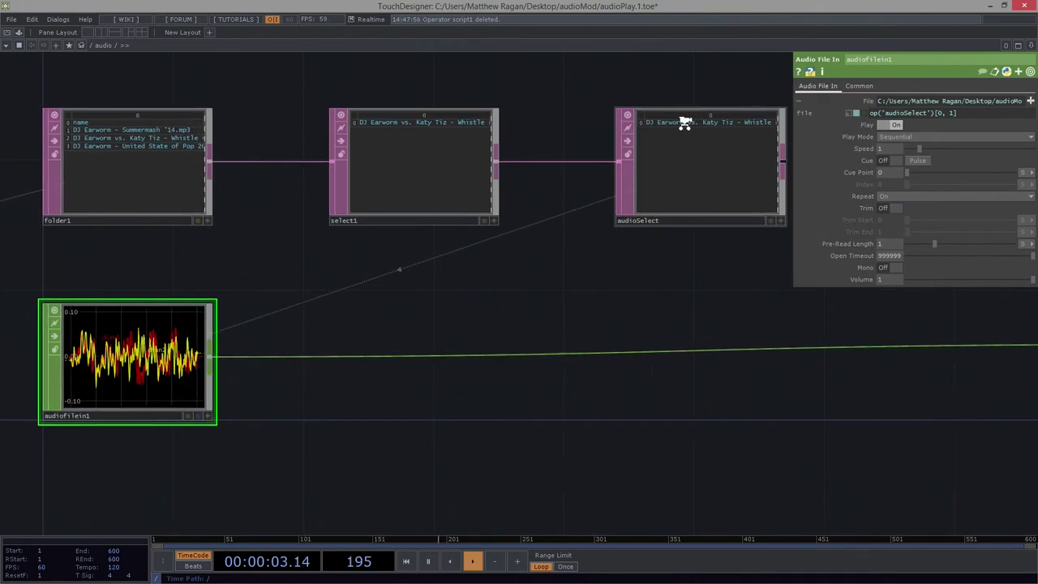
{"action": "scroll", "coordinate": [646, 99], "scroll_direction": "down", "scroll_amount": 5}
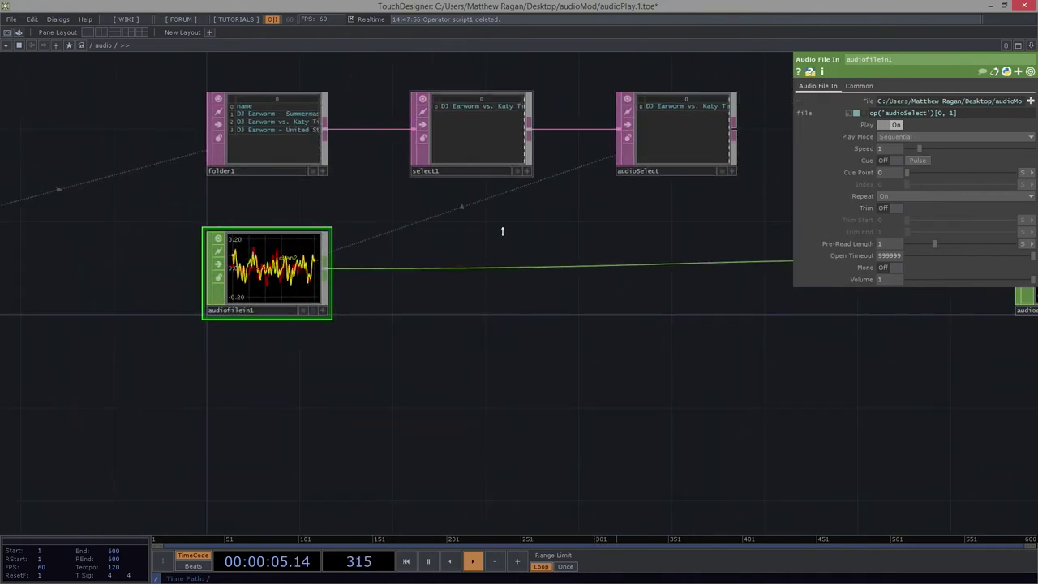
{"action": "left_click_drag", "start_coordinate": [477, 99], "coordinate": [477, 97]}
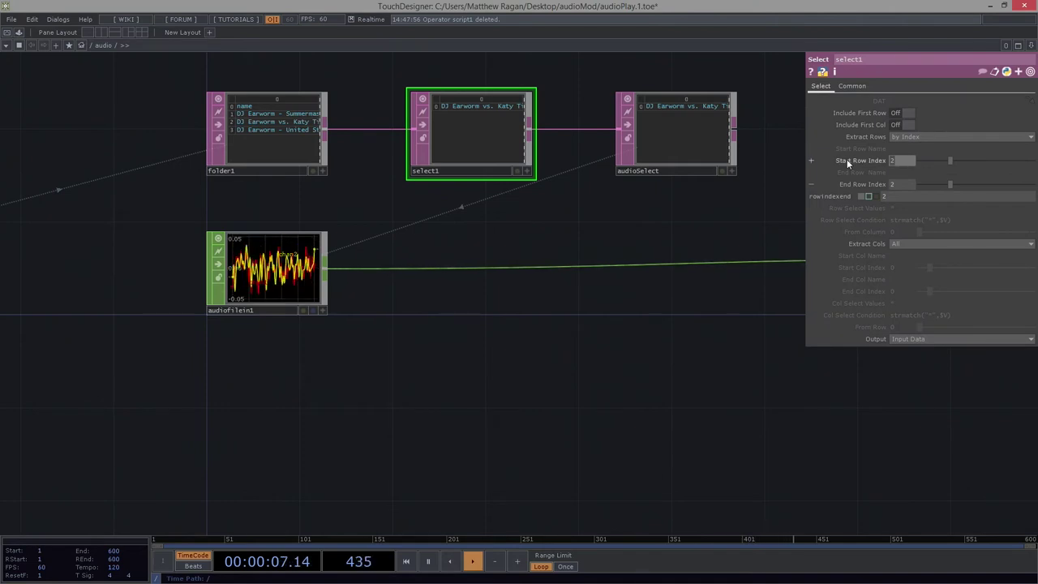
{"action": "type", "text": "3"}
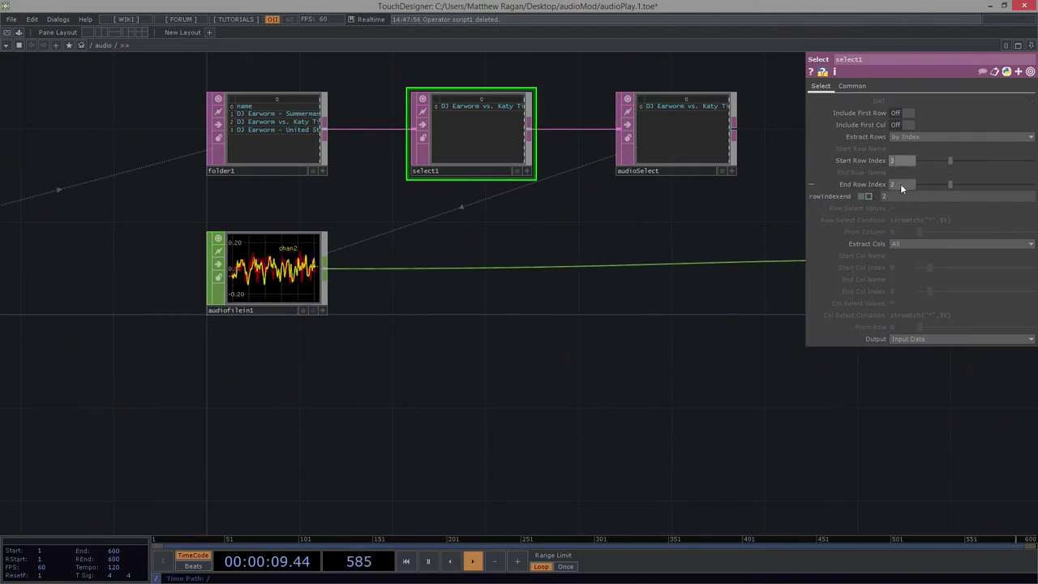
{"action": "left_click", "coordinate": [901, 183]}
{"action": "type", "text": "3"}
{"action": "key", "text": "Return"}
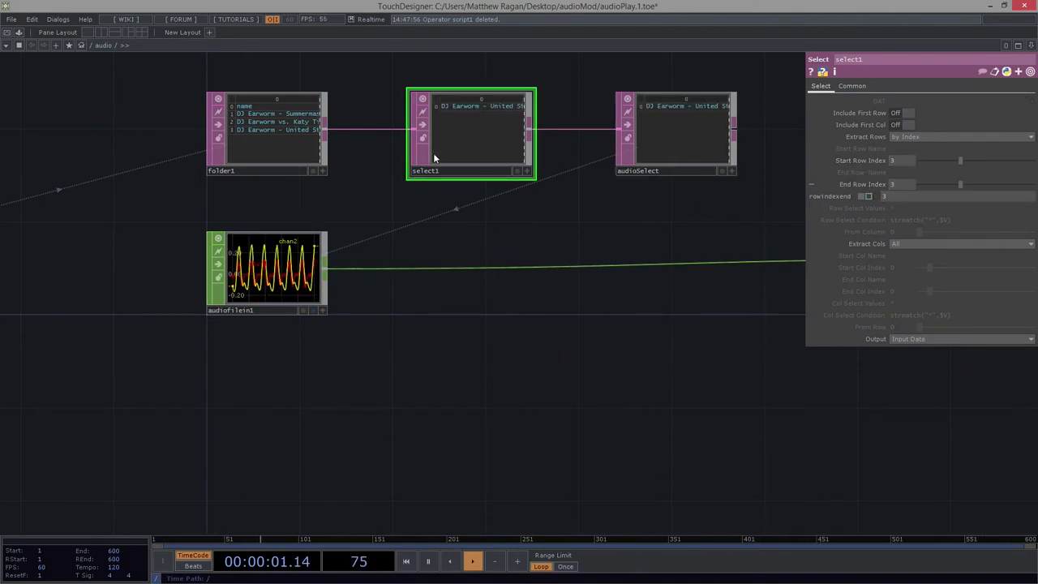
Step: Audition the selected track by raising the Audio Device Out CHOP's volume, and return the volume to 0
{"action": "left_click_drag", "start_coordinate": [734, 226], "coordinate": [635, 229]}
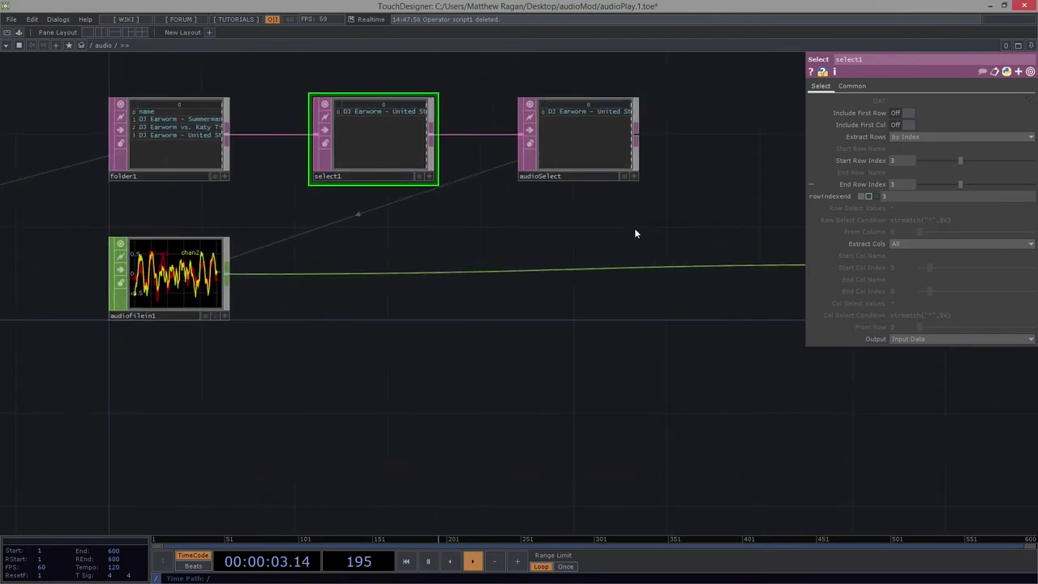
{"action": "left_click_drag", "start_coordinate": [635, 347], "coordinate": [374, 373]}
{"action": "right_click_drag", "start_coordinate": [649, 248], "coordinate": [722, 369]}
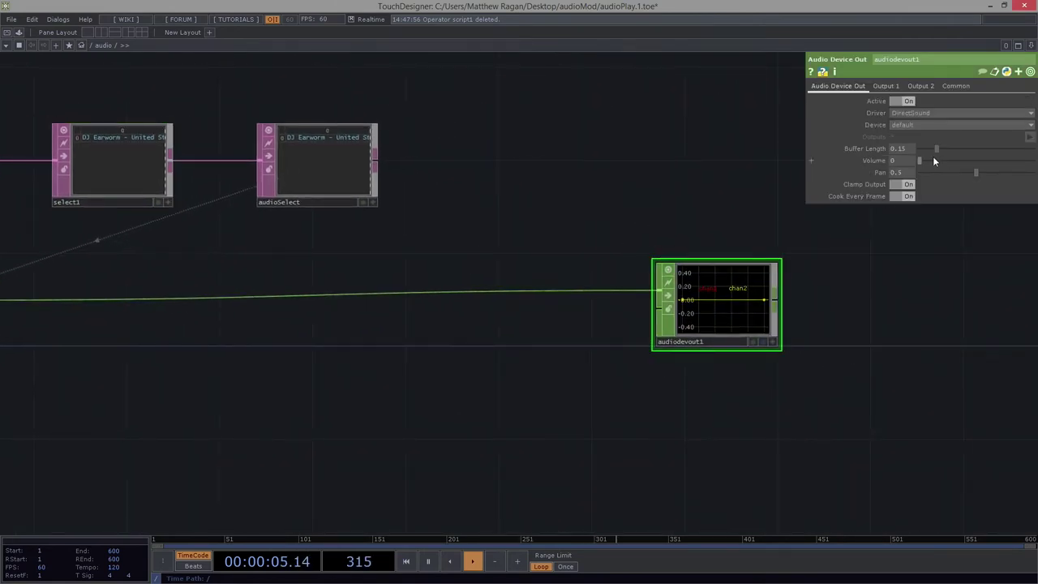
{"action": "left_click_drag", "start_coordinate": [932, 161], "coordinate": [1026, 167]}
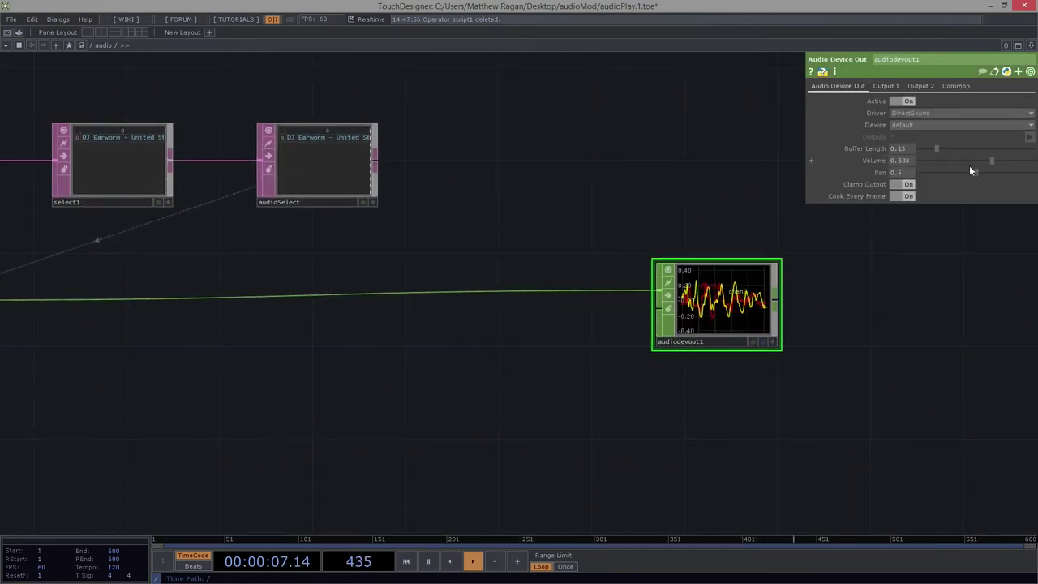
{"action": "left_click_drag", "start_coordinate": [305, 218], "coordinate": [549, 213]}
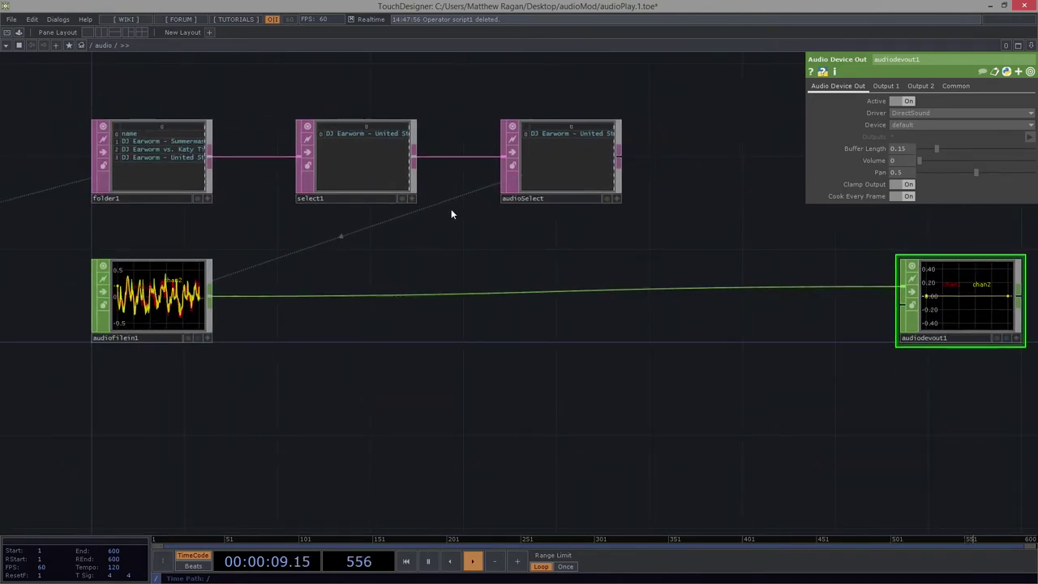
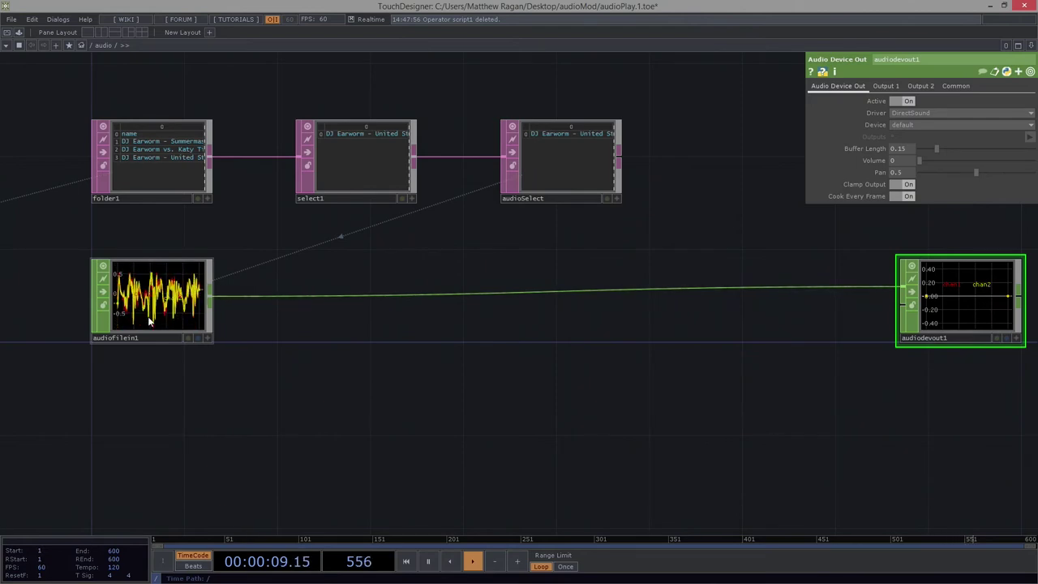
Step: Add an Info CHOP below the Audio File In CHOP and assign audiofilein1 as its Operator
{"action": "scroll", "coordinate": [243, 350], "scroll_direction": "up", "scroll_amount": 4}
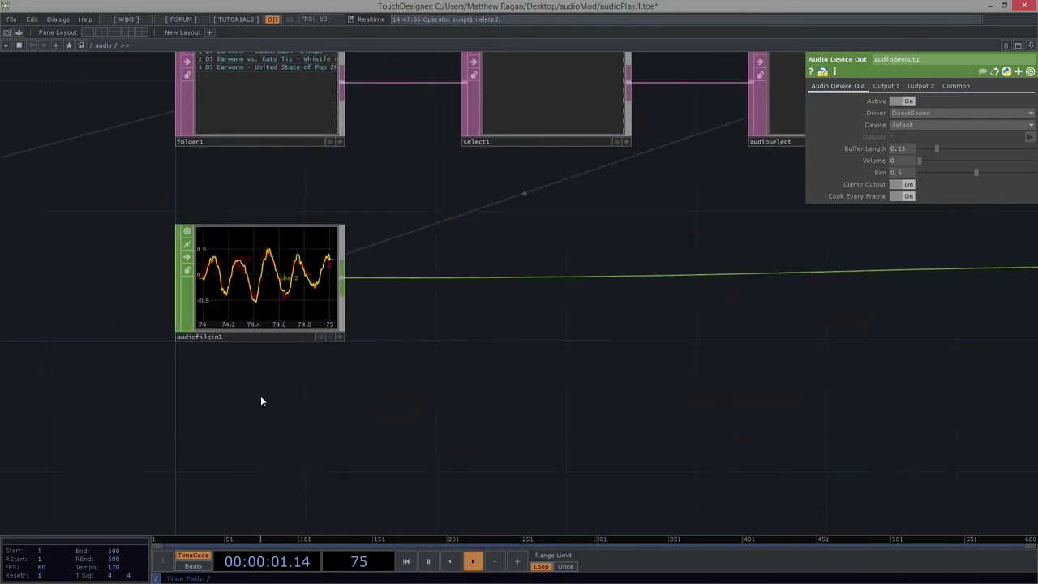
{"action": "key", "text": "Tab"}
{"action": "type", "text": "a"}
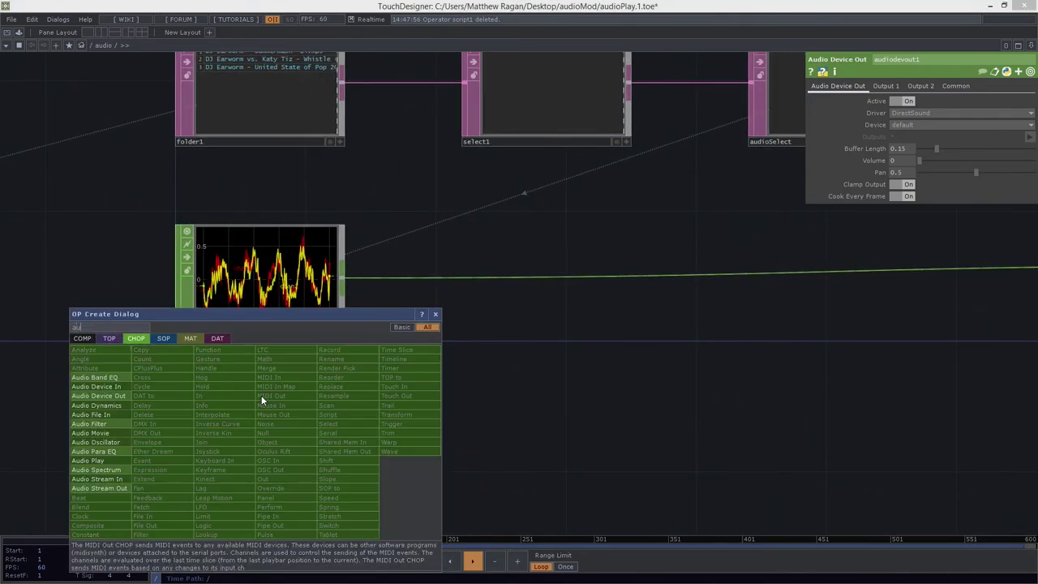
{"action": "key", "text": "BackSpace"}
{"action": "type", "text": "info"}
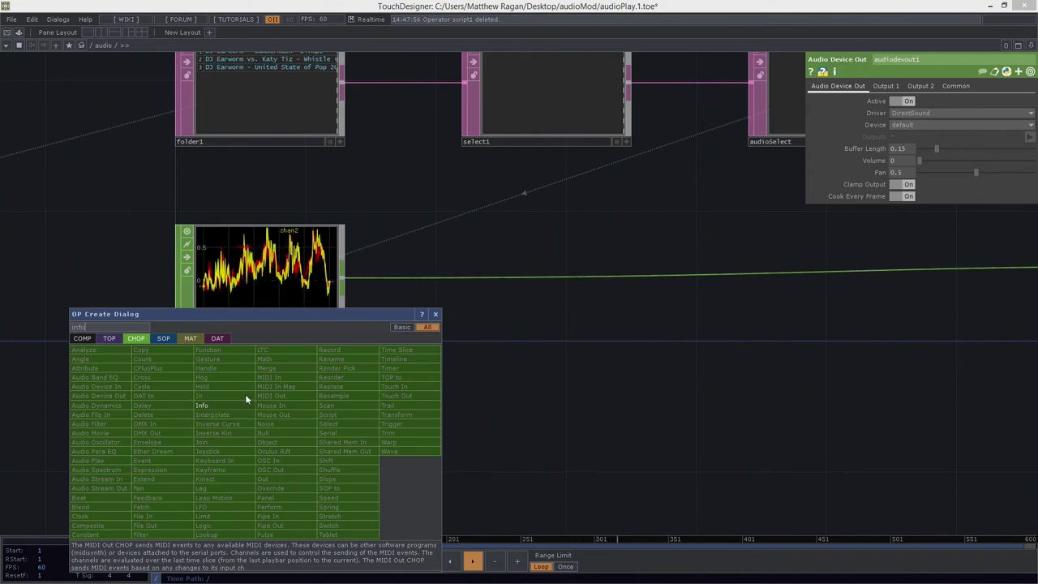
{"action": "left_click", "coordinate": [200, 406]}
{"action": "left_click", "coordinate": [258, 425]}
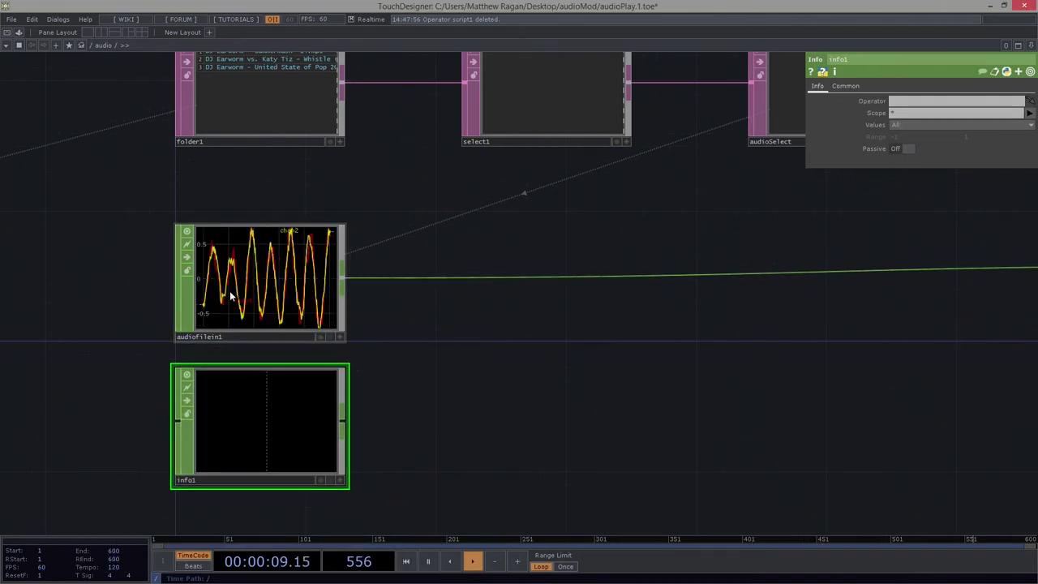
{"action": "left_click_drag", "start_coordinate": [231, 298], "coordinate": [235, 410]}
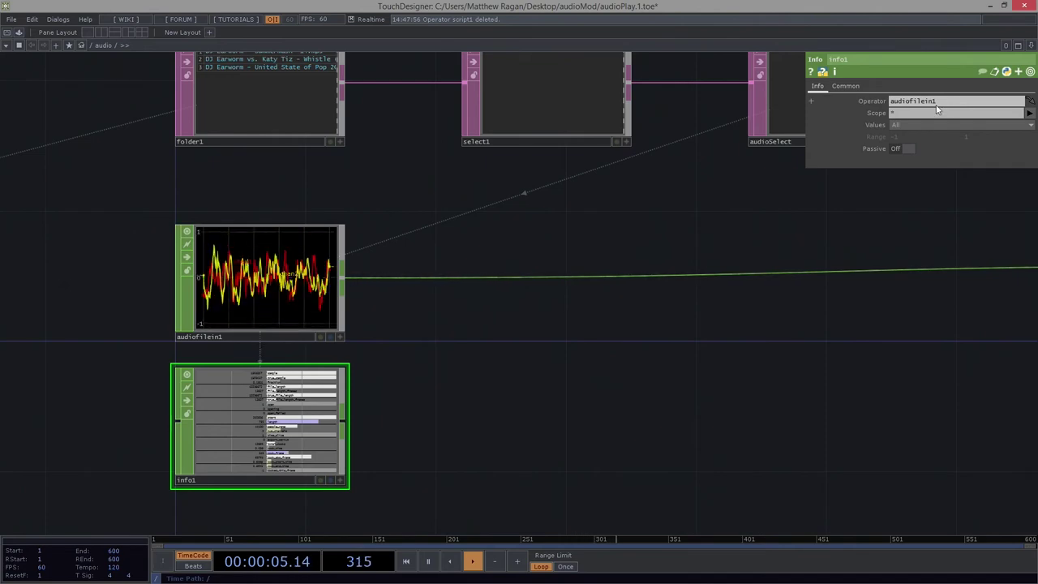
Step: Look through the Info CHOP's channels and limit its Scope to fraction
{"action": "left_click_drag", "start_coordinate": [126, 379], "coordinate": [176, 306]}
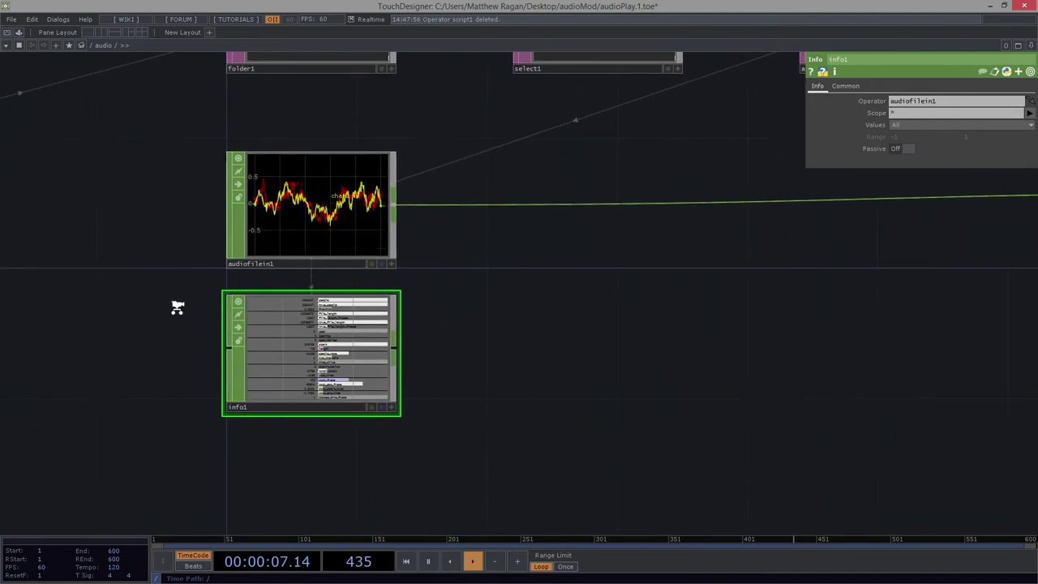
{"action": "middle_click_drag", "start_coordinate": [177, 308], "coordinate": [767, 300]}
{"action": "left_click_drag", "start_coordinate": [625, 289], "coordinate": [500, 266]}
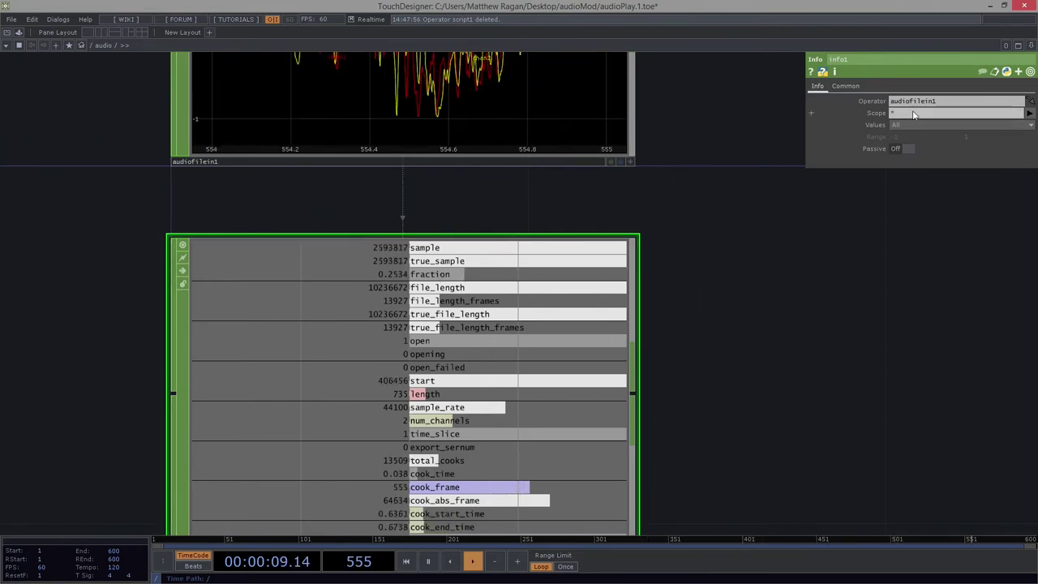
{"action": "type", "text": "faction"}
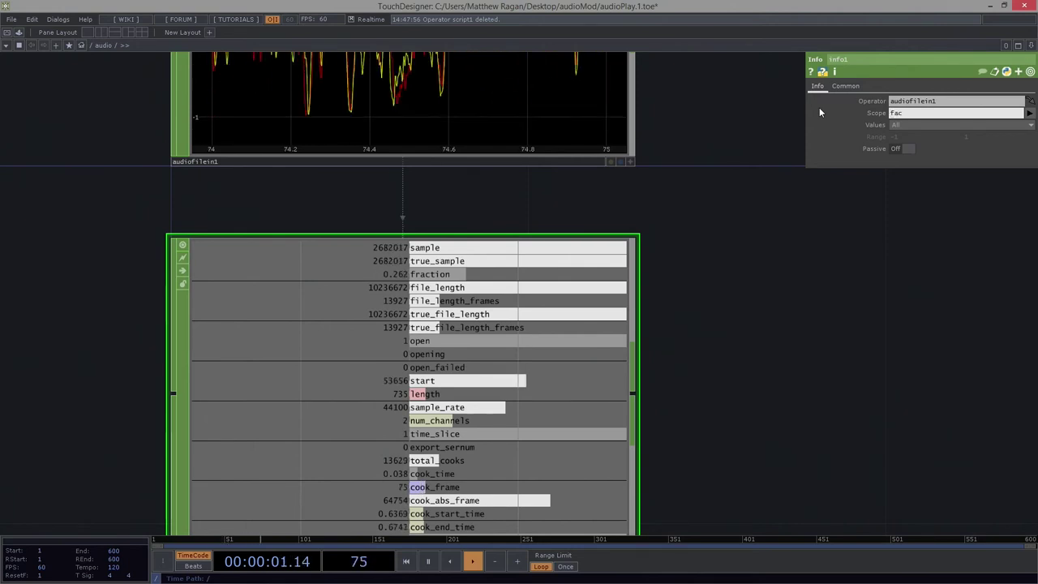
{"action": "key", "text": "BackSpace"}
{"action": "key", "text": "BackSpace"}
{"action": "key", "text": "BackSpace"}
{"action": "key", "text": "BackSpace"}
{"action": "key", "text": "BackSpace"}
{"action": "key", "text": "BackSpace"}
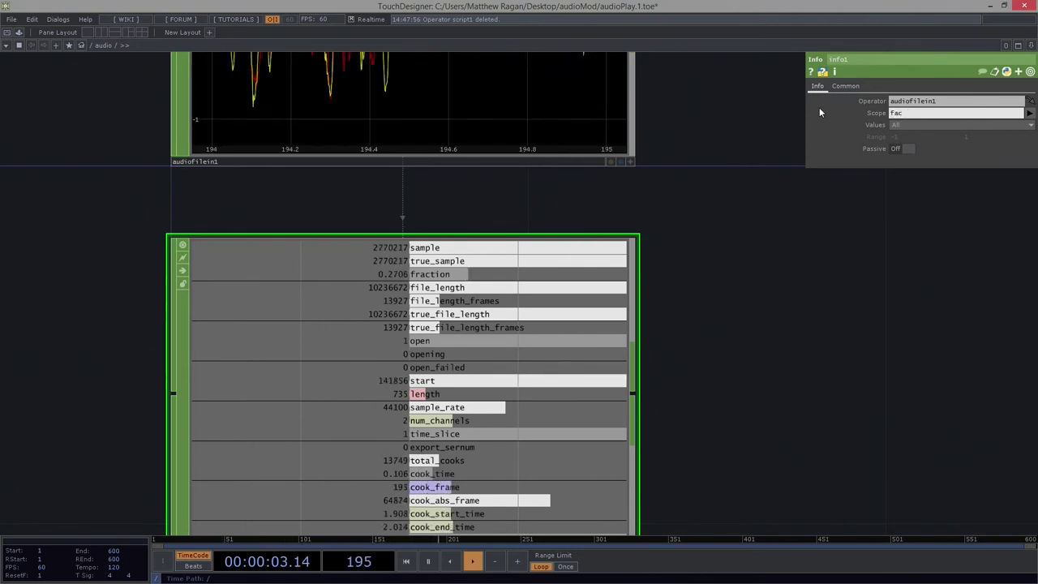
{"action": "type", "text": "raction"}
{"action": "key", "text": "Return"}
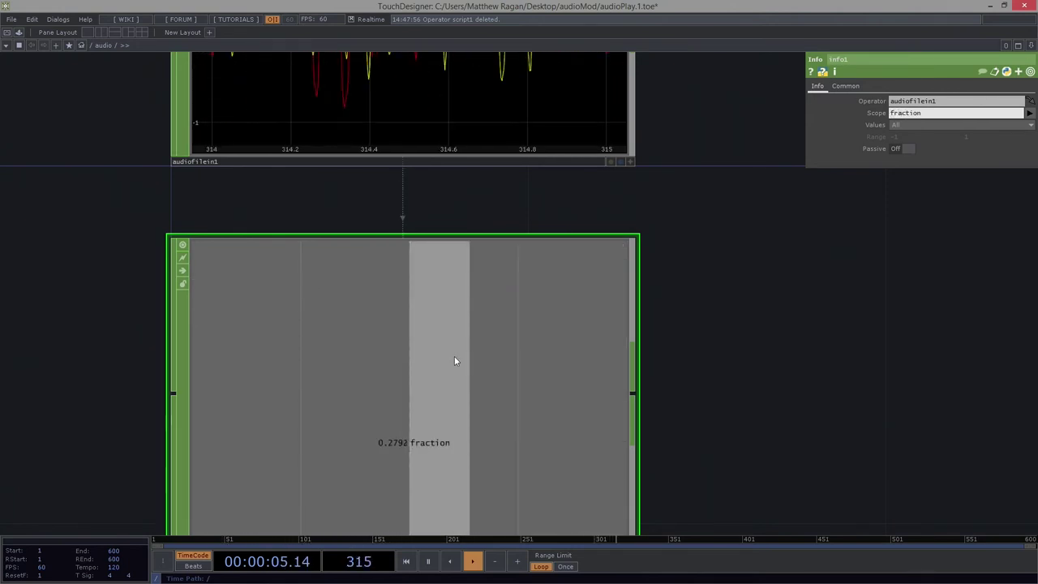
Step: Add a Count CHOP in line with the Info CHOP, leaving a gap between the two
{"action": "scroll", "coordinate": [484, 385], "scroll_direction": "down", "scroll_amount": 2}
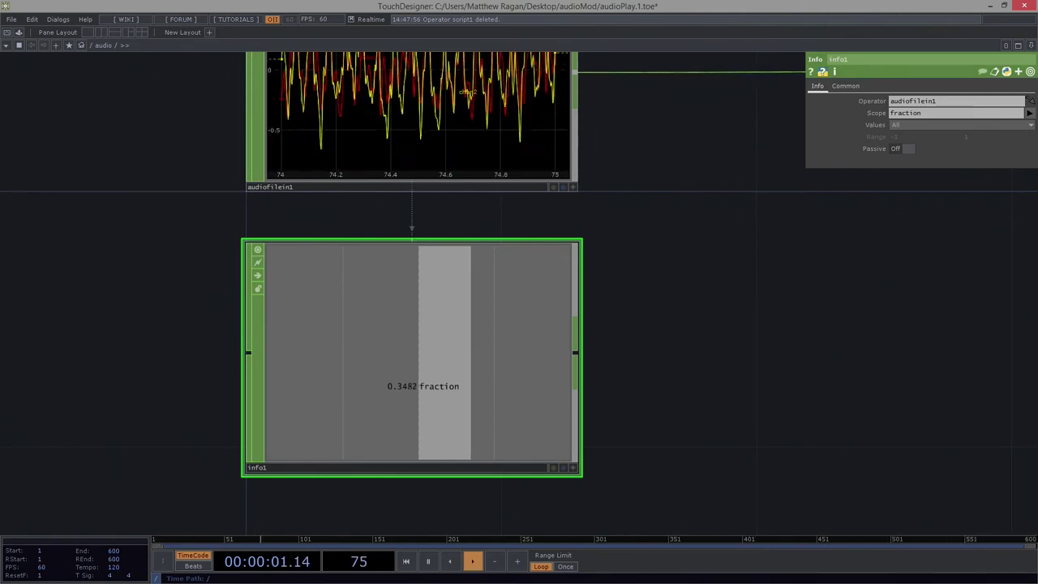
{"action": "left_click_drag", "start_coordinate": [692, 355], "coordinate": [506, 362]}
{"action": "scroll", "coordinate": [507, 362], "scroll_direction": "down", "scroll_amount": 3}
{"action": "left_click_drag", "start_coordinate": [600, 338], "coordinate": [431, 343]}
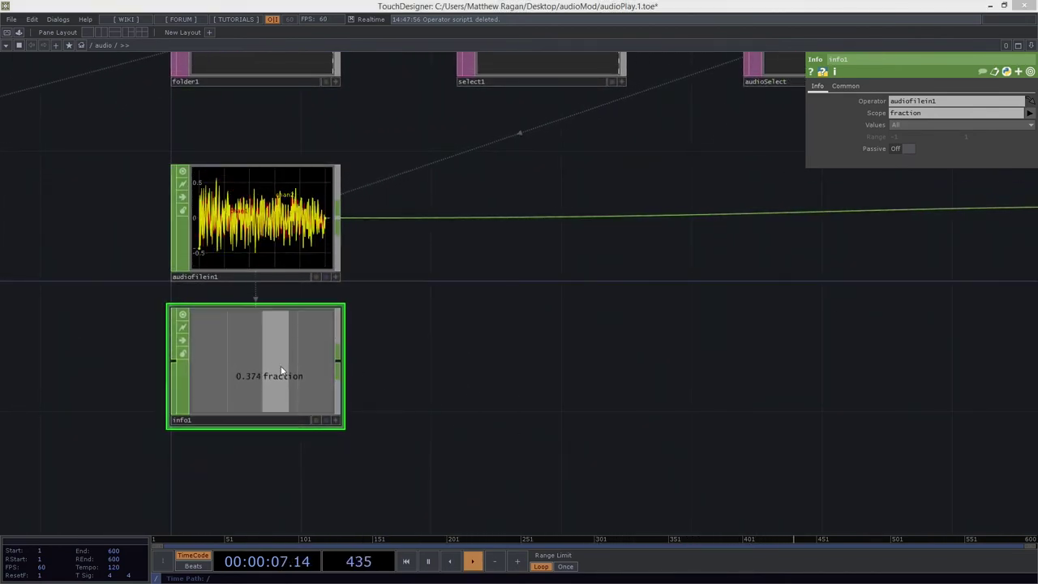
{"action": "left_click_drag", "start_coordinate": [521, 98], "coordinate": [464, 203]}
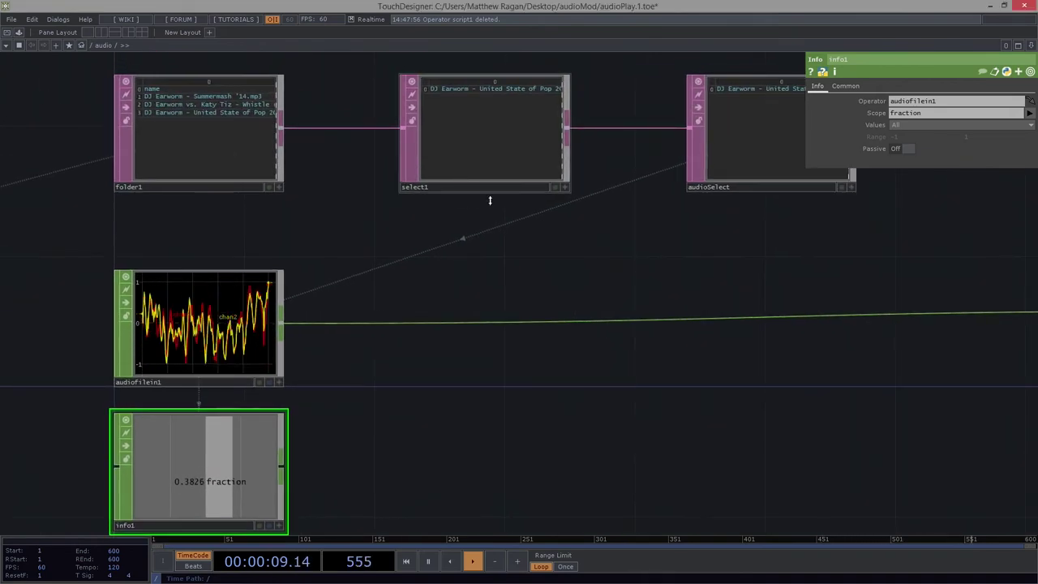
{"action": "left_click_drag", "start_coordinate": [339, 453], "coordinate": [334, 335]}
{"action": "key", "text": "Tab"}
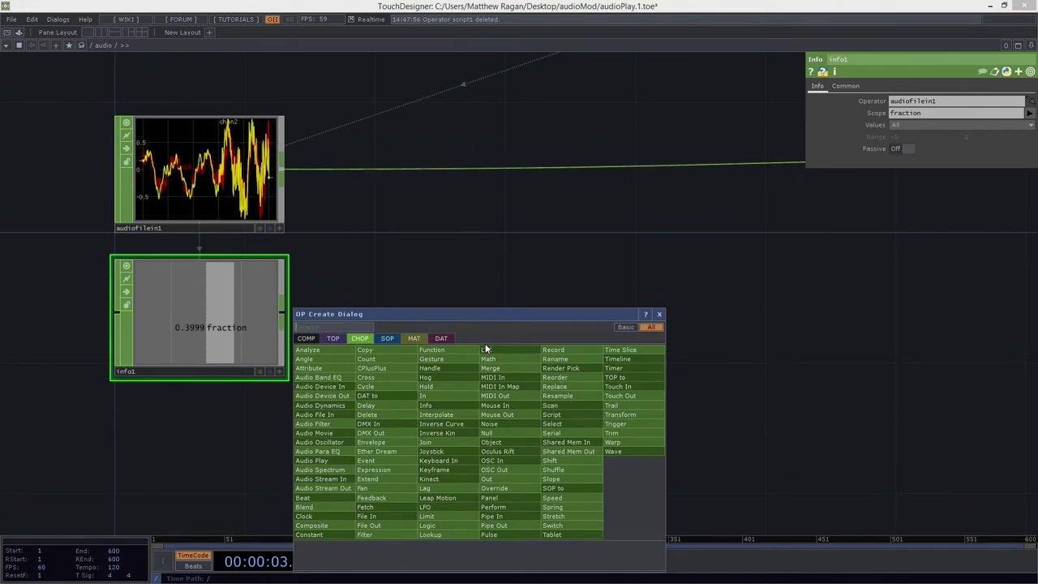
{"action": "type", "text": "count"}
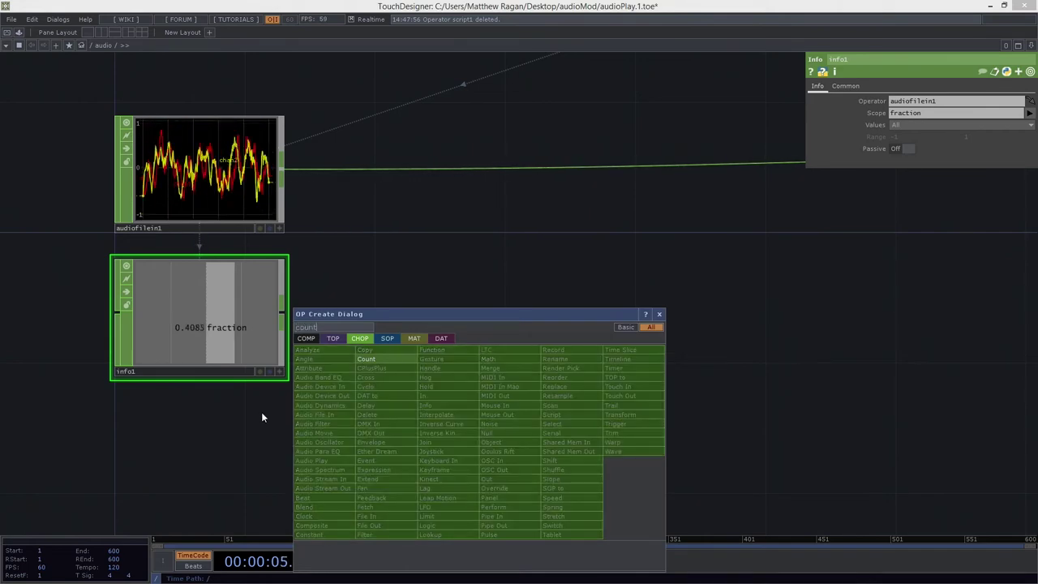
{"action": "left_click", "coordinate": [366, 358]}
{"action": "left_click", "coordinate": [614, 329]}
{"action": "left_click_drag", "start_coordinate": [614, 330], "coordinate": [591, 308]}
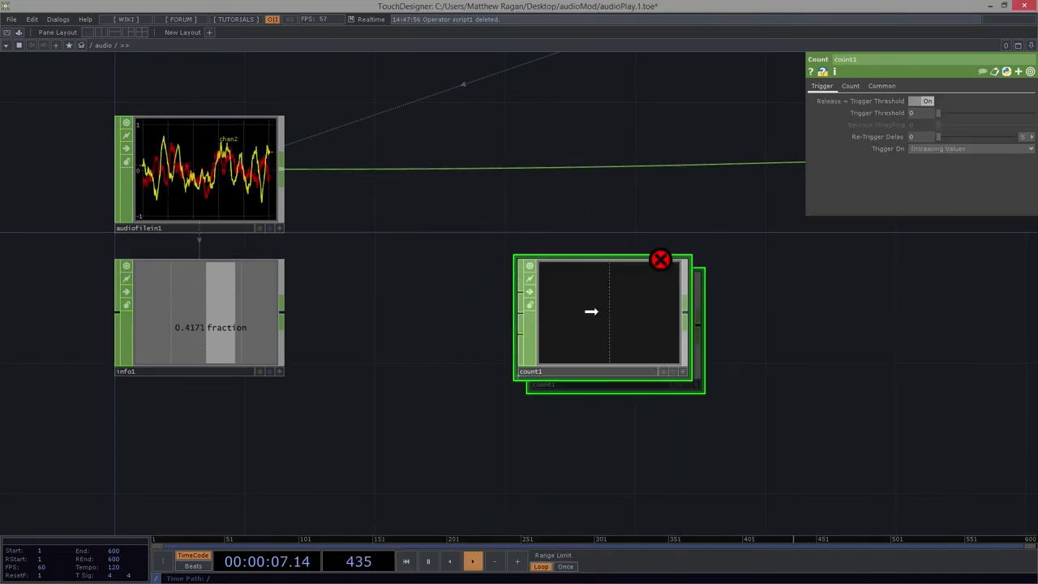
Step: Add a Constant CHOP below the Info CHOP, place the Count CHOP beside it, and wire the constant into the Count CHOP's first input
{"action": "key", "text": "Tab"}
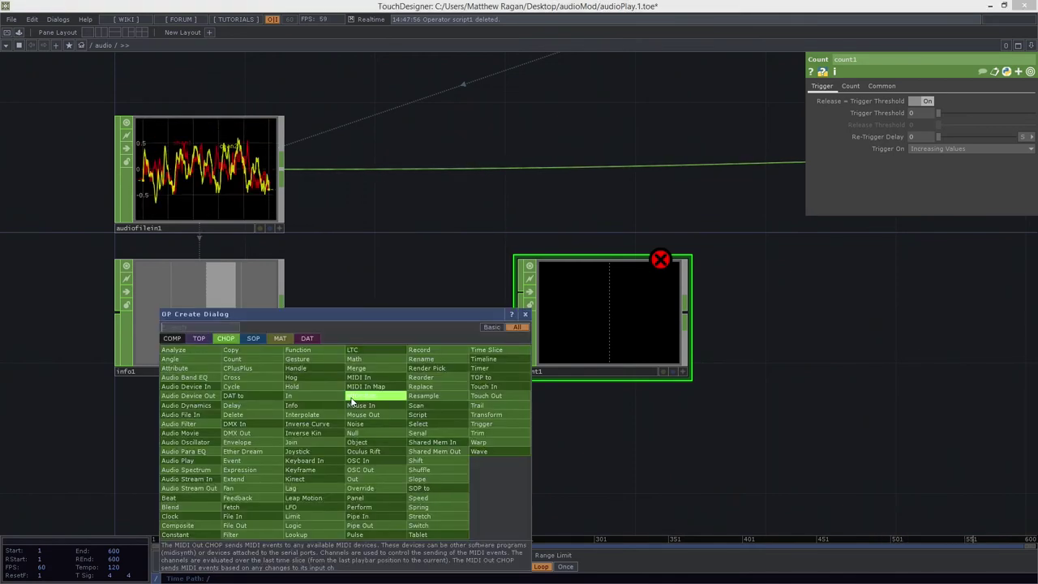
{"action": "type", "text": "con"}
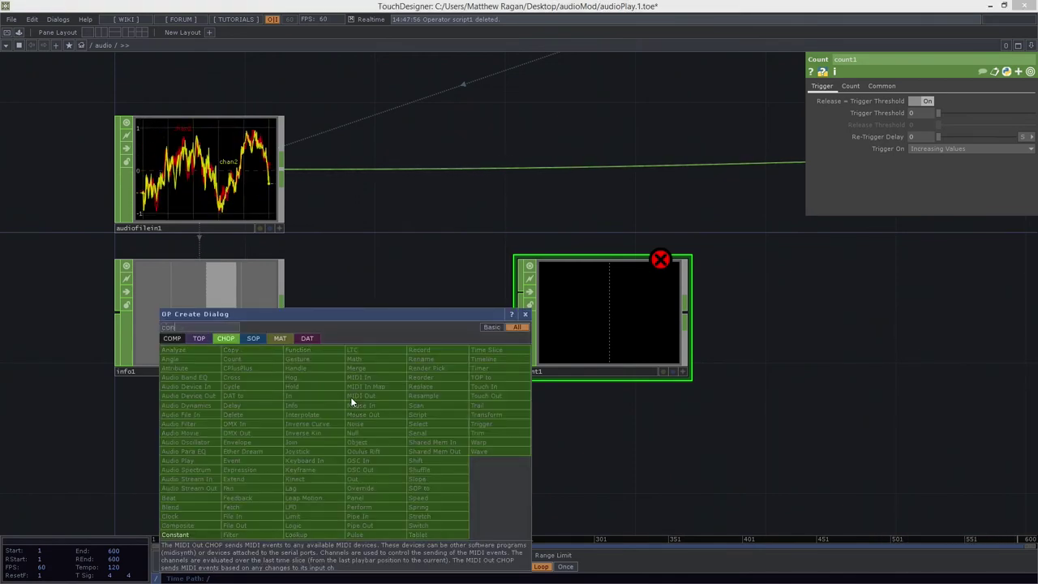
{"action": "left_click", "coordinate": [196, 536]}
{"action": "left_click", "coordinate": [213, 475]}
{"action": "left_click_drag", "start_coordinate": [429, 466], "coordinate": [437, 287]}
{"action": "left_click_drag", "start_coordinate": [234, 284], "coordinate": [221, 392]}
{"action": "left_click_drag", "start_coordinate": [608, 151], "coordinate": [463, 408]}
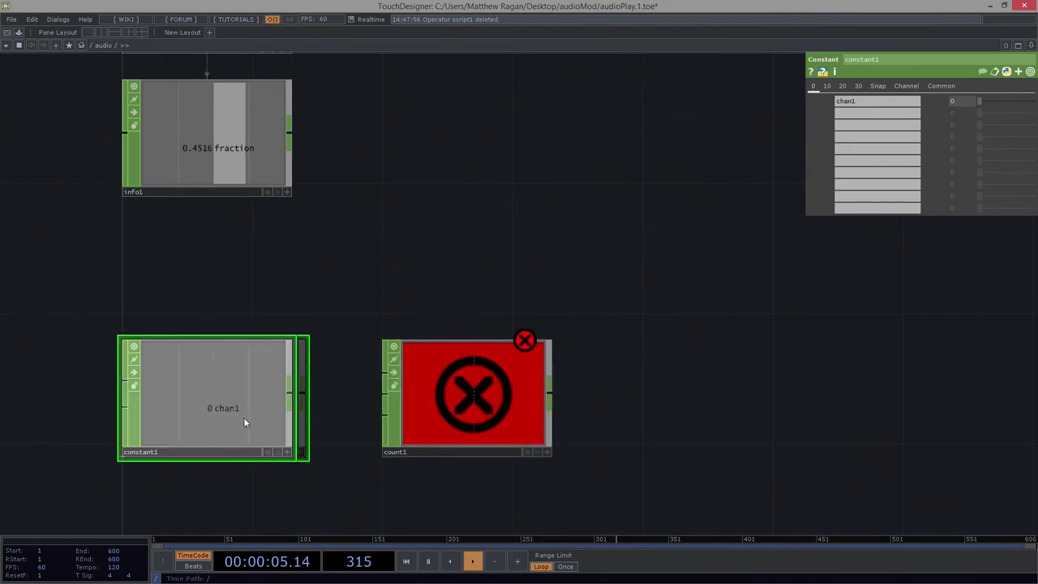
{"action": "left_click_drag", "start_coordinate": [298, 396], "coordinate": [387, 373]}
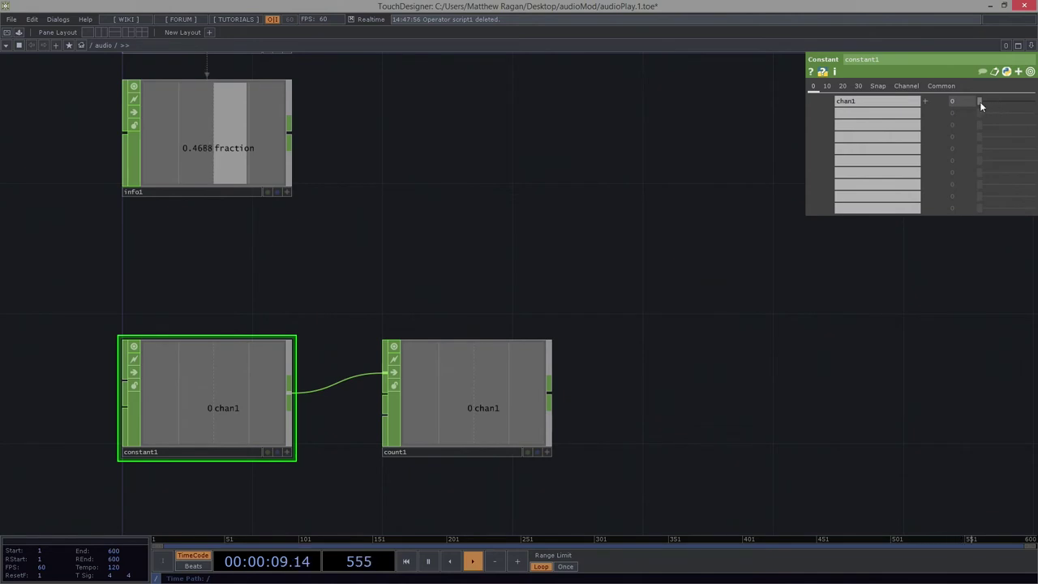
Step: Test how the Count CHOP triggers by repeatedly raising constant1's chan1 value above 0 and returning it to 0
{"action": "left_click_drag", "start_coordinate": [980, 103], "coordinate": [923, 112]}
{"action": "key", "text": "ctrl+z"}
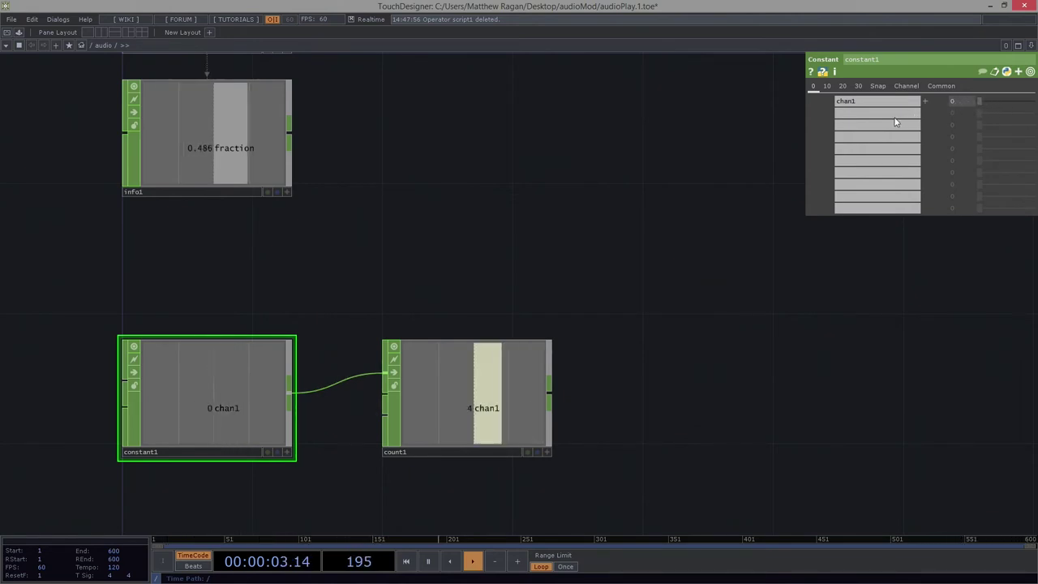
{"action": "key", "text": "ctrl+y"}
{"action": "key", "text": "ctrl+z"}
{"action": "key", "text": "ctrl+y"}
{"action": "key", "text": "ctrl+z"}
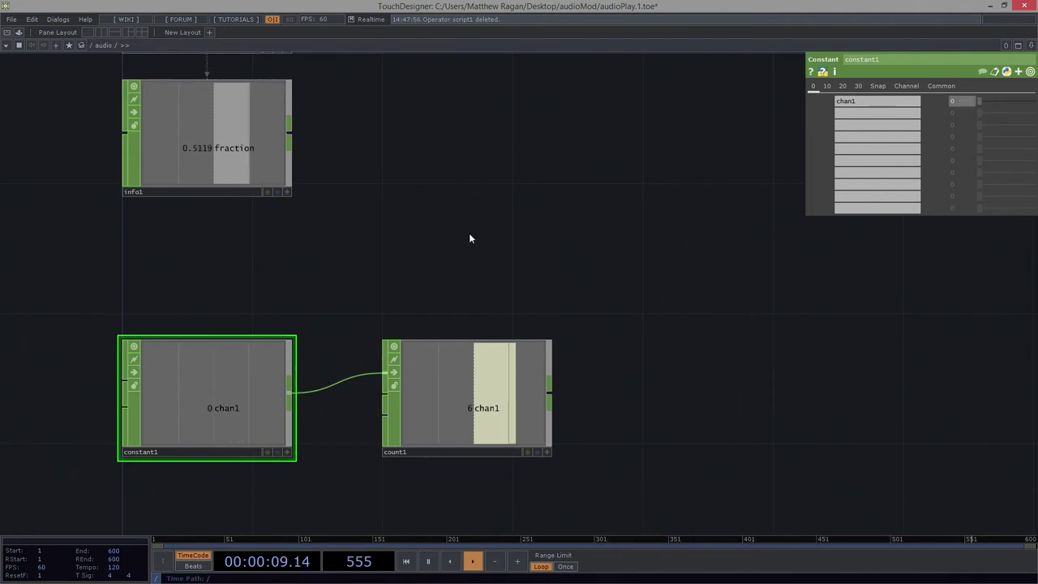
Step: Set count1's Trigger Threshold to 0.995 and test it by sweeping constant1's chan1 value up to 1
{"action": "left_click", "coordinate": [535, 418]}
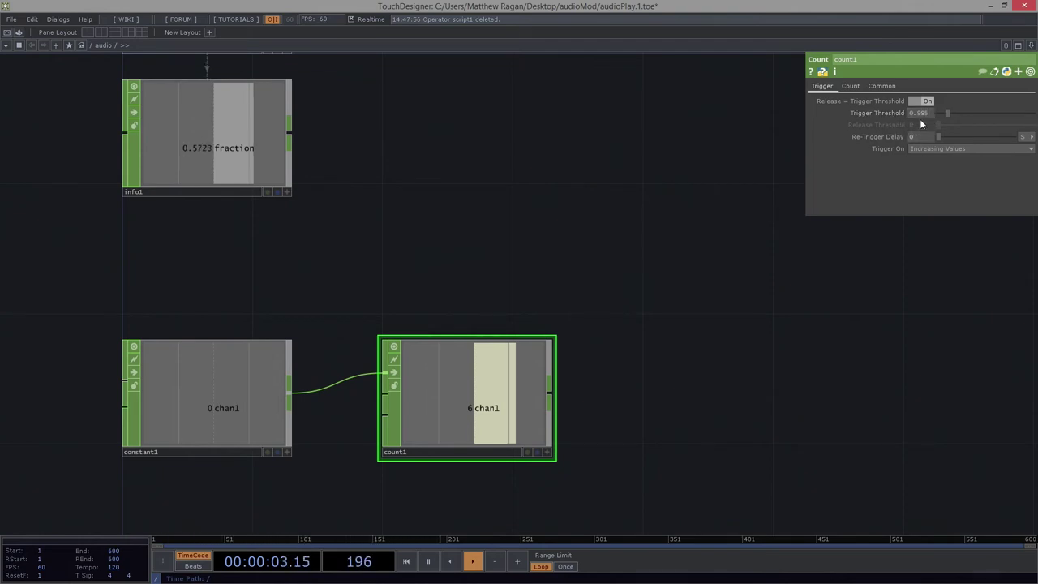
{"action": "left_click", "coordinate": [202, 382]}
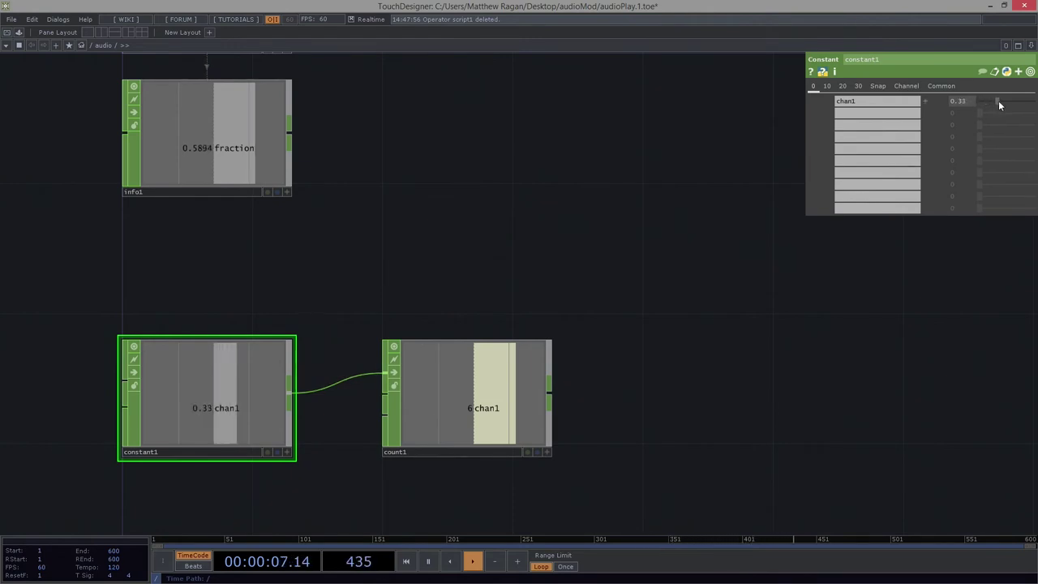
{"action": "left_click_drag", "start_coordinate": [1011, 106], "coordinate": [1033, 102]}
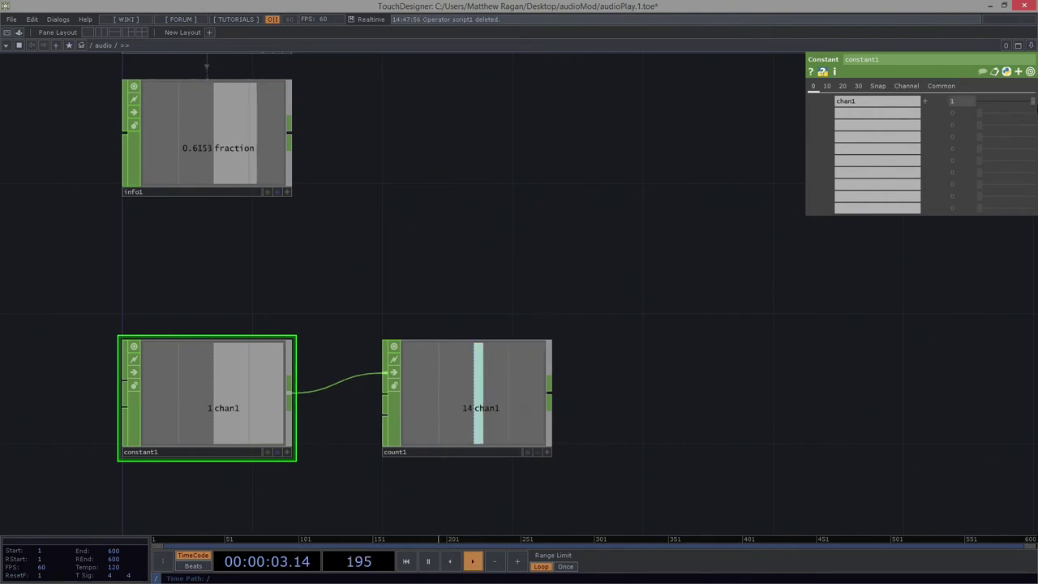
Step: Set count1's Limit to Loop Min/Max with a Limit Minimum of 1
{"action": "left_click", "coordinate": [459, 434]}
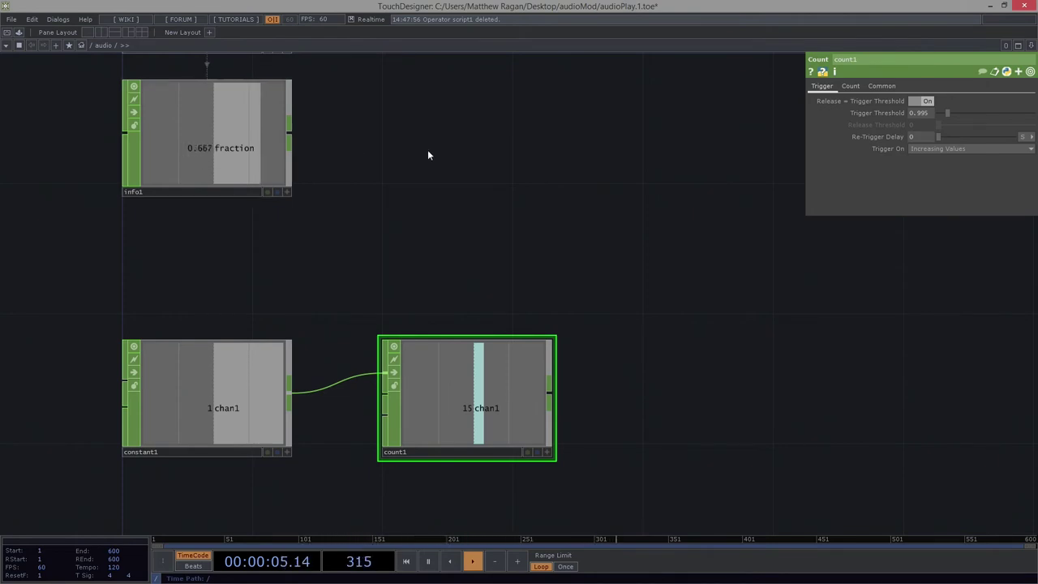
{"action": "left_click_drag", "start_coordinate": [512, 255], "coordinate": [555, 360]}
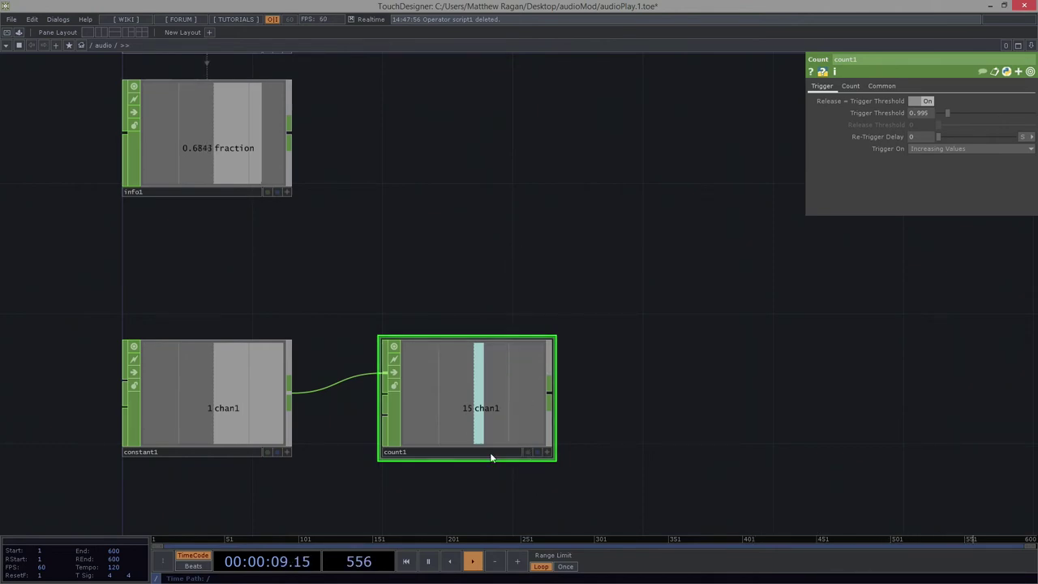
{"action": "scroll", "coordinate": [543, 320], "scroll_direction": "down", "scroll_amount": 5}
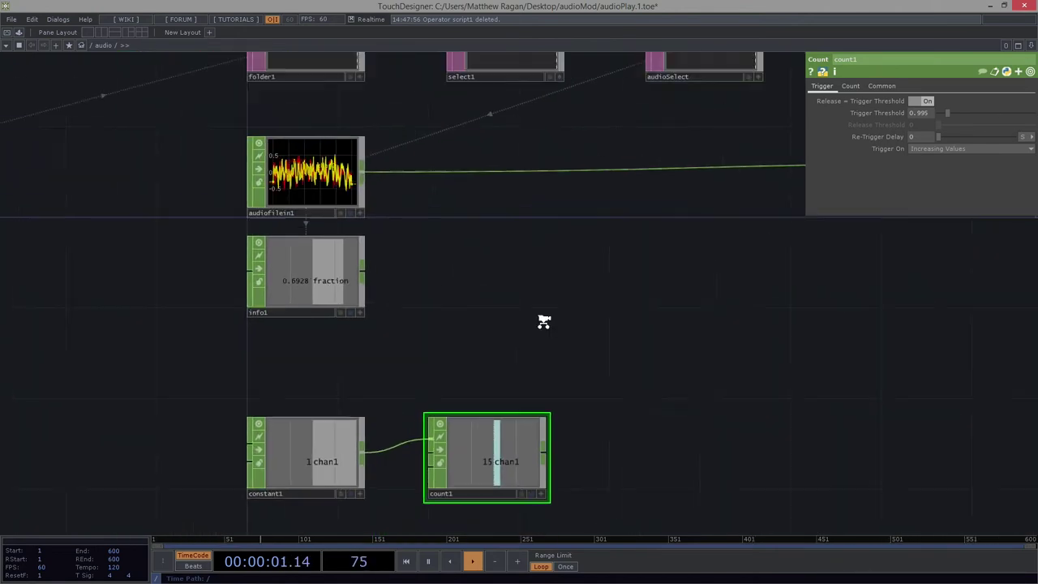
{"action": "scroll", "coordinate": [538, 356], "scroll_direction": "up", "scroll_amount": 2}
{"action": "scroll", "coordinate": [537, 367], "scroll_direction": "up", "scroll_amount": 2}
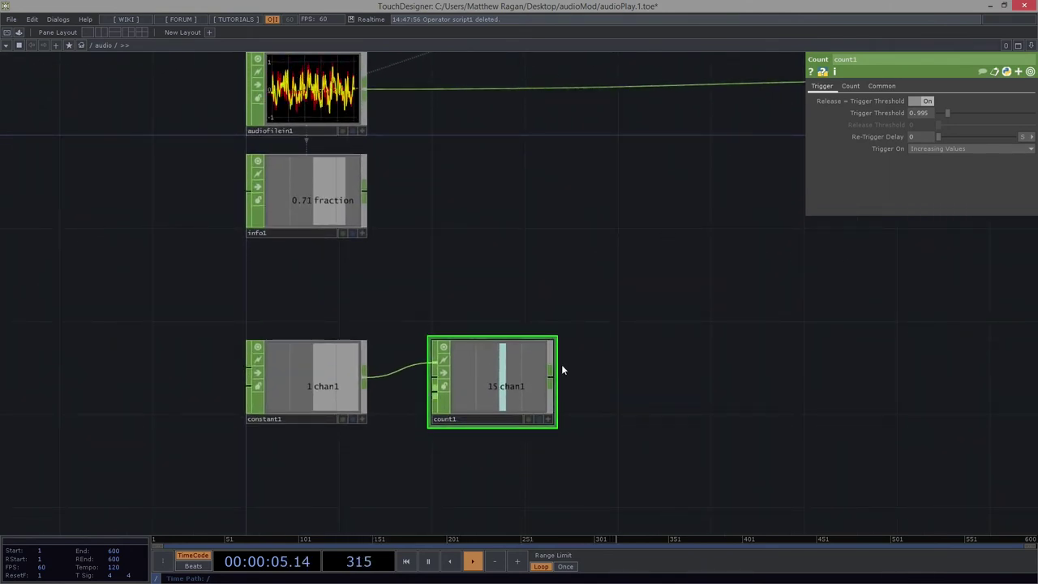
{"action": "left_click_drag", "start_coordinate": [497, 125], "coordinate": [492, 317]}
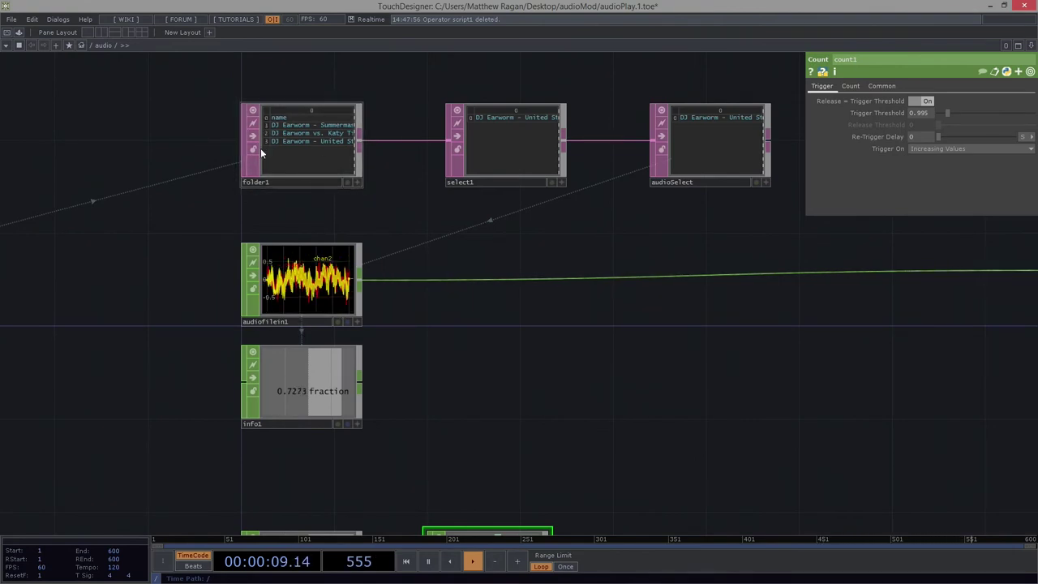
{"action": "left_click_drag", "start_coordinate": [510, 409], "coordinate": [420, 263]}
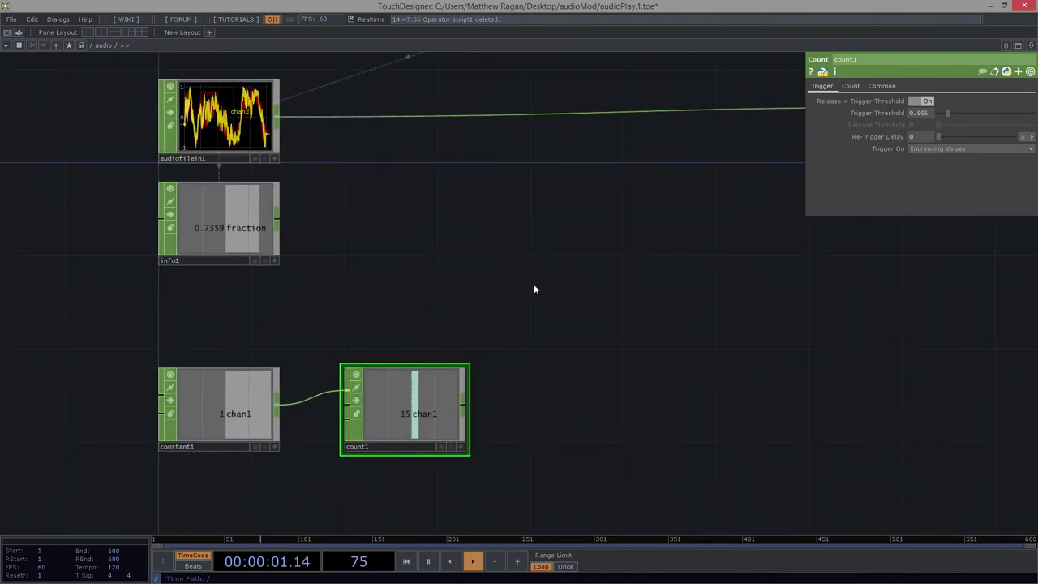
{"action": "left_click", "coordinate": [860, 89]}
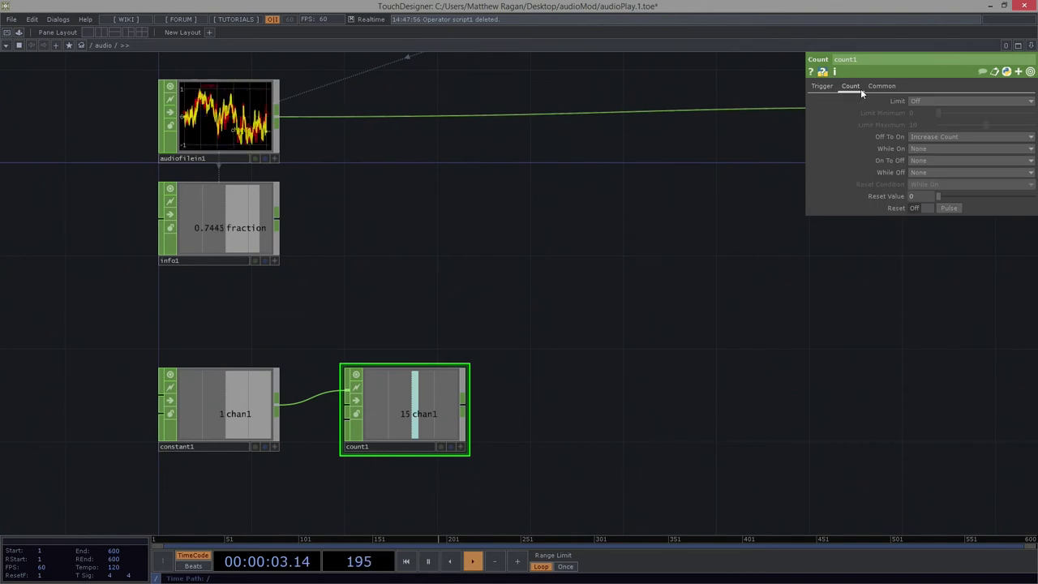
{"action": "left_click", "coordinate": [949, 102]}
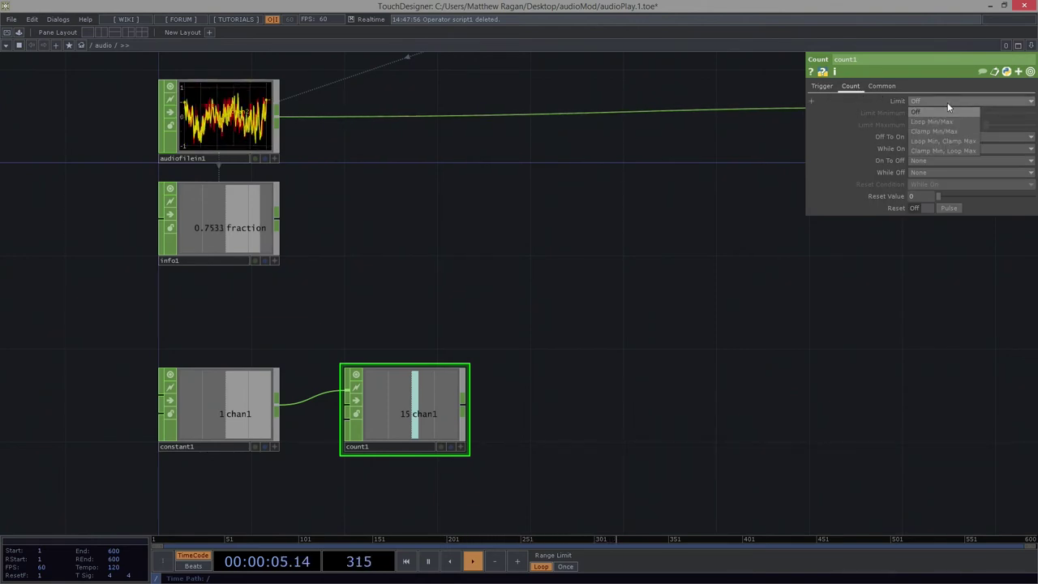
{"action": "left_click", "coordinate": [964, 121]}
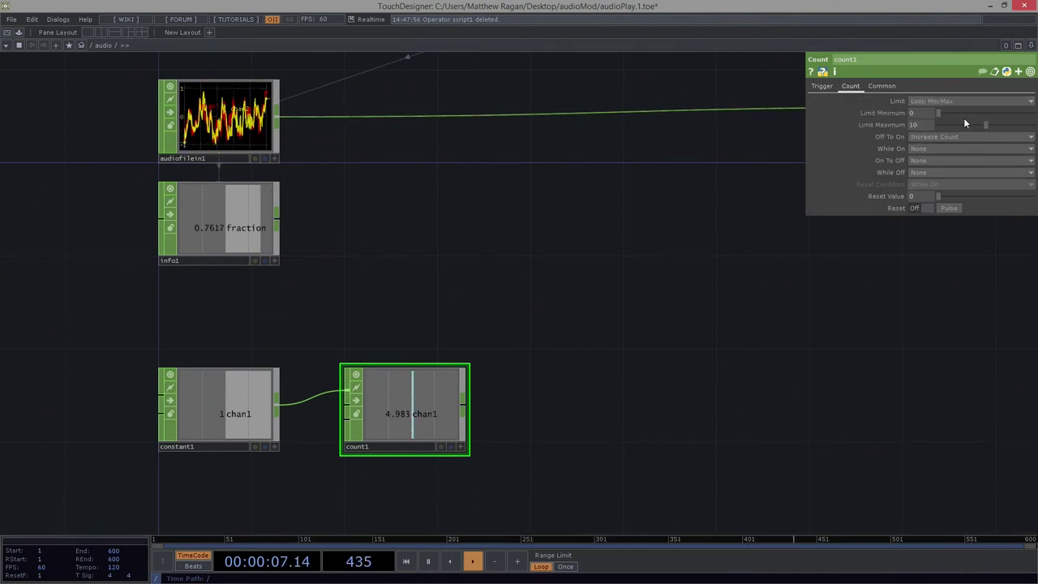
{"action": "type", "text": "1"}
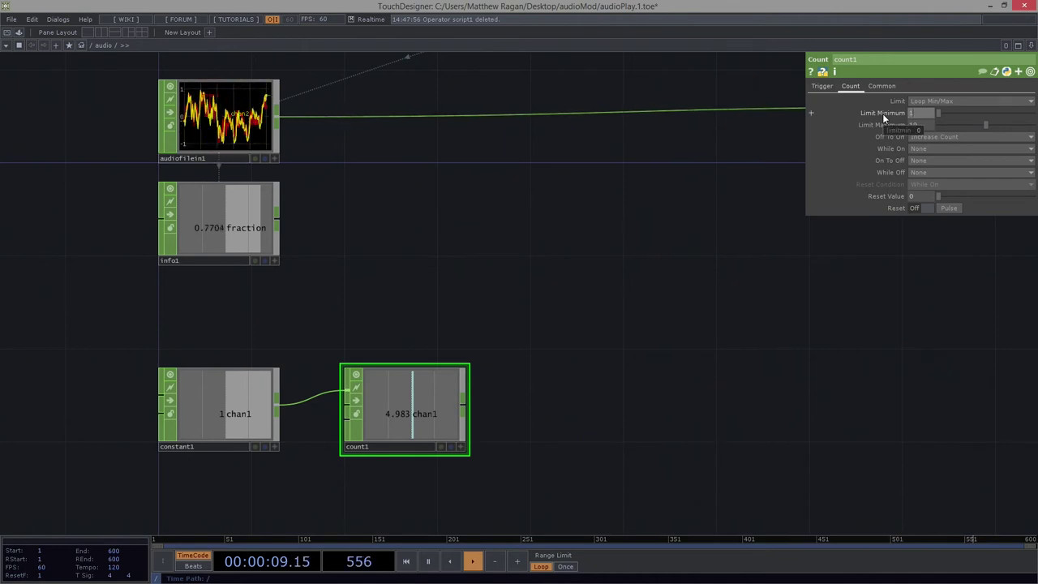
Step: Drive count1's Limit Maximum with the Python expression op('folder1').numRows - 1
{"action": "left_click_drag", "start_coordinate": [657, 195], "coordinate": [690, 340]}
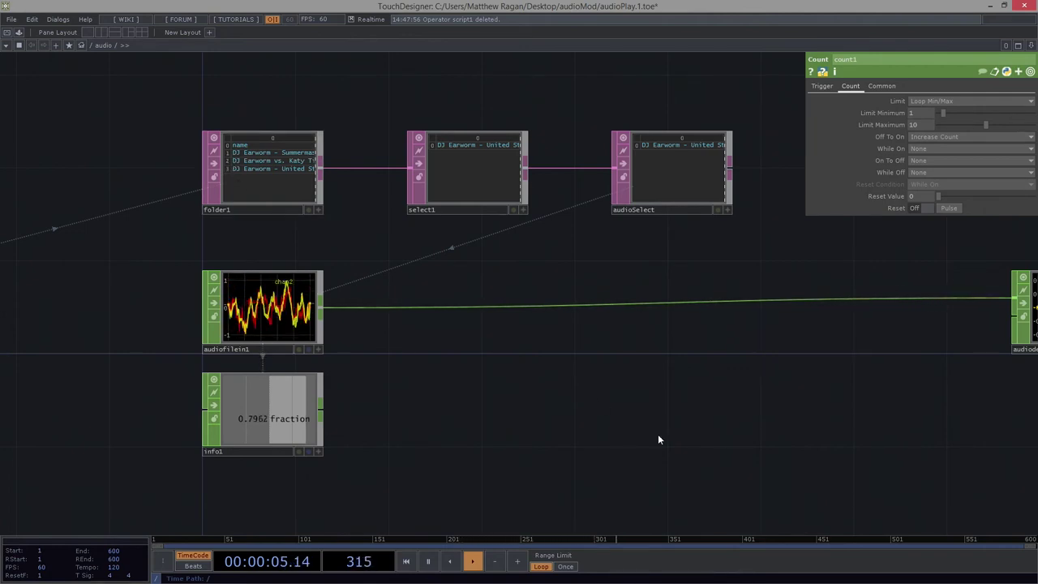
{"action": "left_click_drag", "start_coordinate": [654, 264], "coordinate": [618, 80]}
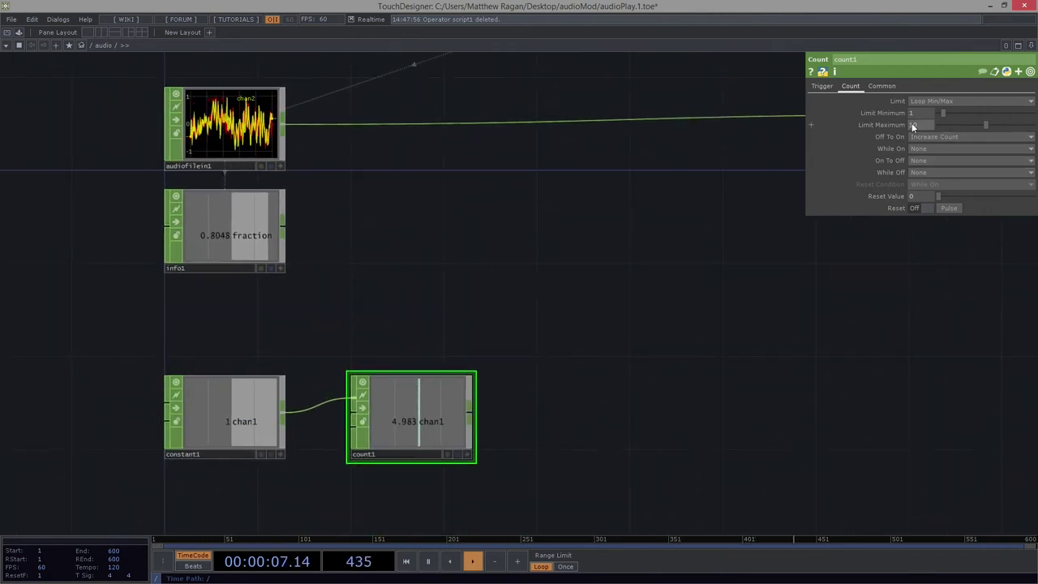
{"action": "left_click", "coordinate": [884, 125]}
{"action": "type", "text": "op"}
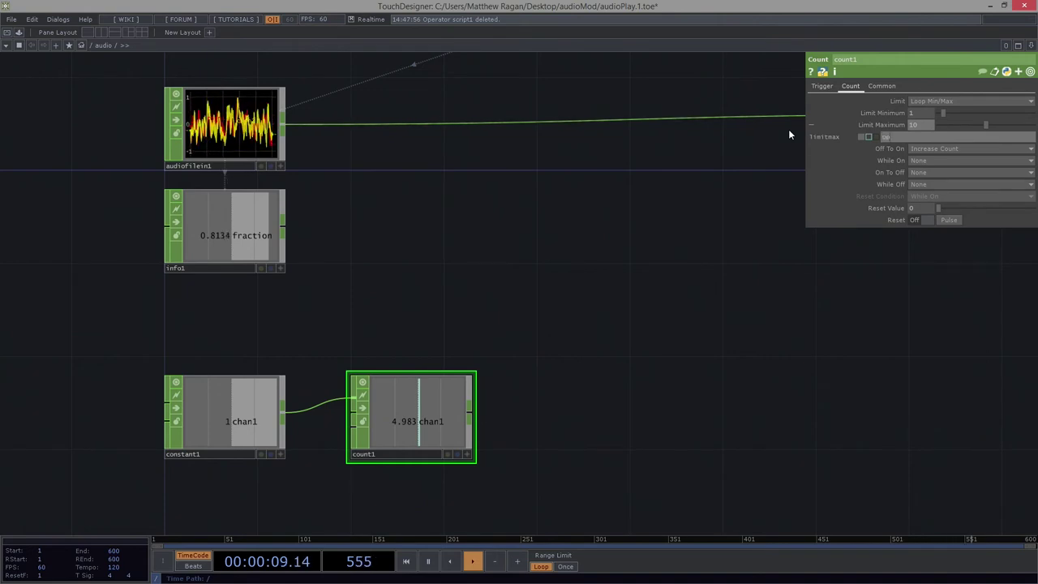
{"action": "type", "text": "('')folder"}
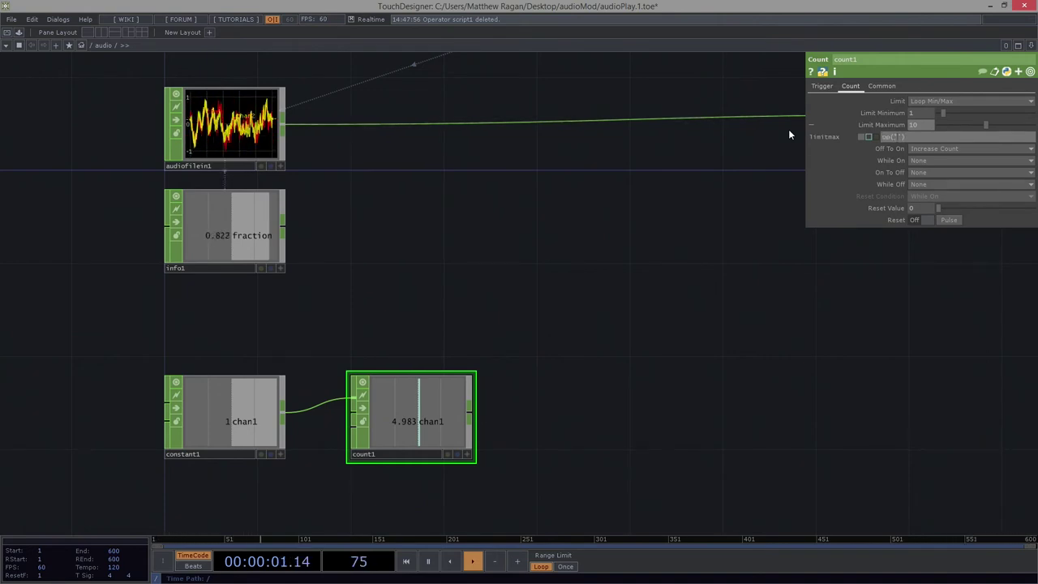
{"action": "type", "text": "in1"}
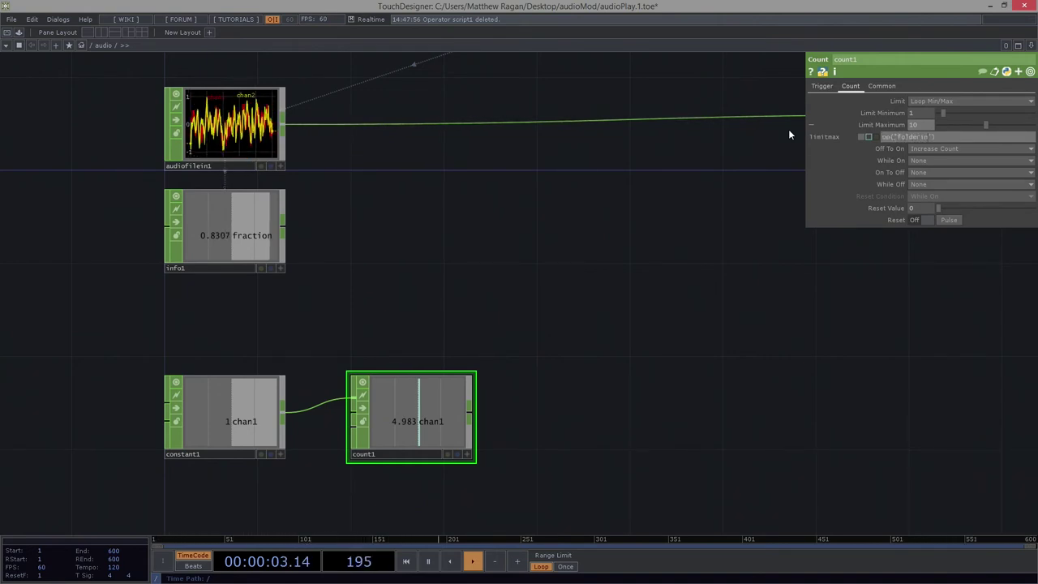
{"action": "left_click_drag", "start_coordinate": [615, 267], "coordinate": [724, 463]}
{"action": "left_click_drag", "start_coordinate": [673, 383], "coordinate": [582, 121]}
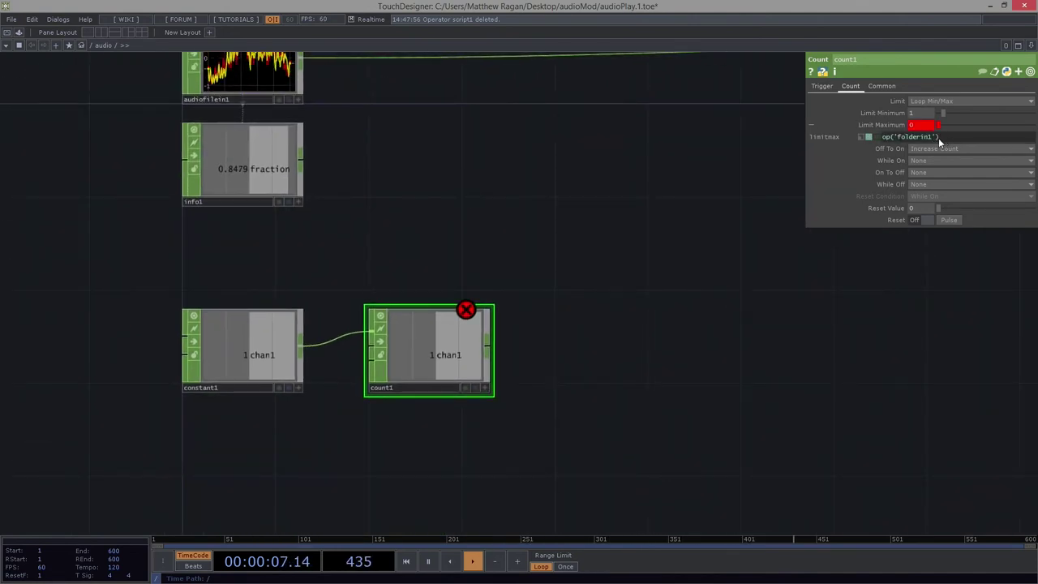
{"action": "key", "text": "BackSpace"}
{"action": "key", "text": "BackSpace"}
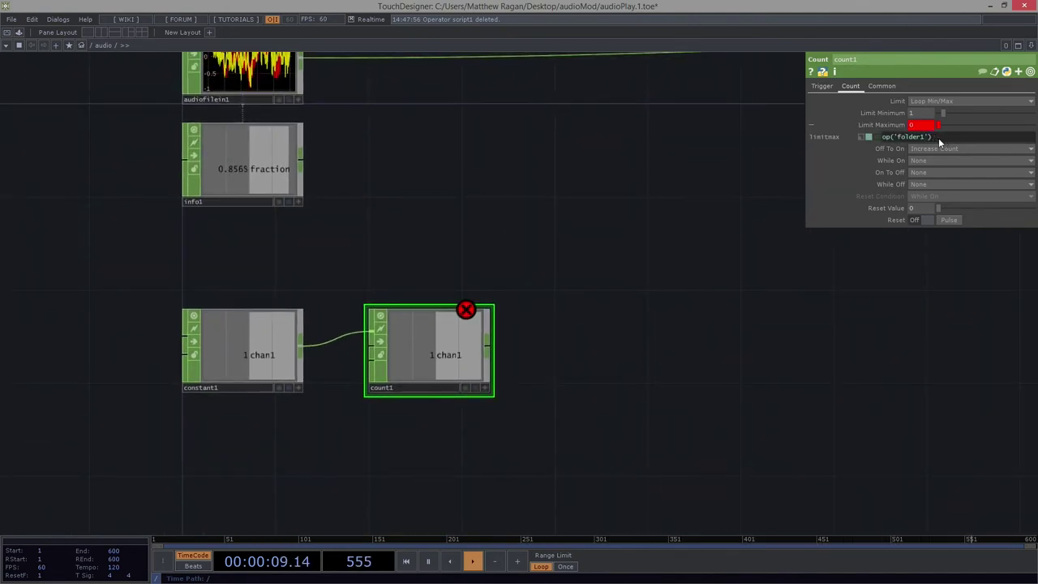
{"action": "type", "text": "."}
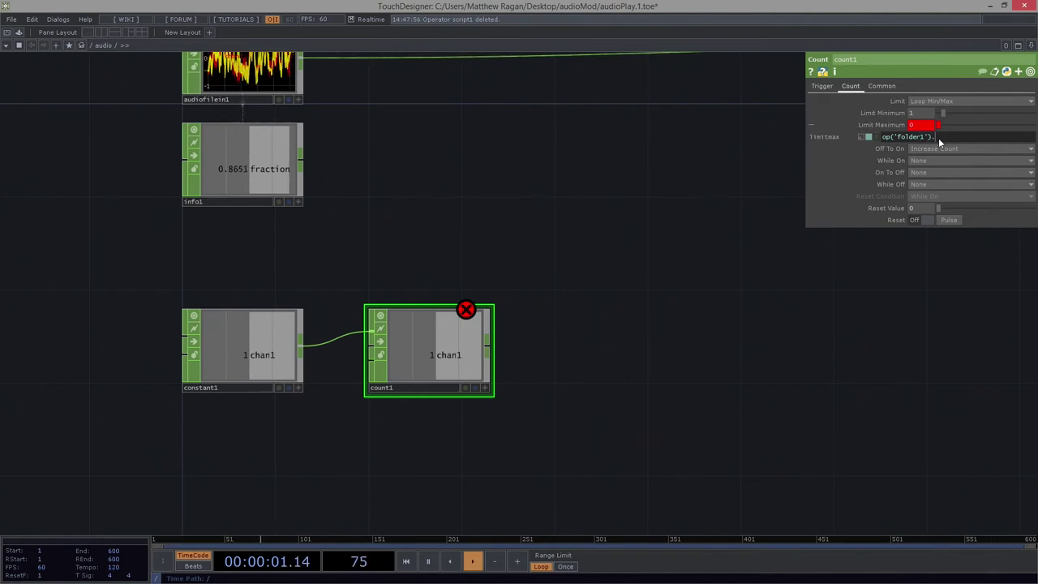
{"action": "type", "text": "numRows"}
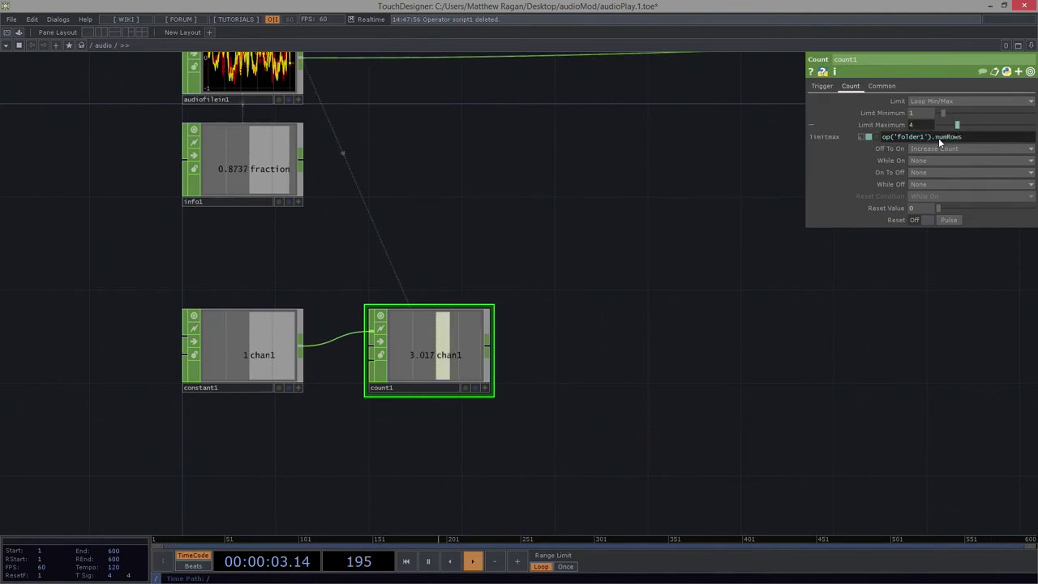
{"action": "left_click_drag", "start_coordinate": [477, 108], "coordinate": [544, 275]}
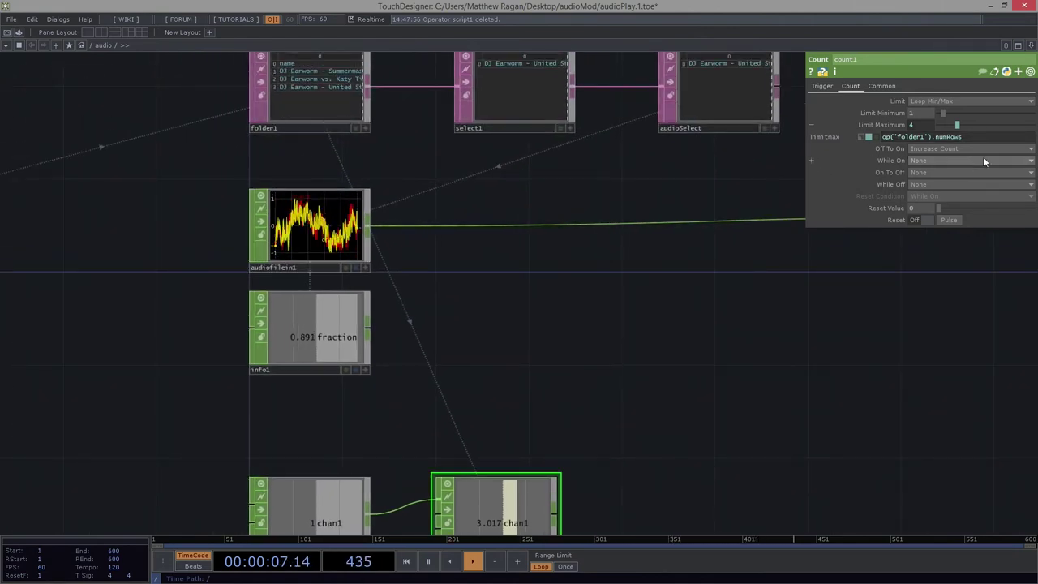
{"action": "type", "text": "- 1"}
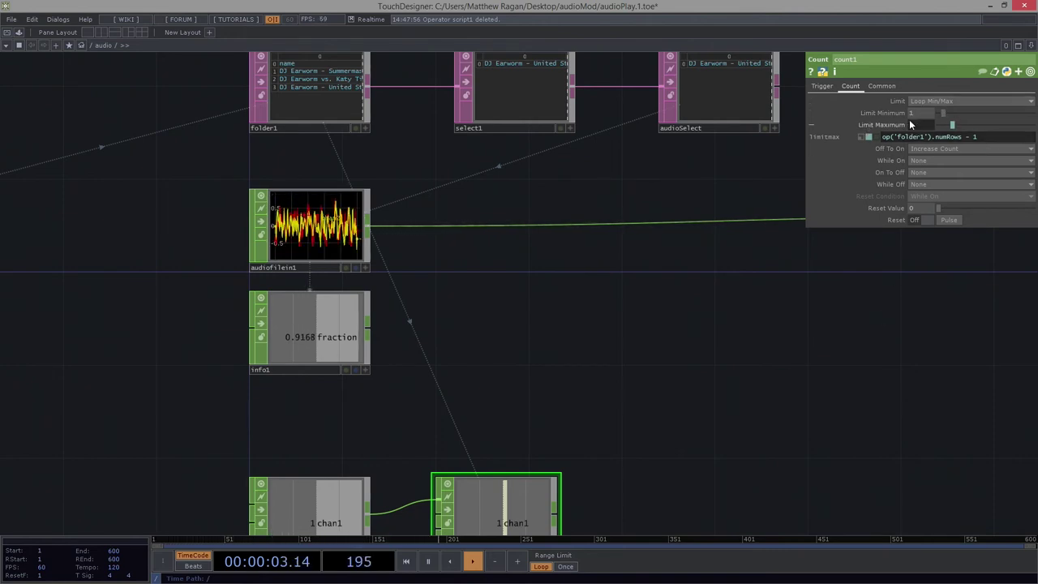
Step: Test the looping count by sweeping constant1's chan1 value down and back up to 1, and compare the count with folder1's rows
{"action": "left_click_drag", "start_coordinate": [548, 355], "coordinate": [552, 184]}
{"action": "scroll", "coordinate": [516, 364], "scroll_direction": "up", "scroll_amount": 3}
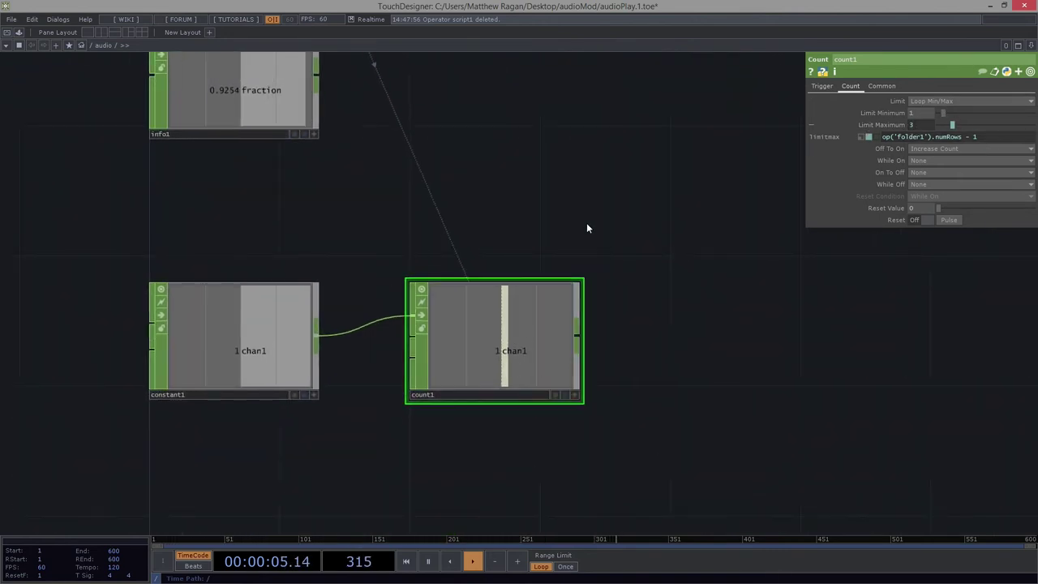
{"action": "left_click", "coordinate": [235, 340]}
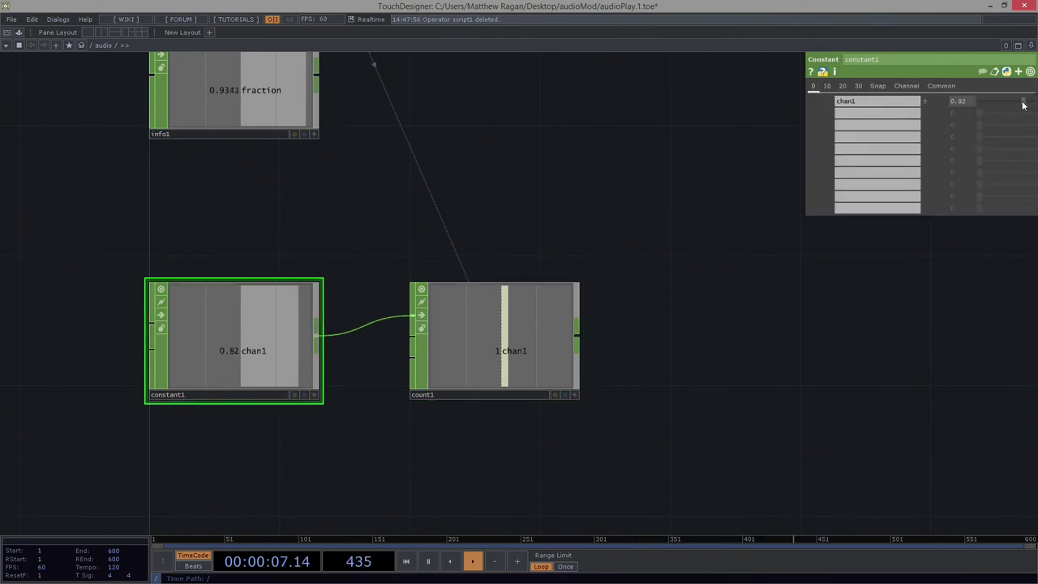
{"action": "mouse_move", "coordinate": [1023, 104]}
{"action": "left_mouse_down"}
{"action": "mouse_move", "coordinate": [998, 105]}
{"action": "mouse_move", "coordinate": [1034, 104]}
{"action": "left_mouse_up"}
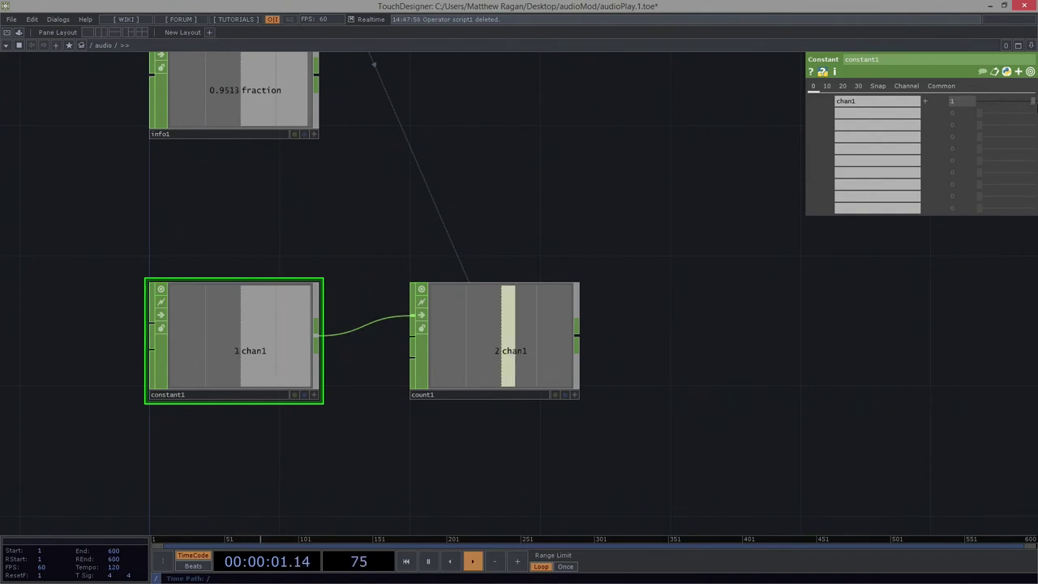
{"action": "scroll", "coordinate": [672, 378], "scroll_direction": "down", "scroll_amount": 4}
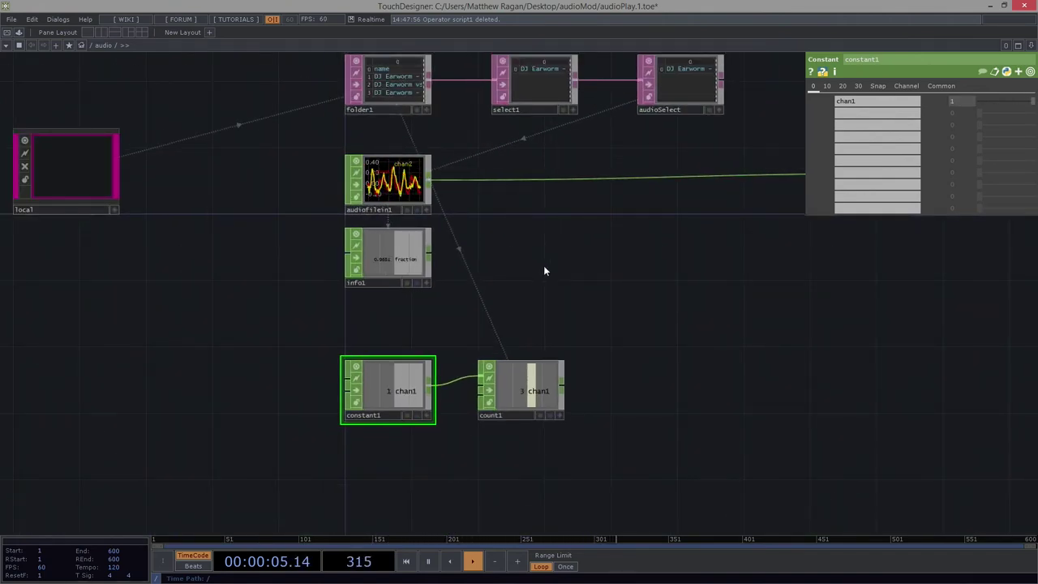
{"action": "scroll", "coordinate": [379, 82], "scroll_direction": "up", "scroll_amount": 3}
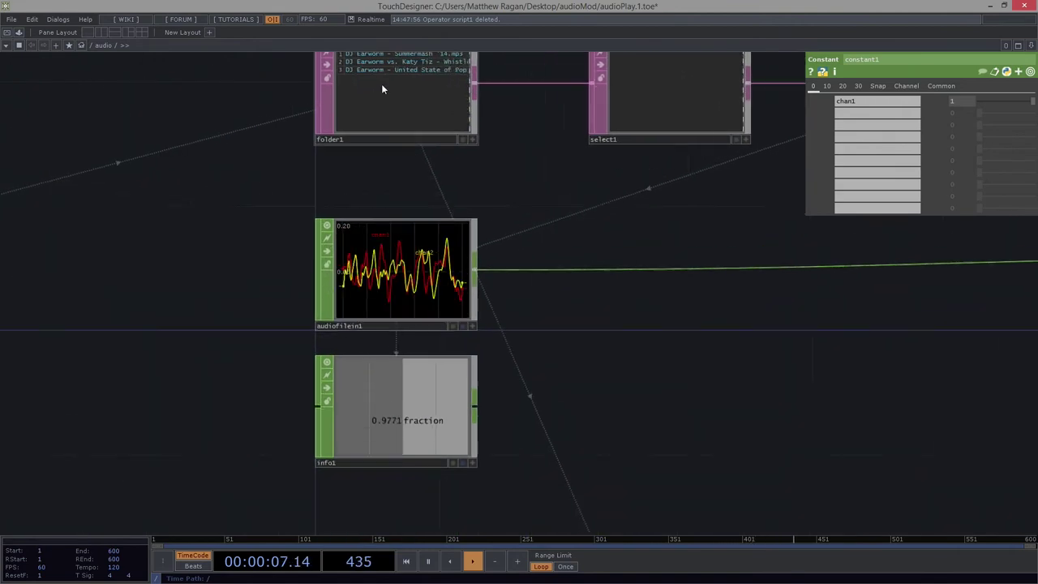
Step: Save the project as a new incremental version after finishing the looping count setup
{"action": "scroll", "coordinate": [631, 308], "scroll_direction": "down", "scroll_amount": 3}
{"action": "left_click_drag", "start_coordinate": [649, 262], "coordinate": [631, 442]}
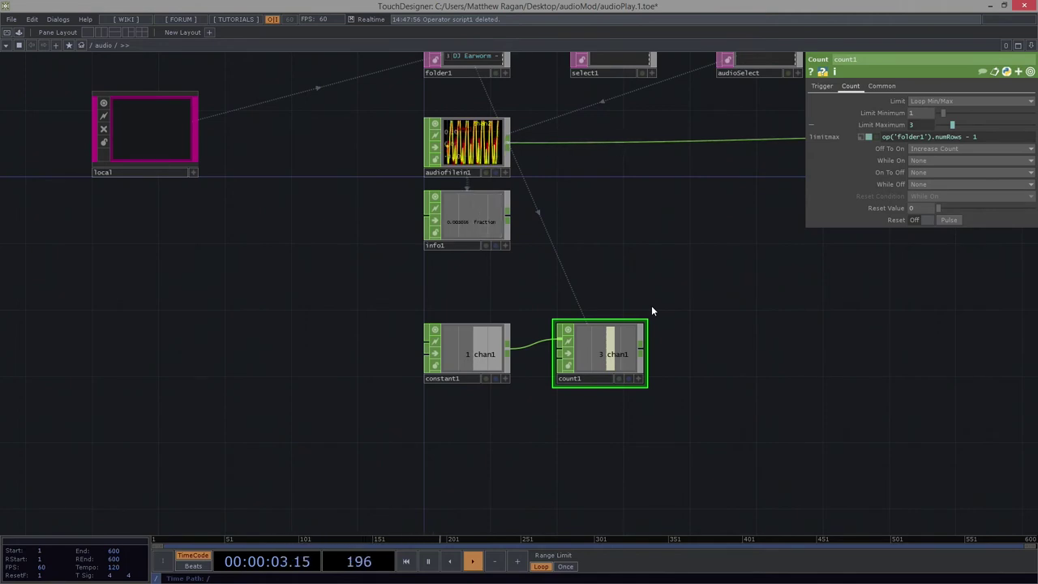
{"action": "key", "text": "ctrl+s"}
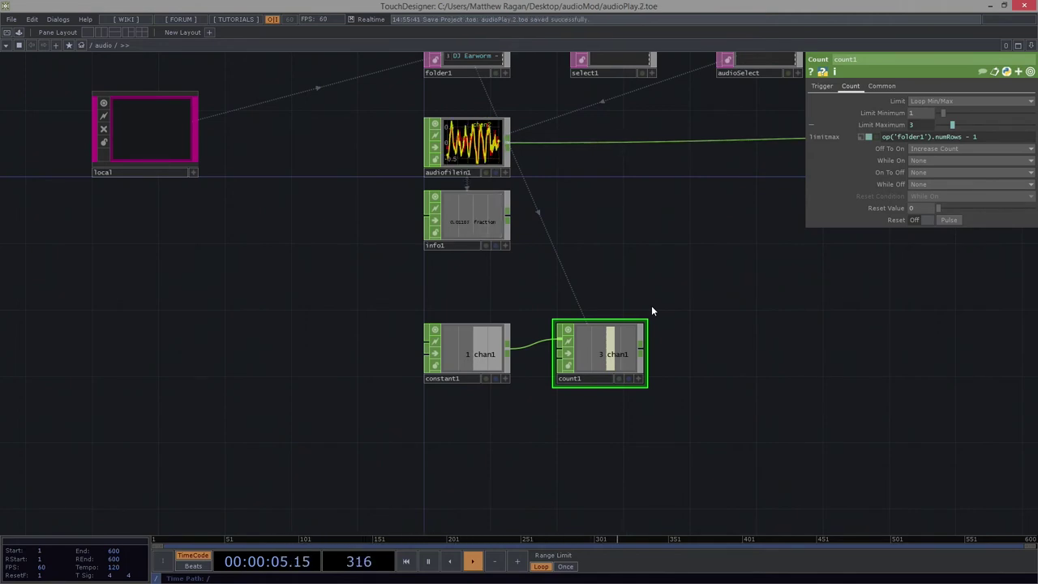
Step: Add a CHOP Execute DAT attached to count1's output
{"action": "middle_click_drag", "start_coordinate": [603, 287], "coordinate": [603, 336]}
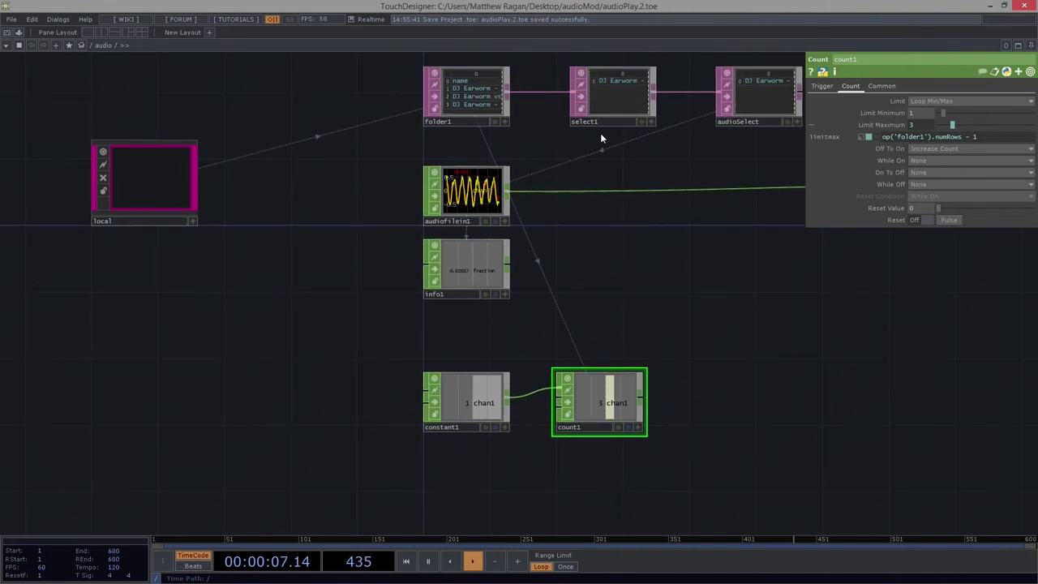
{"action": "mouse_move", "coordinate": [589, 403]}
{"action": "left_mouse_down"}
{"action": "mouse_move", "coordinate": [587, 290]}
{"action": "mouse_move", "coordinate": [599, 372]}
{"action": "mouse_move", "coordinate": [589, 398]}
{"action": "left_mouse_up"}
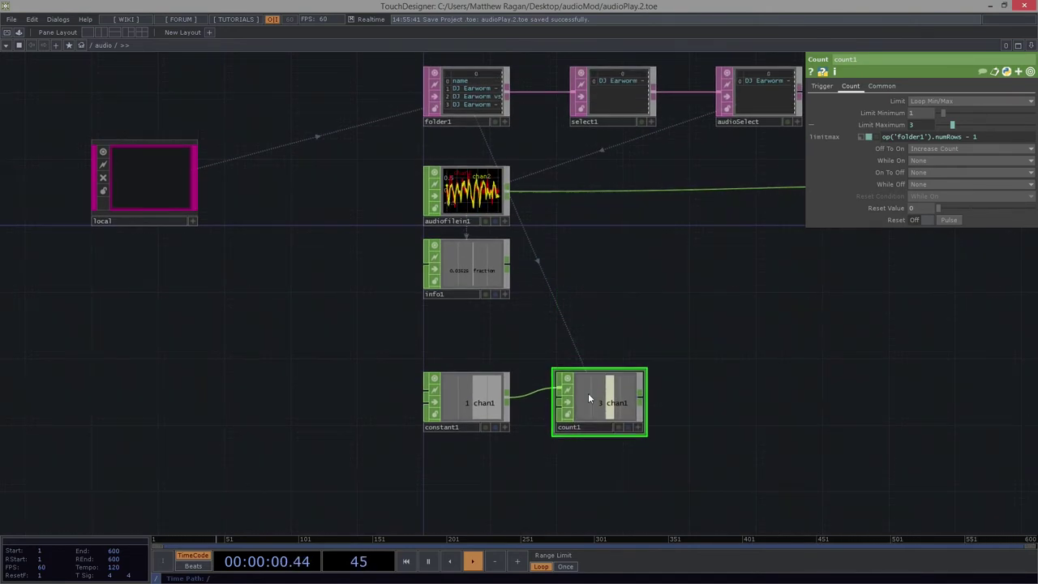
{"action": "left_click", "coordinate": [618, 112]}
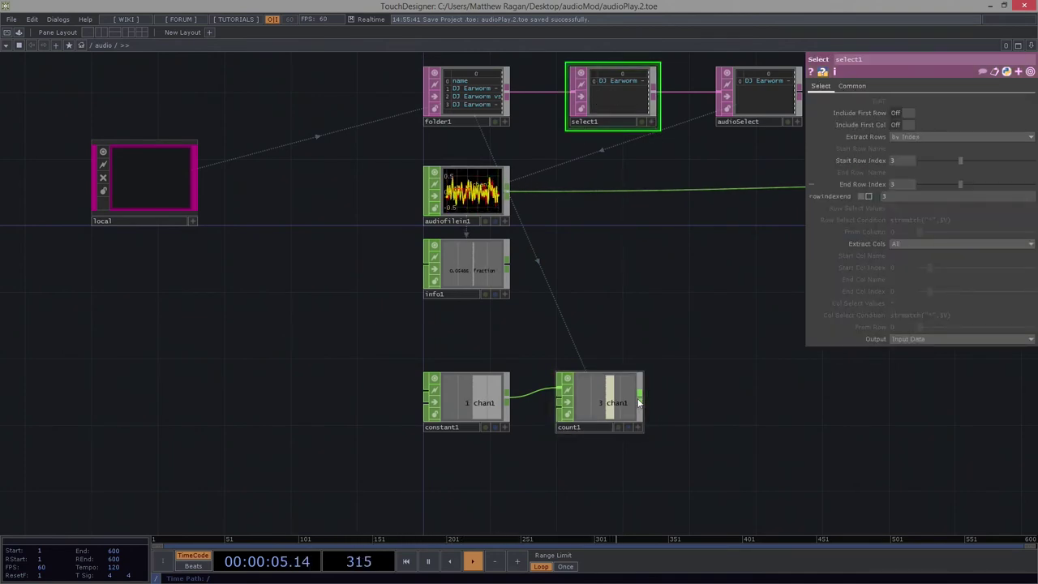
{"action": "right_click", "coordinate": [638, 403]}
{"action": "key", "text": "Tab"}
{"action": "key", "text": "Tab"}
{"action": "key", "text": "Tab"}
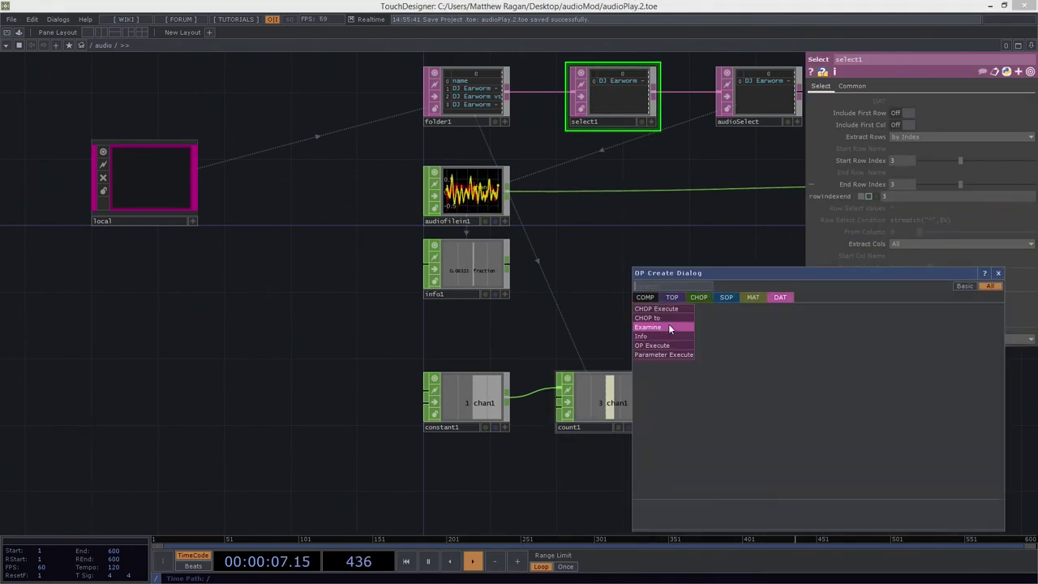
{"action": "left_click", "coordinate": [656, 309]}
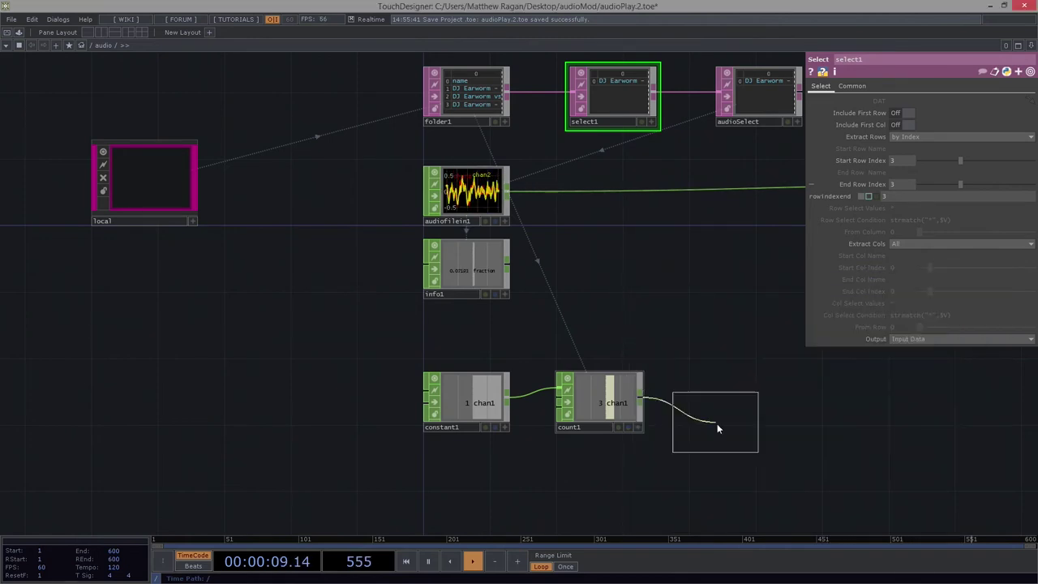
{"action": "left_click", "coordinate": [713, 406]}
Step: Place the CHOP Execute DAT directly below count1 and review its trigger options, including Value Change
{"action": "scroll", "coordinate": [716, 357], "scroll_direction": "up", "scroll_amount": 4}
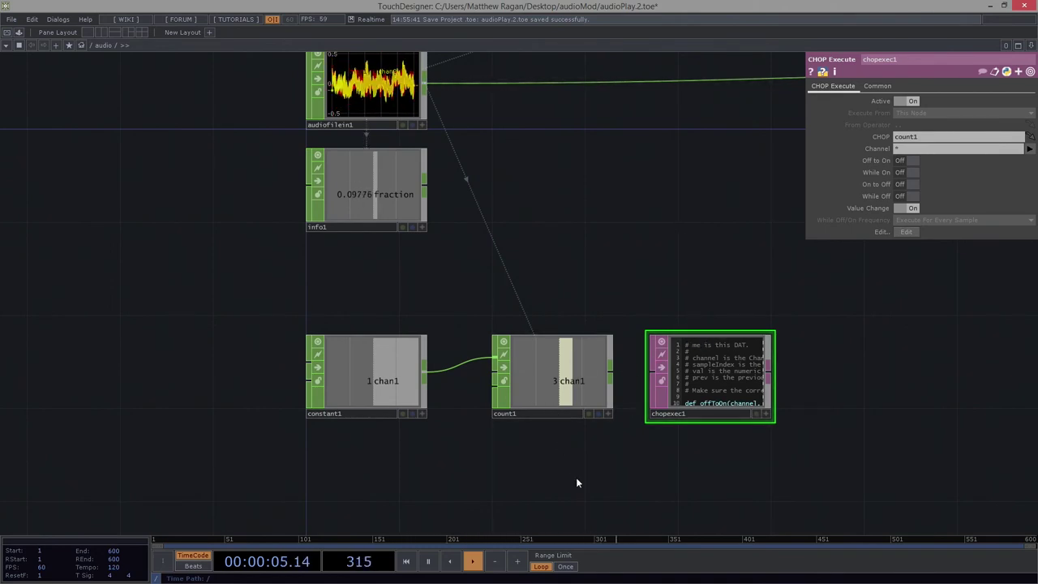
{"action": "left_click_drag", "start_coordinate": [576, 477], "coordinate": [541, 344]}
{"action": "left_click_drag", "start_coordinate": [678, 236], "coordinate": [509, 337]}
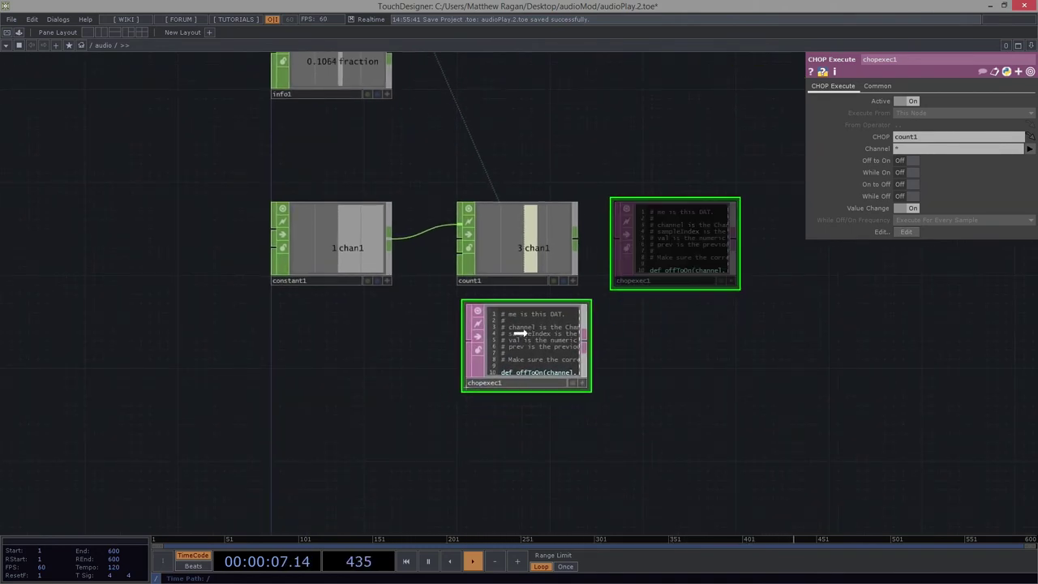
{"action": "left_click", "coordinate": [535, 333]}
{"action": "scroll", "coordinate": [567, 329], "scroll_direction": "up", "scroll_amount": 4}
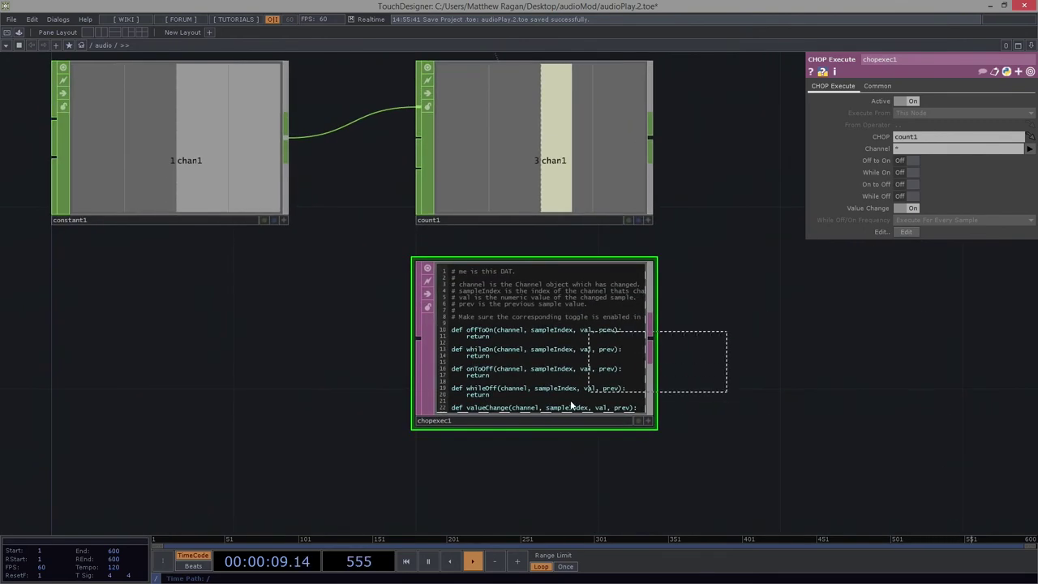
{"action": "left_click", "coordinate": [912, 208]}
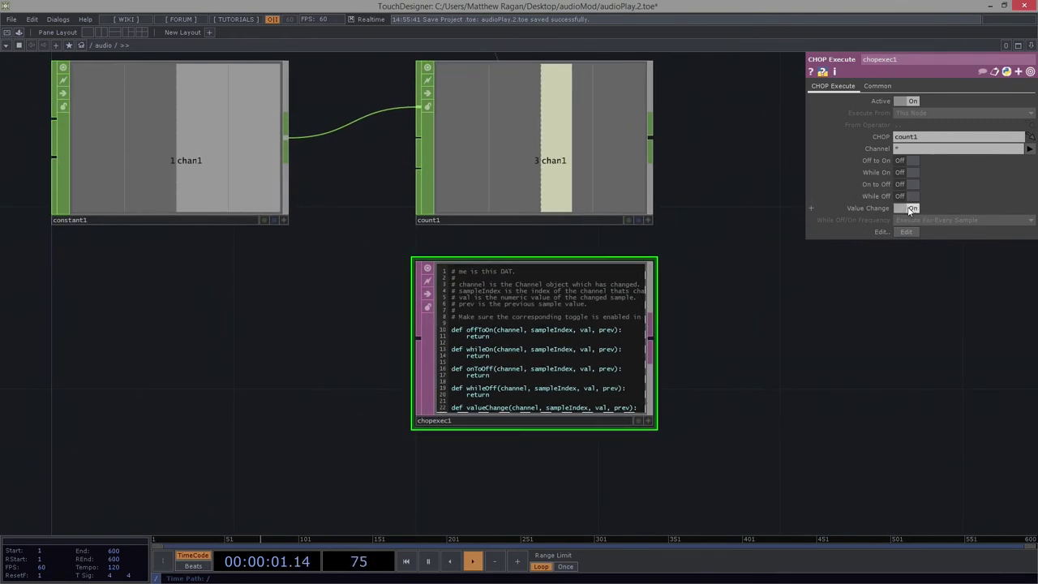
{"action": "left_click", "coordinate": [909, 164]}
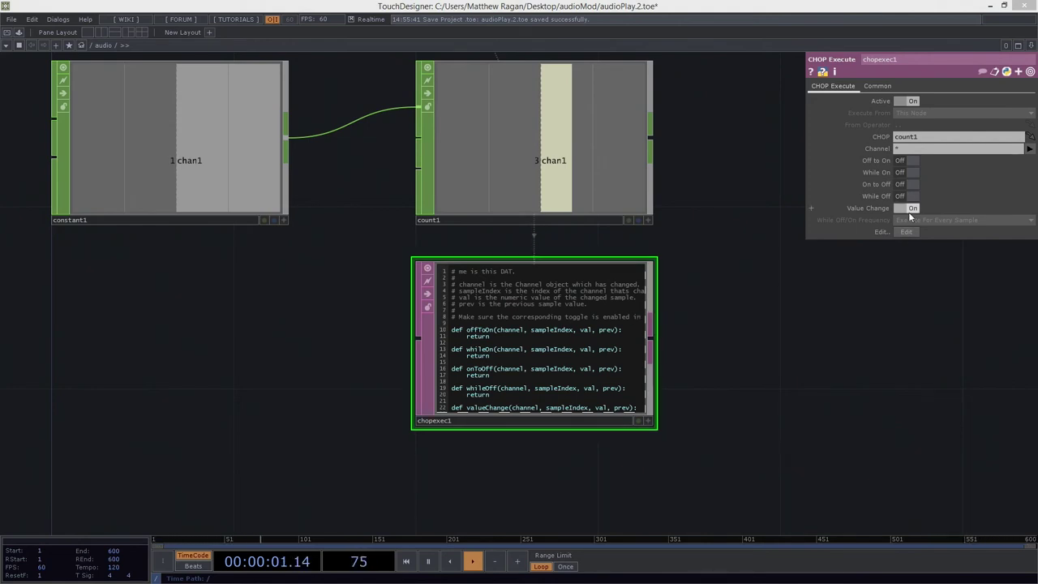
{"action": "left_click_drag", "start_coordinate": [687, 408], "coordinate": [707, 411]}
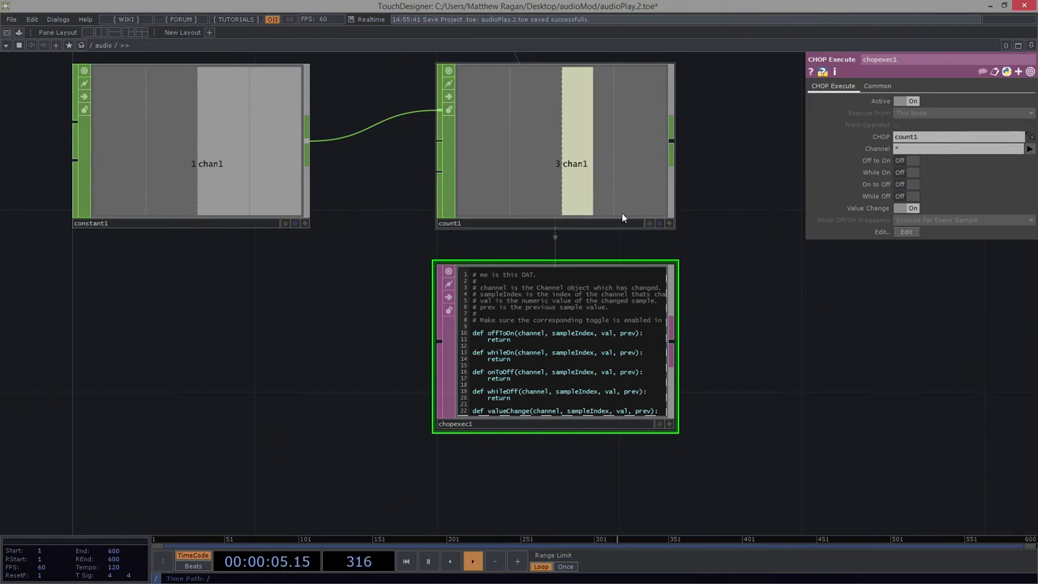
Step: Make chopexec1 editable and delete its offToOn, whileOn, onToOff and whileOff functions, keeping only valueChange
{"action": "left_click_drag", "start_coordinate": [753, 459], "coordinate": [784, 374]}
{"action": "scroll", "coordinate": [603, 274], "scroll_direction": "up", "scroll_amount": 2}
{"action": "middle_click", "coordinate": [553, 242]}
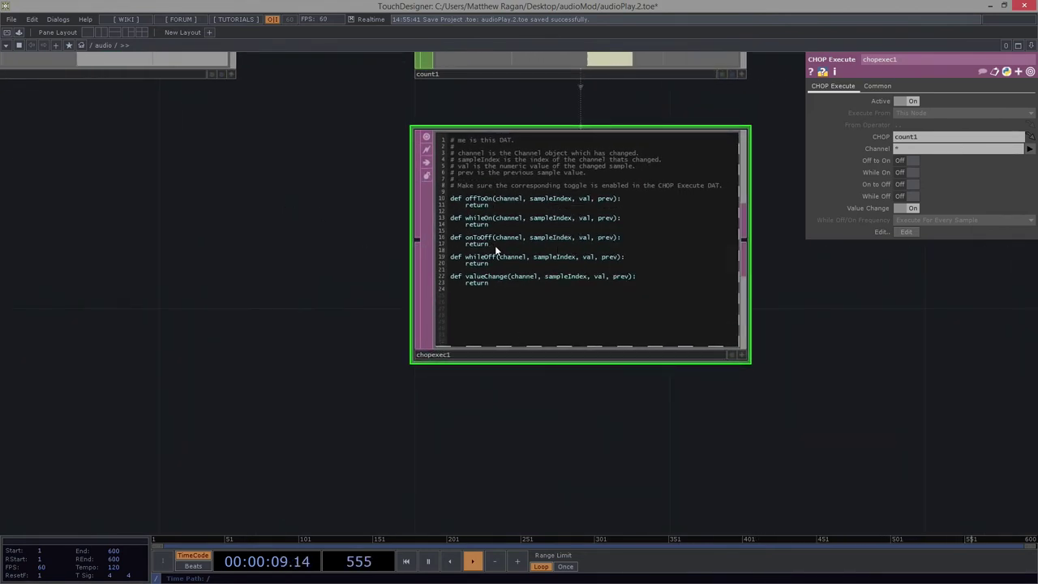
{"action": "key", "text": "a"}
{"action": "left_click_drag", "start_coordinate": [449, 256], "coordinate": [397, 196]}
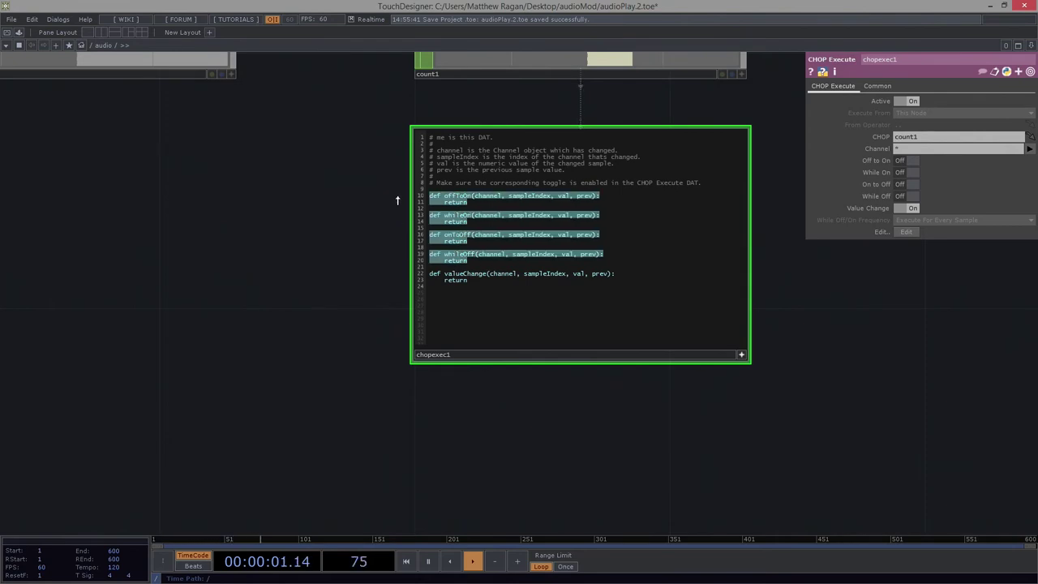
{"action": "key", "text": "BackSpace"}
{"action": "key", "text": "BackSpace"}
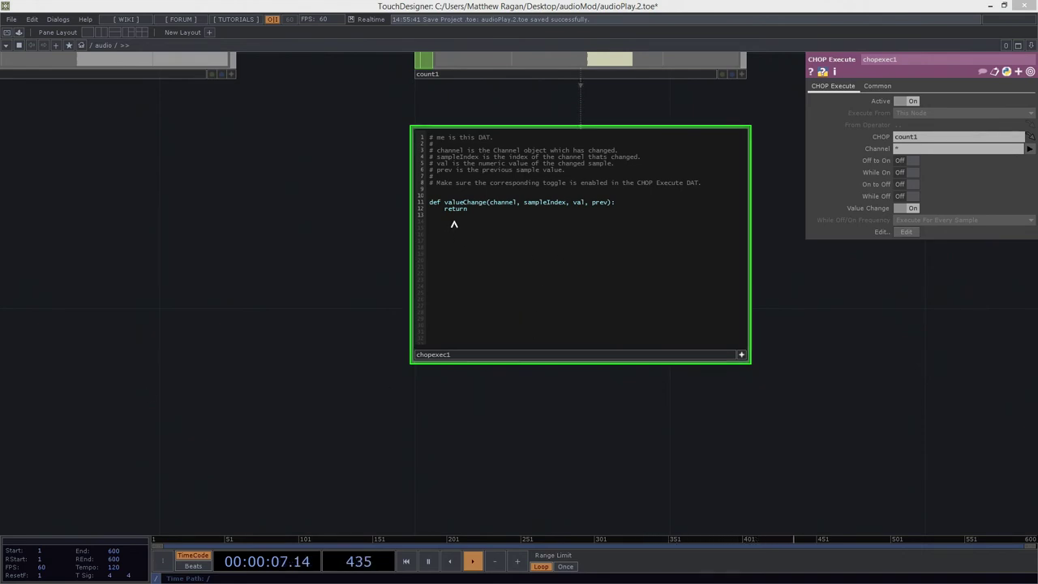
Step: Insert blank lines above the return statement in chopexec1's valueChange function and leave text editing
{"action": "key", "text": "Return"}
{"action": "key", "text": "Return"}
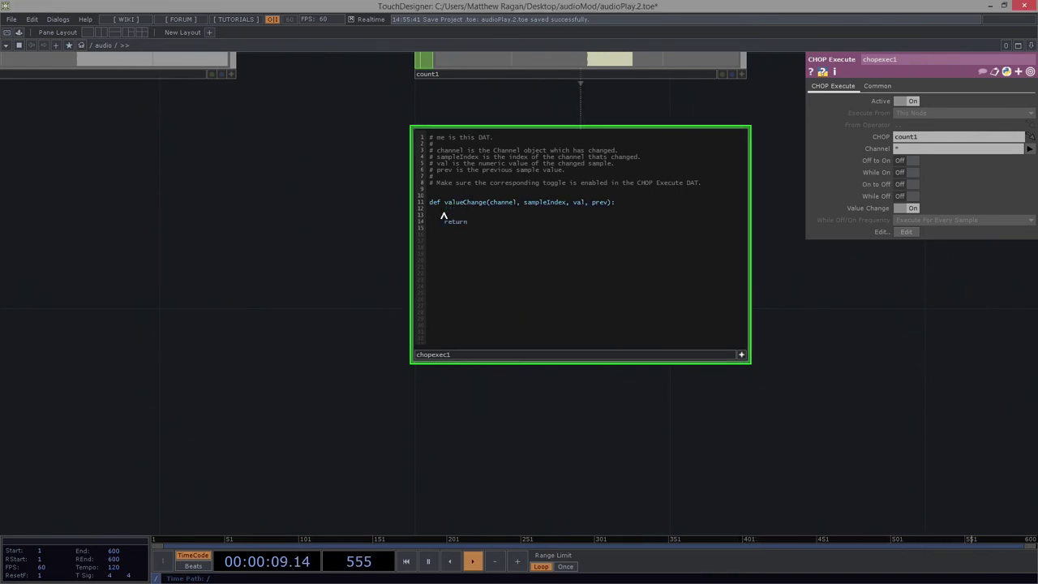
{"action": "left_click_drag", "start_coordinate": [403, 207], "coordinate": [374, 245]}
{"action": "scroll", "coordinate": [378, 232], "scroll_direction": "up", "scroll_amount": 3}
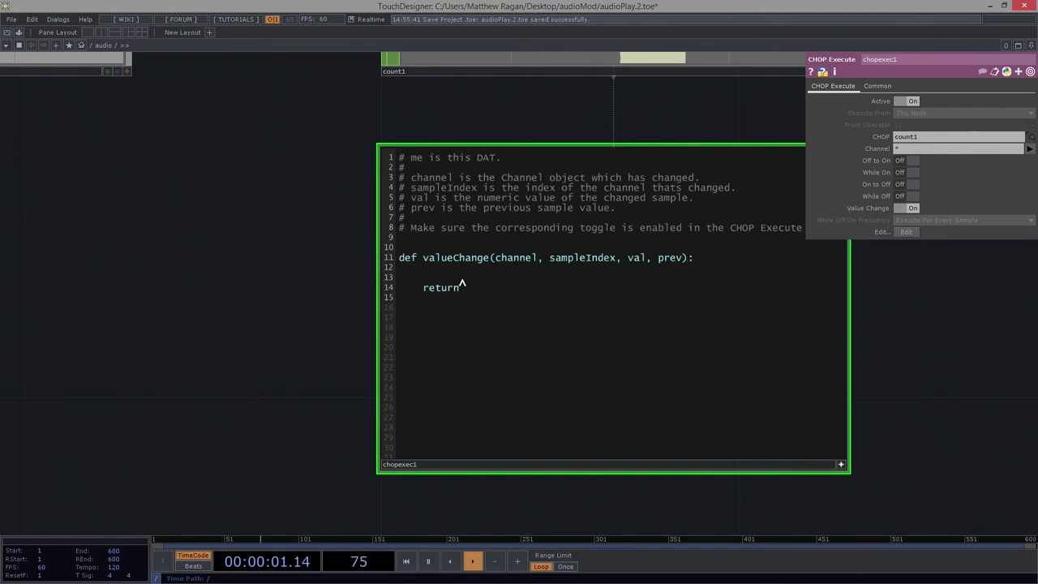
{"action": "key", "text": "Return"}
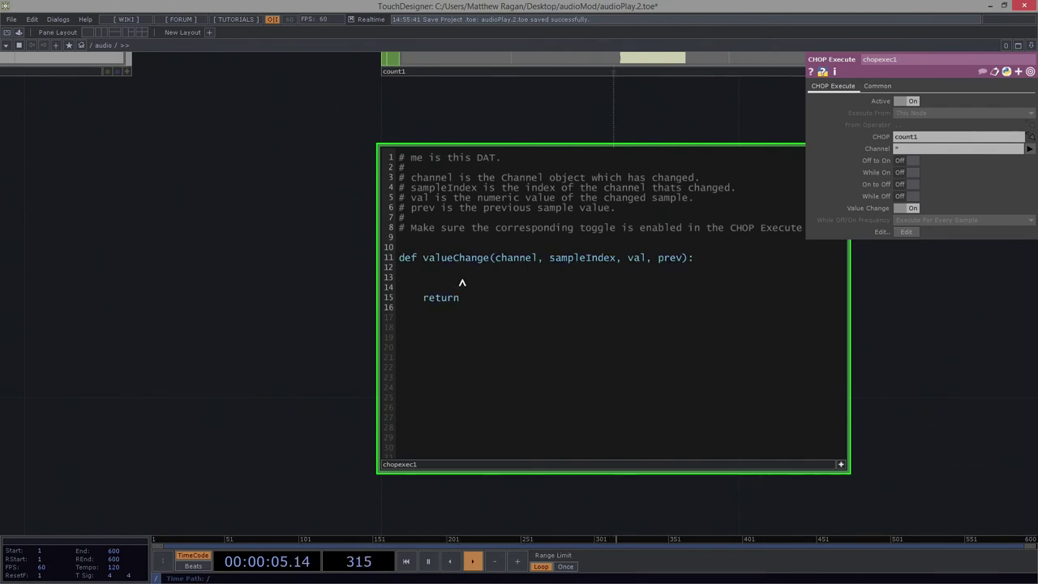
{"action": "left_click_drag", "start_coordinate": [301, 77], "coordinate": [250, 223]}
{"action": "scroll", "coordinate": [250, 224], "scroll_direction": "down", "scroll_amount": 1}
{"action": "scroll", "coordinate": [250, 225], "scroll_direction": "down", "scroll_amount": 1}
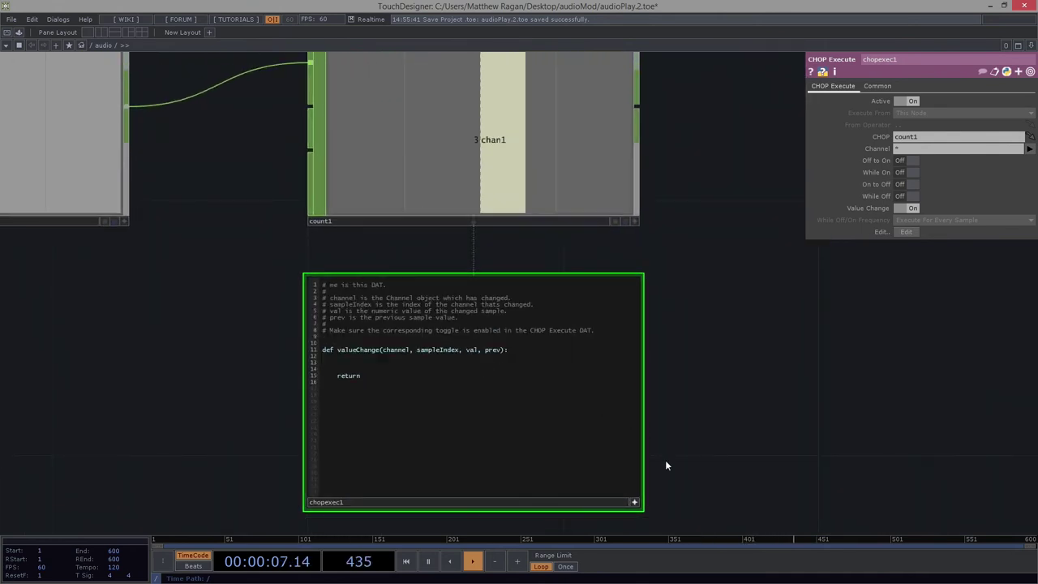
{"action": "right_click", "coordinate": [546, 422]}
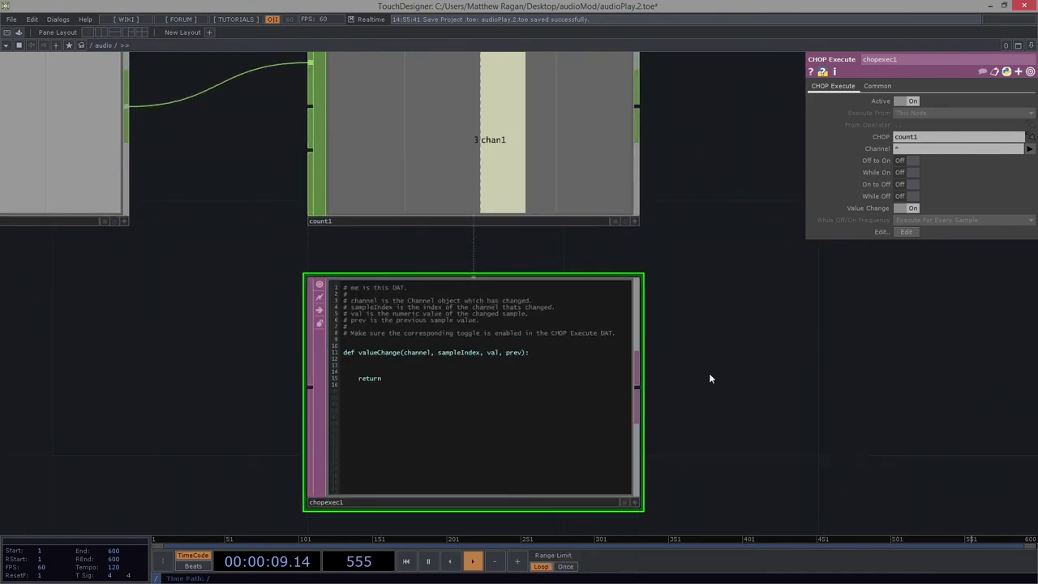
{"action": "scroll", "coordinate": [710, 373], "scroll_direction": "down", "scroll_amount": 4}
{"action": "left_click_drag", "start_coordinate": [392, 502], "coordinate": [559, 329]}
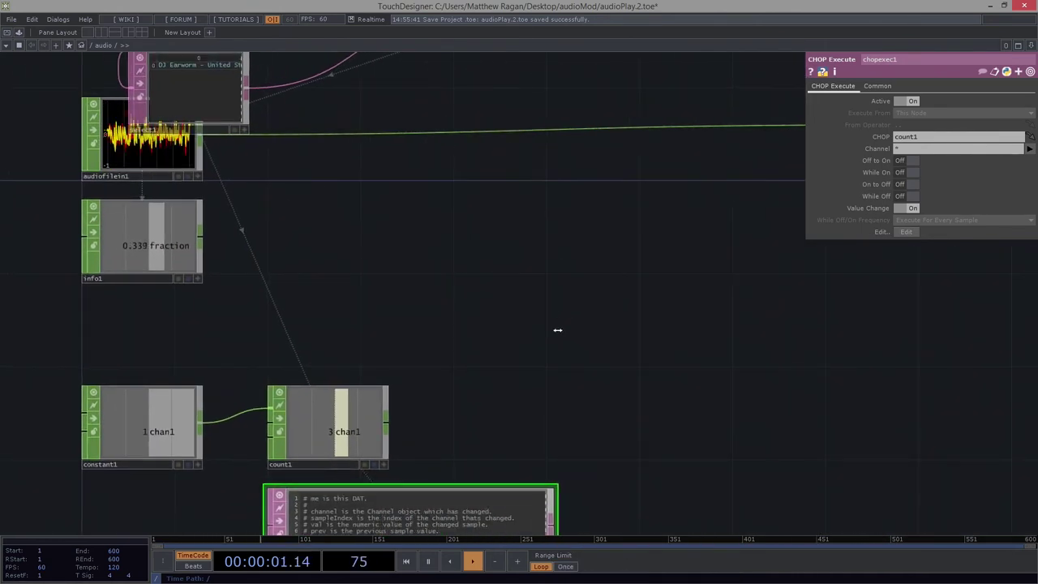
{"action": "left_click_drag", "start_coordinate": [532, 275], "coordinate": [542, 112]}
{"action": "key", "text": "ctrl+z"}
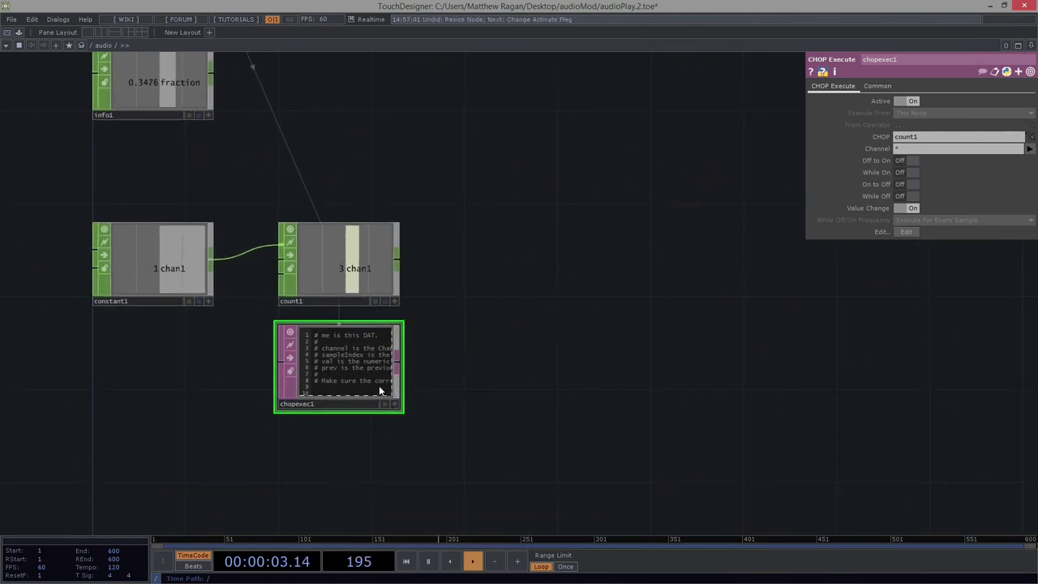
Step: Move chopexec1 above folder1 and realign select1 between folder1 and audioSelect
{"action": "left_click_drag", "start_coordinate": [380, 388], "coordinate": [472, 402]}
{"action": "left_click_drag", "start_coordinate": [356, 352], "coordinate": [357, 168]}
{"action": "left_click_drag", "start_coordinate": [612, 212], "coordinate": [649, 346]}
{"action": "scroll", "coordinate": [412, 332], "scroll_direction": "up", "scroll_amount": 3}
{"action": "right_click_drag", "start_coordinate": [223, 168], "coordinate": [130, 312]}
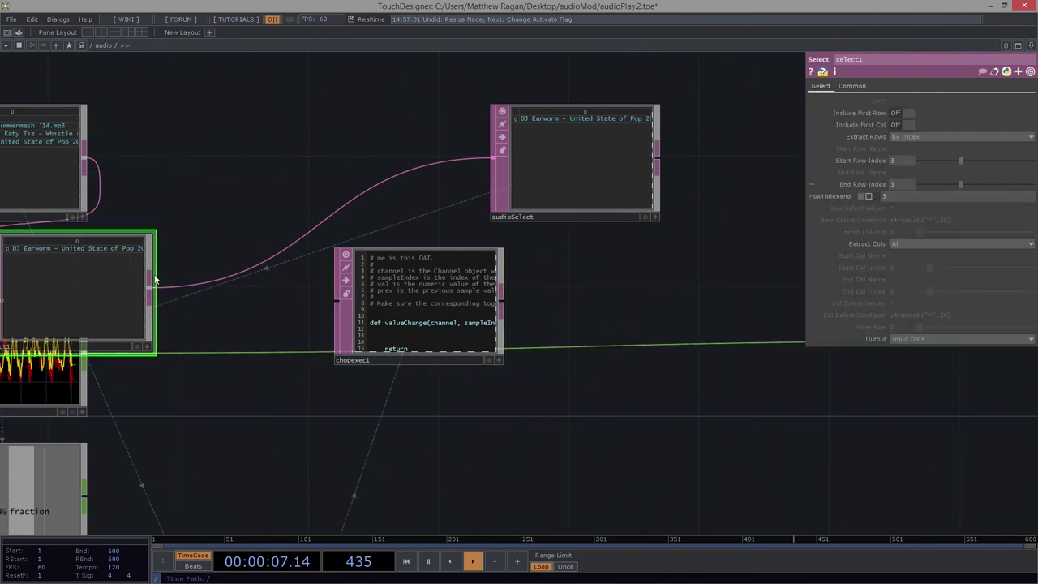
{"action": "left_click_drag", "start_coordinate": [134, 283], "coordinate": [327, 154]}
{"action": "left_click_drag", "start_coordinate": [369, 192], "coordinate": [456, 190]}
{"action": "left_click_drag", "start_coordinate": [681, 358], "coordinate": [769, 485]}
{"action": "left_click_drag", "start_coordinate": [580, 400], "coordinate": [162, 115]}
{"action": "left_click_drag", "start_coordinate": [399, 210], "coordinate": [538, 277]}
{"action": "scroll", "coordinate": [540, 231], "scroll_direction": "up", "scroll_amount": 3}
{"action": "scroll", "coordinate": [542, 248], "scroll_direction": "down", "scroll_amount": 4}
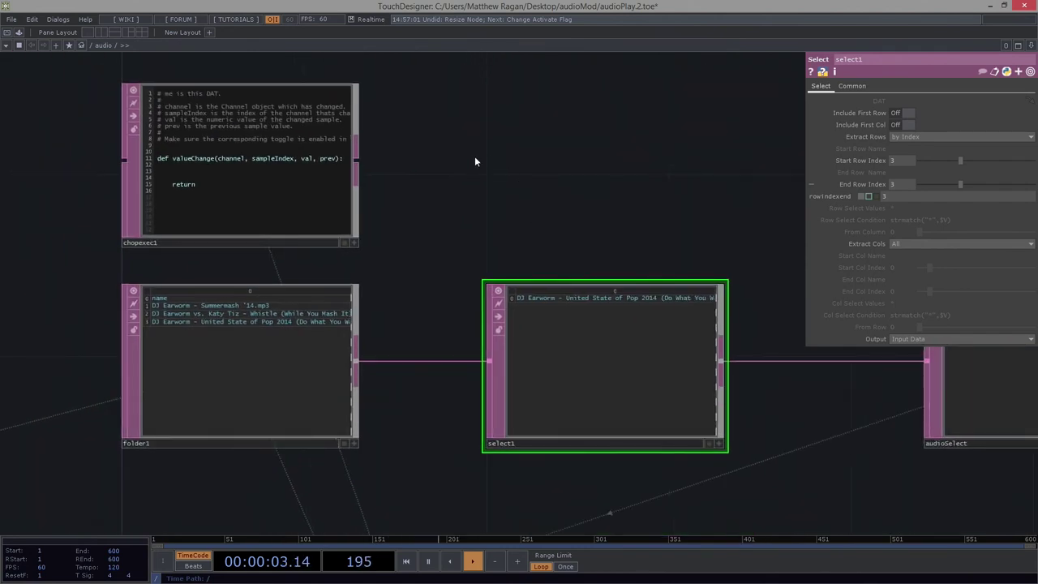
Step: Reveal the scripting name of select1's Start Row Index parameter
{"action": "left_click", "coordinate": [283, 106]}
{"action": "left_click", "coordinate": [527, 359]}
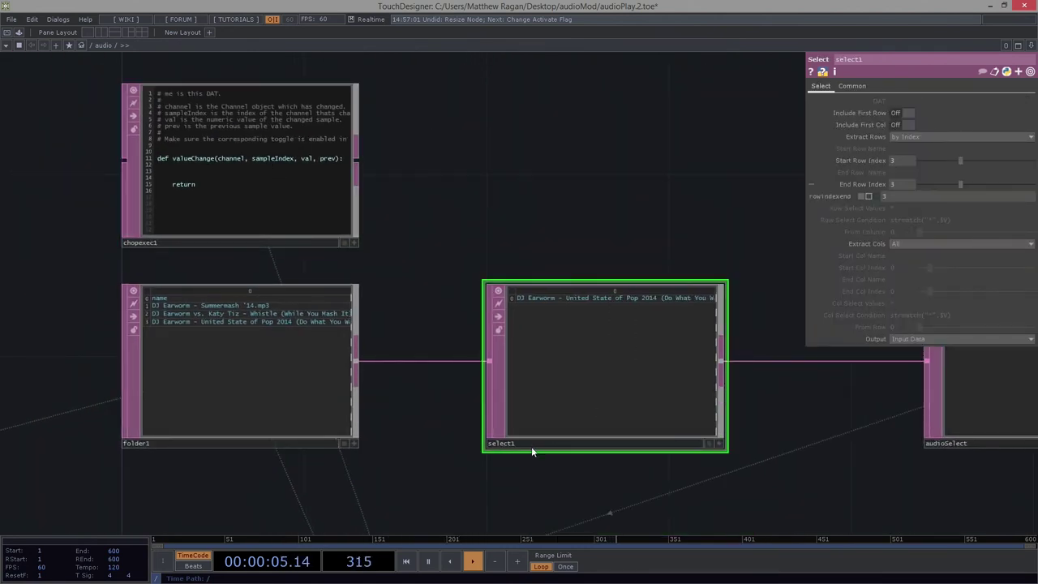
{"action": "left_click", "coordinate": [868, 162]}
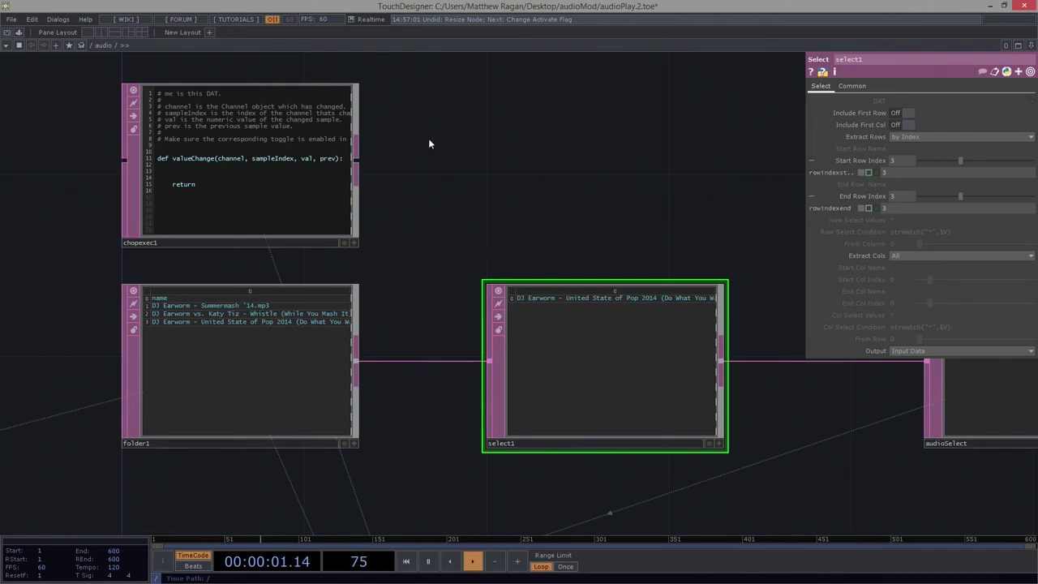
Step: In chopexec1's valueChange function, start the assignment op('select1').par.rowindestart = above the return statement
{"action": "right_click_drag", "start_coordinate": [432, 142], "coordinate": [280, 192]}
{"action": "left_click_drag", "start_coordinate": [453, 180], "coordinate": [542, 197]}
{"action": "scroll", "coordinate": [367, 160], "scroll_direction": "up", "scroll_amount": 2}
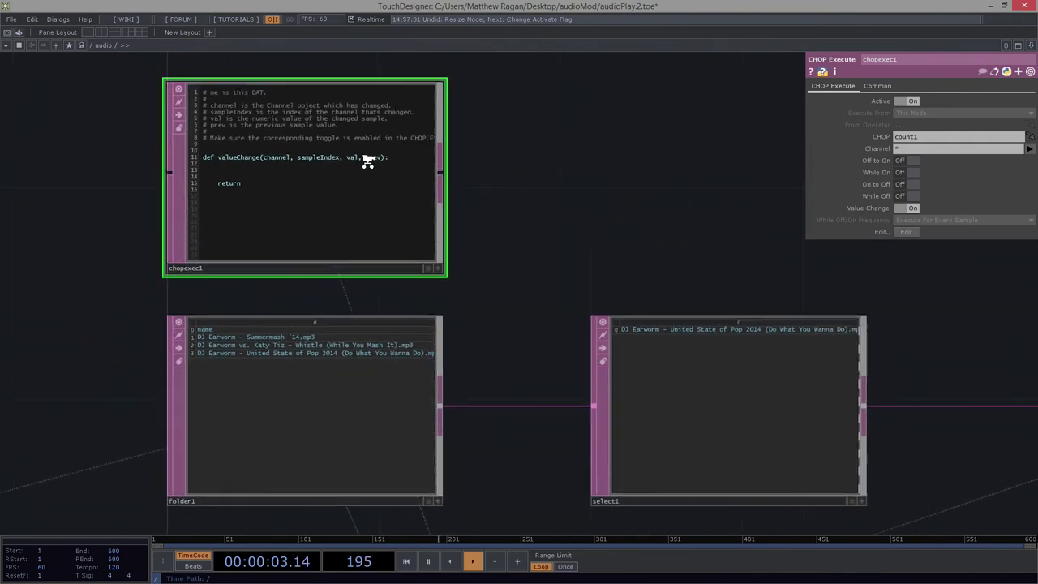
{"action": "scroll", "coordinate": [368, 161], "scroll_direction": "up", "scroll_amount": 1}
{"action": "left_click_drag", "start_coordinate": [601, 242], "coordinate": [523, 211]}
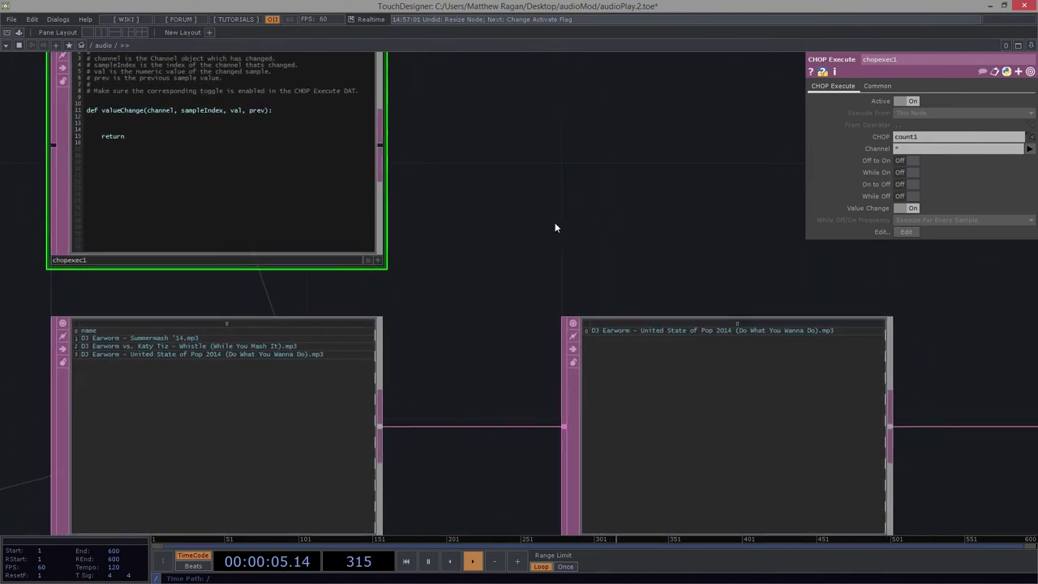
{"action": "key", "text": "a"}
{"action": "left_click_drag", "start_coordinate": [665, 234], "coordinate": [640, 182]}
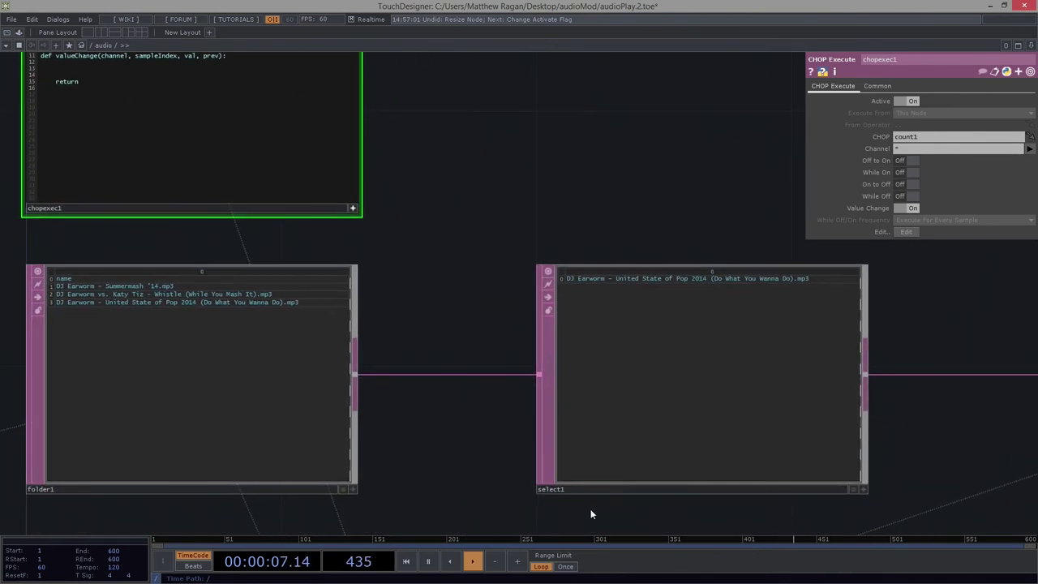
{"action": "left_click_drag", "start_coordinate": [478, 216], "coordinate": [500, 259]}
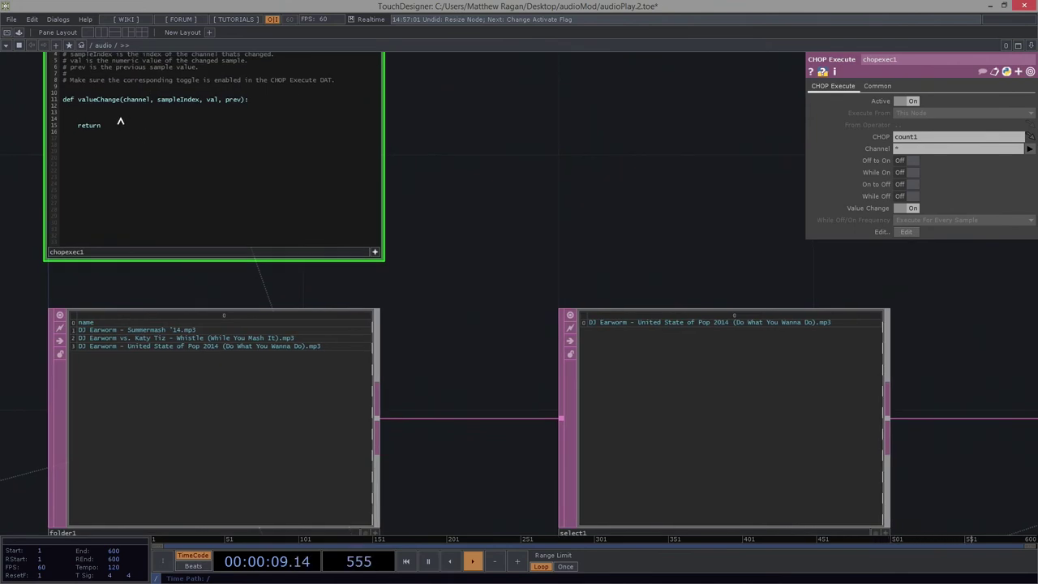
{"action": "type", "text": "op"}
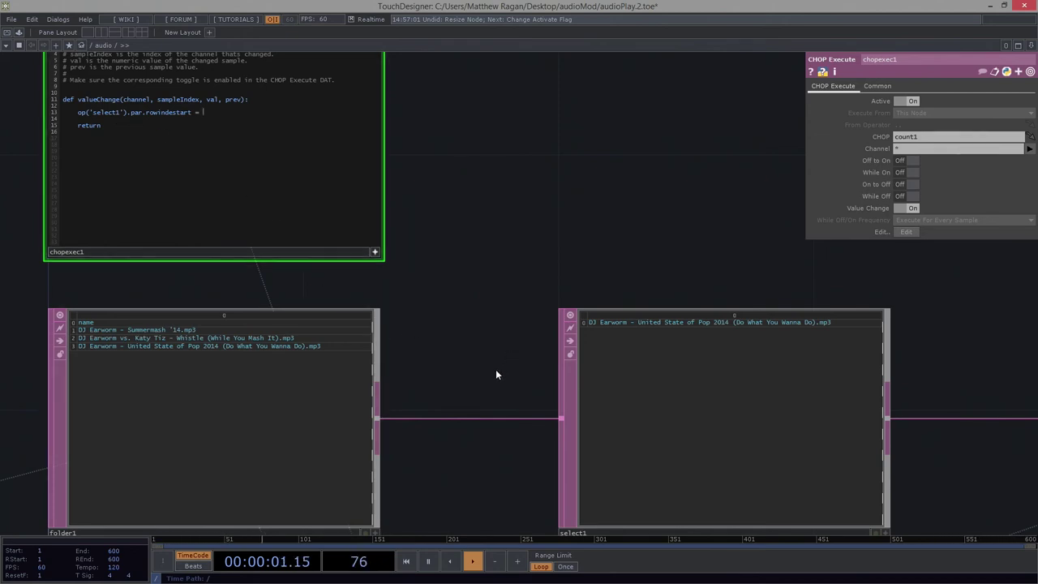
Step: Follow the link between count1 and chopexec1 and examine the script comment describing the val argument
{"action": "scroll", "coordinate": [495, 373], "scroll_direction": "down", "scroll_amount": 4}
{"action": "left_click_drag", "start_coordinate": [438, 503], "coordinate": [360, 250]}
{"action": "left_click_drag", "start_coordinate": [532, 473], "coordinate": [444, 180]}
{"action": "left_click_drag", "start_coordinate": [510, 220], "coordinate": [513, 106]}
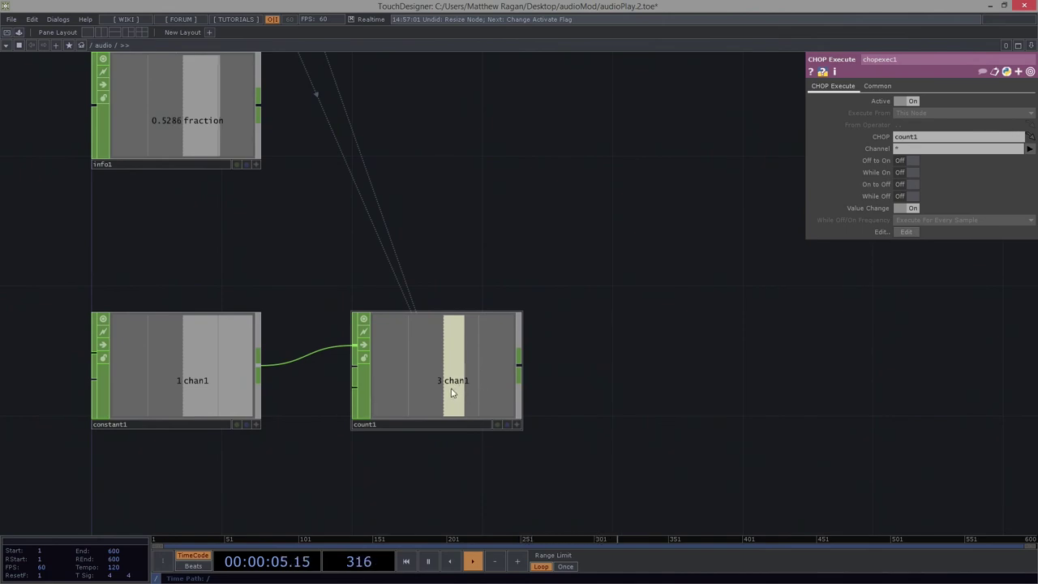
{"action": "left_click_drag", "start_coordinate": [526, 149], "coordinate": [657, 485]}
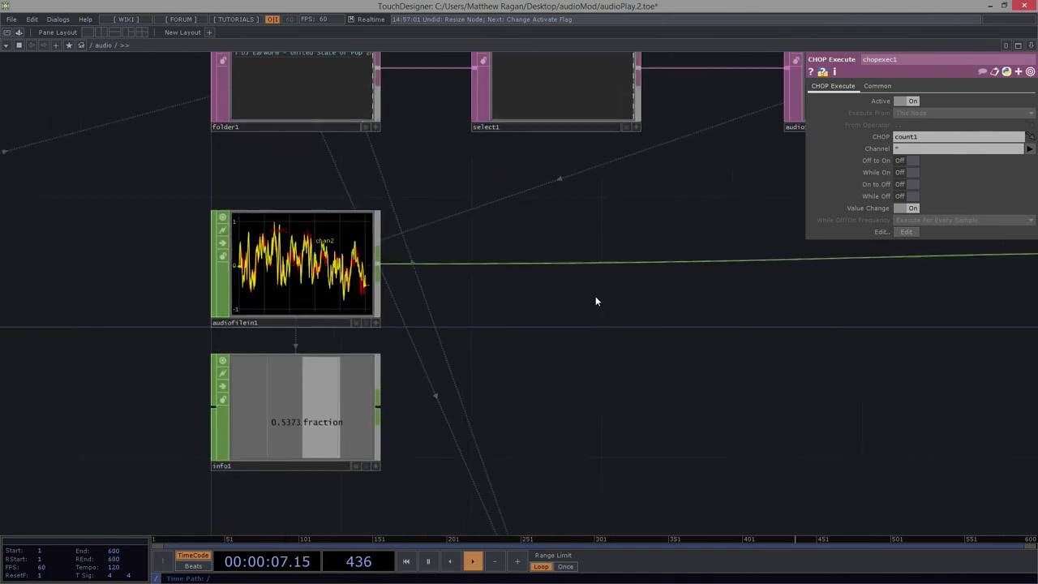
{"action": "left_click_drag", "start_coordinate": [430, 120], "coordinate": [564, 490]}
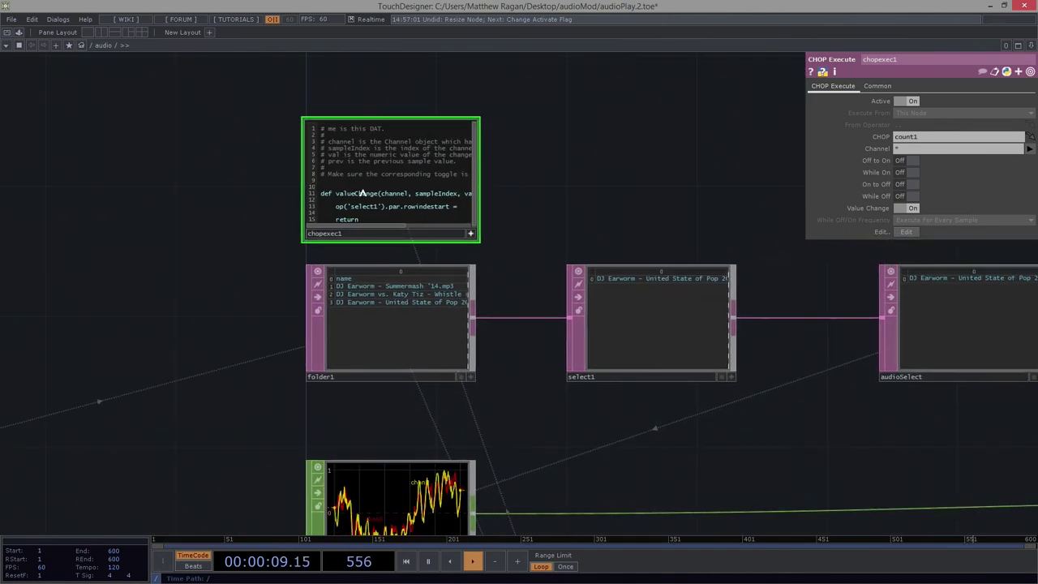
{"action": "left_click_drag", "start_coordinate": [647, 485], "coordinate": [442, 71]}
{"action": "left_click_drag", "start_coordinate": [527, 391], "coordinate": [452, 204]}
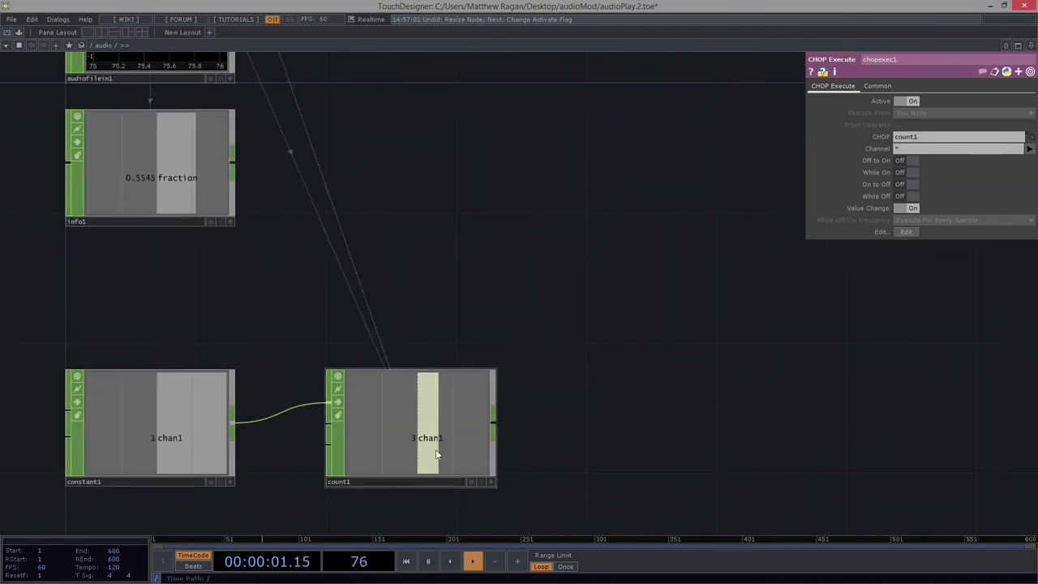
{"action": "left_click_drag", "start_coordinate": [406, 81], "coordinate": [544, 514]}
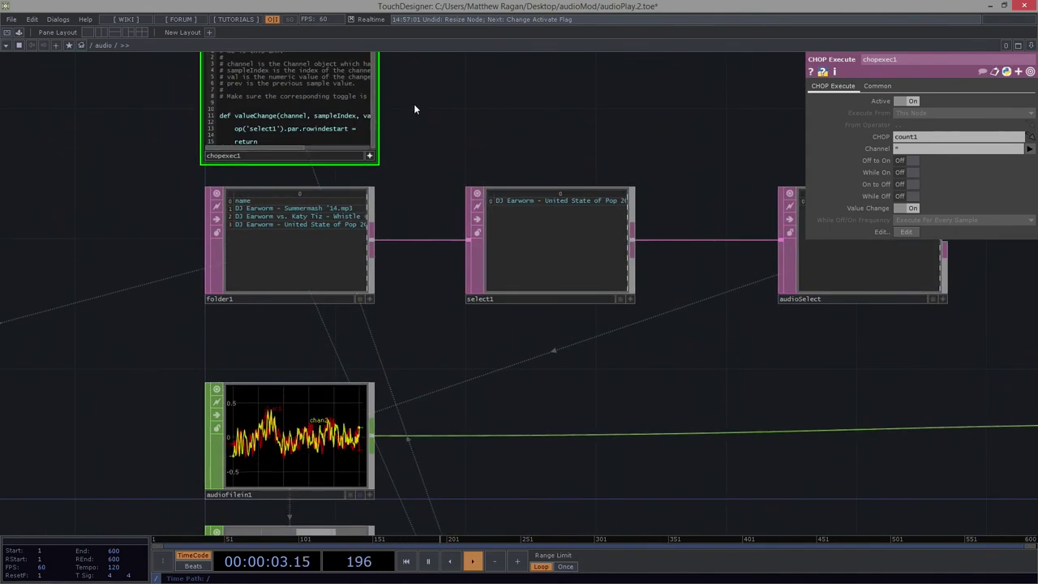
{"action": "left_click_drag", "start_coordinate": [413, 104], "coordinate": [461, 263]}
{"action": "scroll", "coordinate": [455, 237], "scroll_direction": "up", "scroll_amount": 4}
{"action": "left_click_drag", "start_coordinate": [251, 185], "coordinate": [397, 259]}
{"action": "scroll", "coordinate": [297, 203], "scroll_direction": "up", "scroll_amount": 2}
{"action": "left_click_drag", "start_coordinate": [283, 159], "coordinate": [270, 79]}
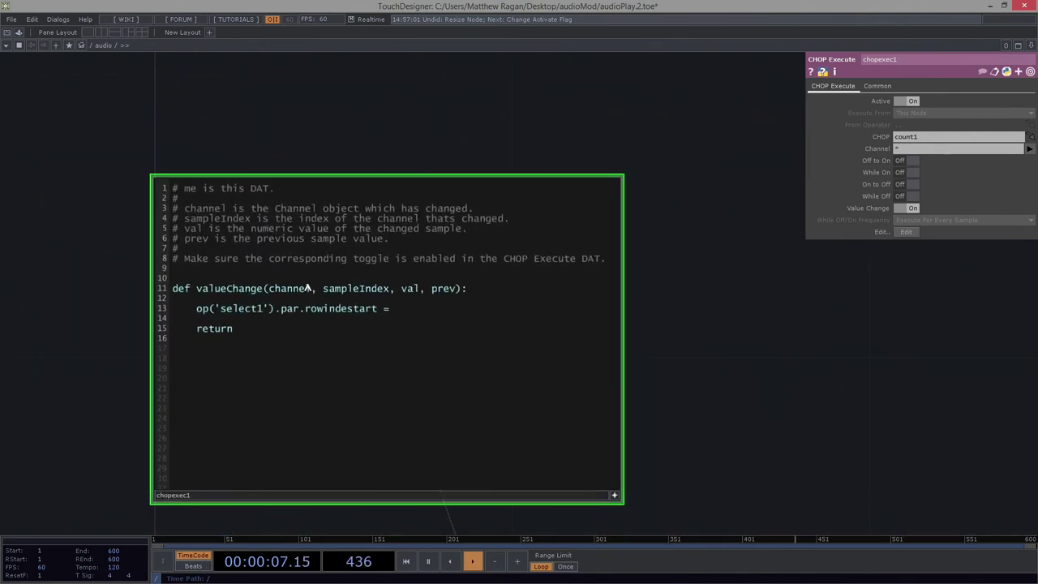
{"action": "left_click", "coordinate": [412, 296]}
{"action": "left_click_drag", "start_coordinate": [185, 232], "coordinate": [447, 233]}
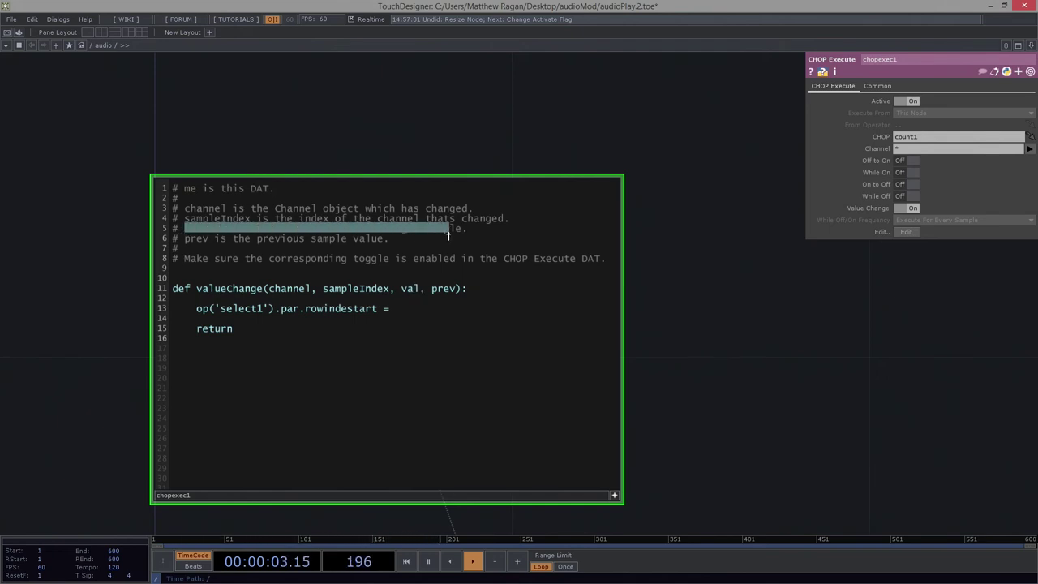
{"action": "left_click", "coordinate": [513, 240]}
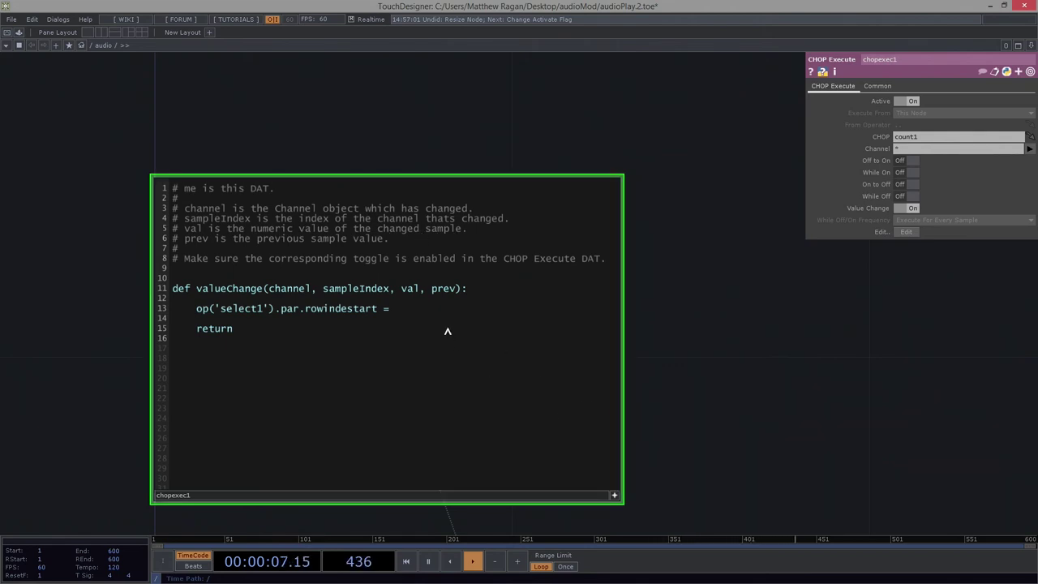
Step: Complete the rowindestart assignment in chopexec1's valueChange function with val
{"action": "left_click_drag", "start_coordinate": [790, 406], "coordinate": [543, 70]}
{"action": "middle_click_drag", "start_coordinate": [544, 70], "coordinate": [520, 251]}
{"action": "left_click_drag", "start_coordinate": [467, 178], "coordinate": [443, 137]}
{"action": "left_click_drag", "start_coordinate": [671, 508], "coordinate": [471, 197]}
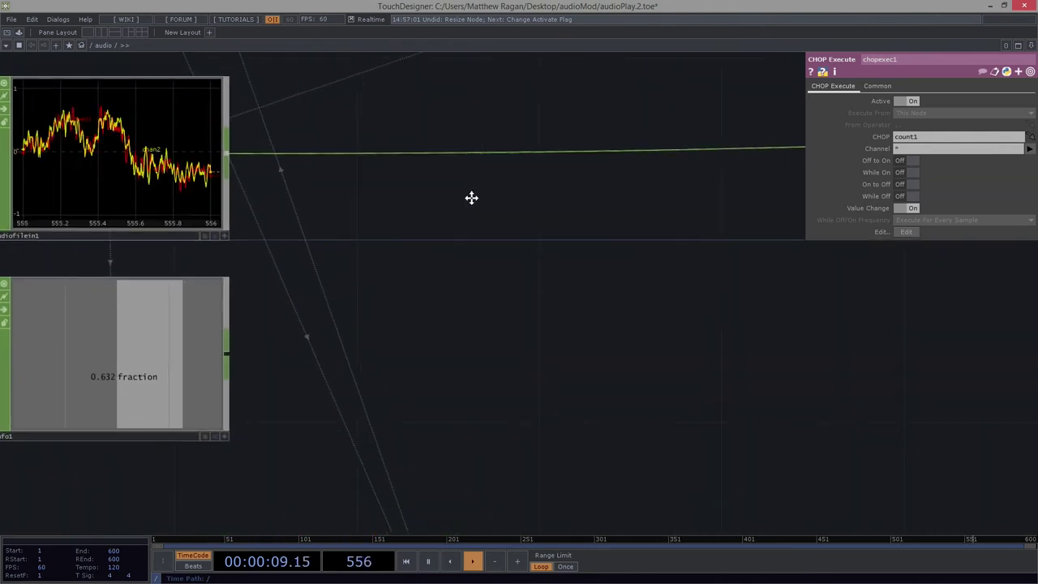
{"action": "left_click_drag", "start_coordinate": [489, 420], "coordinate": [391, 105]}
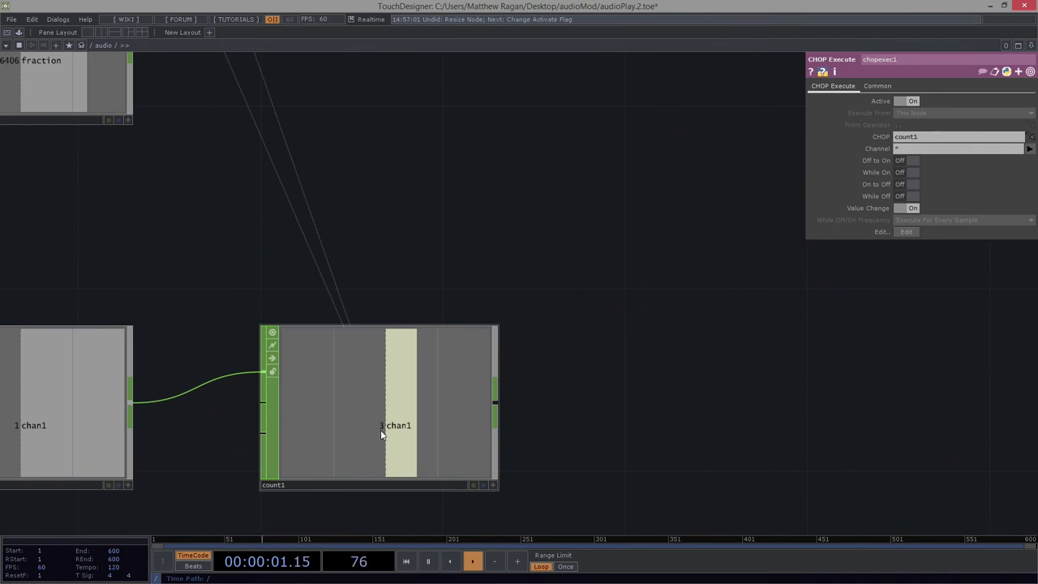
{"action": "left_click_drag", "start_coordinate": [380, 183], "coordinate": [545, 514]}
{"action": "left_click_drag", "start_coordinate": [418, 78], "coordinate": [544, 369]}
{"action": "left_click_drag", "start_coordinate": [461, 186], "coordinate": [482, 227]}
{"action": "left_click_drag", "start_coordinate": [458, 108], "coordinate": [499, 298]}
{"action": "middle_click_drag", "start_coordinate": [339, 186], "coordinate": [387, 209]}
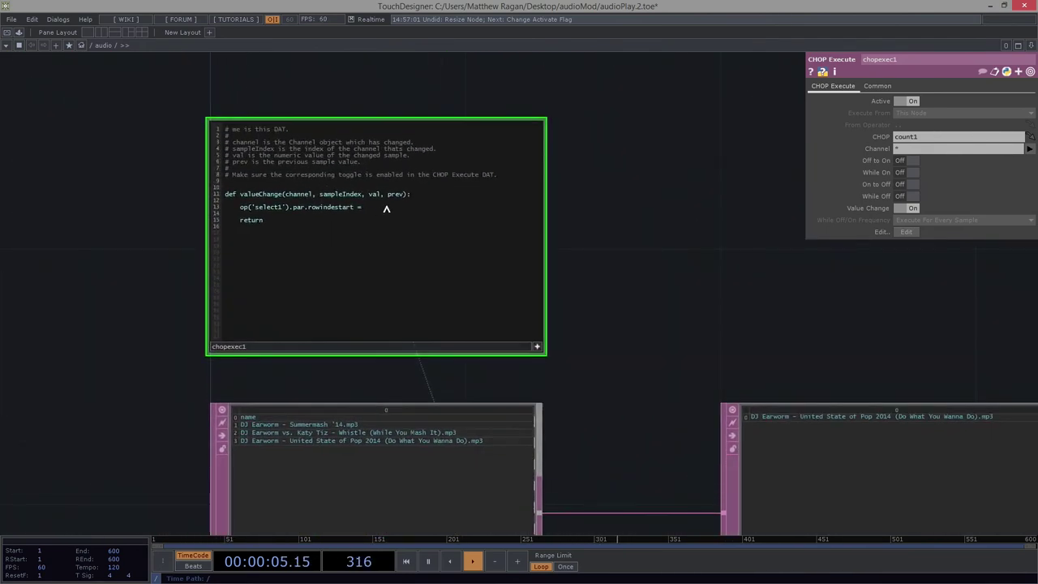
{"action": "scroll", "coordinate": [386, 208], "scroll_direction": "up", "scroll_amount": 3}
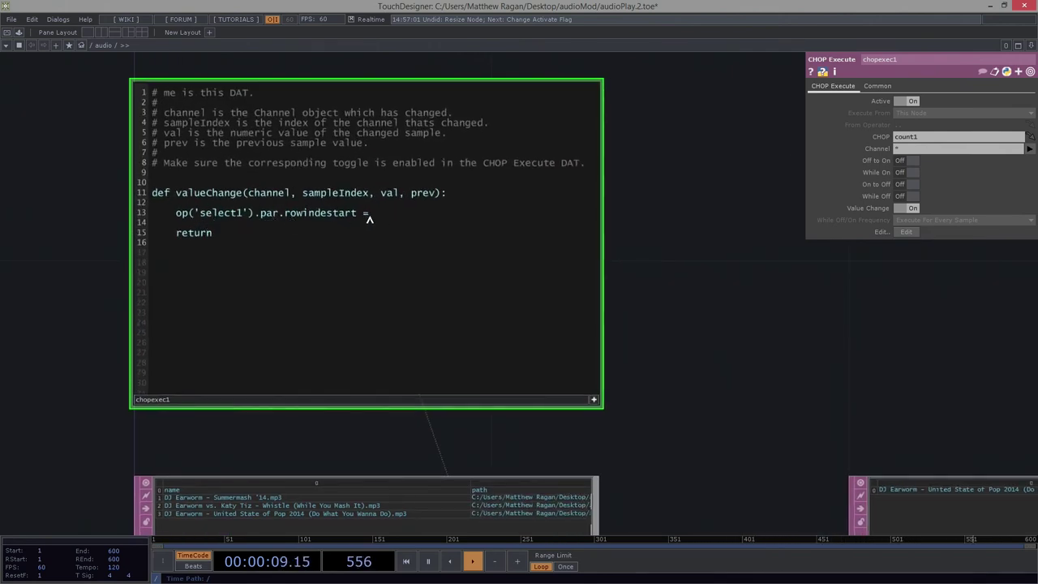
{"action": "type", "text": "v"}
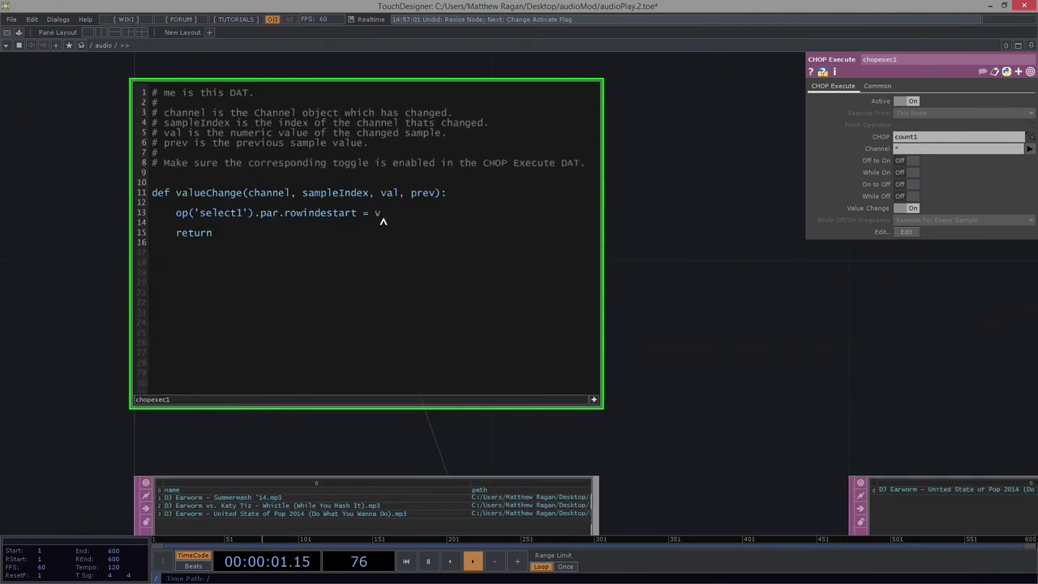
{"action": "type", "text": "al"}
Step: Add the line op('select1').par.rowindexend = val below the start row assignment in chopexec1
{"action": "key", "text": "Return"}
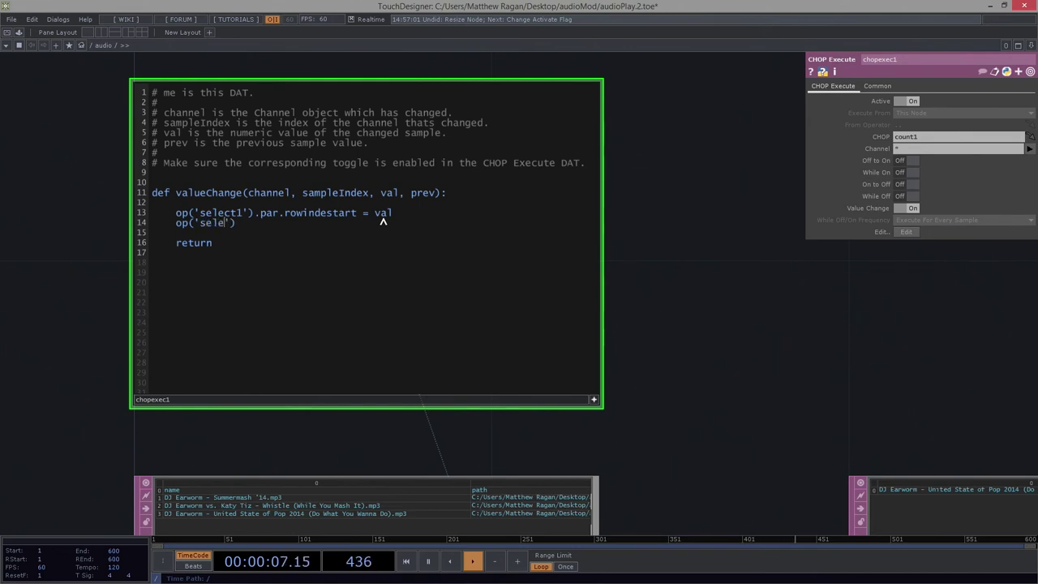
{"action": "type", "text": "ec"}
{"action": "type", "text": "rowindexend = va"}
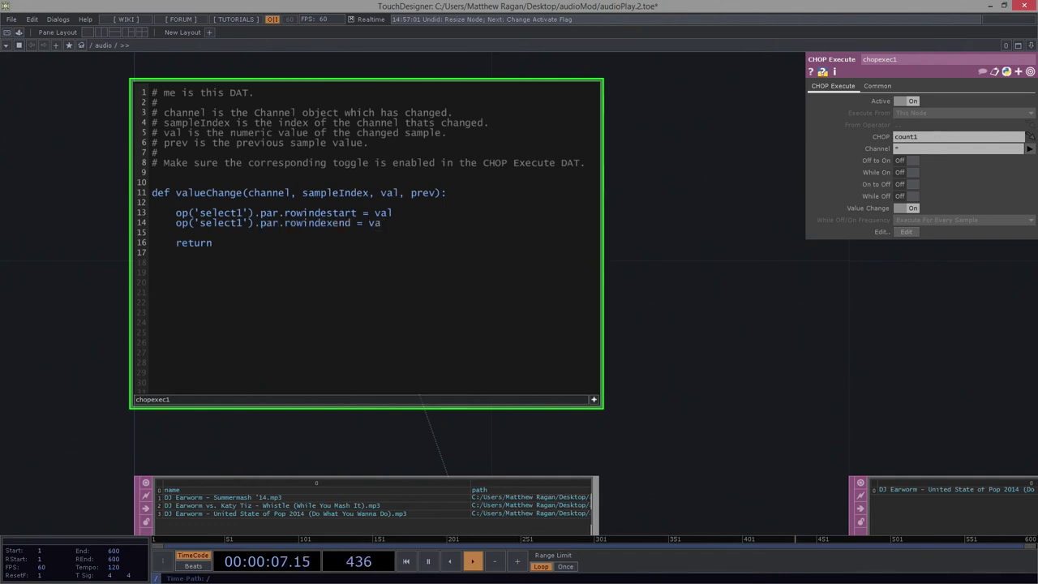
Step: Move chopexec1 away from folder1 and place it directly below count1
{"action": "scroll", "coordinate": [720, 379], "scroll_direction": "down", "scroll_amount": 3}
{"action": "left_click_drag", "start_coordinate": [699, 428], "coordinate": [487, 212]}
{"action": "left_click_drag", "start_coordinate": [491, 173], "coordinate": [469, 174]}
{"action": "scroll", "coordinate": [469, 174], "scroll_direction": "down", "scroll_amount": 3}
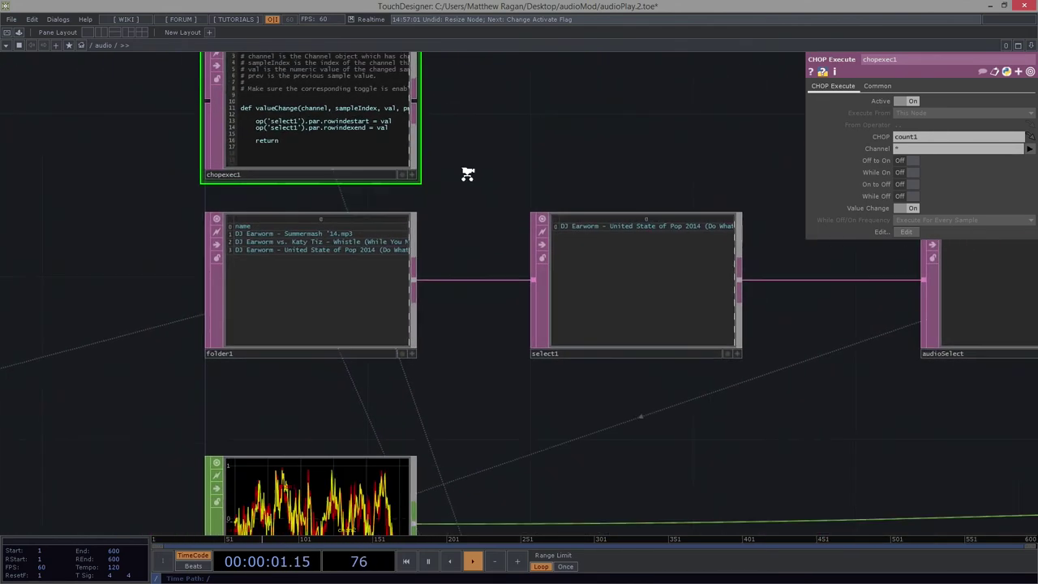
{"action": "scroll", "coordinate": [491, 318], "scroll_direction": "down", "scroll_amount": 2}
{"action": "left_click_drag", "start_coordinate": [490, 318], "coordinate": [446, 230]}
{"action": "scroll", "coordinate": [443, 227], "scroll_direction": "down", "scroll_amount": 3}
{"action": "left_click_drag", "start_coordinate": [375, 109], "coordinate": [619, 465]}
{"action": "left_click_drag", "start_coordinate": [510, 265], "coordinate": [469, 100]}
{"action": "left_click_drag", "start_coordinate": [597, 307], "coordinate": [482, 397]}
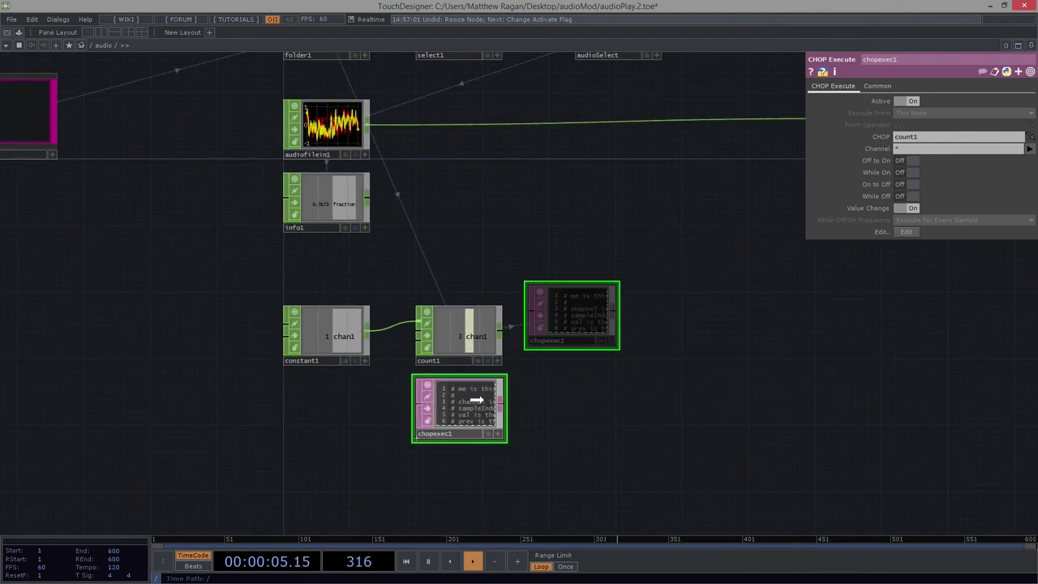
Step: Display select1's parameters to check its Start Row Index and End Row Index
{"action": "left_click_drag", "start_coordinate": [538, 258], "coordinate": [555, 298]}
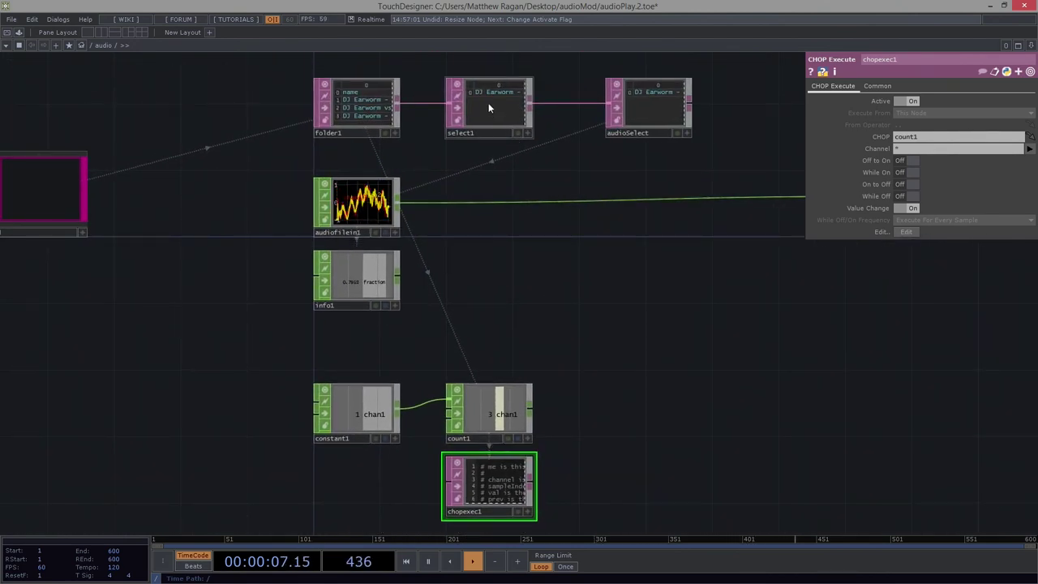
{"action": "left_click", "coordinate": [477, 112]}
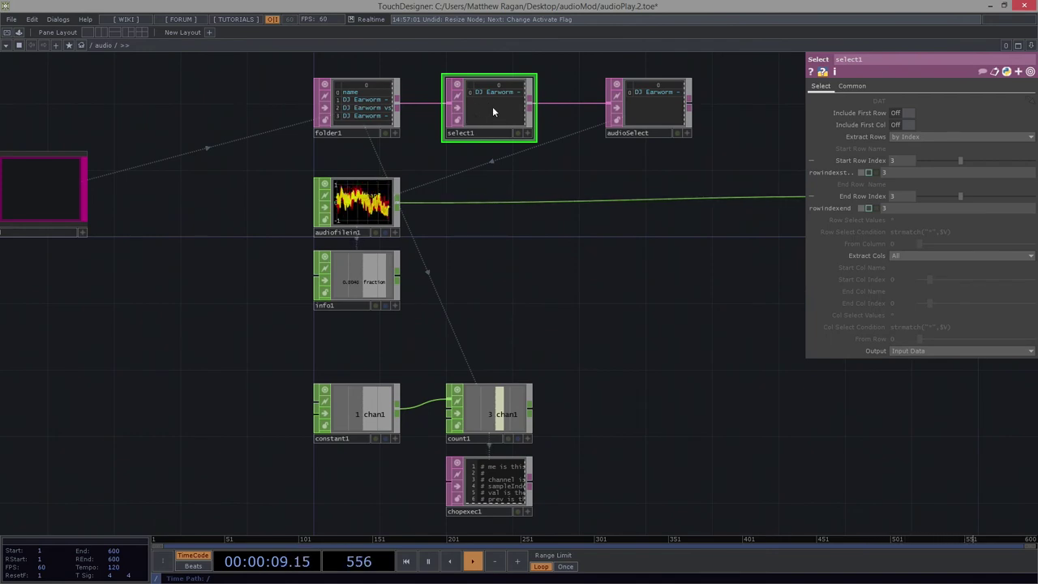
{"action": "right_click", "coordinate": [495, 103]}
{"action": "left_click", "coordinate": [462, 219]}
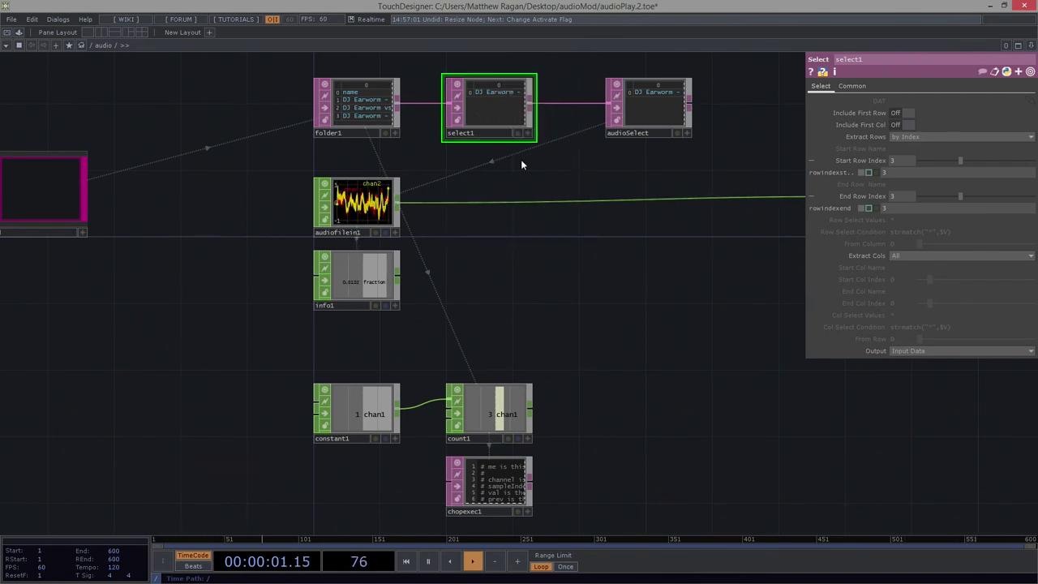
{"action": "scroll", "coordinate": [584, 146], "scroll_direction": "up", "scroll_amount": 3}
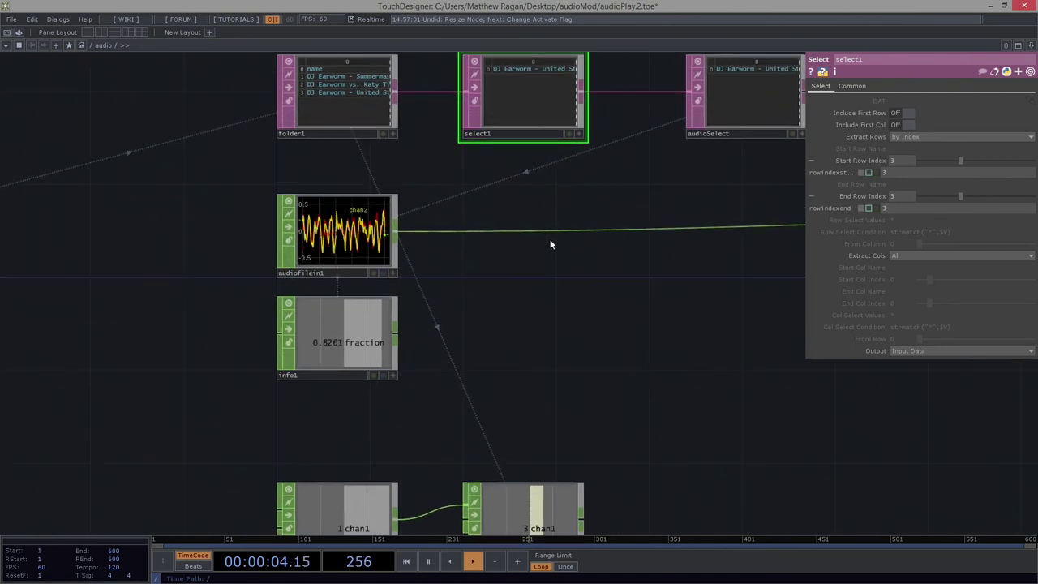
Step: Test the counter by varying constant1's chan1 value, ending at 0.65, with select1's output in view
{"action": "left_click", "coordinate": [342, 509]}
{"action": "mouse_move", "coordinate": [1030, 104]}
{"action": "left_mouse_down"}
{"action": "mouse_move", "coordinate": [1020, 114]}
{"action": "mouse_move", "coordinate": [1037, 112]}
{"action": "mouse_move", "coordinate": [1006, 109]}
{"action": "mouse_move", "coordinate": [1032, 103]}
{"action": "left_mouse_up"}
{"action": "scroll", "coordinate": [687, 188], "scroll_direction": "up", "scroll_amount": 6}
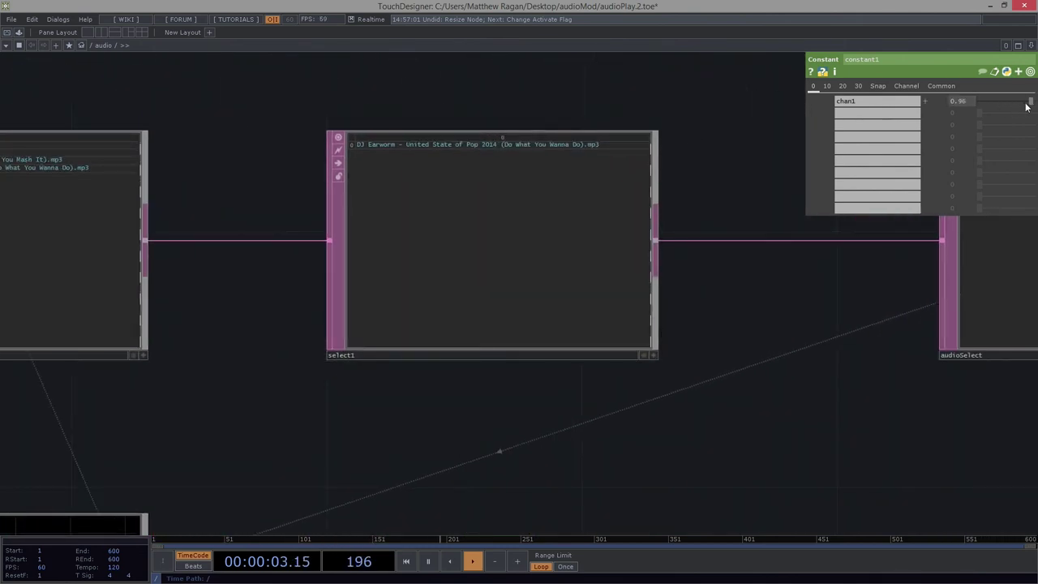
{"action": "left_click_drag", "start_coordinate": [1030, 104], "coordinate": [1009, 119]}
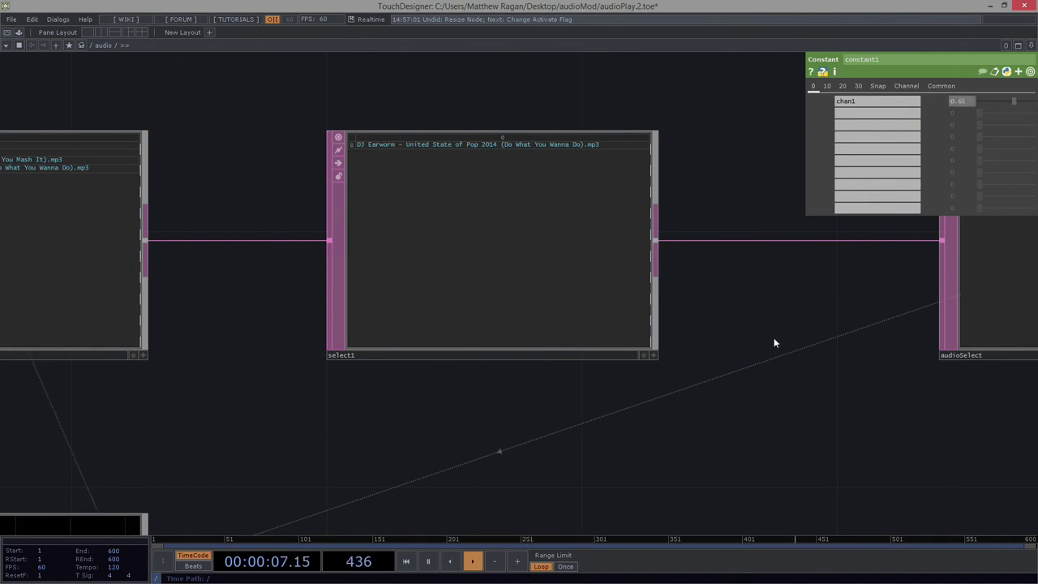
Step: Inspect the script error details in chopexec1's operator info
{"action": "left_click", "coordinate": [637, 333]}
{"action": "scroll", "coordinate": [703, 441], "scroll_direction": "down", "scroll_amount": 4}
{"action": "left_click_drag", "start_coordinate": [703, 511], "coordinate": [597, 336]}
{"action": "scroll", "coordinate": [596, 336], "scroll_direction": "down", "scroll_amount": 2}
{"action": "left_click_drag", "start_coordinate": [609, 412], "coordinate": [531, 162]}
{"action": "left_click_drag", "start_coordinate": [582, 366], "coordinate": [567, 264]}
{"action": "scroll", "coordinate": [446, 347], "scroll_direction": "up", "scroll_amount": 6}
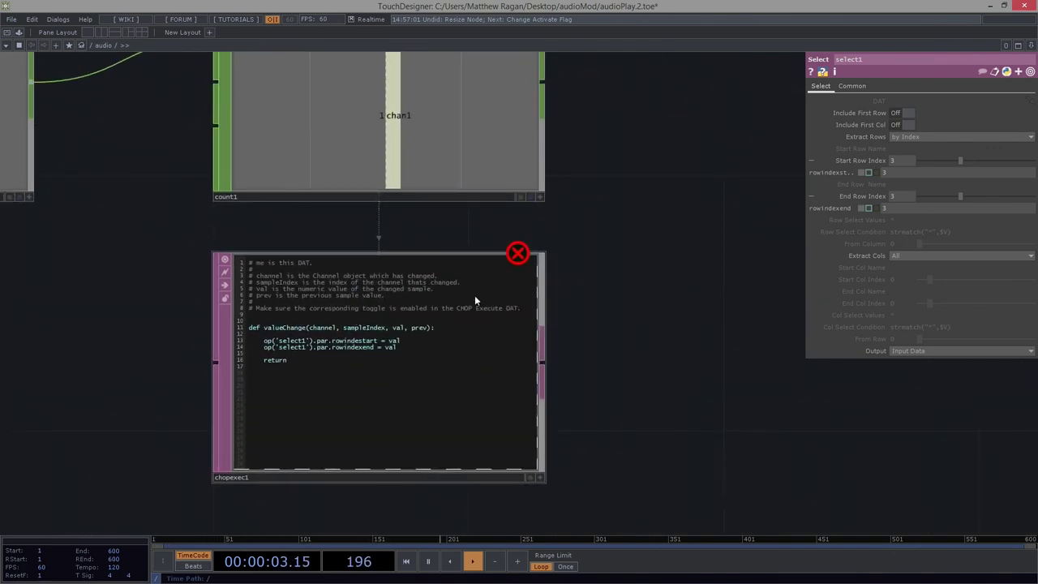
{"action": "left_click", "coordinate": [492, 368]}
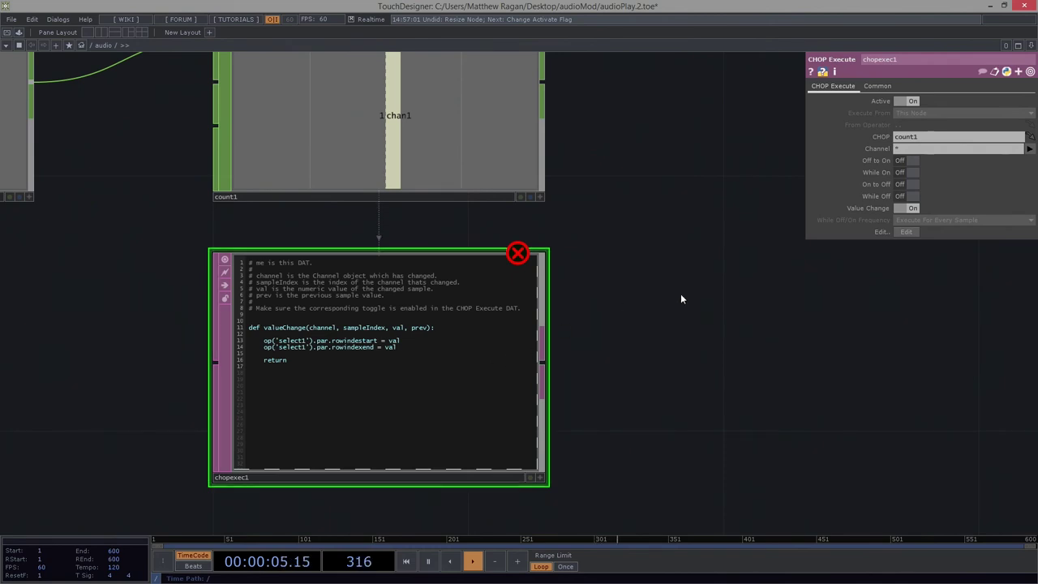
{"action": "middle_click", "coordinate": [445, 362]}
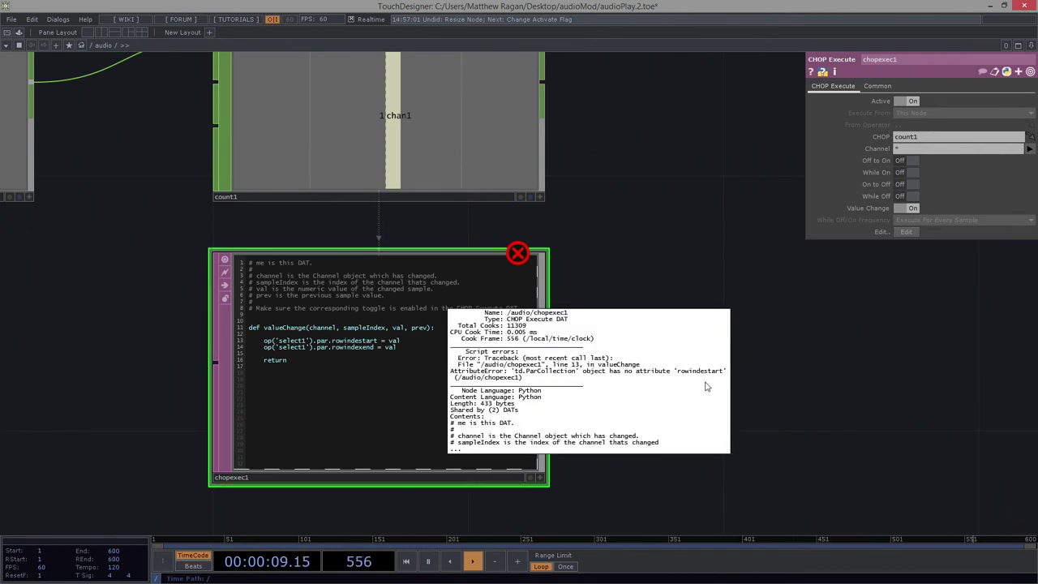
Step: Correct rowindestart to rowindexstart in chopexec1's script and leave text editing
{"action": "scroll", "coordinate": [595, 268], "scroll_direction": "up", "scroll_amount": 3}
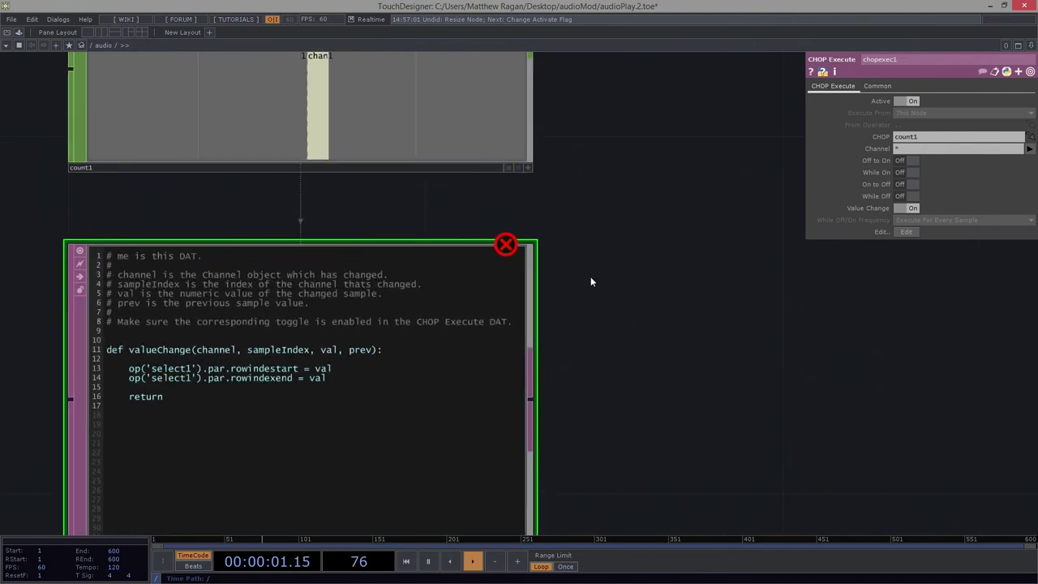
{"action": "key", "text": "a"}
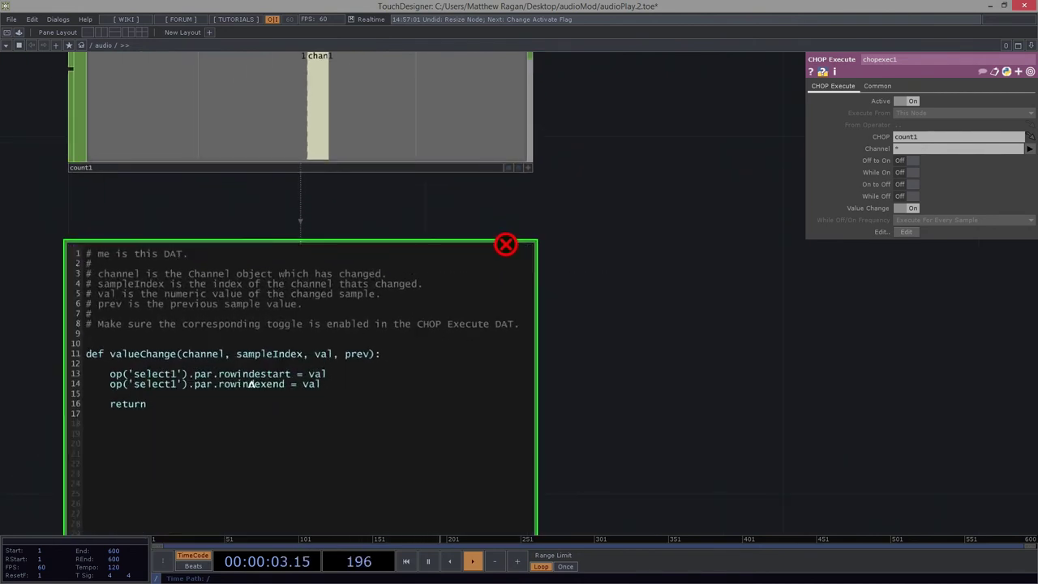
{"action": "type", "text": "x"}
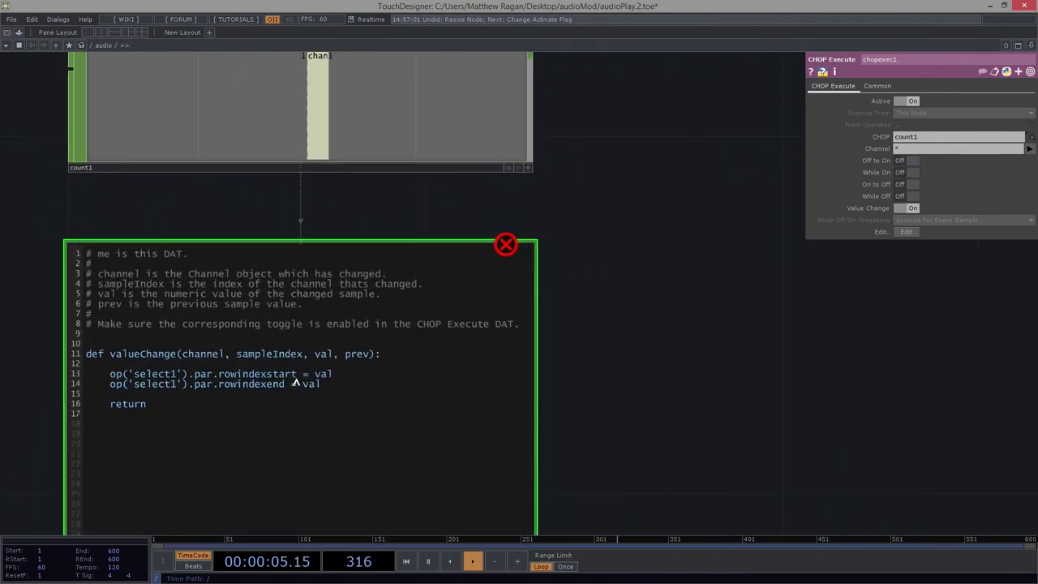
{"action": "left_click", "coordinate": [546, 386]}
{"action": "scroll", "coordinate": [586, 378], "scroll_direction": "down", "scroll_amount": 3}
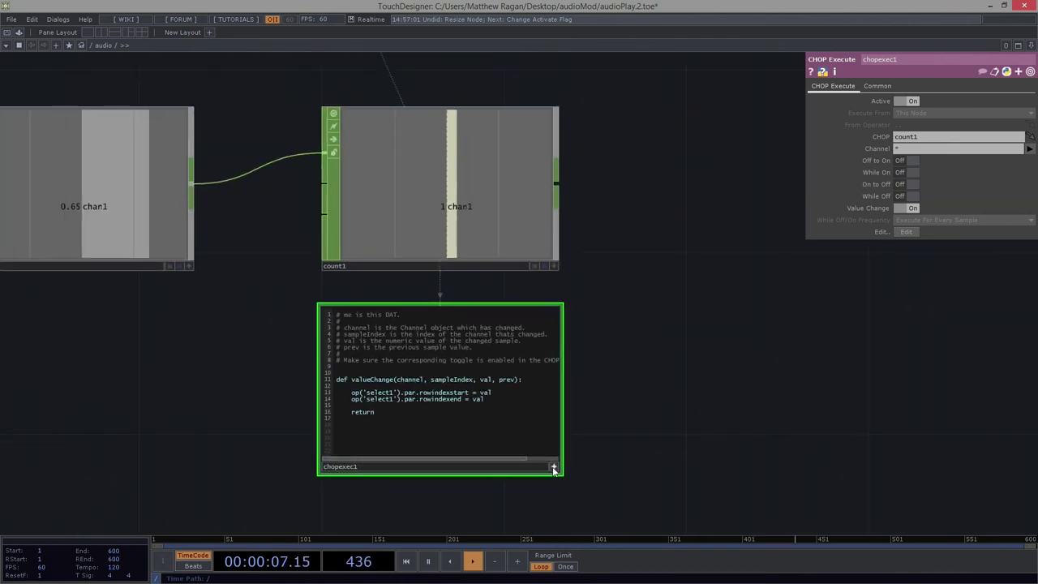
{"action": "left_click", "coordinate": [554, 470]}
Step: Raise constant1's chan1 to 1 to retest the track switching in select1
{"action": "left_click_drag", "start_coordinate": [641, 319], "coordinate": [593, 422]}
{"action": "scroll", "coordinate": [598, 420], "scroll_direction": "down", "scroll_amount": 3}
{"action": "left_click", "coordinate": [403, 475]}
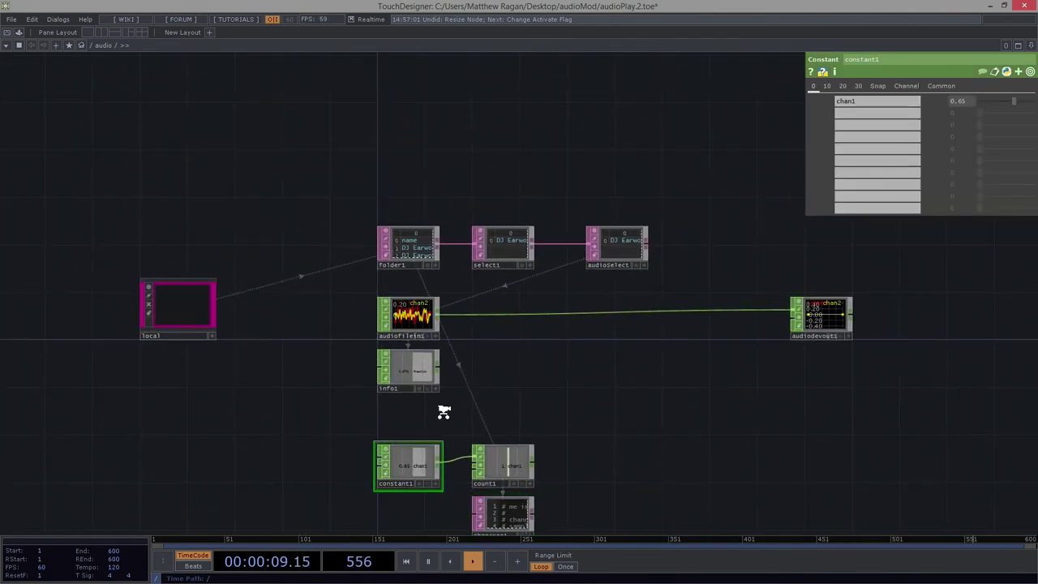
{"action": "scroll", "coordinate": [604, 405], "scroll_direction": "up", "scroll_amount": 3}
{"action": "scroll", "coordinate": [569, 309], "scroll_direction": "up", "scroll_amount": 5}
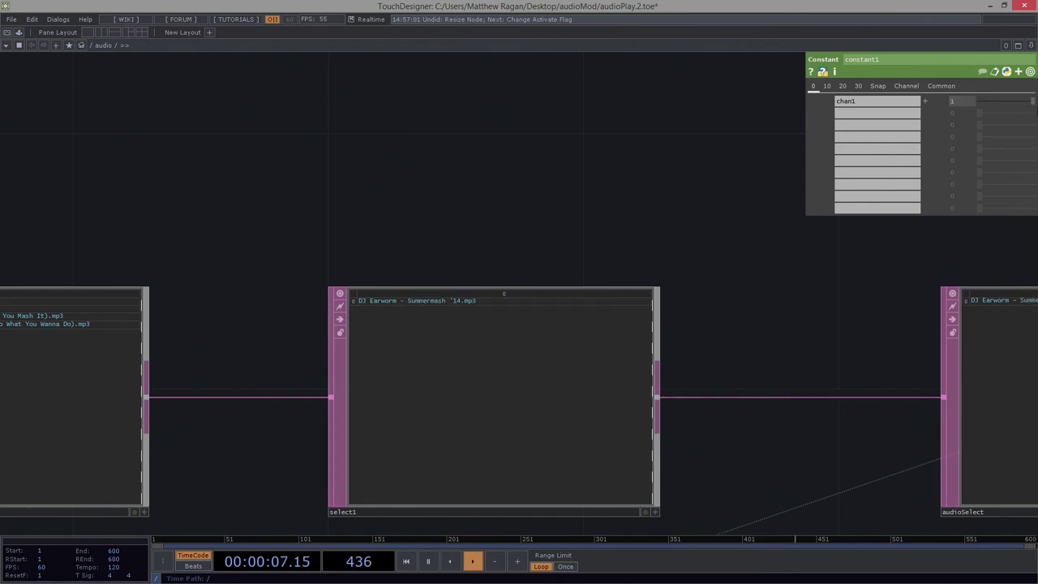
Step: Select count1 and chopexec1 together and move them up beside info1
{"action": "scroll", "coordinate": [734, 309], "scroll_direction": "down", "scroll_amount": 6}
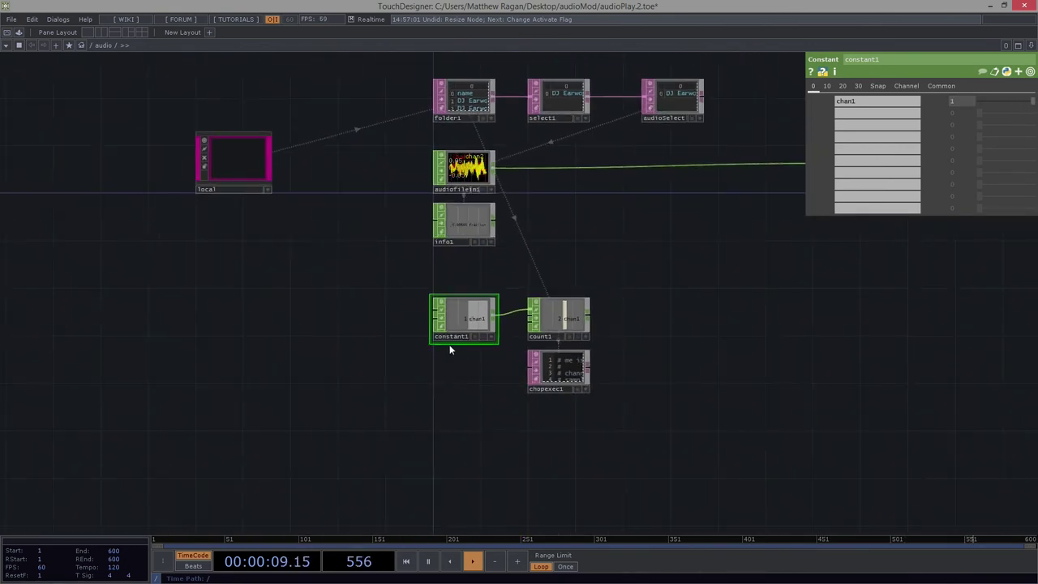
{"action": "scroll", "coordinate": [462, 320], "scroll_direction": "up", "scroll_amount": 1}
{"action": "scroll", "coordinate": [461, 320], "scroll_direction": "up", "scroll_amount": 2}
{"action": "left_click_drag", "start_coordinate": [767, 331], "coordinate": [678, 383]}
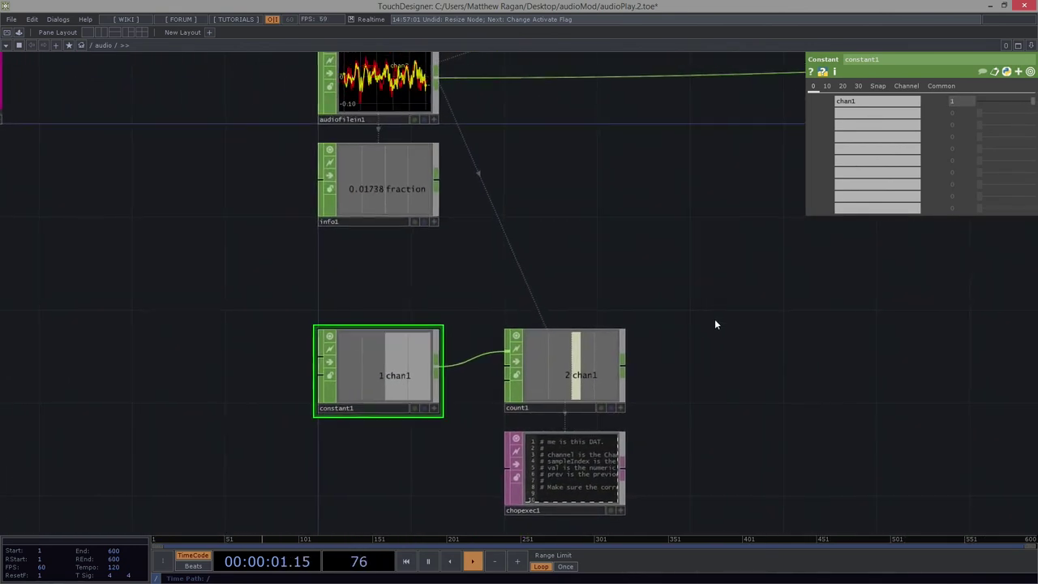
{"action": "right_click_drag", "start_coordinate": [723, 299], "coordinate": [563, 479]}
{"action": "left_click_drag", "start_coordinate": [555, 355], "coordinate": [549, 180]}
{"action": "scroll", "coordinate": [527, 129], "scroll_direction": "up", "scroll_amount": 2}
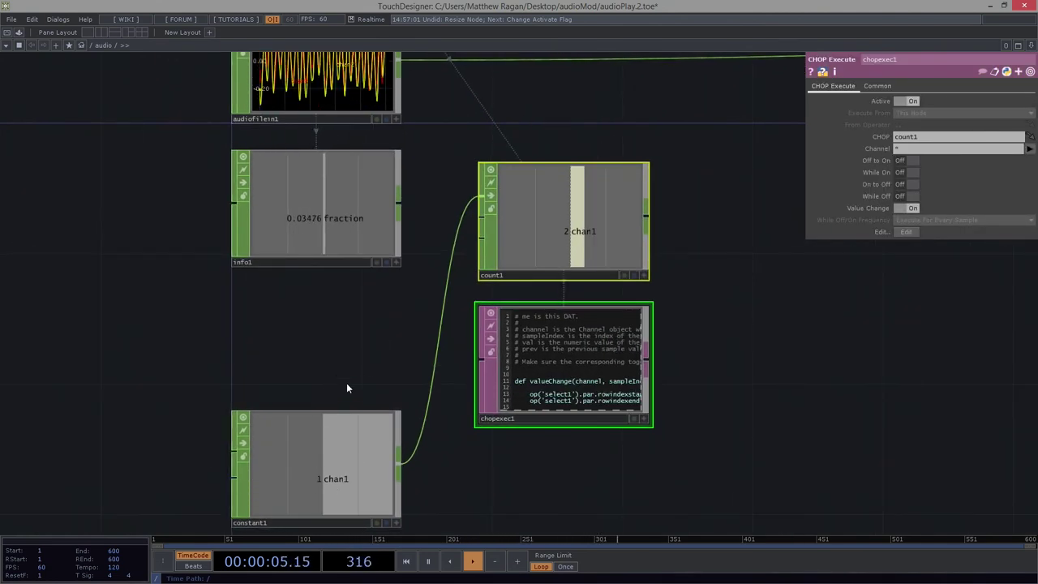
Step: Wire info1 into count1's first input in place of constant1 and pulse count1's Reset
{"action": "scroll", "coordinate": [361, 307], "scroll_direction": "up", "scroll_amount": 2}
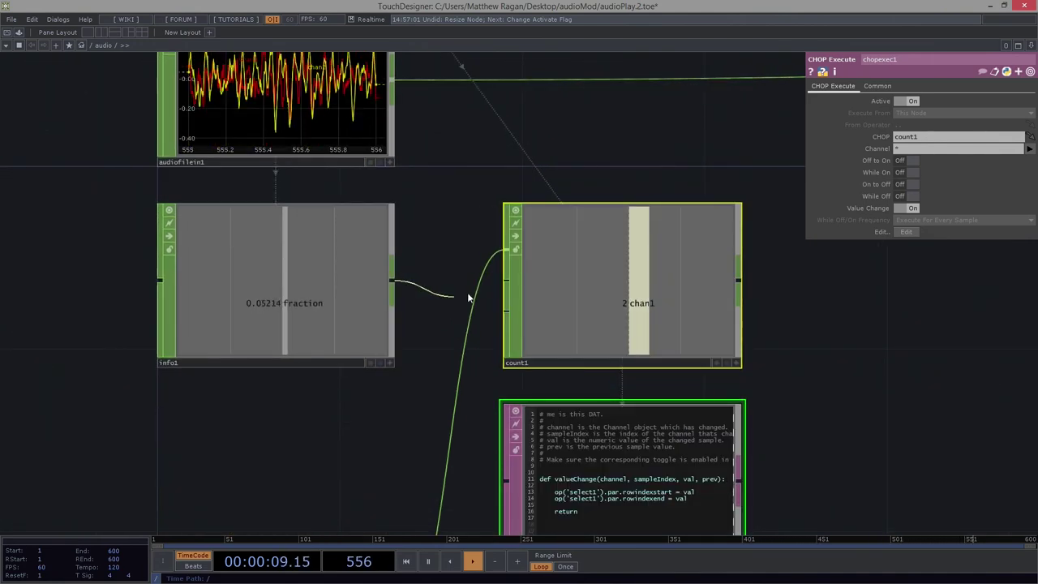
{"action": "left_click", "coordinate": [503, 248]}
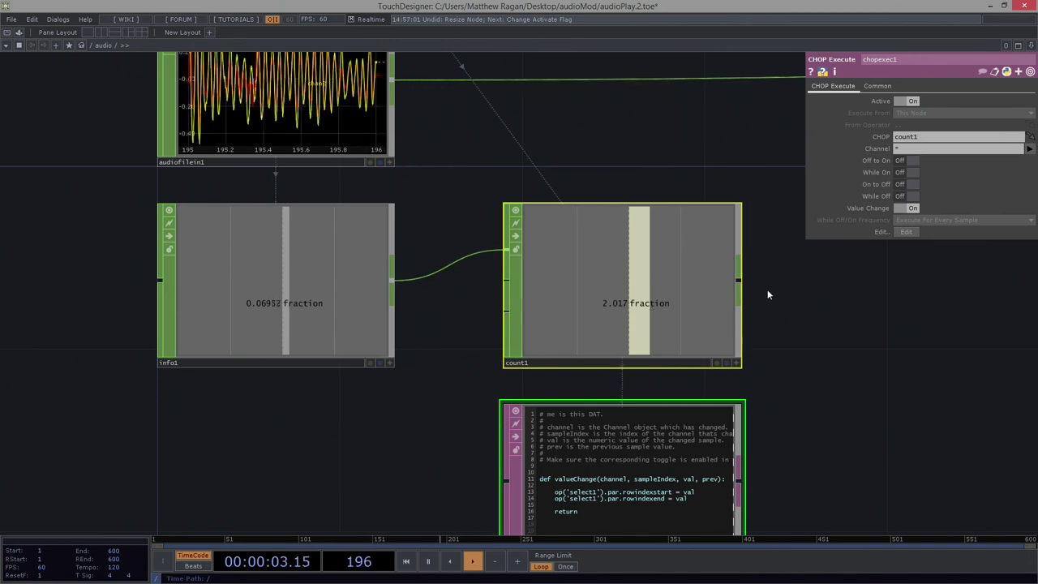
{"action": "left_click", "coordinate": [610, 335]}
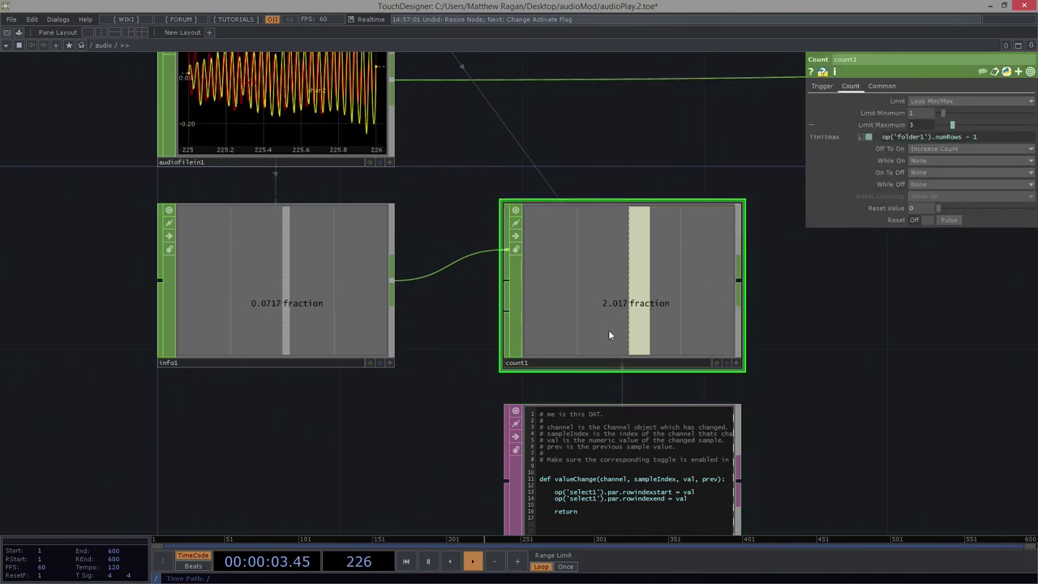
{"action": "left_click", "coordinate": [957, 220]}
{"action": "left_click_drag", "start_coordinate": [795, 359], "coordinate": [675, 362]}
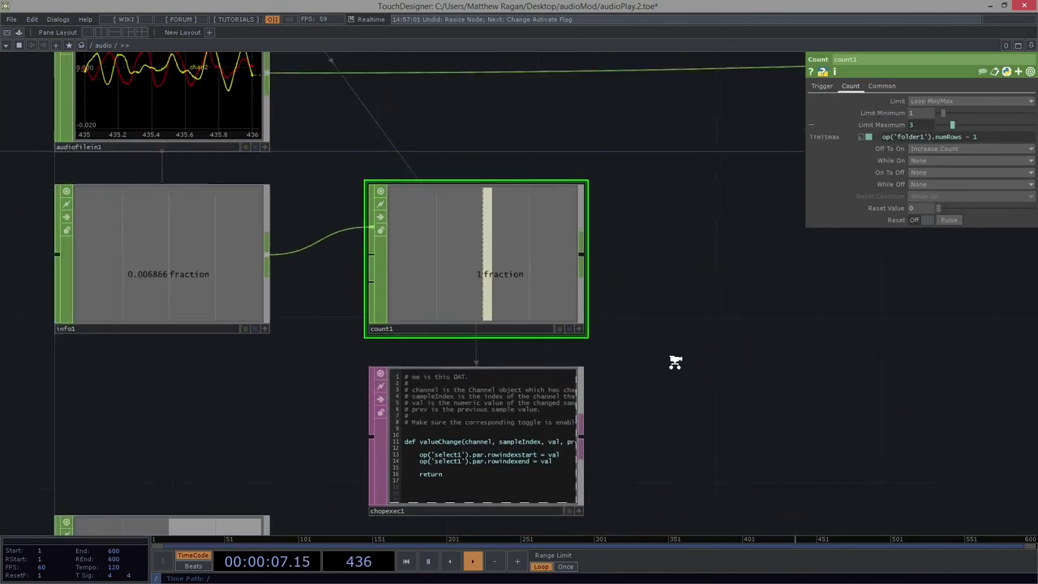
Step: Dock chopexec1 to count1, check that it expands, and collapse it again
{"action": "scroll", "coordinate": [676, 361], "scroll_direction": "down", "scroll_amount": 2}
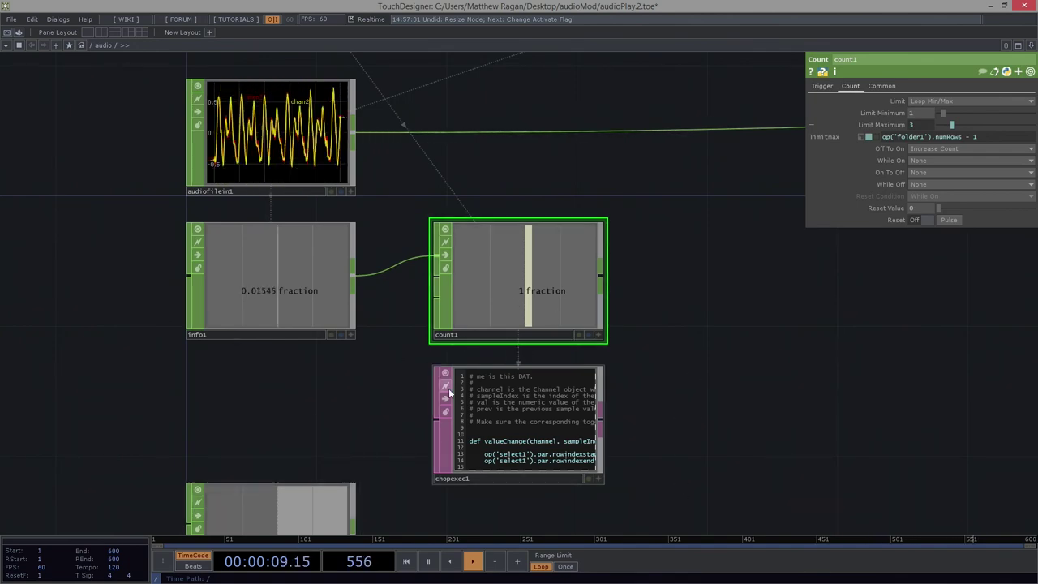
{"action": "left_click", "coordinate": [520, 412]}
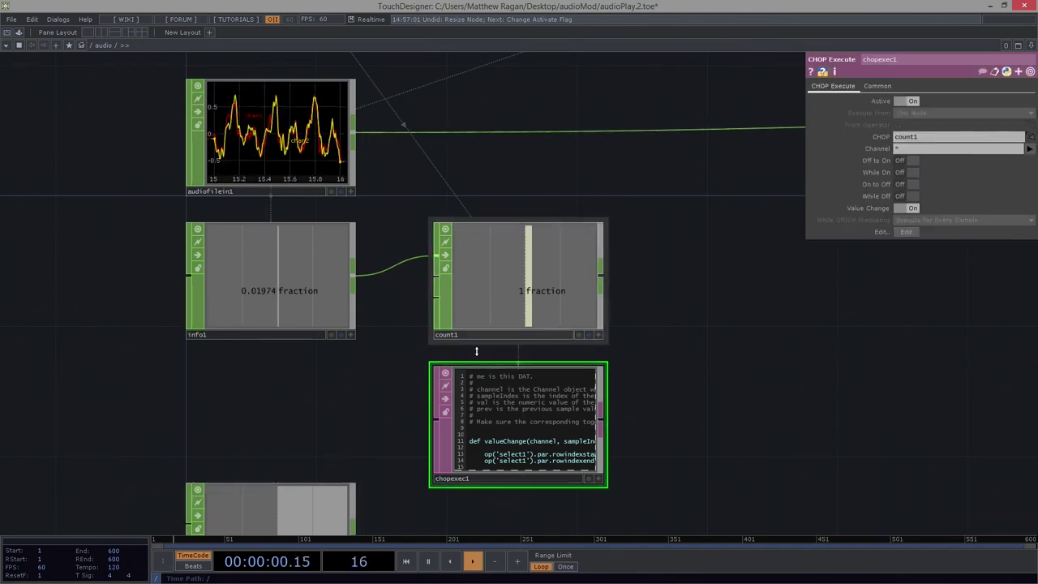
{"action": "right_click", "coordinate": [498, 409]}
{"action": "left_click", "coordinate": [298, 382]}
{"action": "right_click", "coordinate": [526, 409]}
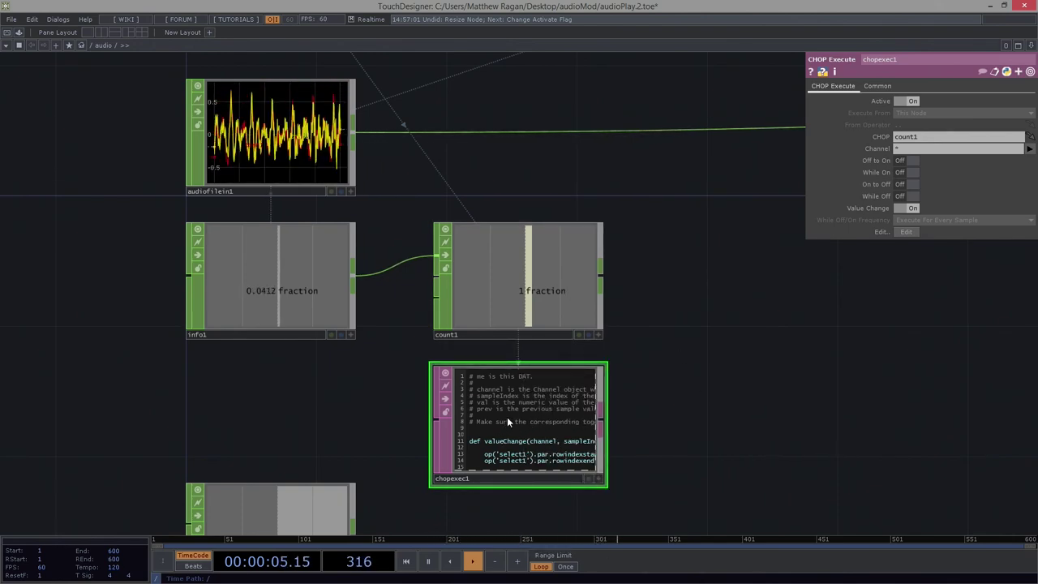
{"action": "right_click", "coordinate": [507, 417]}
{"action": "left_click", "coordinate": [534, 362]}
{"action": "left_click", "coordinate": [518, 307]}
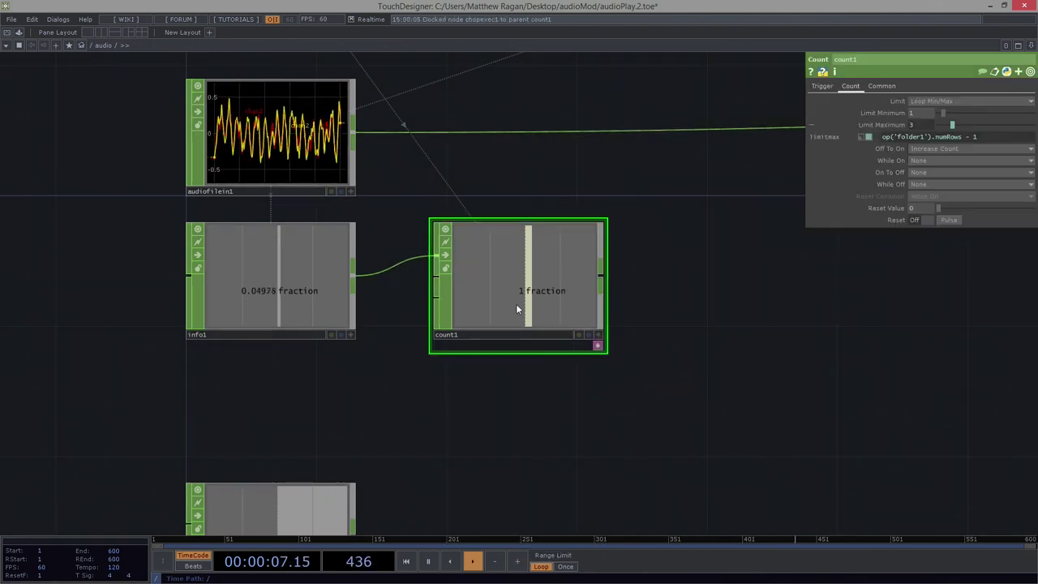
{"action": "left_click", "coordinate": [591, 338]}
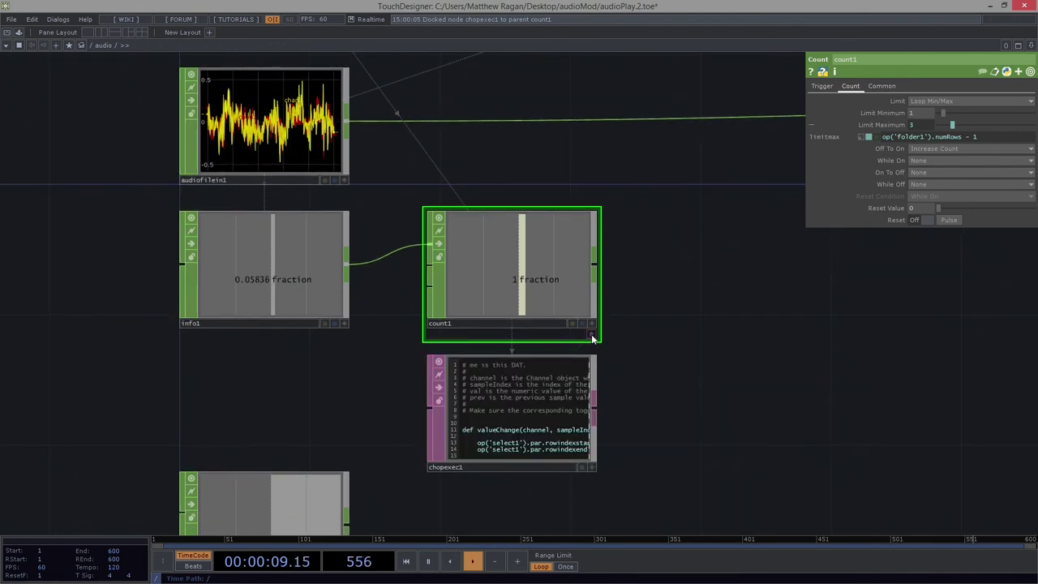
{"action": "left_click", "coordinate": [591, 337]}
Step: Delete the unused constant1 operator below info1
{"action": "scroll", "coordinate": [616, 430], "scroll_direction": "down", "scroll_amount": 5}
{"action": "left_click", "coordinate": [442, 442]}
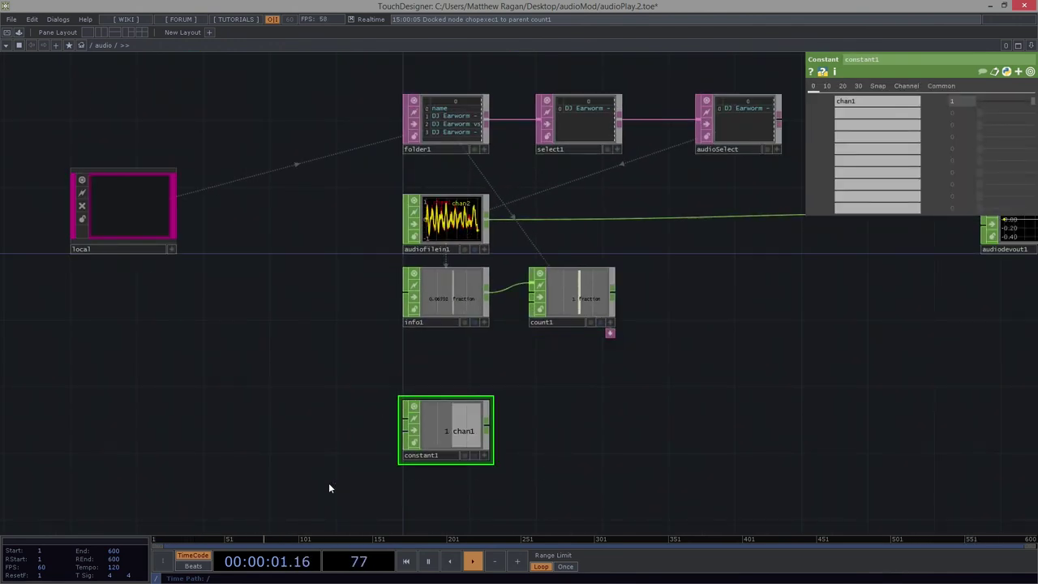
{"action": "key", "text": "Delete"}
Step: Move audiofilein1, info1 and count1 down to open space beneath folder1
{"action": "left_click_drag", "start_coordinate": [634, 373], "coordinate": [434, 463]}
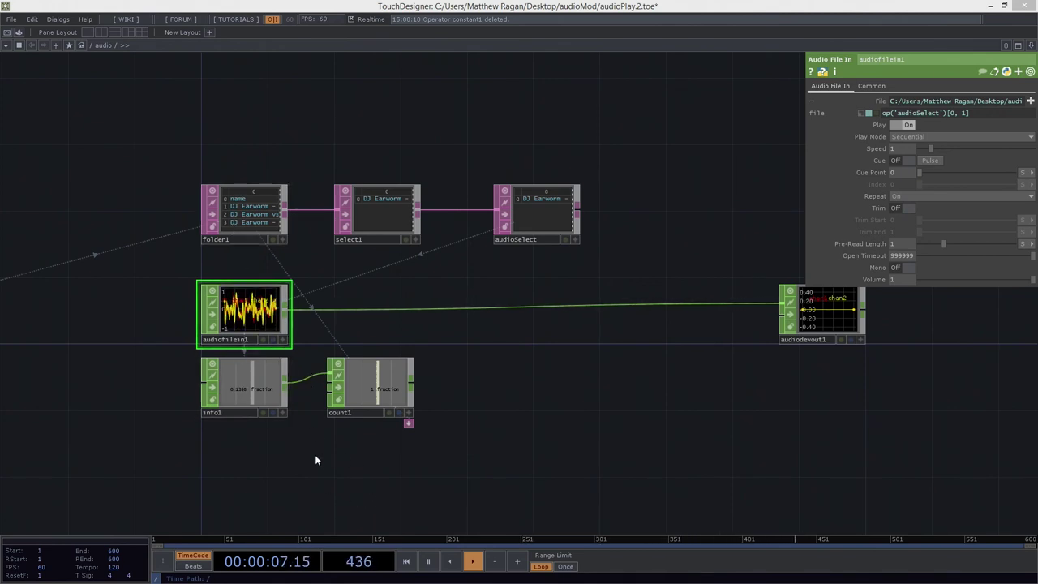
{"action": "right_click_drag", "start_coordinate": [402, 488], "coordinate": [248, 366]}
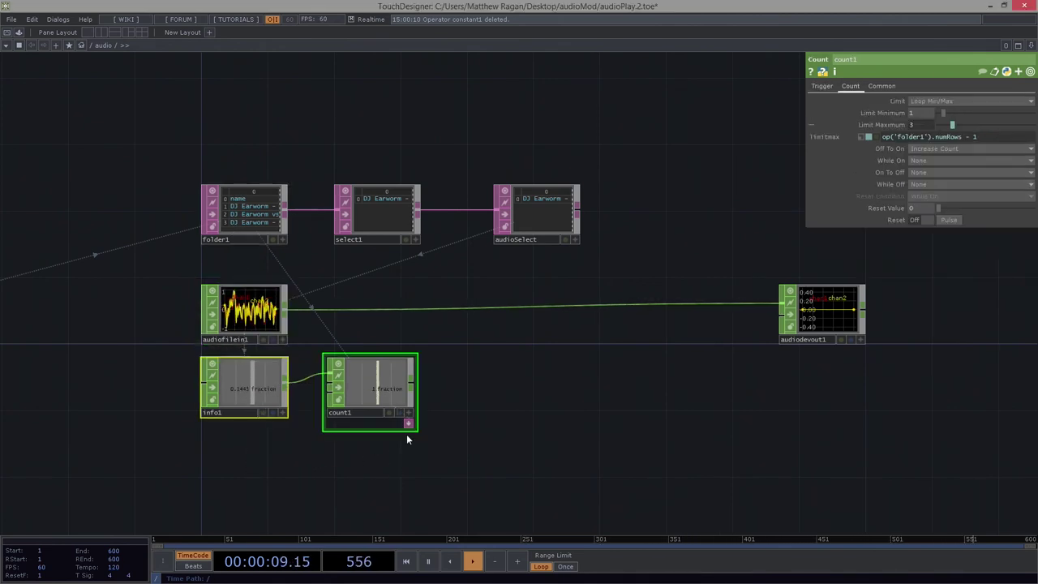
{"action": "left_click_drag", "start_coordinate": [474, 424], "coordinate": [475, 391]}
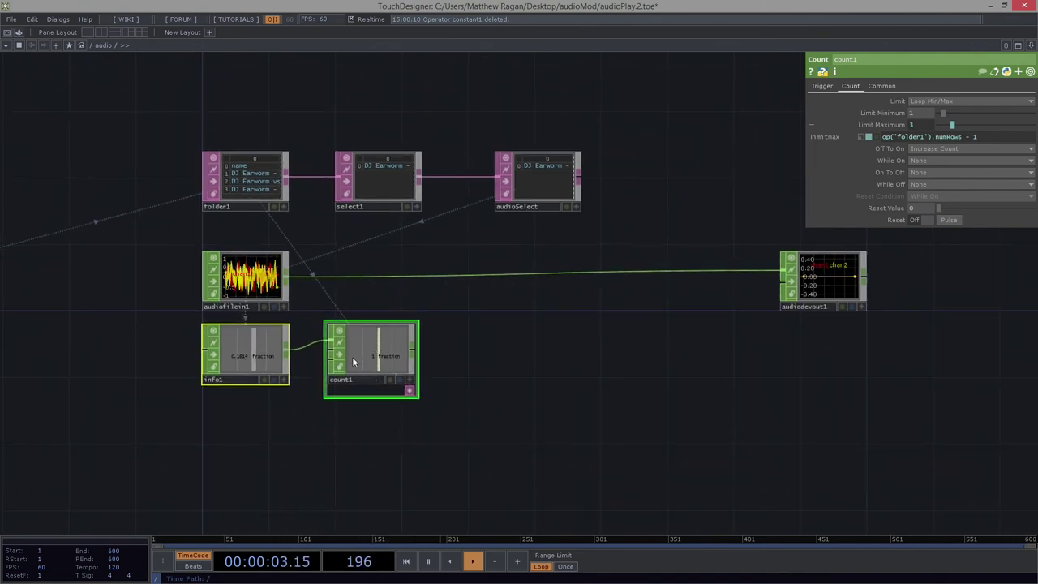
{"action": "left_click_drag", "start_coordinate": [357, 365], "coordinate": [356, 419]}
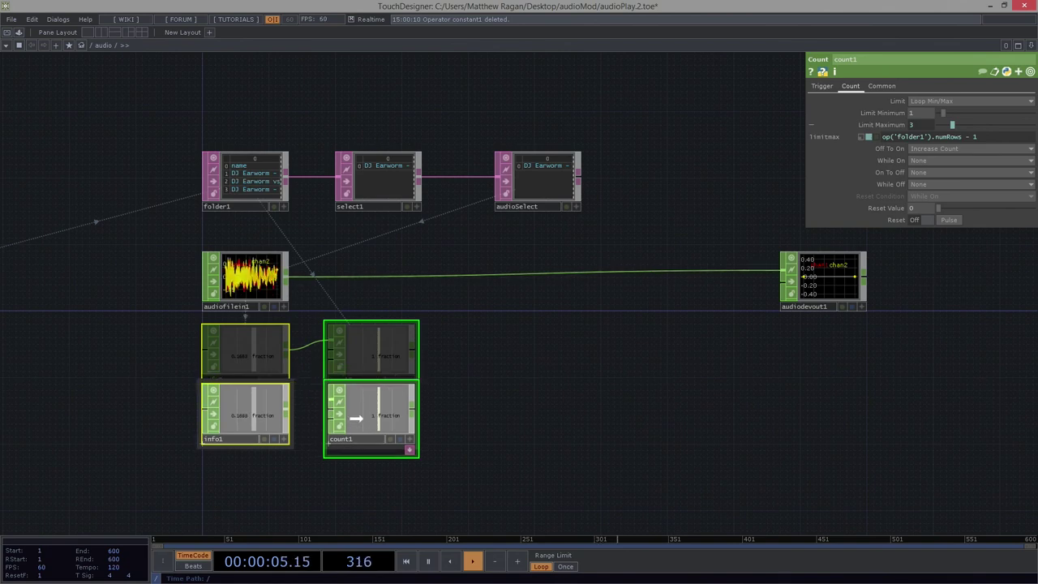
{"action": "left_click", "coordinate": [355, 418]}
{"action": "left_click_drag", "start_coordinate": [268, 274], "coordinate": [256, 352]}
{"action": "left_click", "coordinate": [256, 332], "text": "shift"}
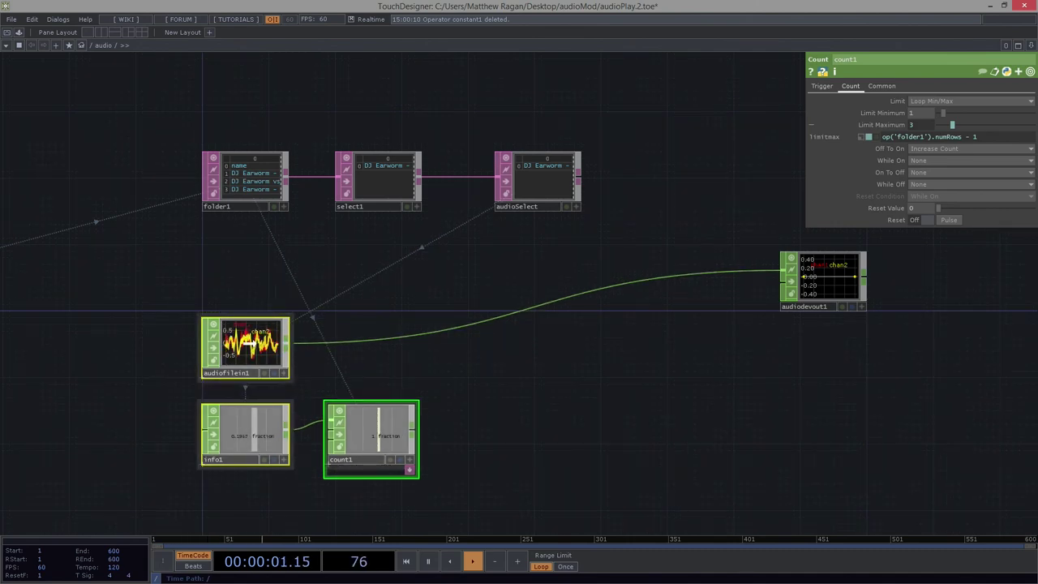
{"action": "left_click", "coordinate": [245, 286]}
Step: Add an Audio Device In CHOP between folder1 and audiofilein1
{"action": "scroll", "coordinate": [243, 296], "scroll_direction": "up", "scroll_amount": 3}
{"action": "scroll", "coordinate": [242, 305], "scroll_direction": "up", "scroll_amount": 1}
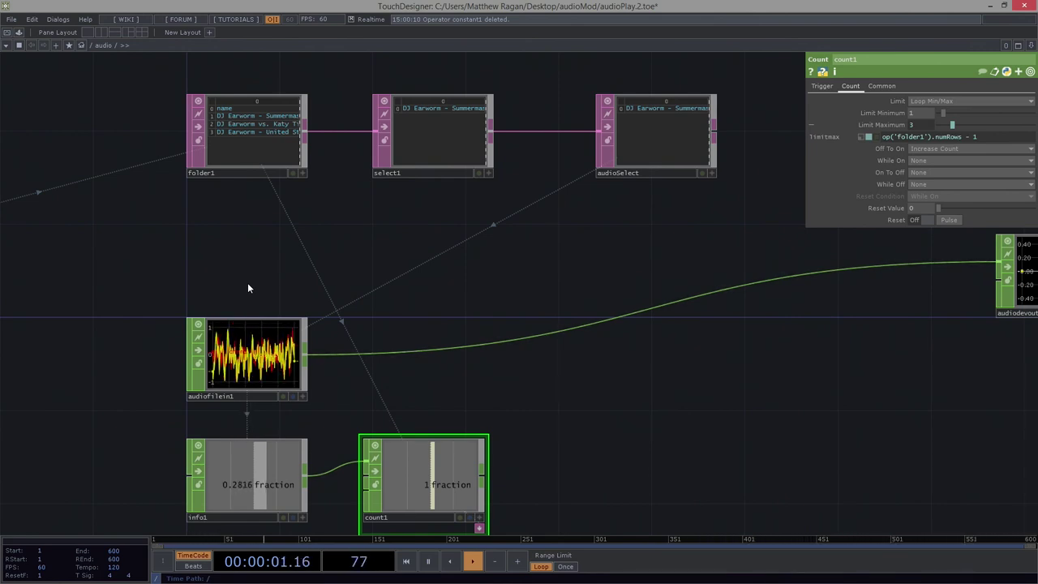
{"action": "key", "text": "Tab"}
{"action": "key", "text": "Tab"}
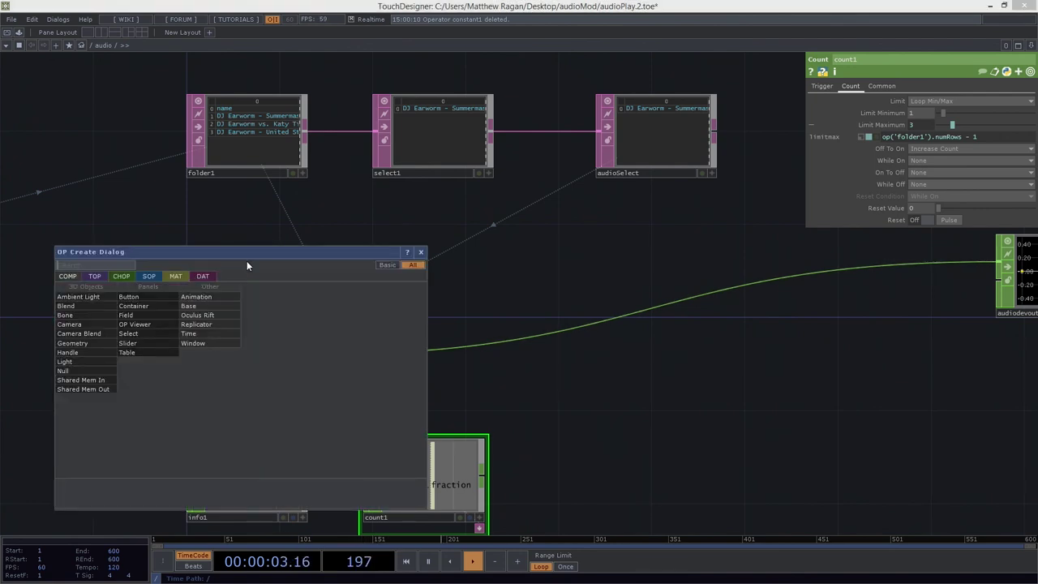
{"action": "key", "text": "Tab"}
{"action": "key", "text": "Tab"}
{"action": "type", "text": "a"}
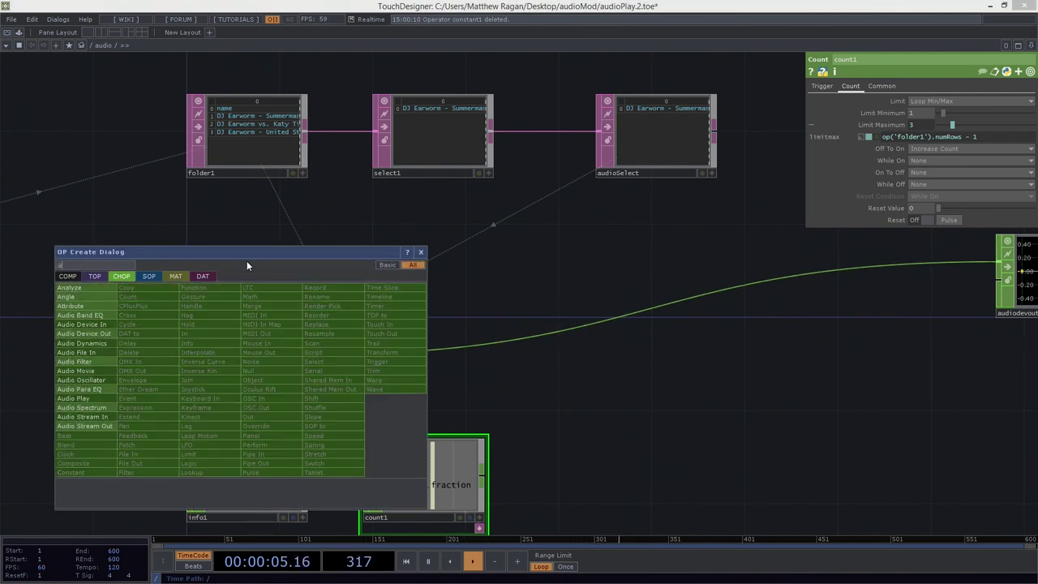
{"action": "type", "text": "udio de"}
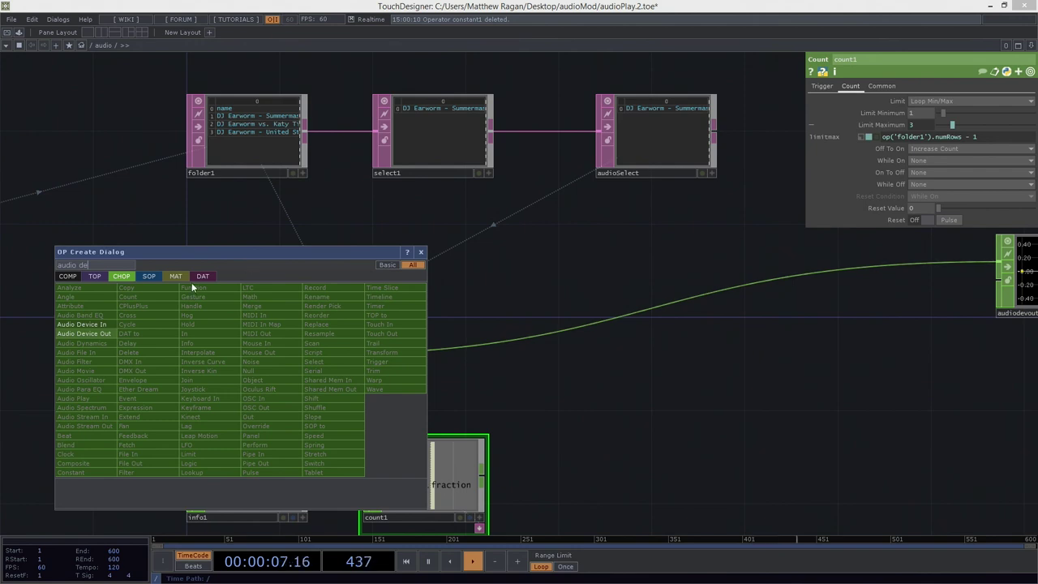
{"action": "key", "text": "Down"}
{"action": "key", "text": "Return"}
{"action": "left_click", "coordinate": [247, 263]}
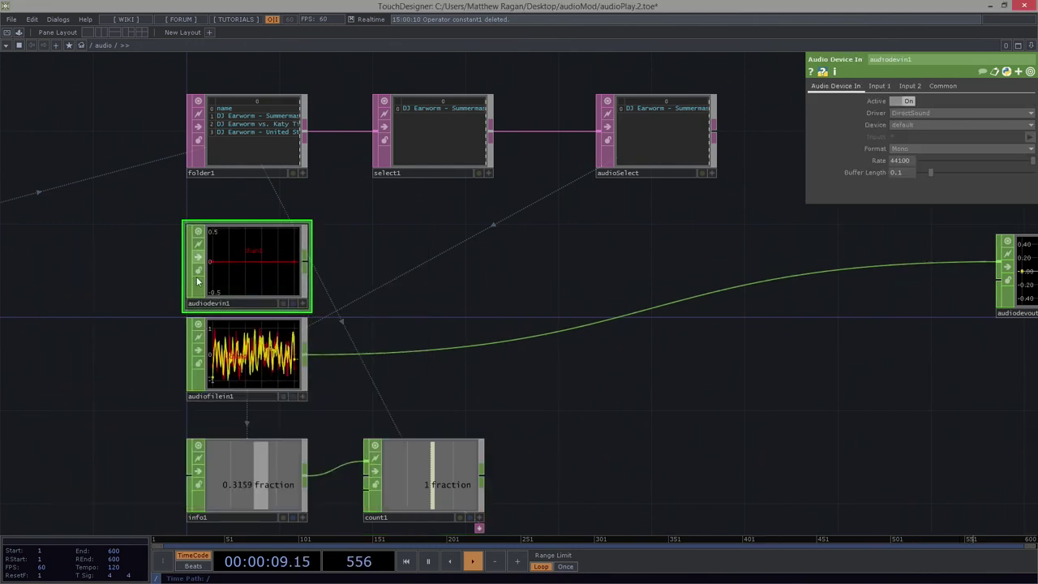
Step: Select audiofilein1, info1 and count1 together and move them slightly further below audiodevin1
{"action": "left_click_drag", "start_coordinate": [60, 430], "coordinate": [73, 368]}
{"action": "right_click_drag", "start_coordinate": [140, 283], "coordinate": [465, 407]}
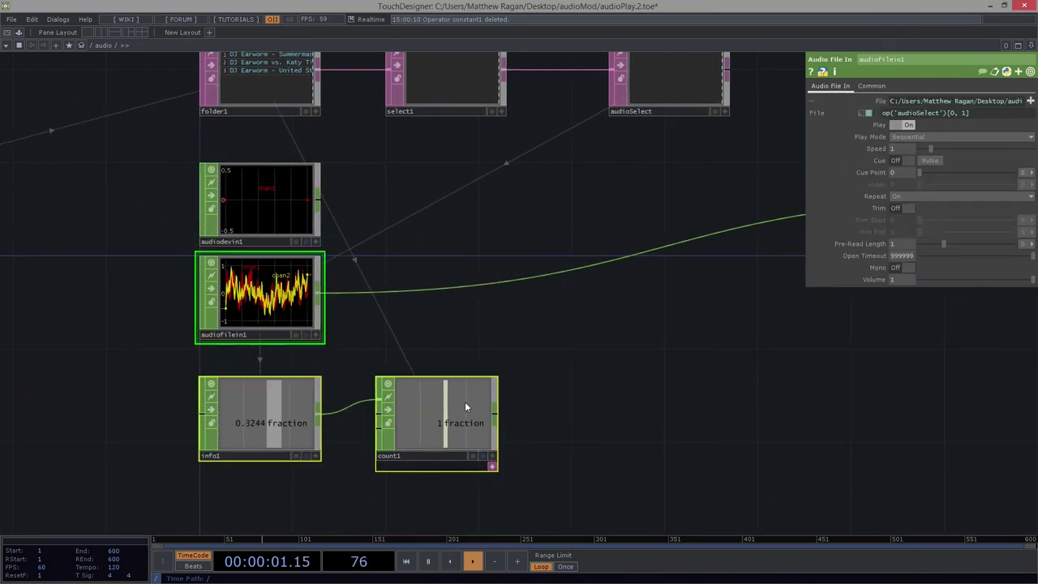
{"action": "left_click_drag", "start_coordinate": [466, 402], "coordinate": [460, 426]}
{"action": "left_click_drag", "start_coordinate": [457, 266], "coordinate": [447, 290]}
{"action": "scroll", "coordinate": [267, 225], "scroll_direction": "up", "scroll_amount": 3}
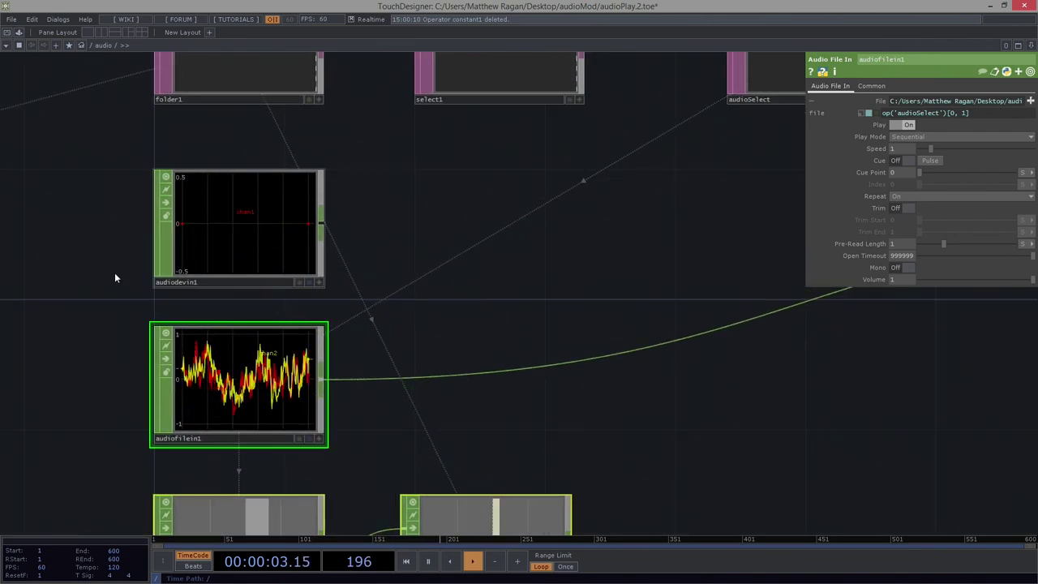
Step: Insert a Switch CHOP on the wire between audiofilein1 and audiodevout1
{"action": "middle_click_drag", "start_coordinate": [169, 245], "coordinate": [267, 199]}
{"action": "middle_click_drag", "start_coordinate": [440, 266], "coordinate": [545, 362]}
{"action": "left_click_drag", "start_coordinate": [546, 362], "coordinate": [433, 385]}
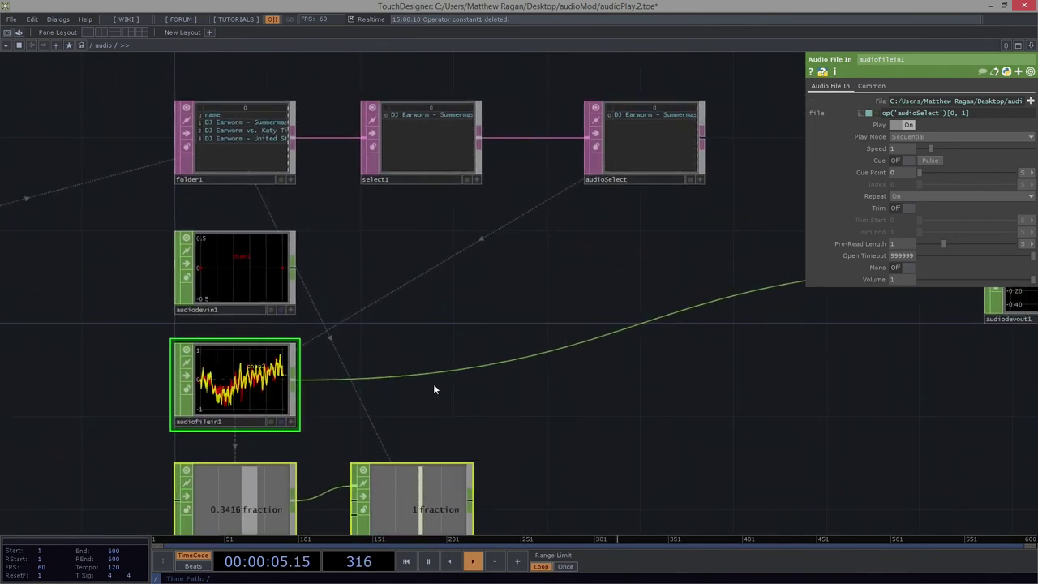
{"action": "right_click", "coordinate": [438, 370]}
{"action": "left_click", "coordinate": [471, 362]}
{"action": "type", "text": "s"}
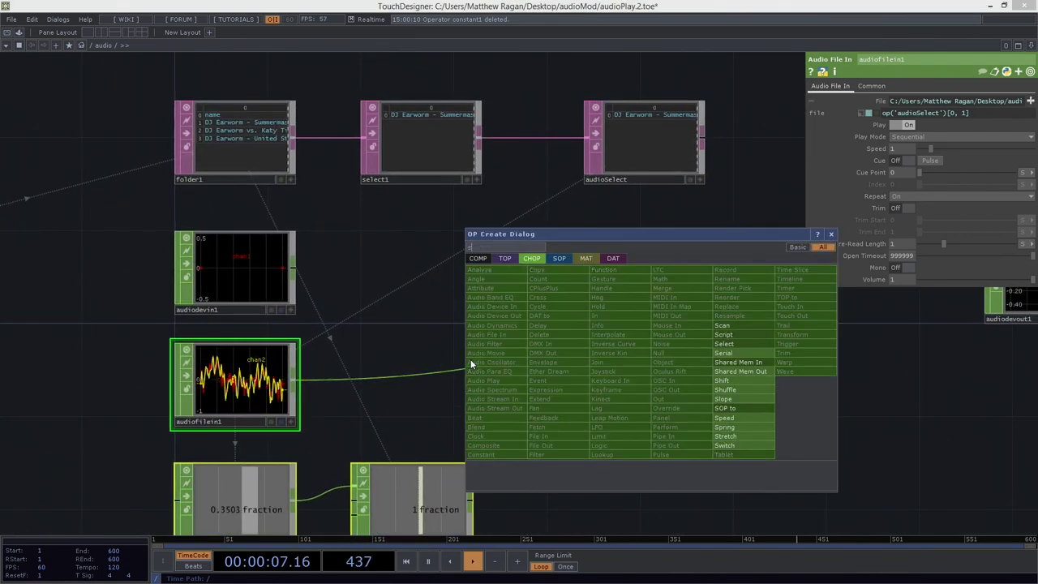
{"action": "type", "text": "w"}
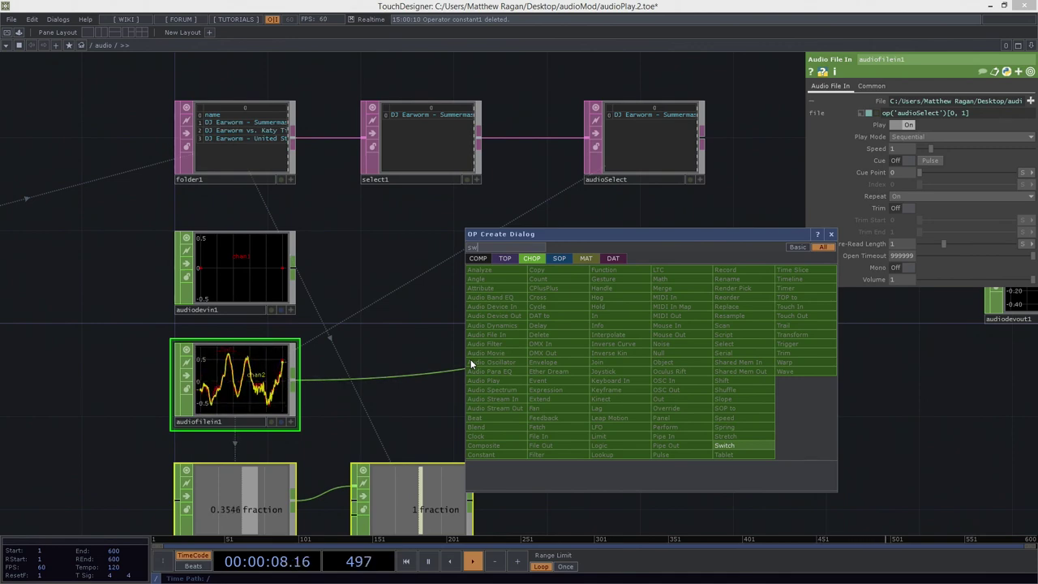
{"action": "left_click", "coordinate": [744, 446]}
{"action": "left_click", "coordinate": [458, 309]}
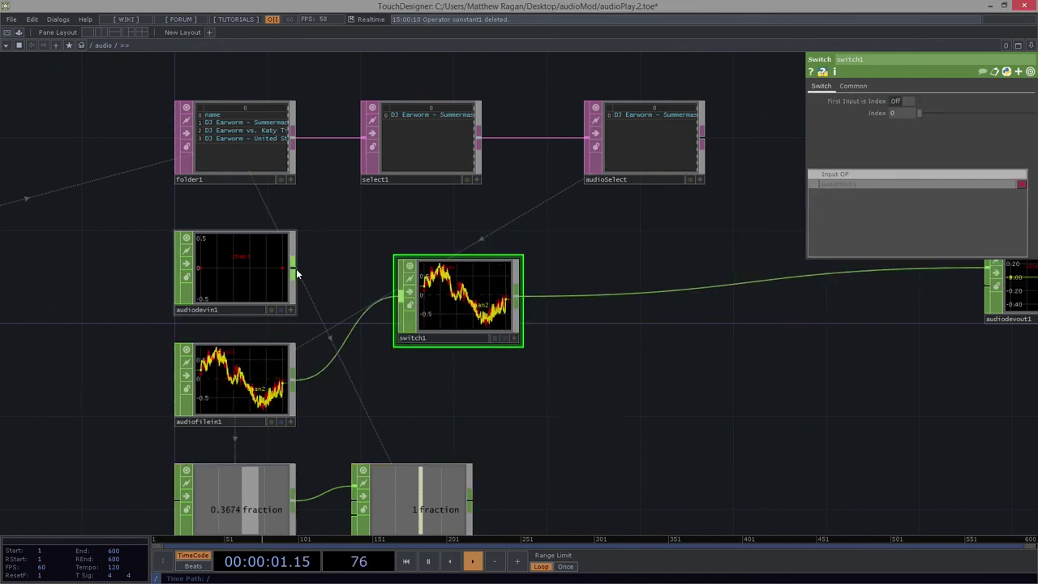
Step: Connect audiodevin1 to switch1, align switch1 under select1, and reorder its inputs so audiodevin1 comes first
{"action": "left_click_drag", "start_coordinate": [294, 269], "coordinate": [400, 345]}
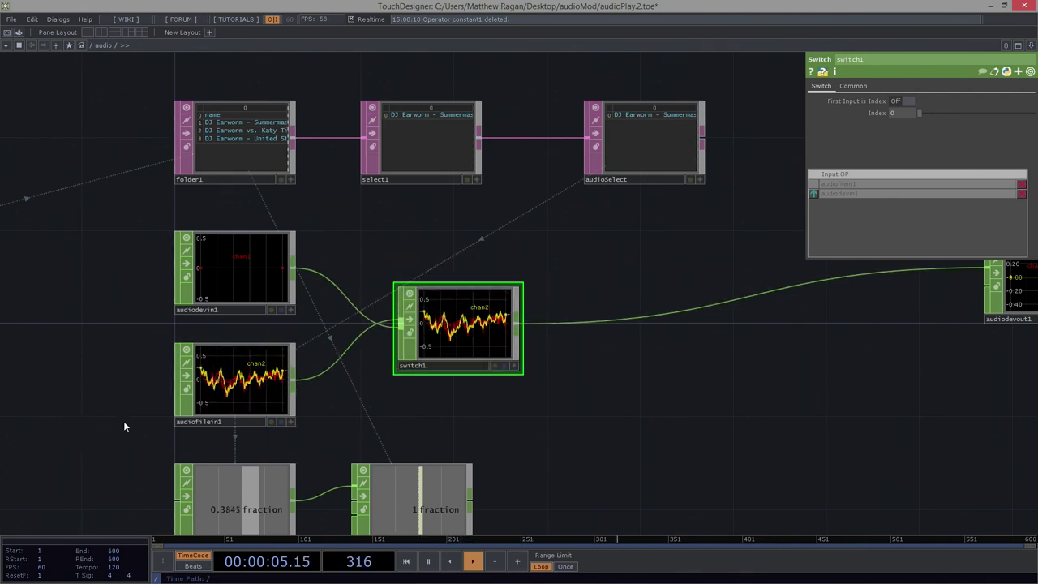
{"action": "left_click_drag", "start_coordinate": [418, 442], "coordinate": [620, 411]}
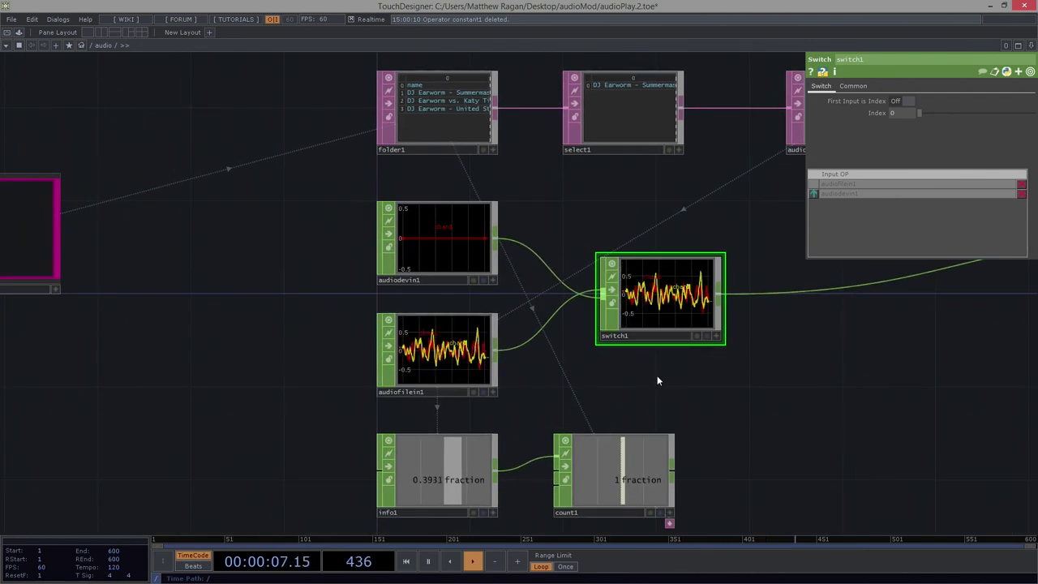
{"action": "left_click_drag", "start_coordinate": [648, 386], "coordinate": [526, 388]}
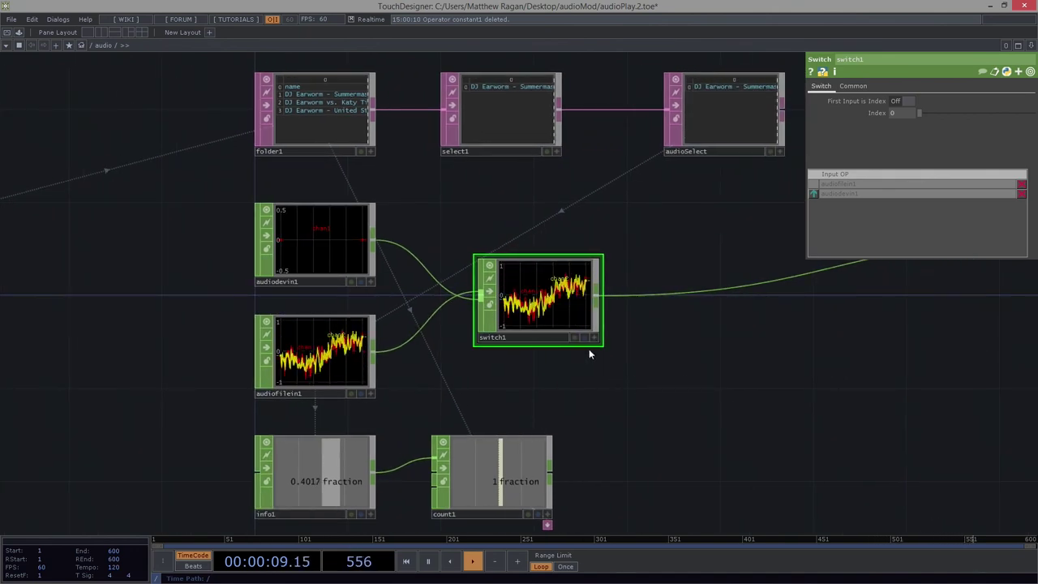
{"action": "left_click_drag", "start_coordinate": [551, 323], "coordinate": [514, 323]}
{"action": "left_click", "coordinate": [813, 194]}
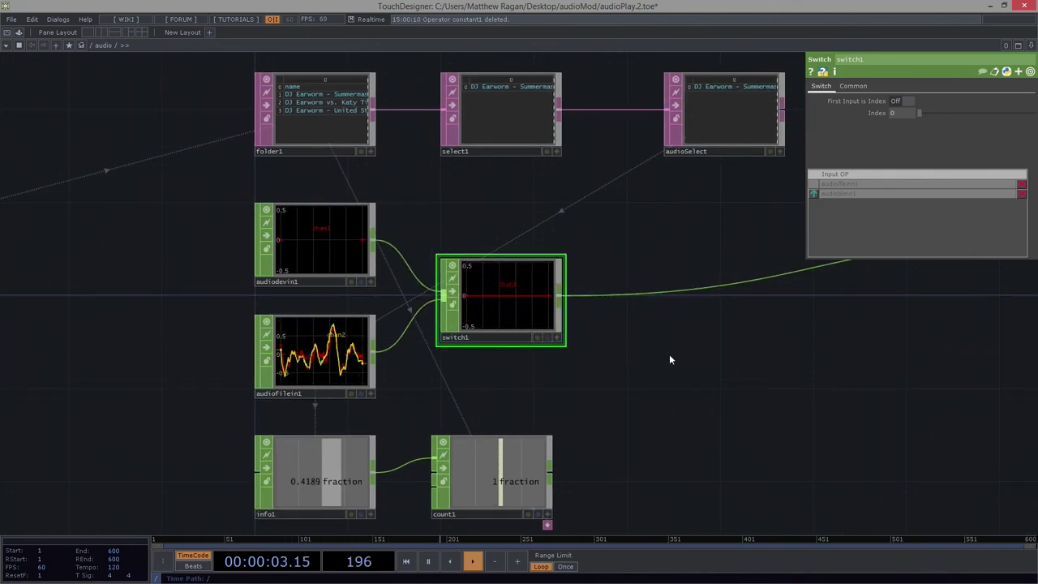
Step: Set switch1's Index to 1 so it passes the audiofilein1 signal
{"action": "left_click_drag", "start_coordinate": [598, 216], "coordinate": [536, 359]}
{"action": "left_click_drag", "start_coordinate": [898, 113], "coordinate": [879, 115]}
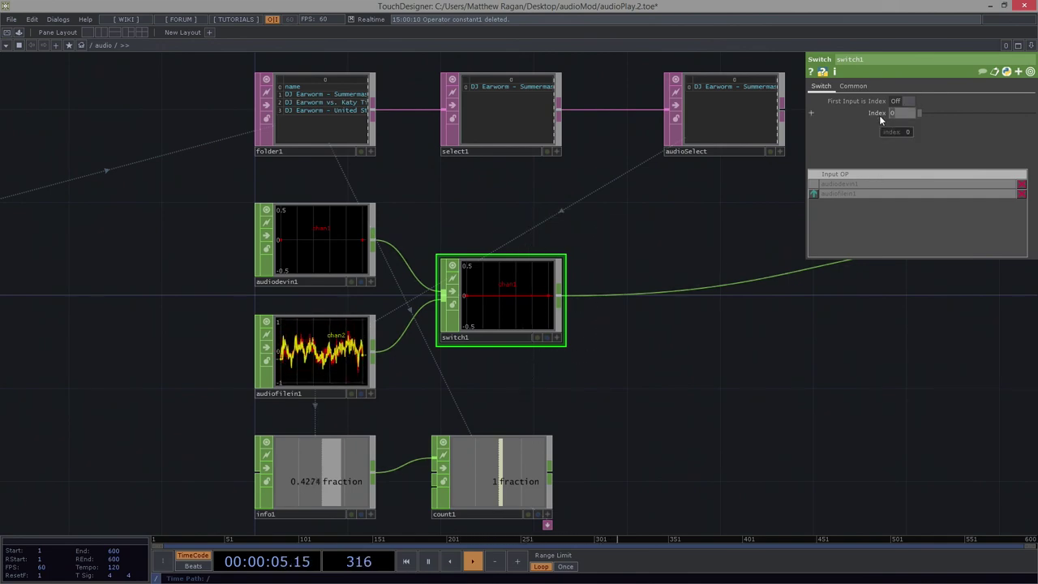
{"action": "type", "text": "1"}
{"action": "key", "text": "Return"}
Step: Align count1 beneath switch1 and move audiodevout1 down level with switch1
{"action": "left_click_drag", "start_coordinate": [492, 475], "coordinate": [510, 464]}
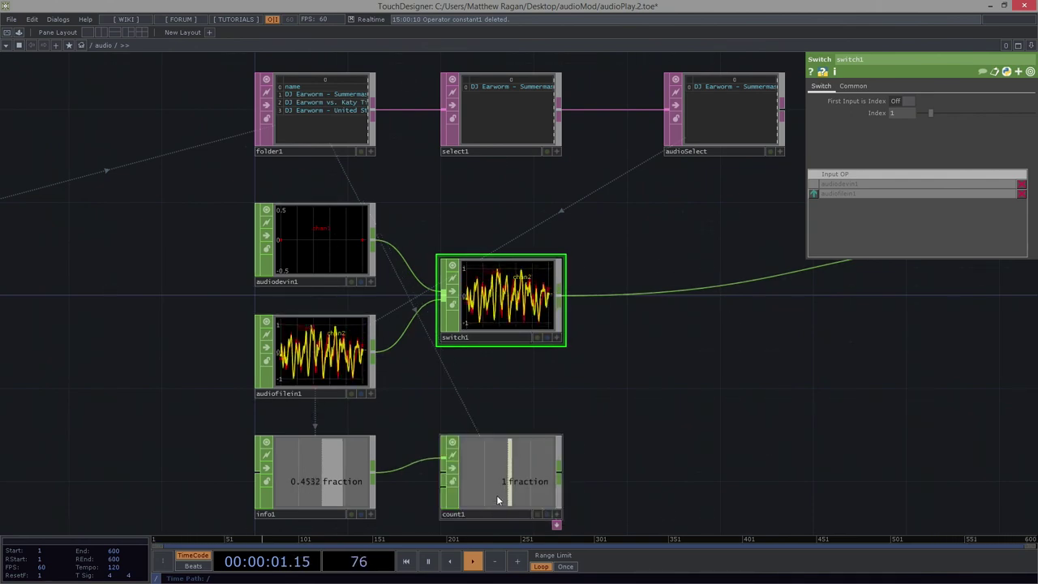
{"action": "scroll", "coordinate": [608, 418], "scroll_direction": "down", "scroll_amount": 3}
{"action": "left_click_drag", "start_coordinate": [591, 399], "coordinate": [552, 394]}
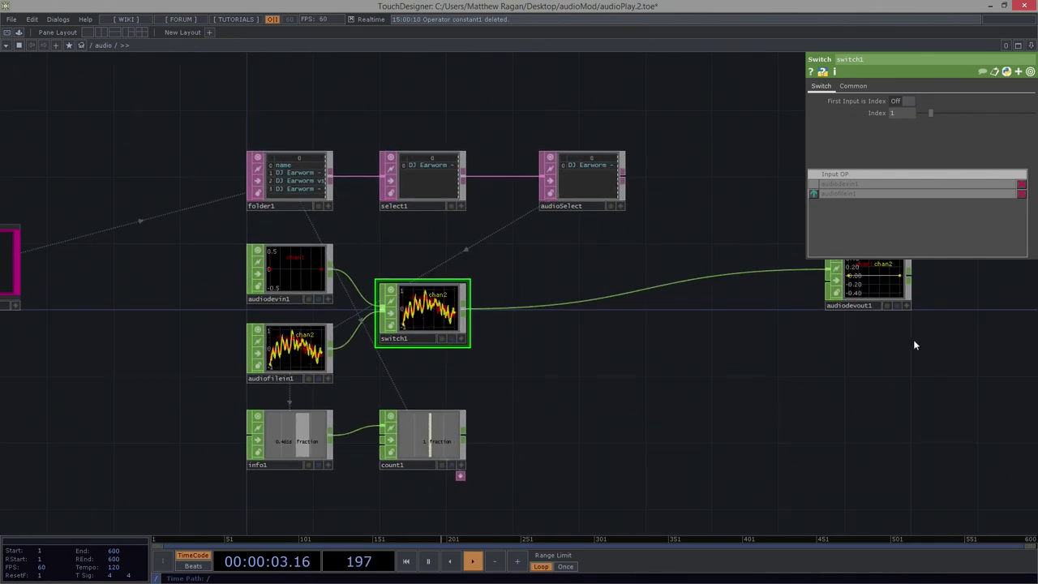
{"action": "left_click_drag", "start_coordinate": [878, 283], "coordinate": [884, 311]}
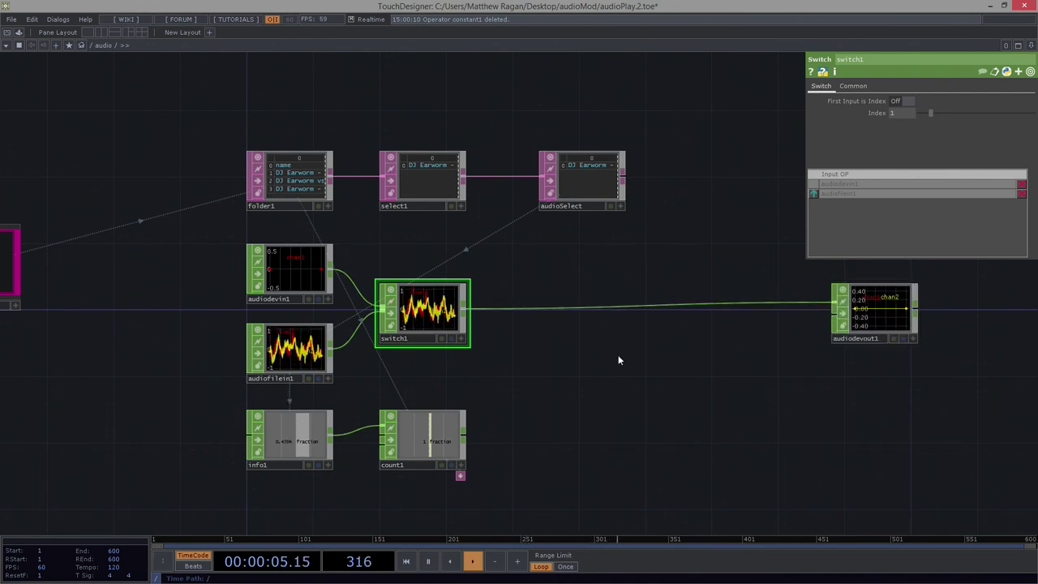
{"action": "left_click_drag", "start_coordinate": [423, 275], "coordinate": [501, 267]}
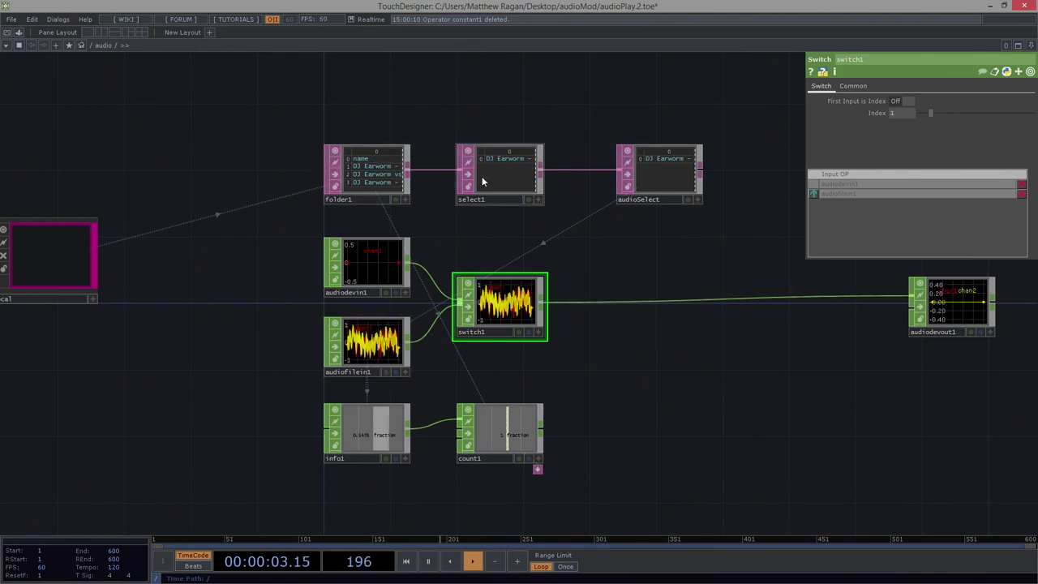
{"action": "left_click_drag", "start_coordinate": [651, 216], "coordinate": [577, 245]}
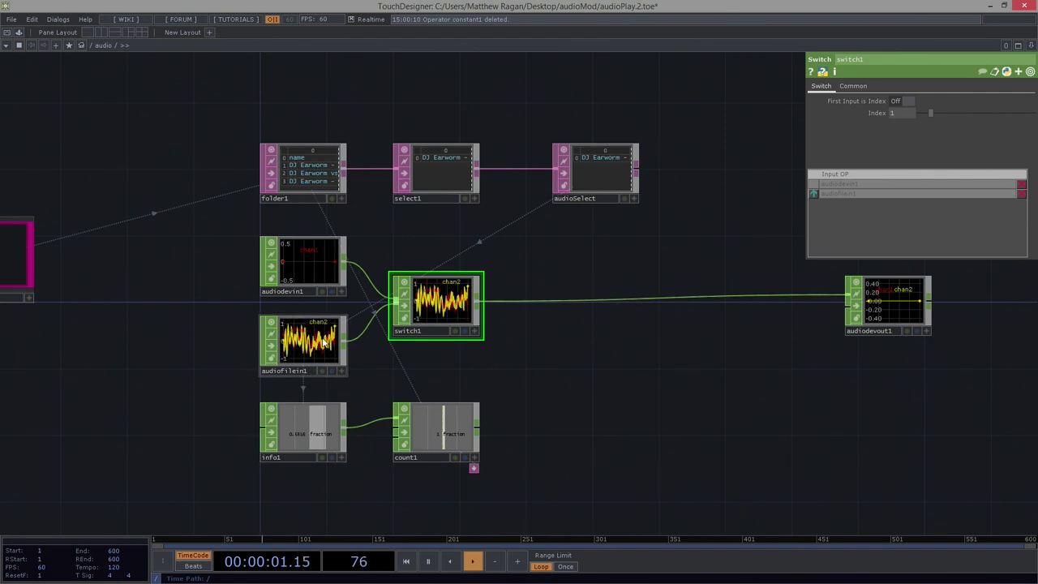
{"action": "left_click_drag", "start_coordinate": [630, 376], "coordinate": [563, 375]}
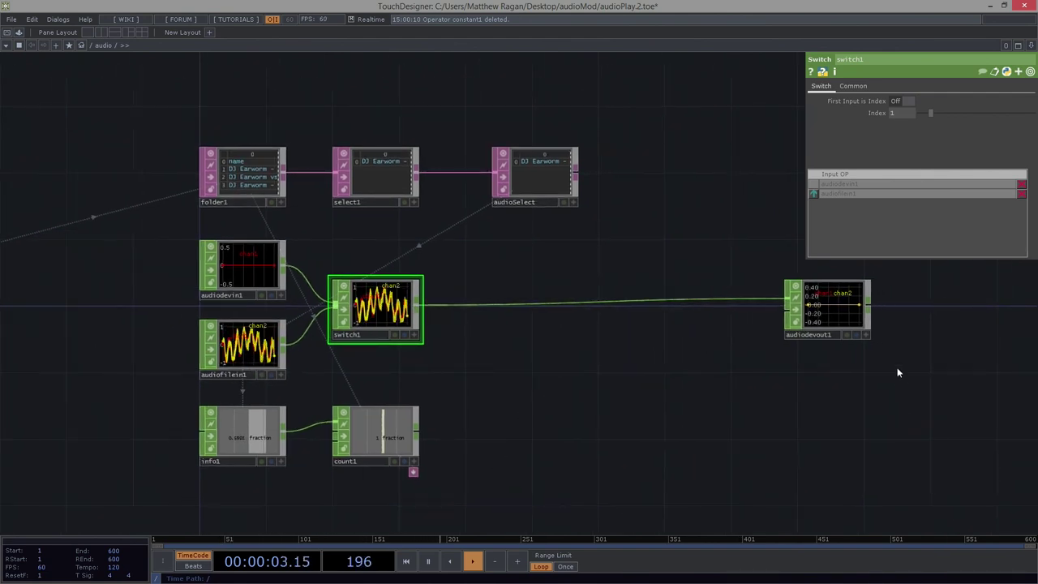